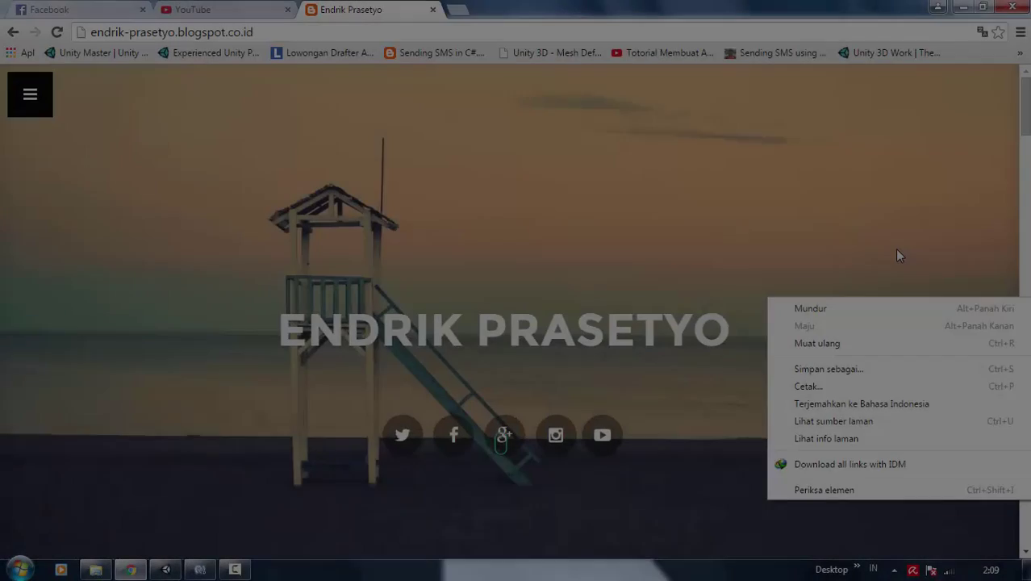
# - Dismiss the page's context menu and close the blog tab in Chrome
pyautogui.click(899, 255)
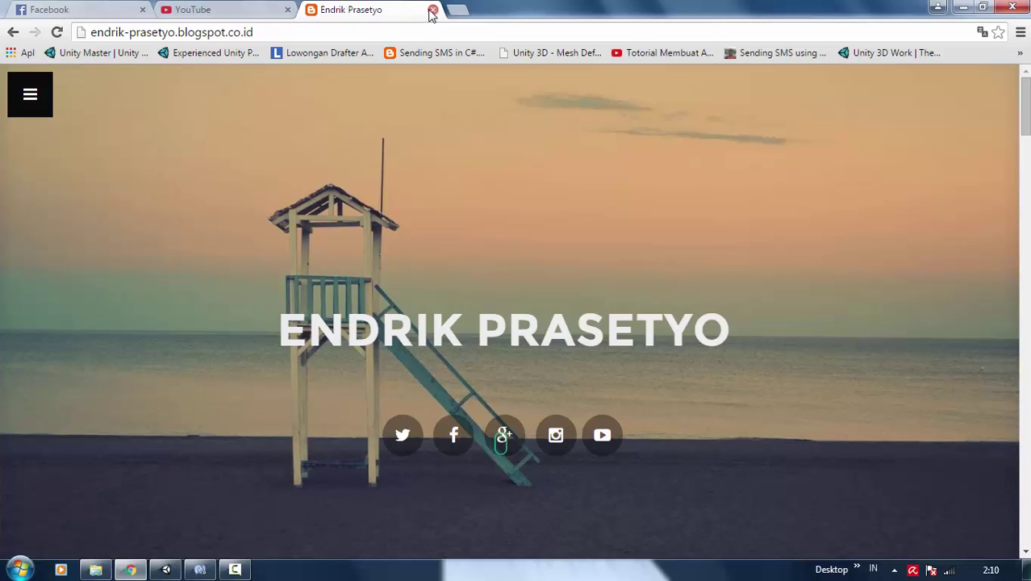
pyautogui.click(433, 11)
# - Close the YouTube tab, return to Unity, and open Assets > Sprite > Pertanyaan > Pertanyaan2
pyautogui.click(287, 10)
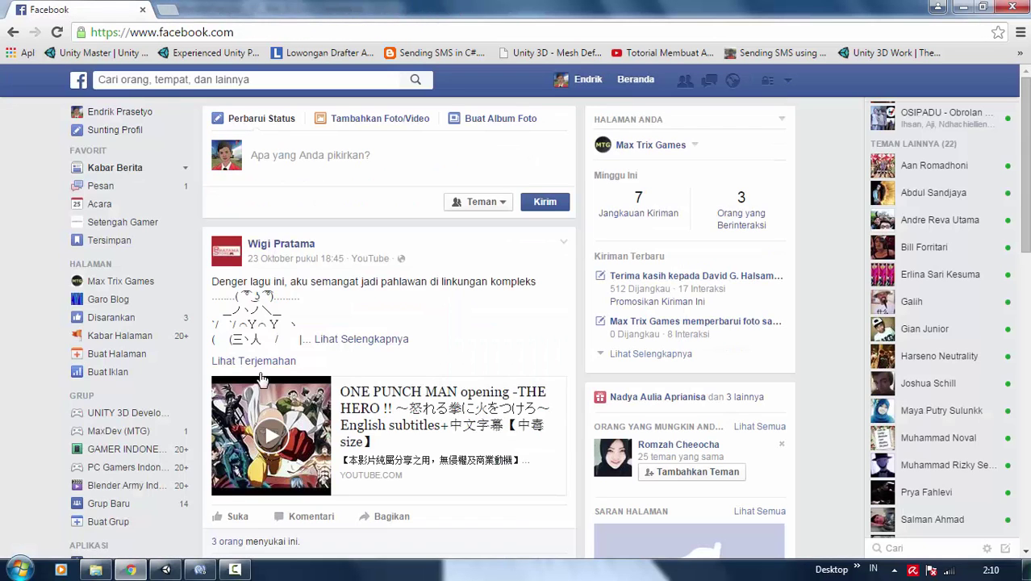
pyautogui.click(200, 570)
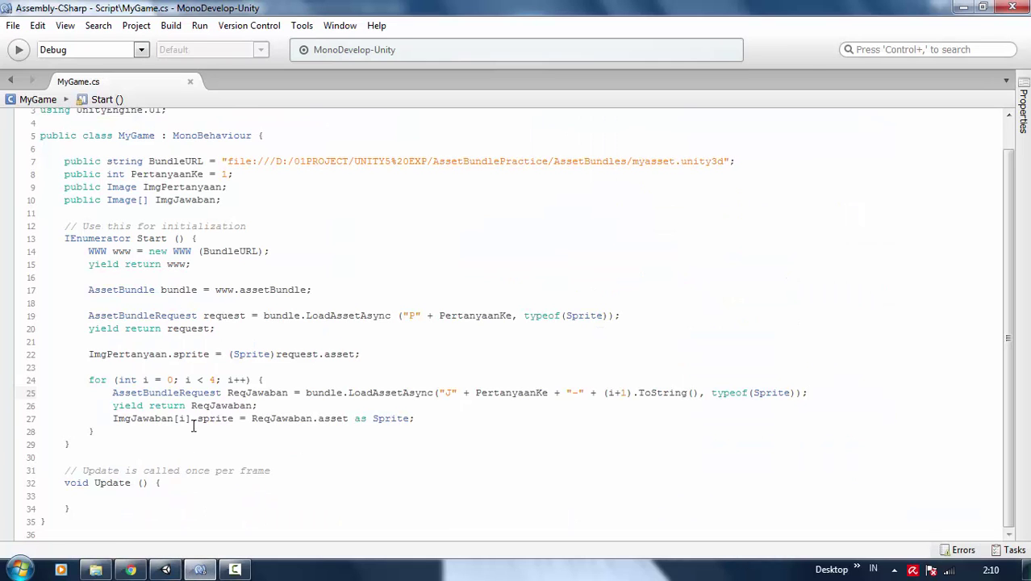
pyautogui.click(165, 569)
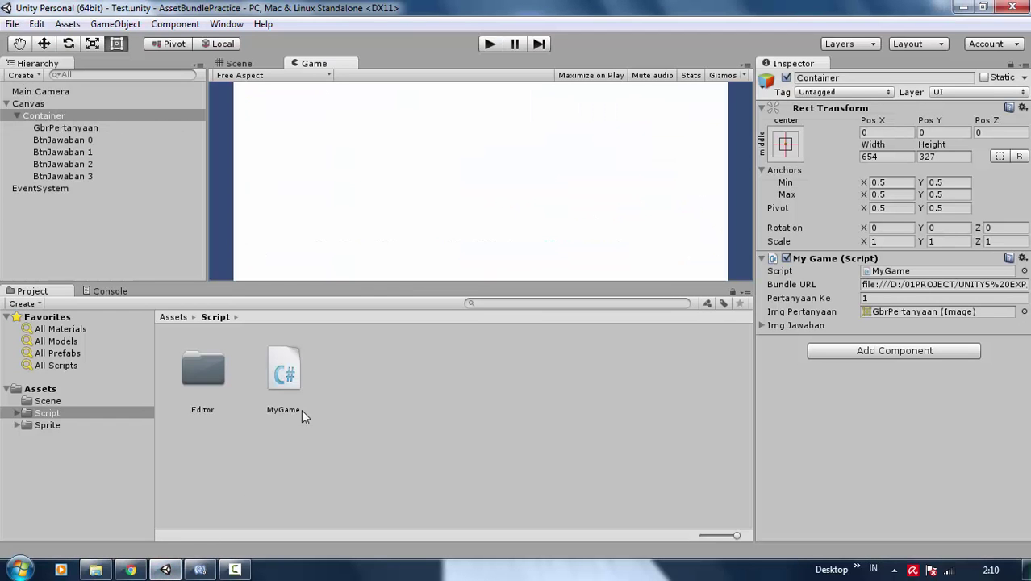
pyautogui.click(36, 425)
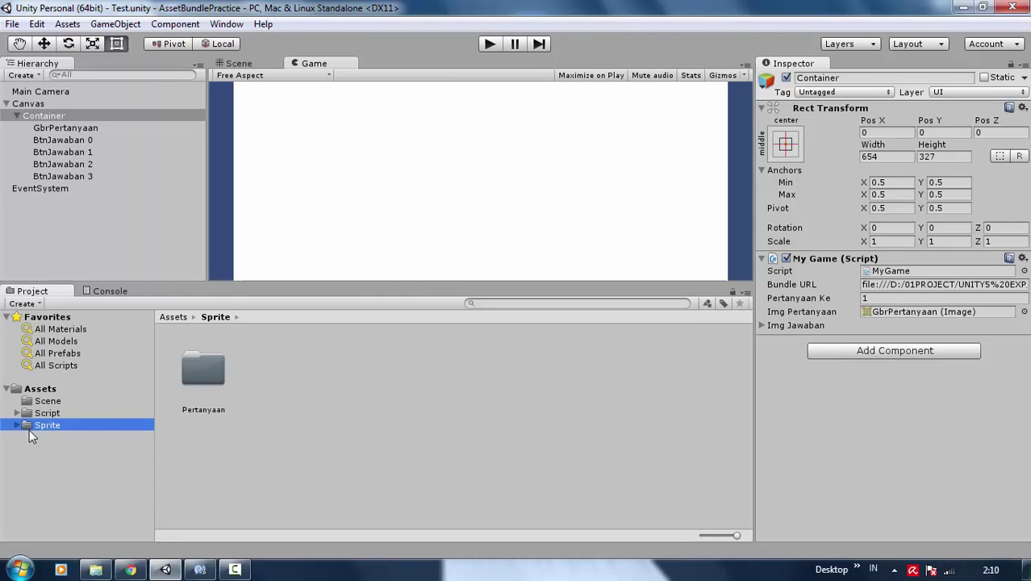
pyautogui.click(207, 397)
pyautogui.doubleClick(208, 394)
pyautogui.click(208, 394)
pyautogui.doubleClick(300, 384)
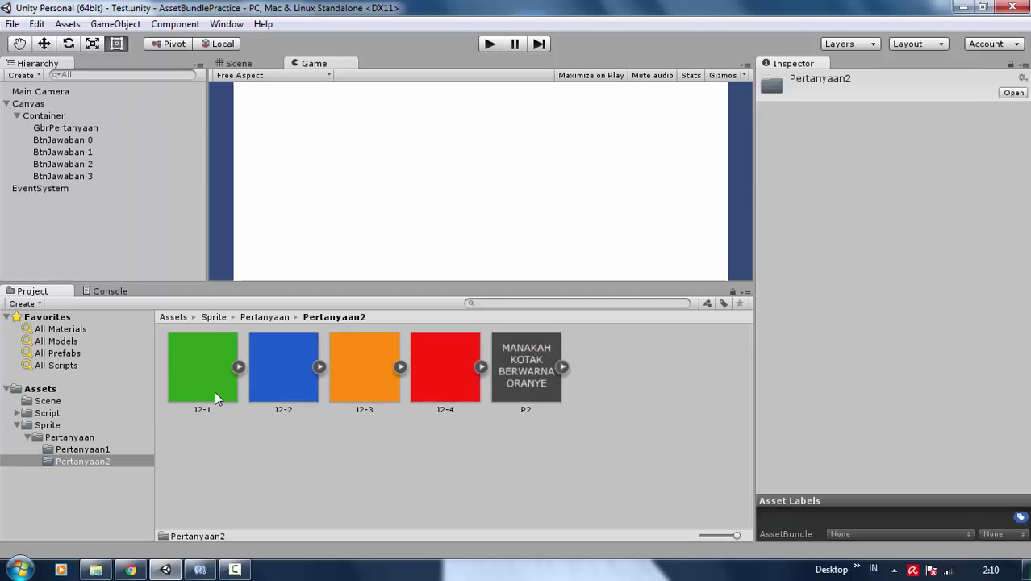
# - Inspect the question 2 sprites: answers J2-1 to J2-4 and question image P2
pyautogui.click(218, 392)
pyautogui.click(281, 390)
pyautogui.click(363, 378)
pyautogui.click(436, 369)
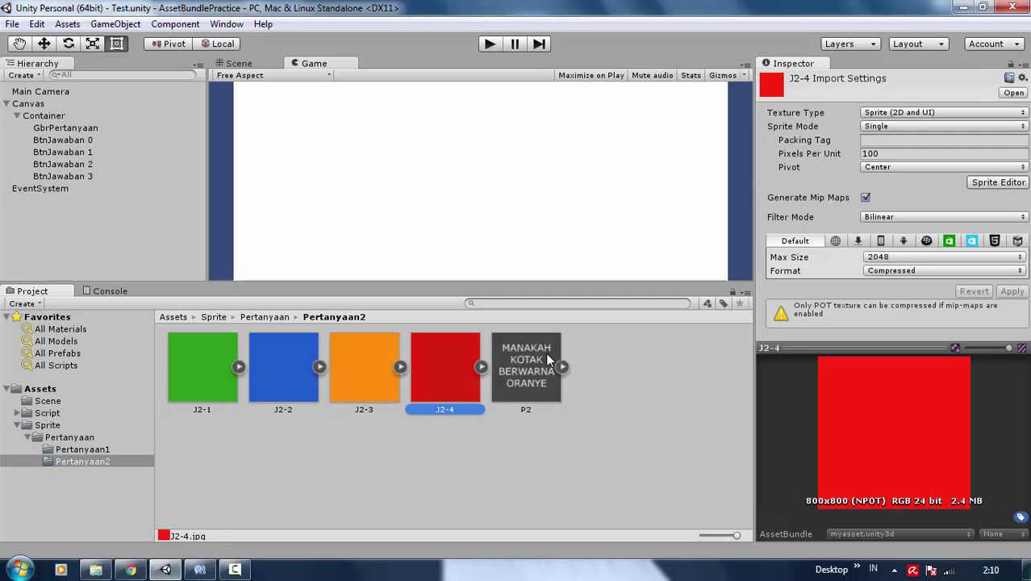
pyautogui.click(537, 359)
pyautogui.click(453, 374)
pyautogui.click(359, 388)
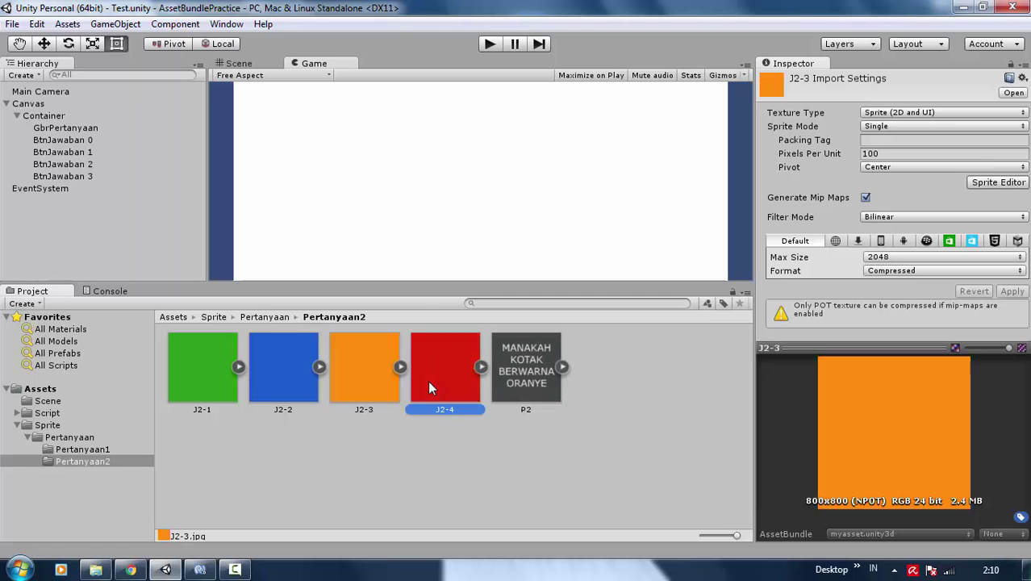
pyautogui.click(529, 379)
pyautogui.click(443, 379)
pyautogui.click(371, 381)
pyautogui.click(283, 391)
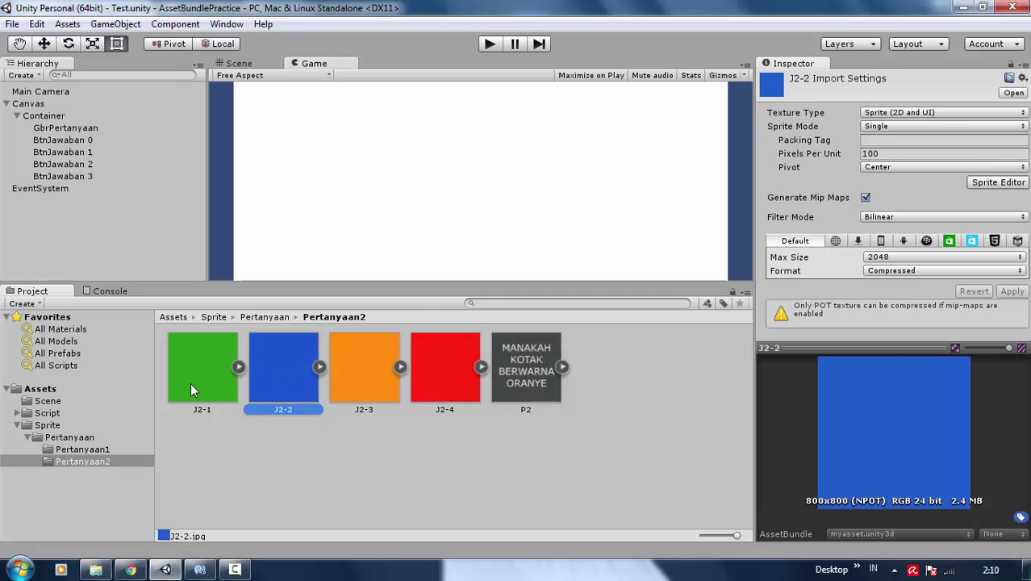
pyautogui.click(191, 383)
pyautogui.click(273, 381)
pyautogui.click(528, 371)
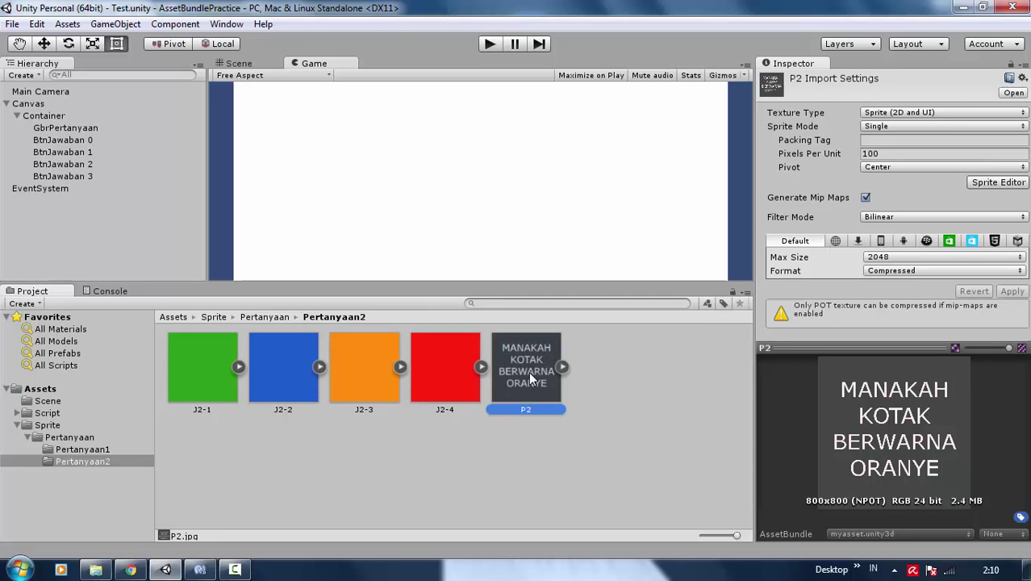
# - Inspect the question 1 sprites in Pertanyaan1: P1 and answers J1-1 to J1-4
pyautogui.click(98, 450)
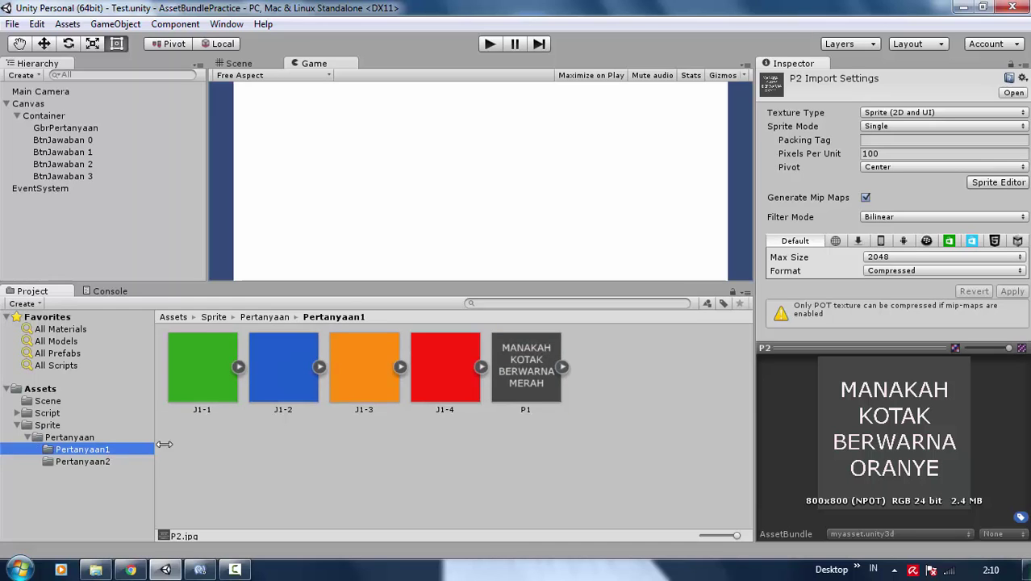
pyautogui.click(533, 363)
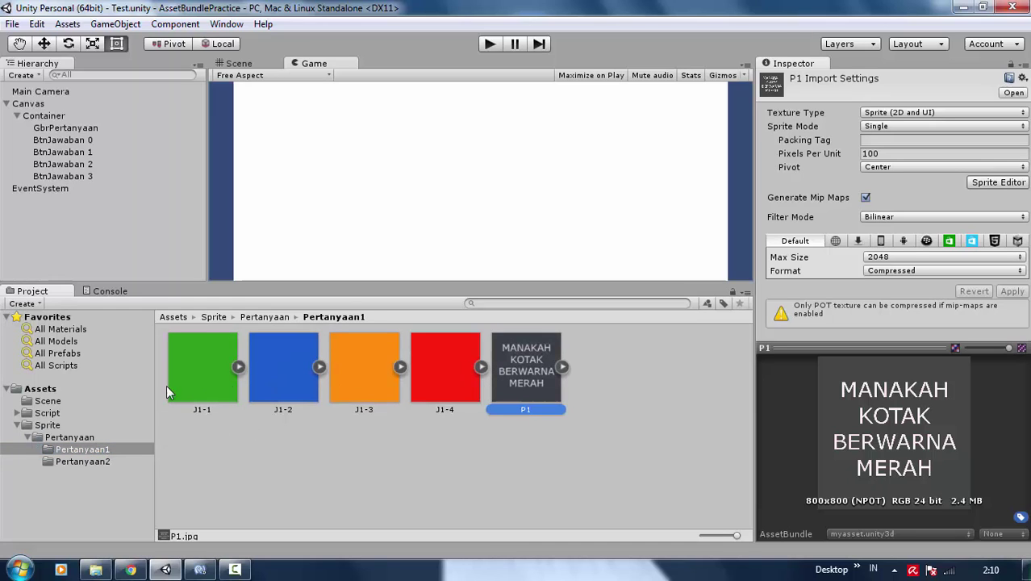
pyautogui.click(191, 378)
pyautogui.click(293, 360)
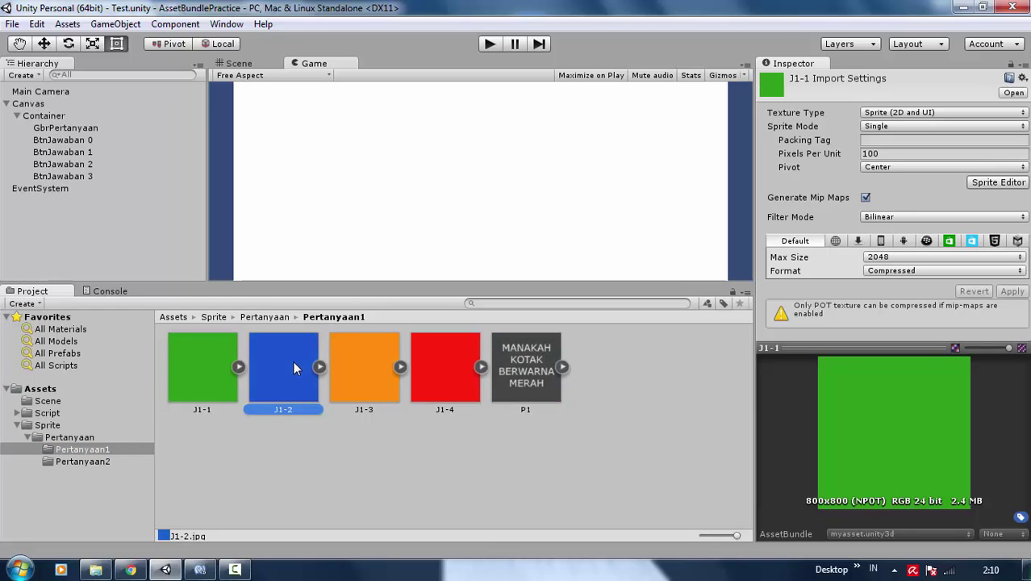
pyautogui.click(358, 351)
pyautogui.click(456, 364)
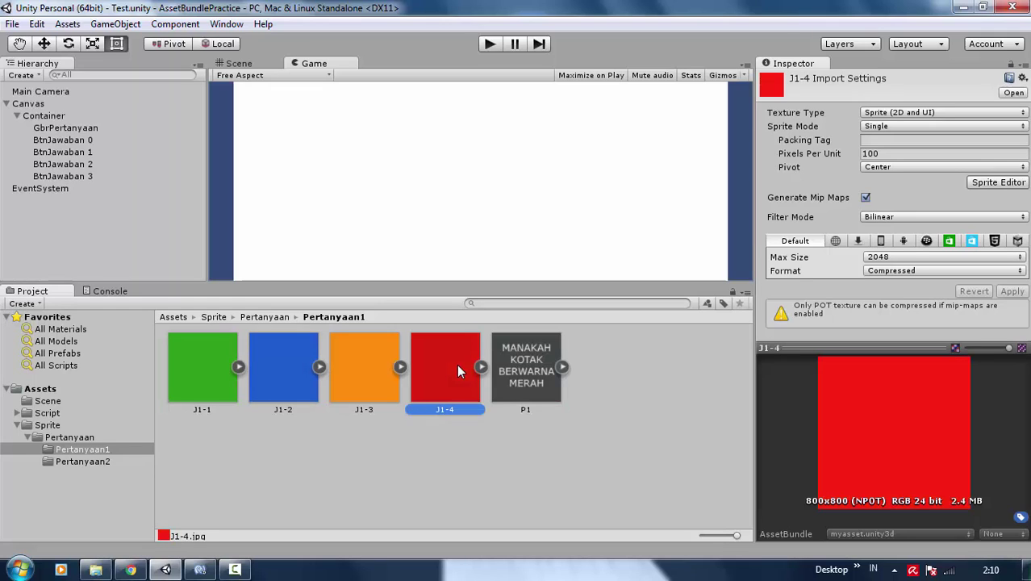
pyautogui.click(551, 420)
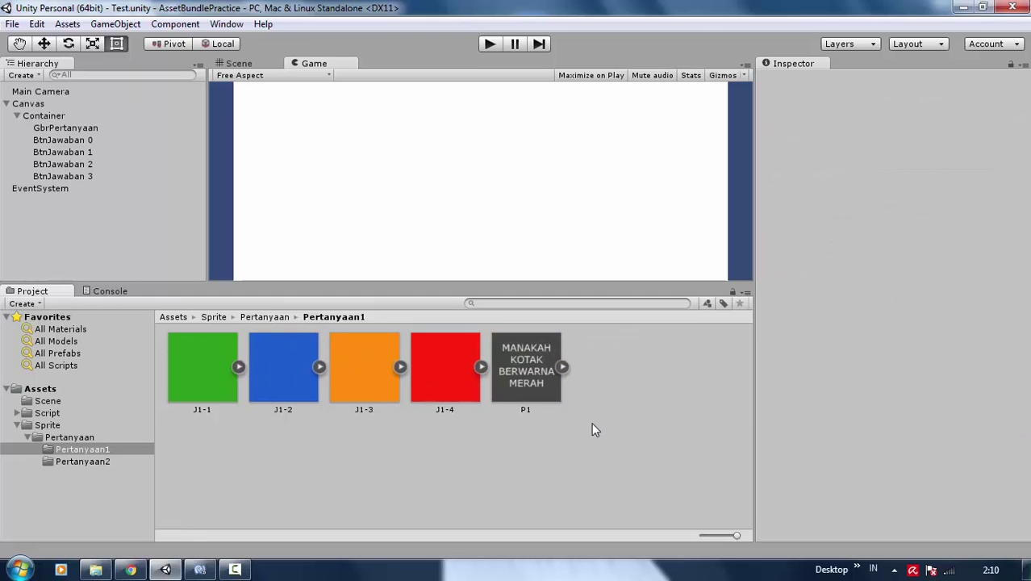
# - Select GbrPertanyaan, then the Container to view its MyGame script settings
pyautogui.click(65, 131)
pyautogui.scroll(-2, 847, 313)
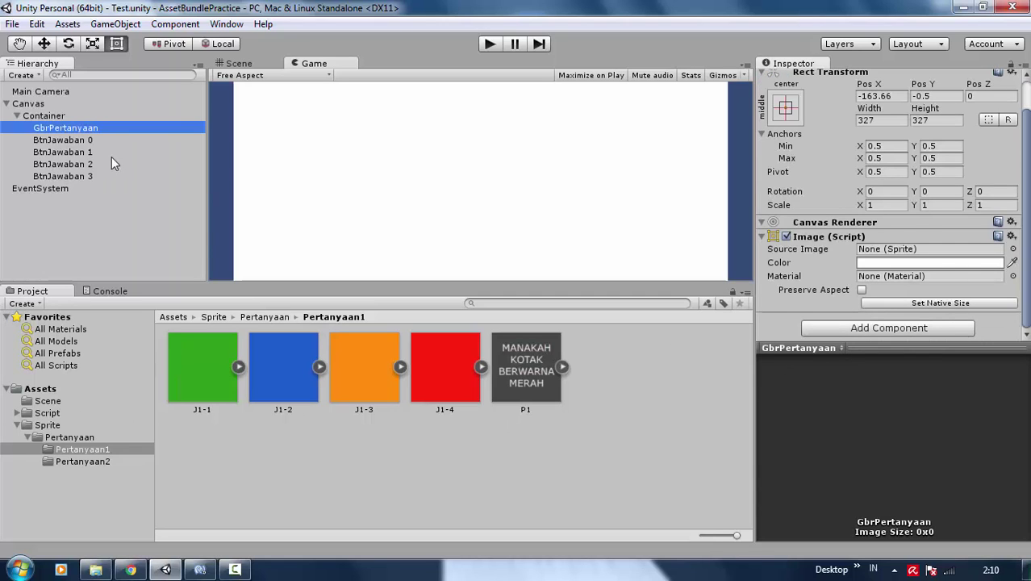
pyautogui.click(50, 117)
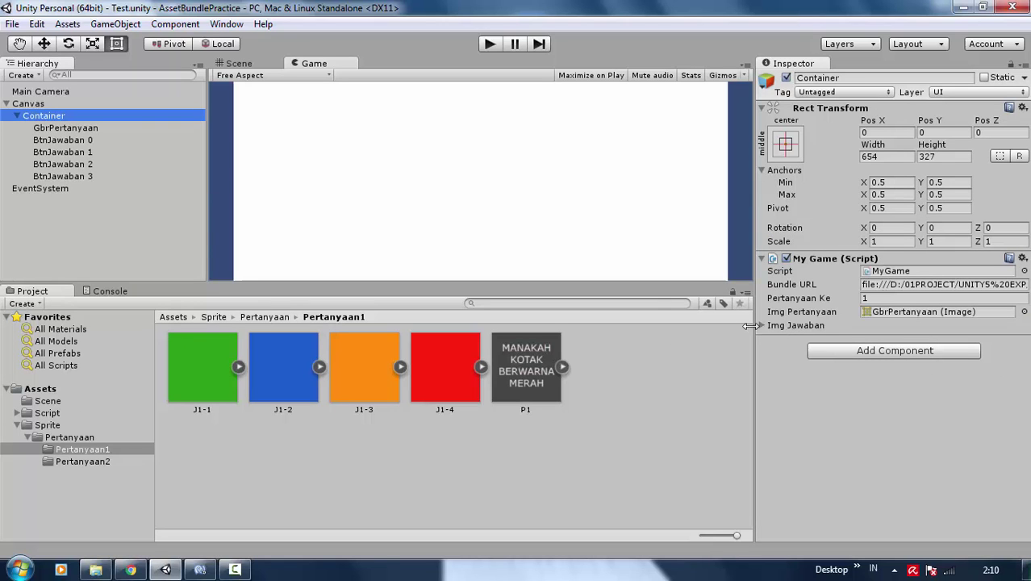
# - Maximize the Game view and run the quiz in Play mode
pyautogui.rightClick(336, 65)
pyautogui.click(375, 73)
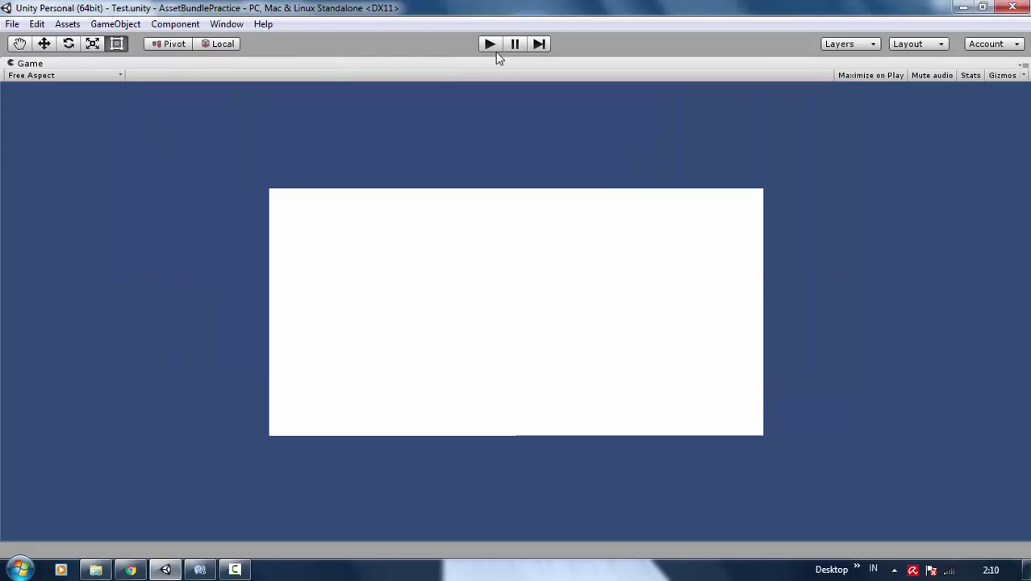
pyautogui.click(491, 45)
# - Show the Container's settings in a narrowed floating Inspector, then stop the quiz
pyautogui.click(226, 24)
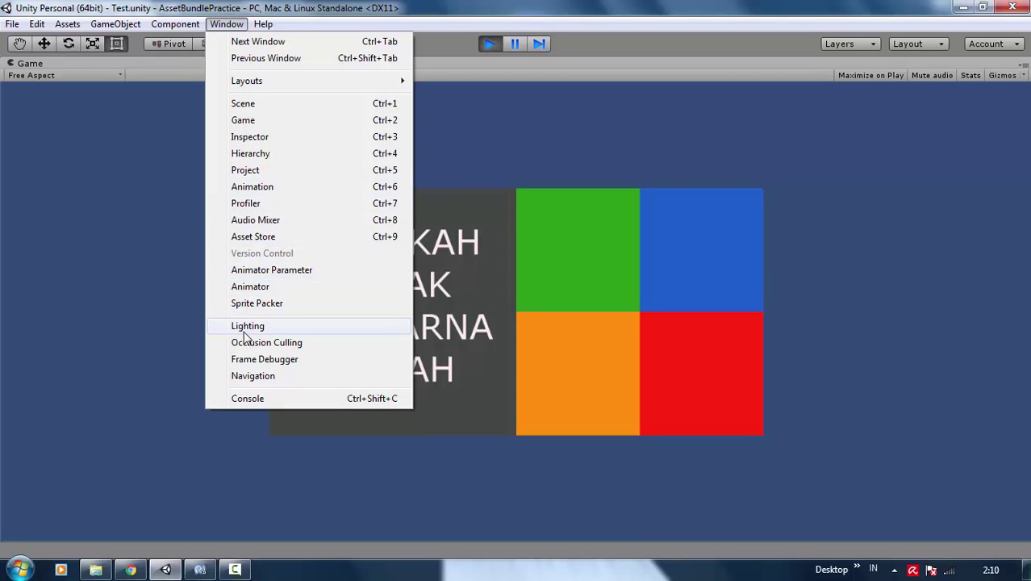
pyautogui.click(265, 137)
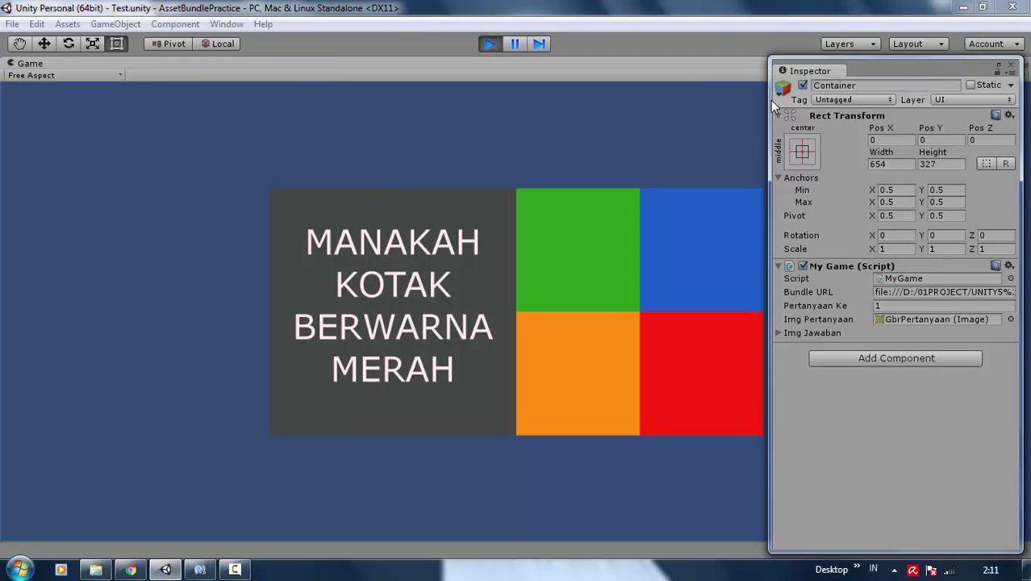
pyautogui.moveTo(771, 100); pyautogui.dragTo(789, 105)
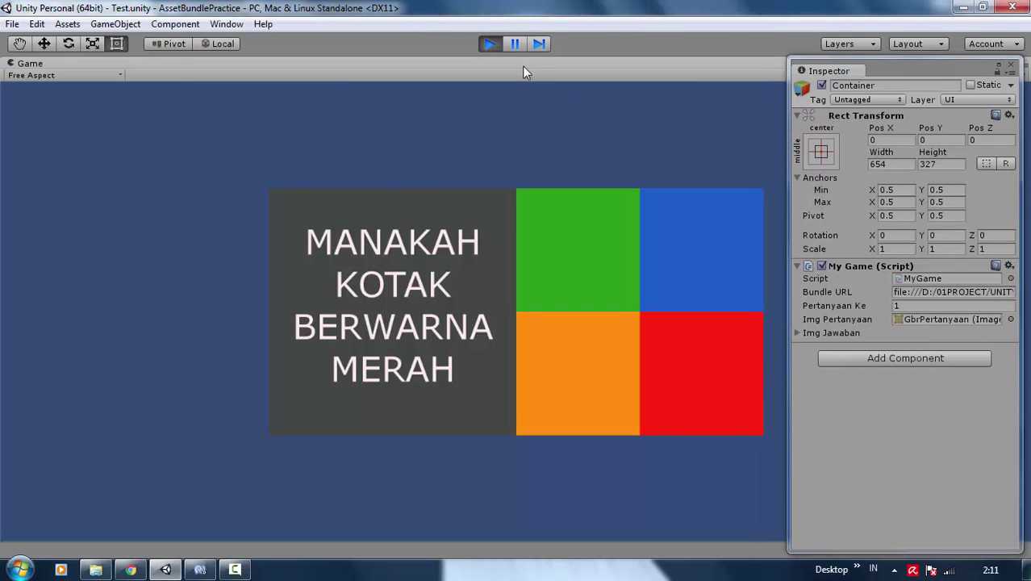
pyautogui.click(489, 44)
pyautogui.click(490, 44)
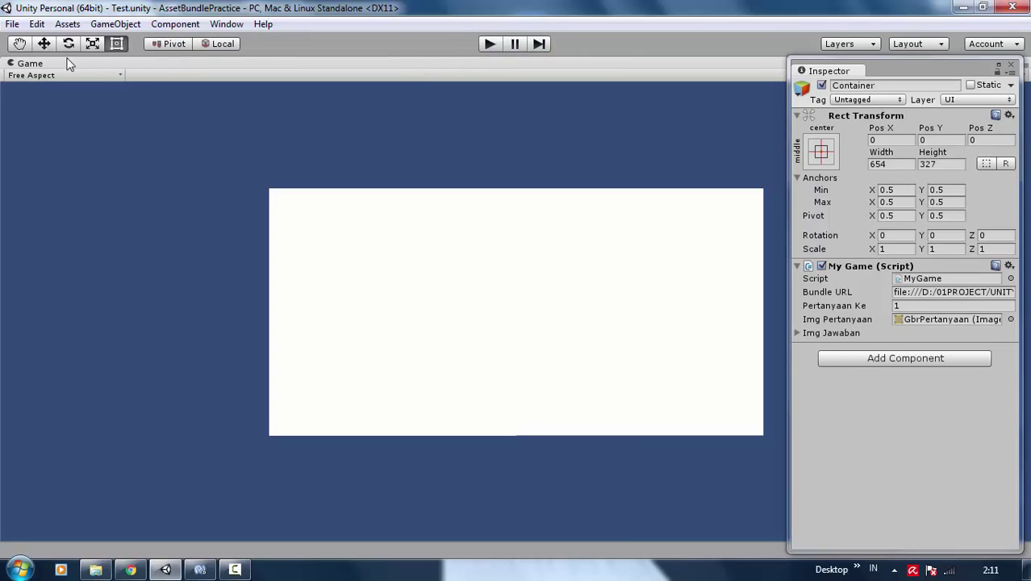
# - Un-maximize the Game view and drag the panel splitter down to make it taller
pyautogui.rightClick(65, 59)
pyautogui.click(308, 119)
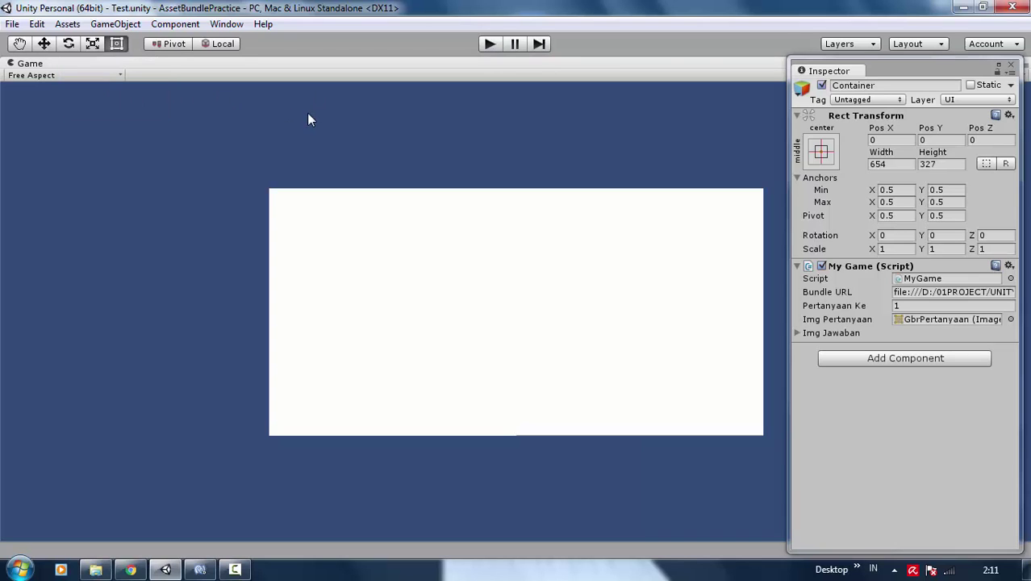
pyautogui.rightClick(60, 65)
pyautogui.click(74, 72)
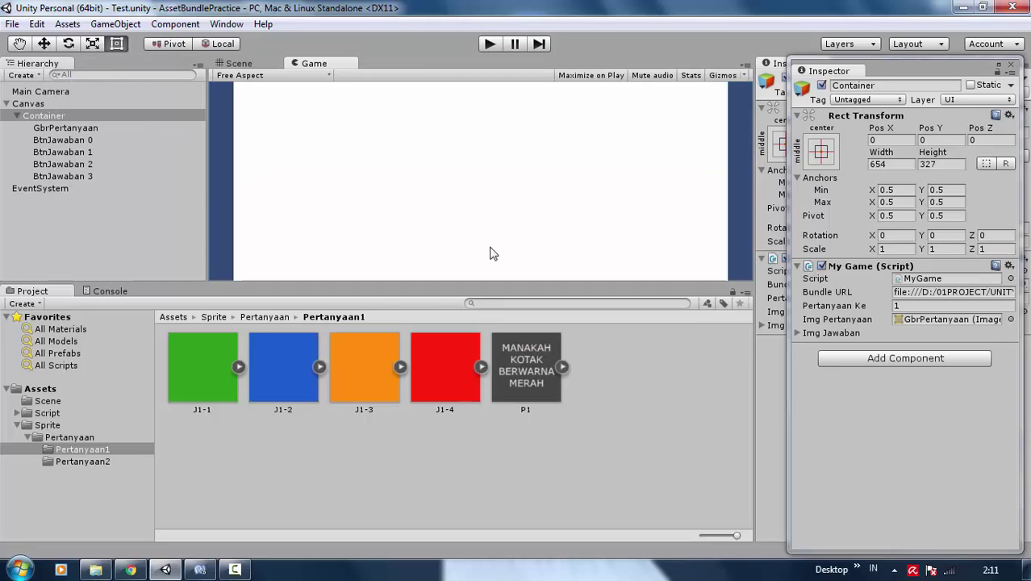
pyautogui.moveTo(482, 284); pyautogui.dragTo(480, 340)
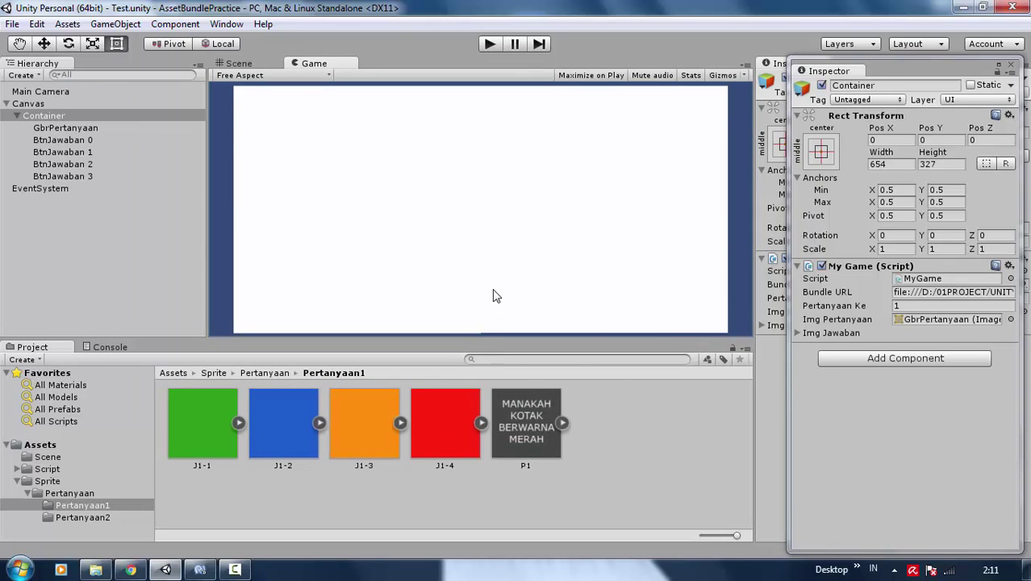
# - Set the My Game script's Pertanyaan Ke value to 1
pyautogui.click(945, 306)
pyautogui.press('BackSpace')
pyautogui.write('1')
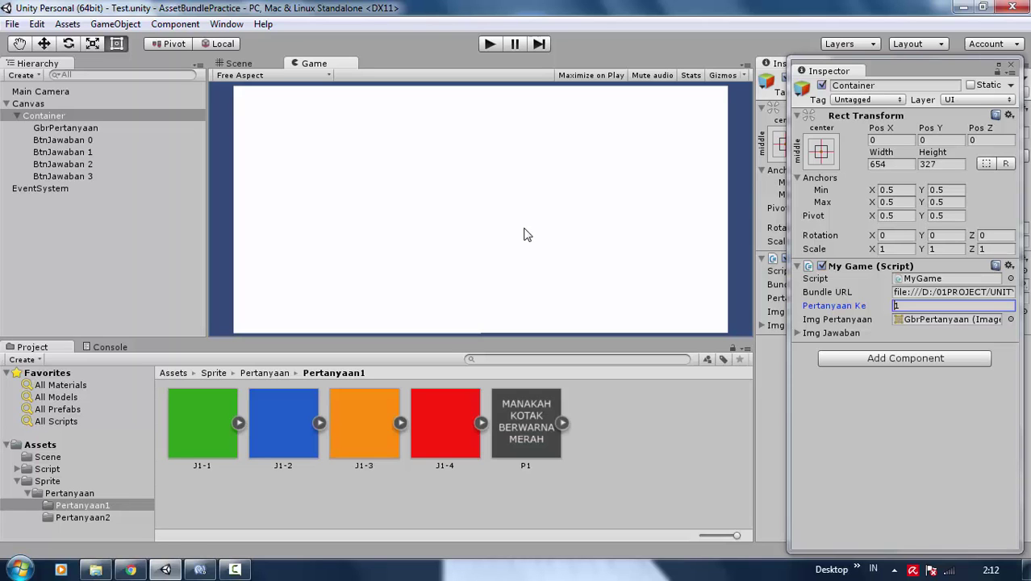
# - In Explorer, go to Pictures > QuestImage > Pertanyaan1
pyautogui.click(95, 569)
pyautogui.click(54, 240)
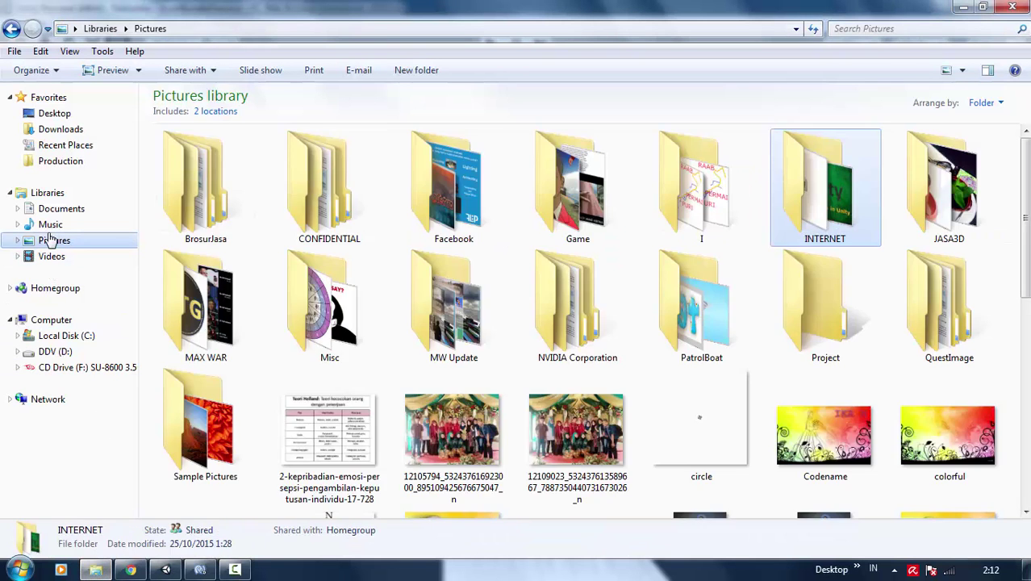
pyautogui.scroll(-5, 888, 276)
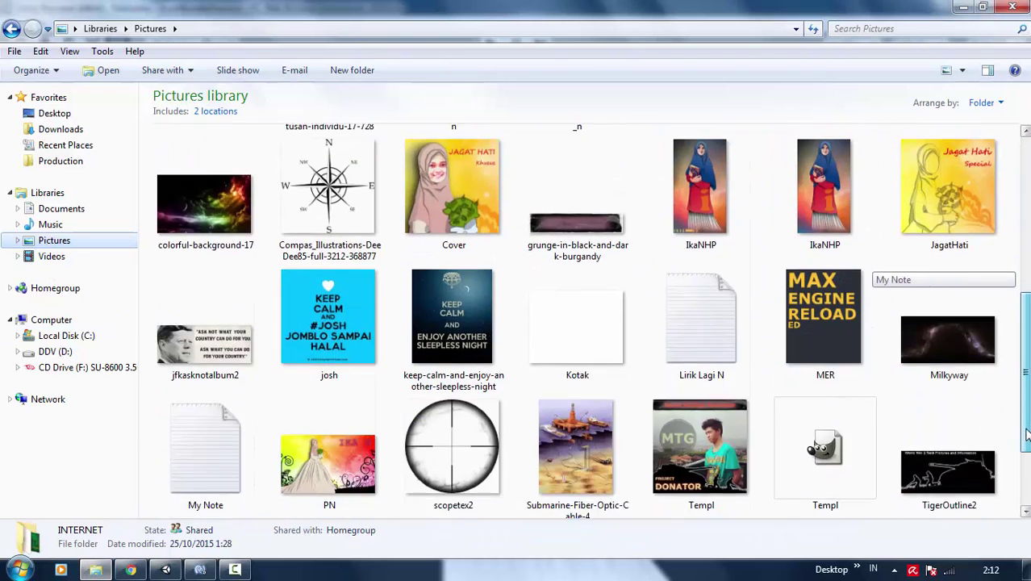
pyautogui.scroll(2, 855, 277)
pyautogui.scroll(3, 887, 277)
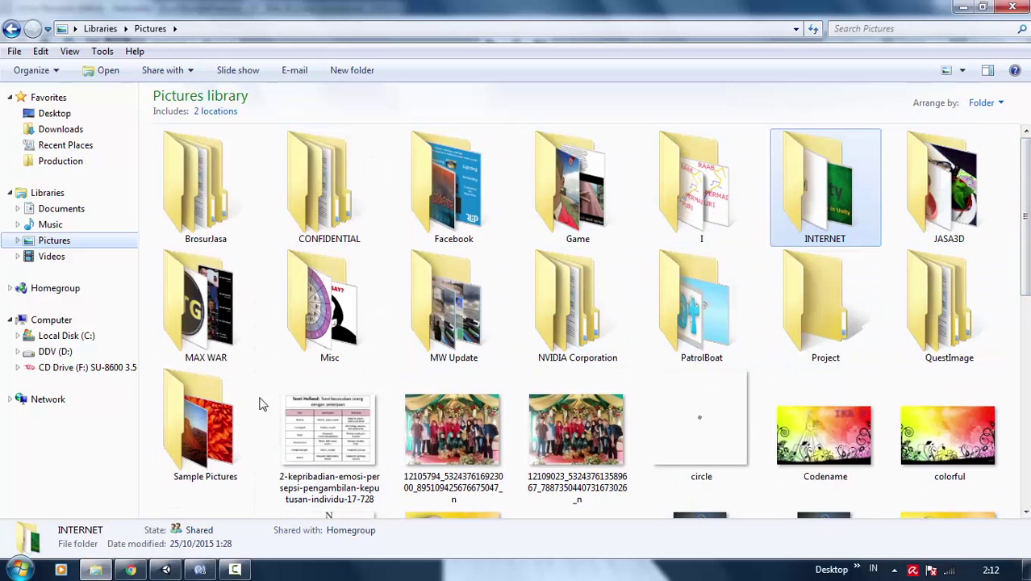
pyautogui.click(926, 353)
pyautogui.doubleClick(926, 353)
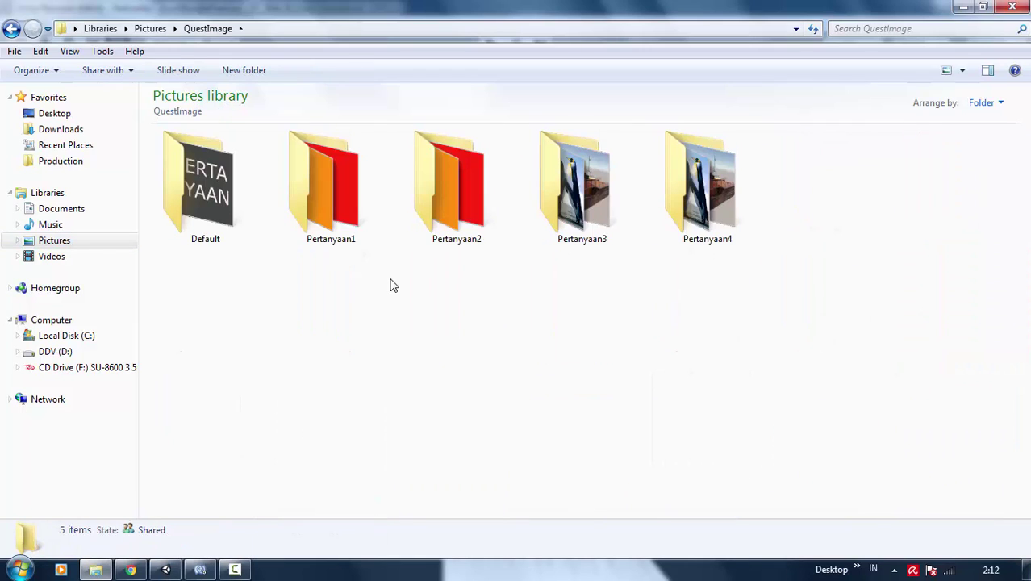
pyautogui.doubleClick(348, 240)
# - Create a new text document named Con1 in that folder
pyautogui.rightClick(345, 315)
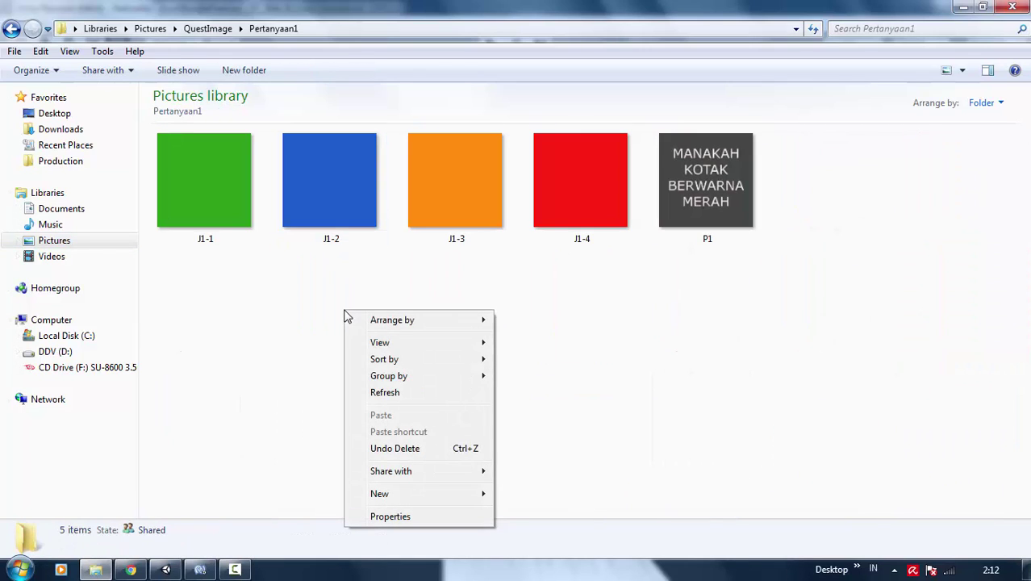
pyautogui.moveTo(398, 498)
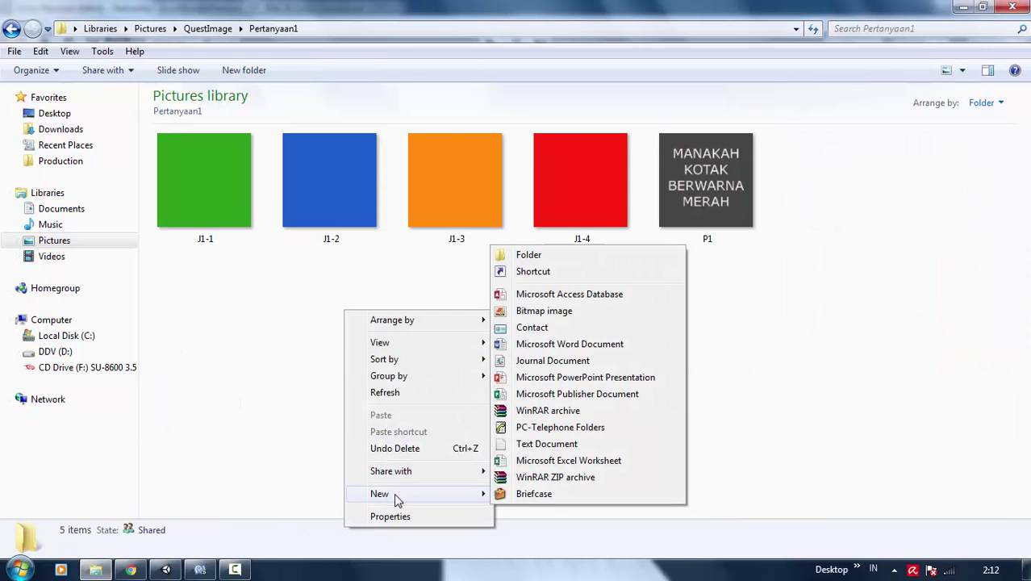
pyautogui.click(555, 445)
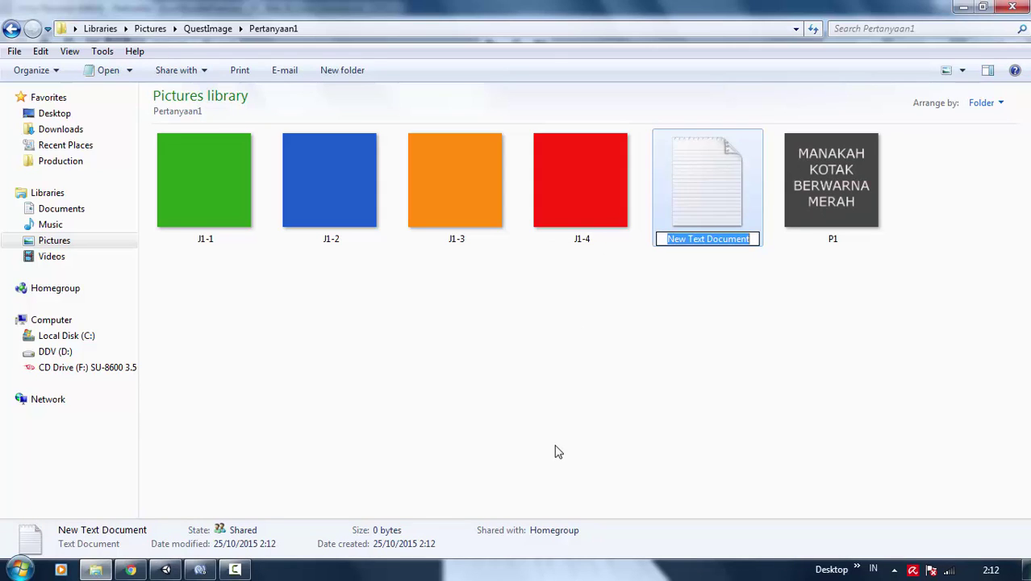
pyautogui.write('Con')
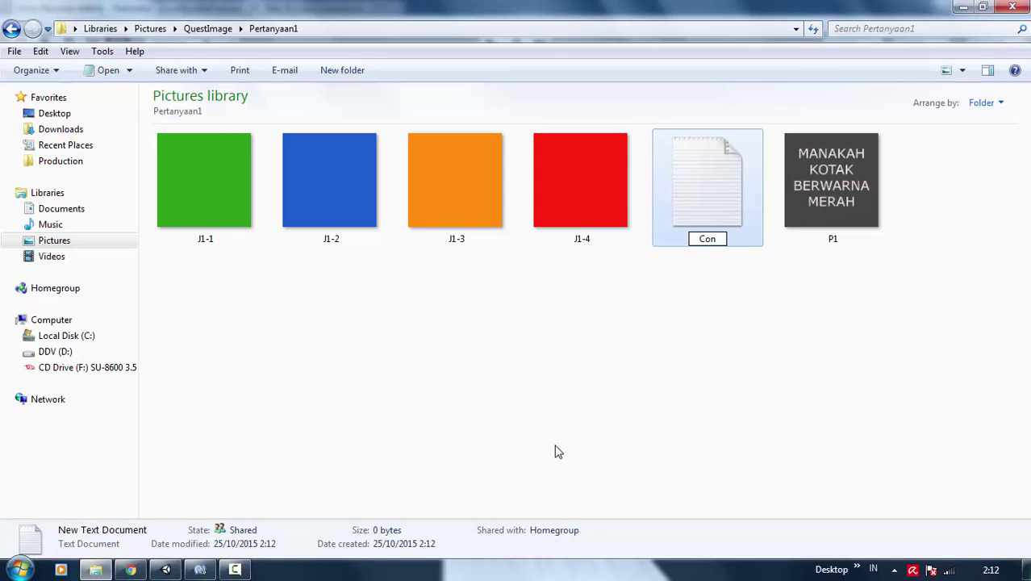
pyautogui.write('1')
pyautogui.press('Return')
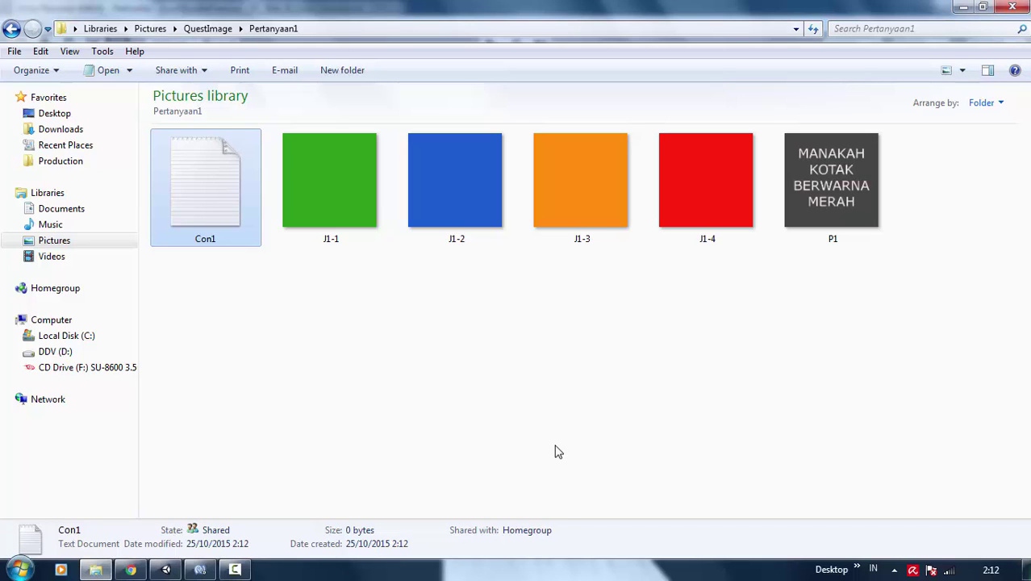
# - Open Con1 in Notepad, reposition it, and check the green, blue, orange and red J1 answer images
pyautogui.doubleClick(227, 169)
pyautogui.moveTo(272, 328); pyautogui.dragTo(273, 302)
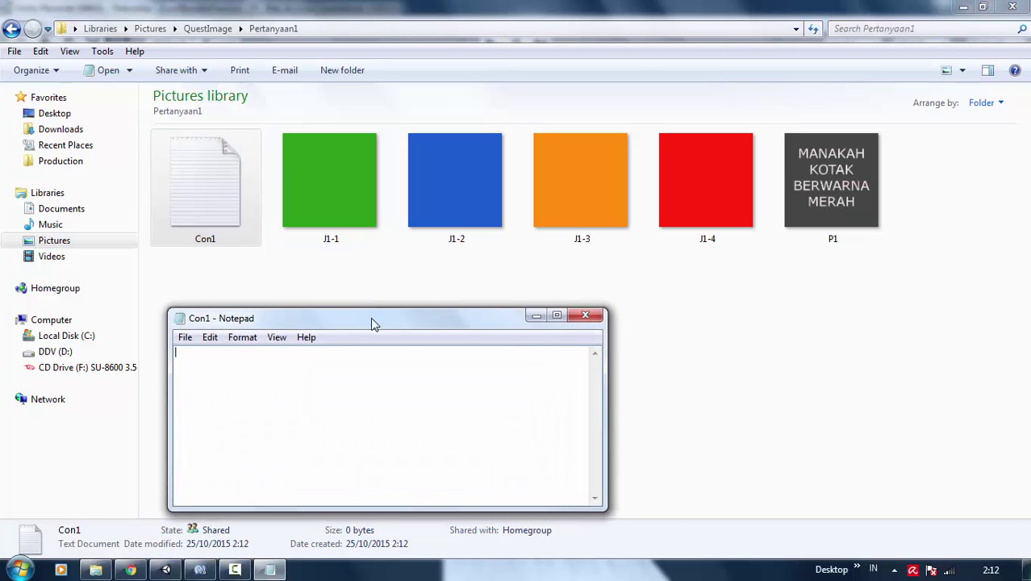
pyautogui.moveTo(373, 319); pyautogui.dragTo(620, 231)
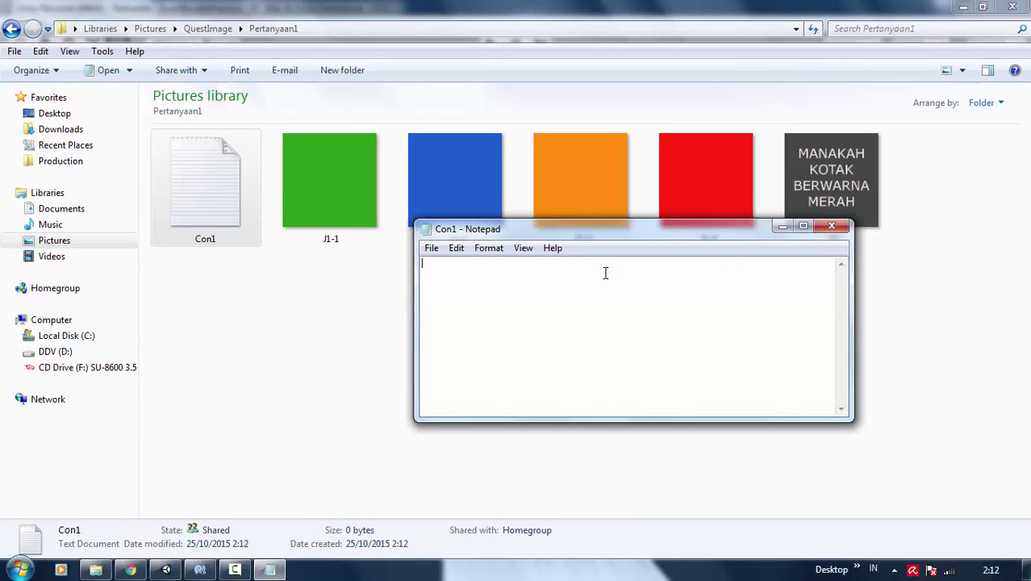
pyautogui.moveTo(591, 237); pyautogui.dragTo(569, 329)
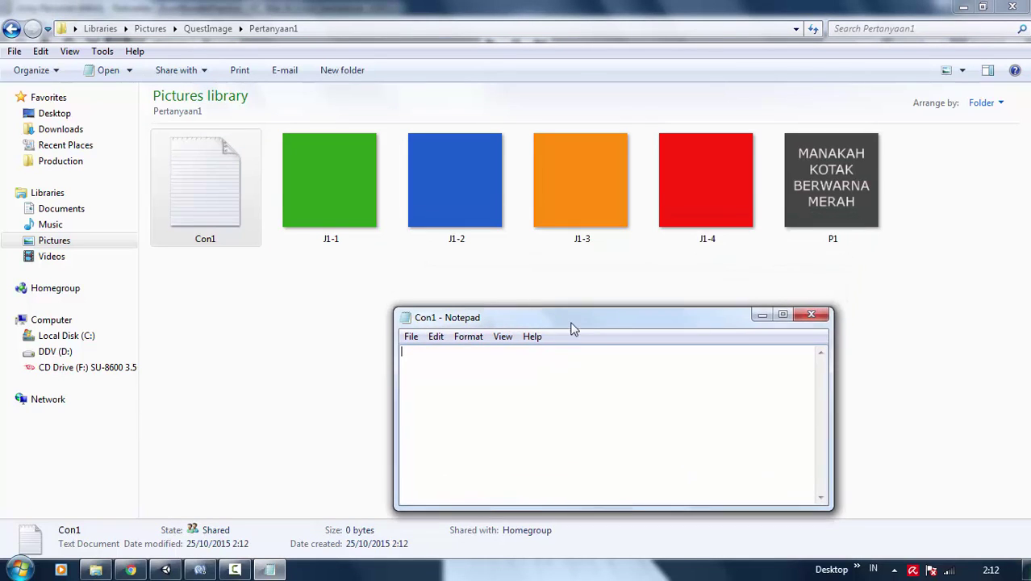
pyautogui.click(359, 201)
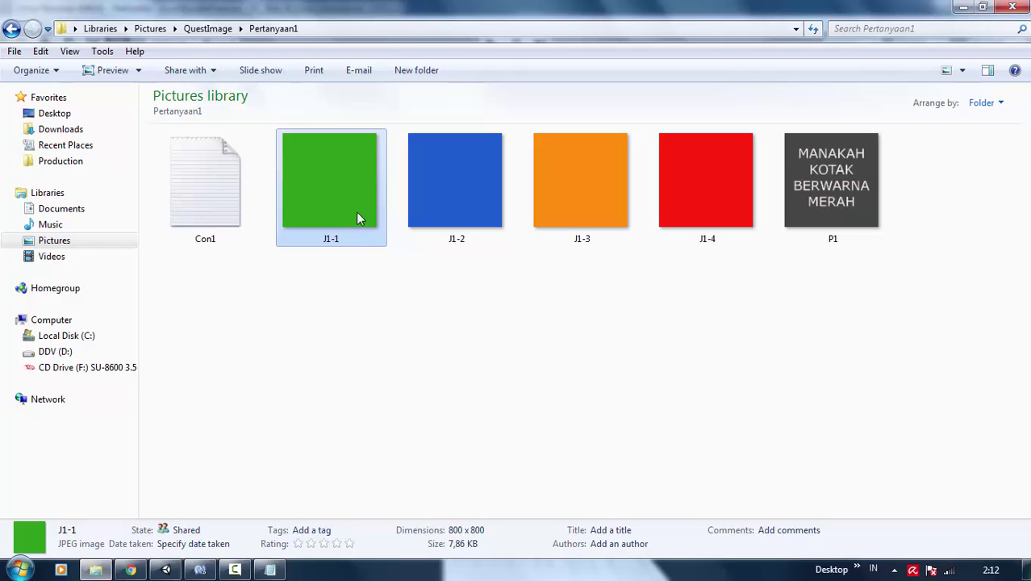
pyautogui.click(438, 198)
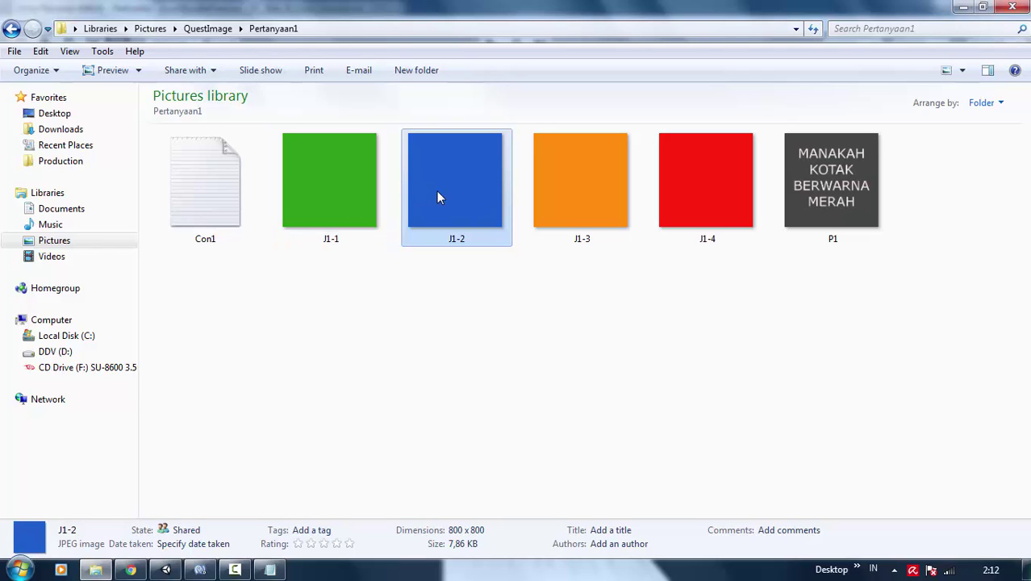
pyautogui.click(585, 193)
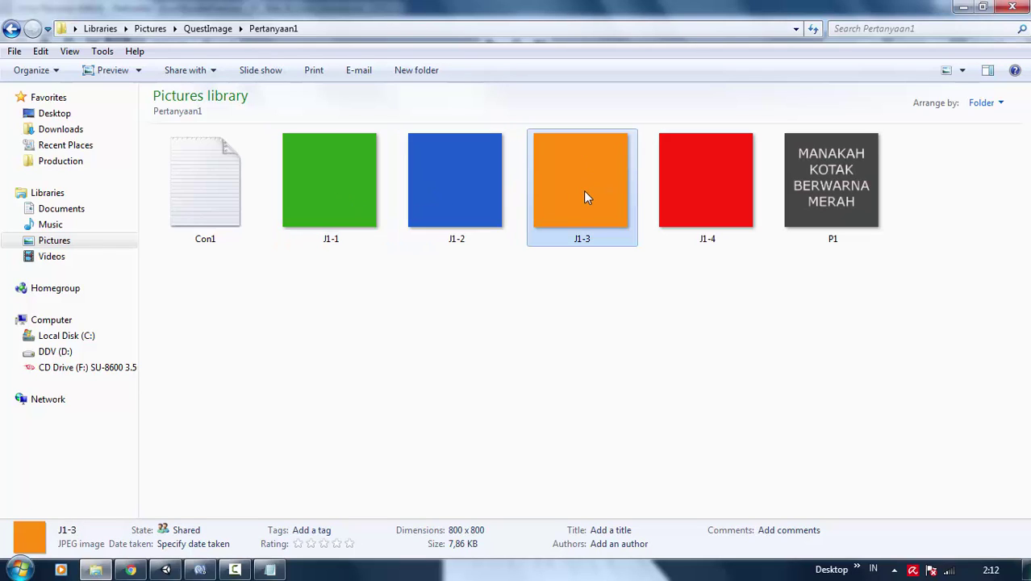
pyautogui.click(696, 185)
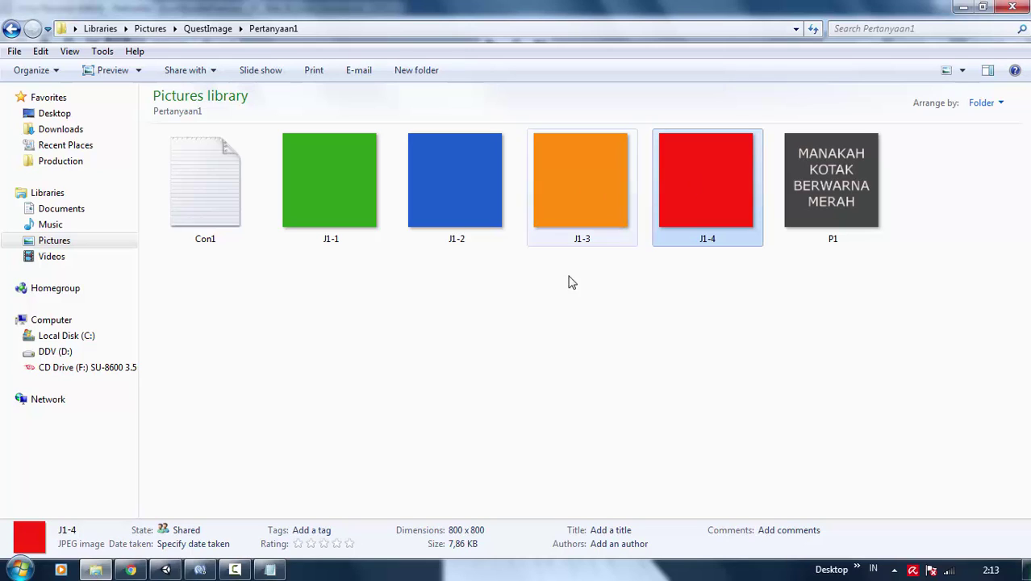
# - Type 3 into Con1, save it, and close Notepad
pyautogui.click(270, 570)
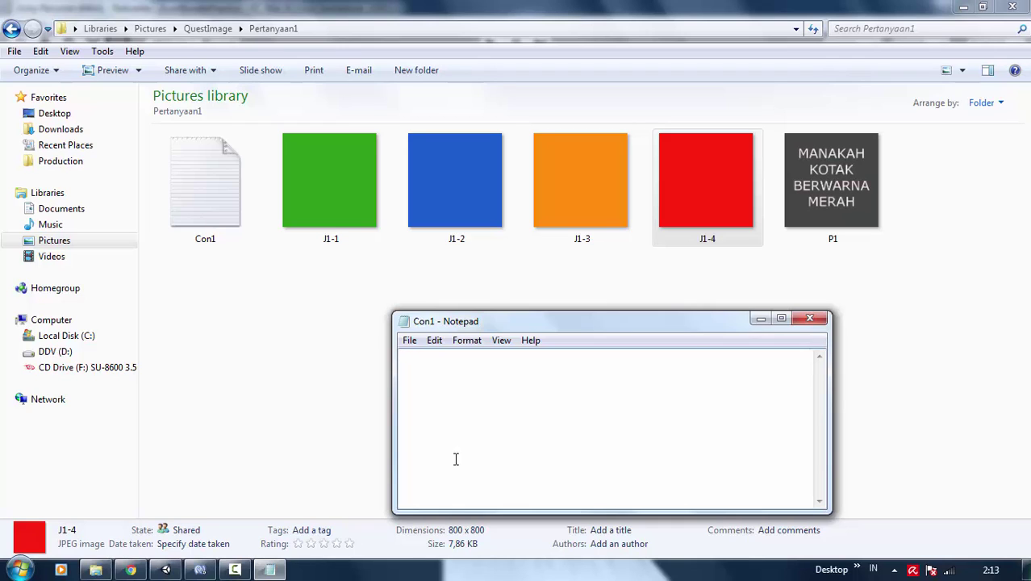
pyautogui.write('3')
pyautogui.click(409, 340)
pyautogui.click(427, 392)
pyautogui.click(809, 318)
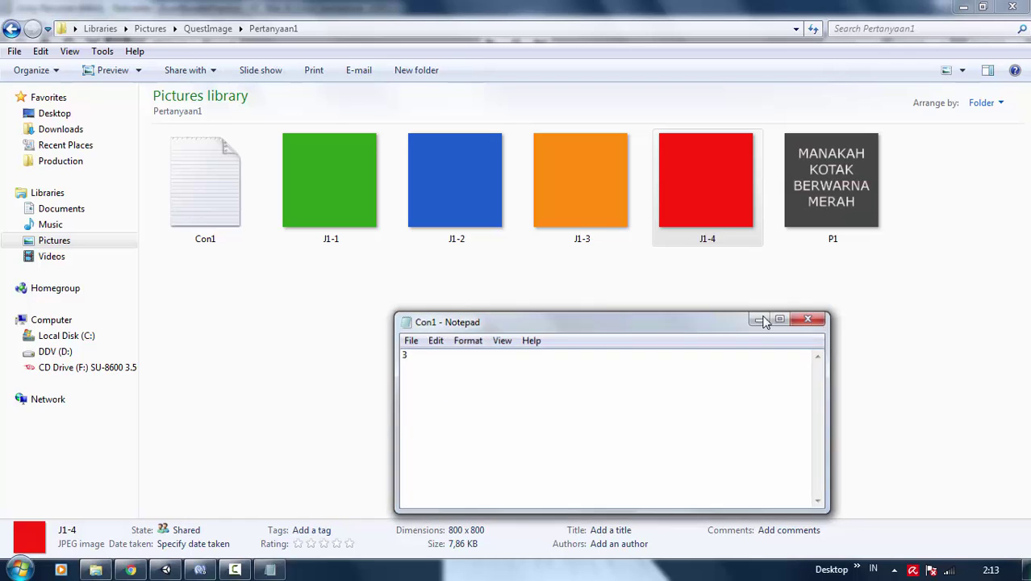
pyautogui.click(202, 200)
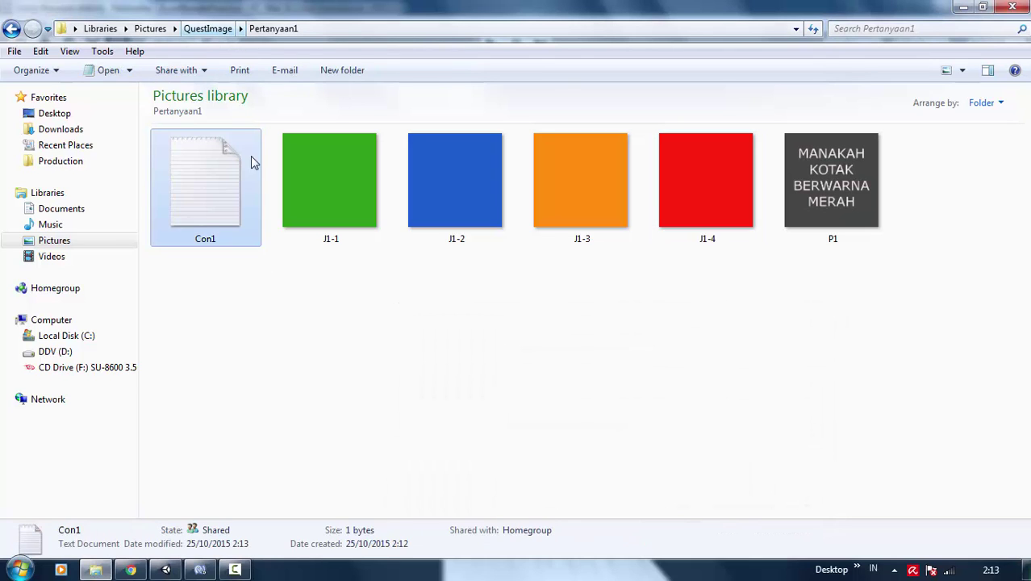
# - Drag Con1 into Unity's Pertanyaan1 asset folder, inspect it, and close the floating Inspector
pyautogui.moveTo(202, 203)
pyautogui.mouseDown()
pyautogui.moveTo(186, 494)
pyautogui.moveTo(129, 534)
pyautogui.mouseUp()
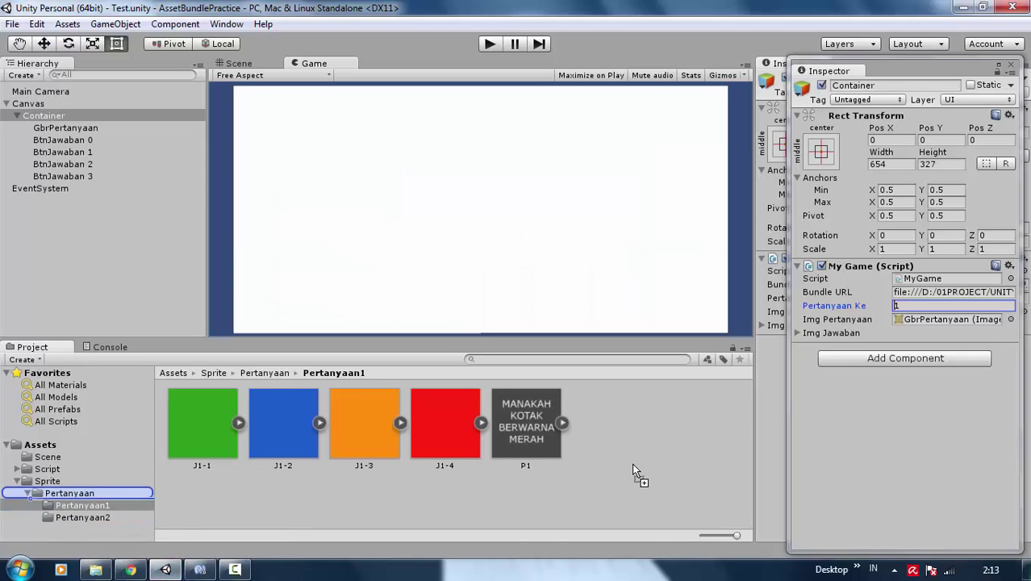
pyautogui.moveTo(129, 533); pyautogui.dragTo(633, 470)
pyautogui.click(209, 441)
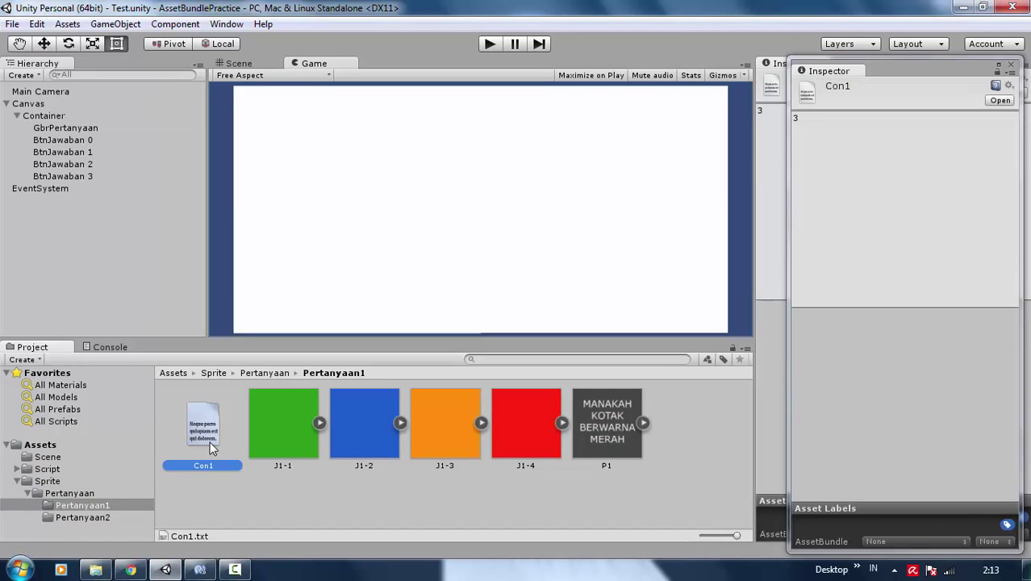
pyautogui.click(1011, 63)
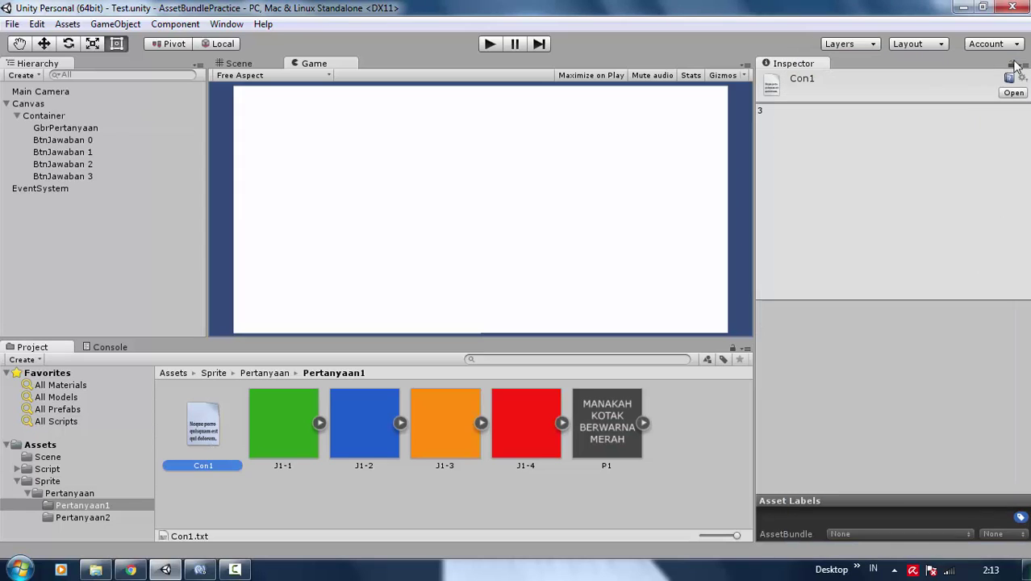
# - Duplicate Con1 as Con2 with Ctrl+D and move it into the Pertanyaan2 folder
pyautogui.rightClick(181, 441)
pyautogui.click(250, 496)
pyautogui.click(264, 423)
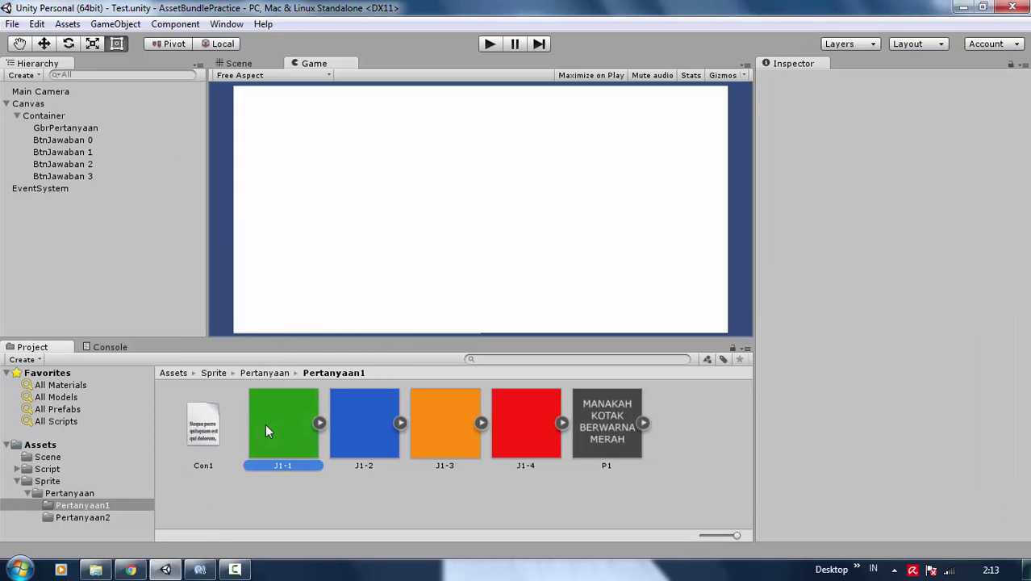
pyautogui.click(215, 422)
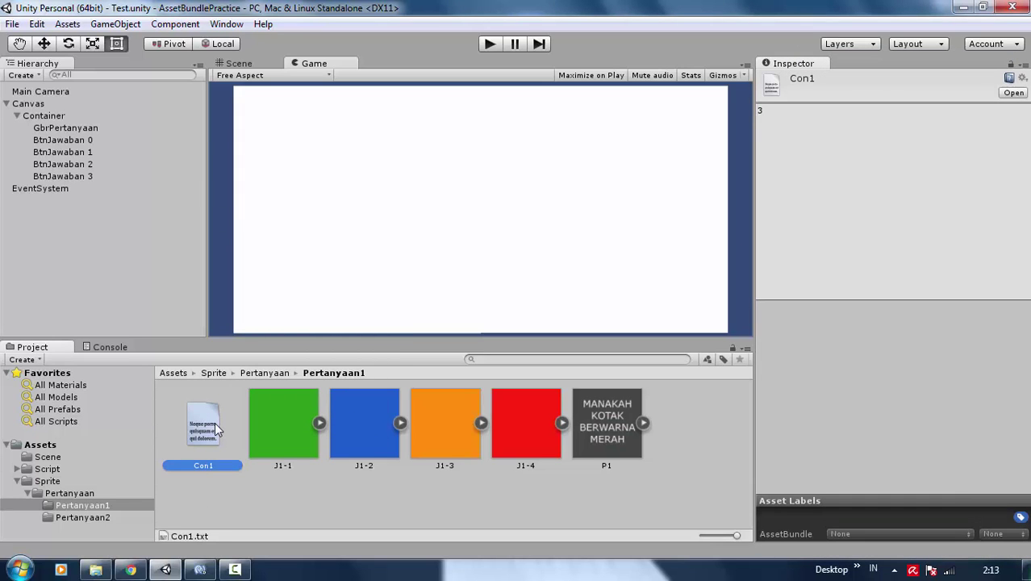
pyautogui.hotkey('ctrl', 'd')
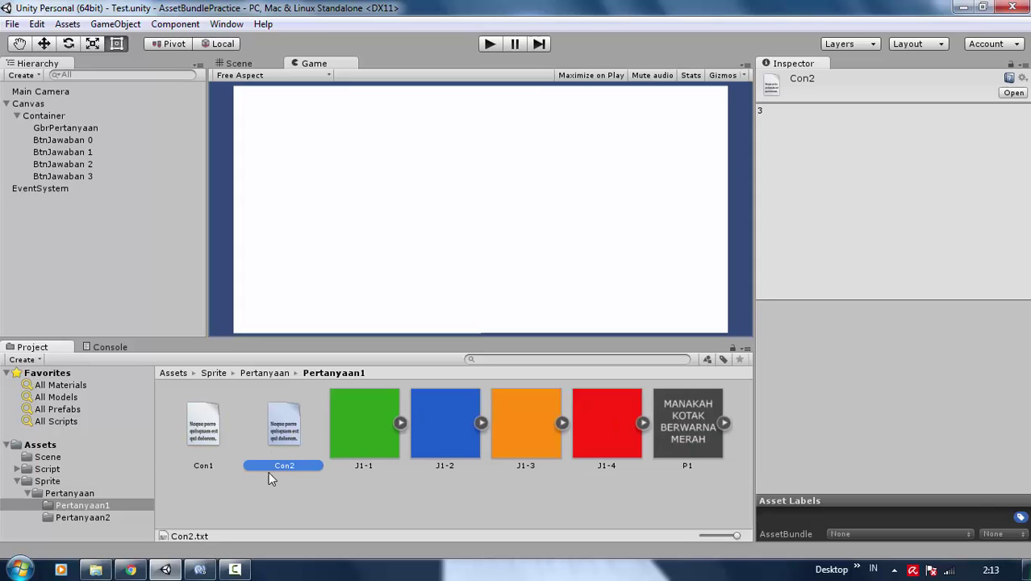
pyautogui.moveTo(297, 437); pyautogui.dragTo(101, 518)
# - Open Con2 from Pertanyaan2 in the text editor and select its value 3
pyautogui.click(101, 517)
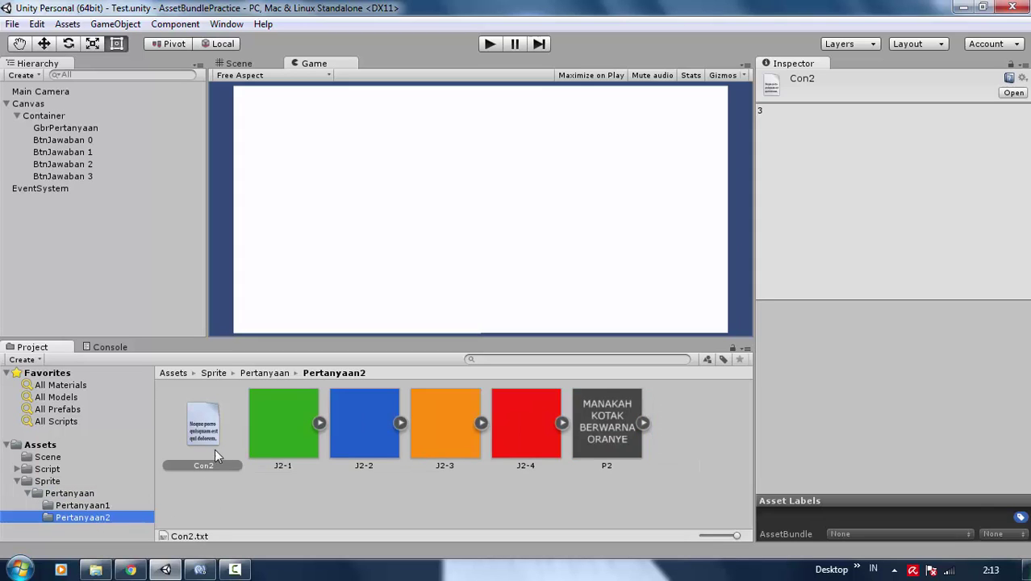
pyautogui.click(211, 450)
pyautogui.doubleClick(211, 455)
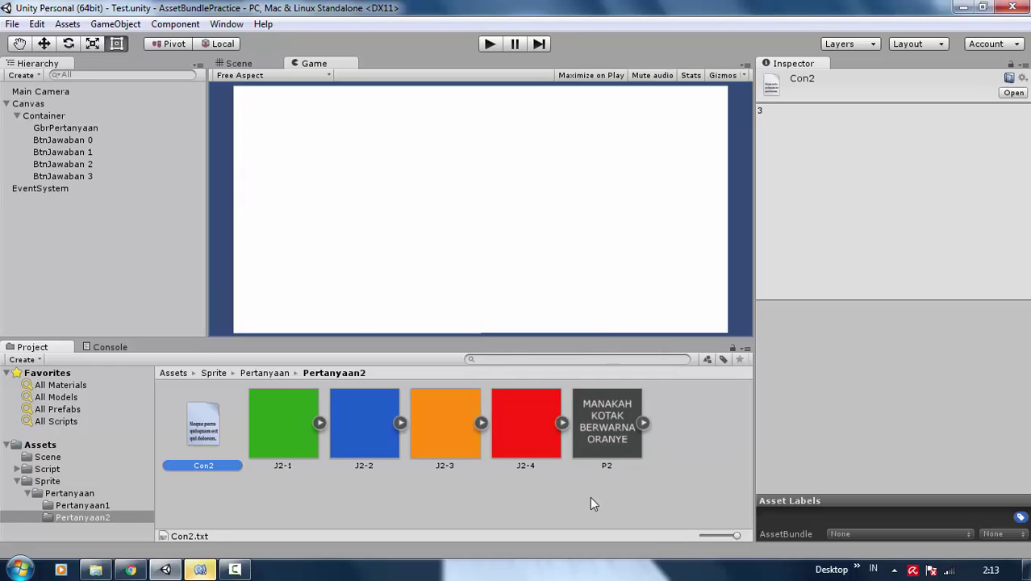
pyautogui.click(203, 570)
pyautogui.click(19, 100)
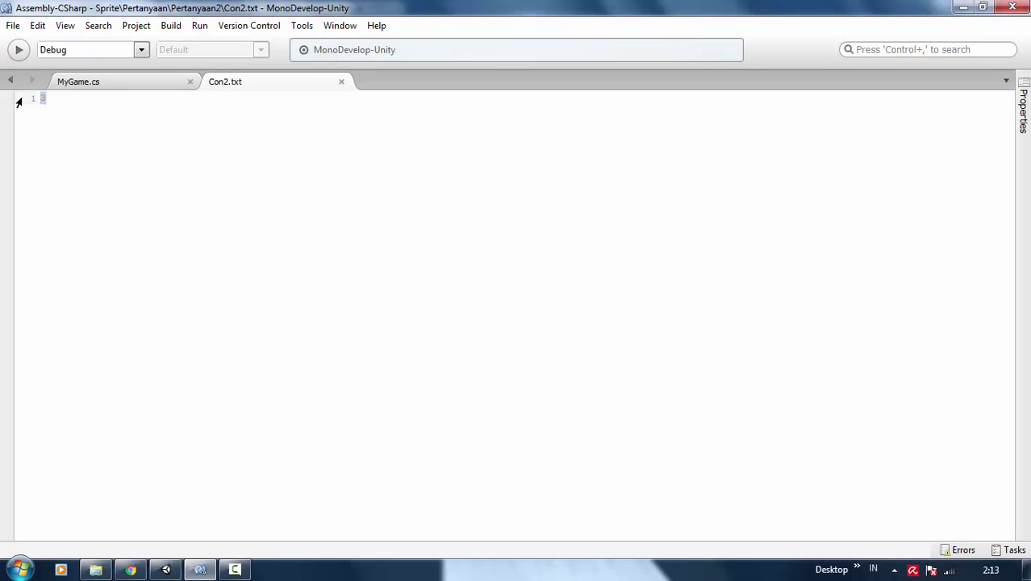
# - Replace Con2's 3 with 2, confirm it in Unity, and return to the MyGame.cs script
pyautogui.write('2')
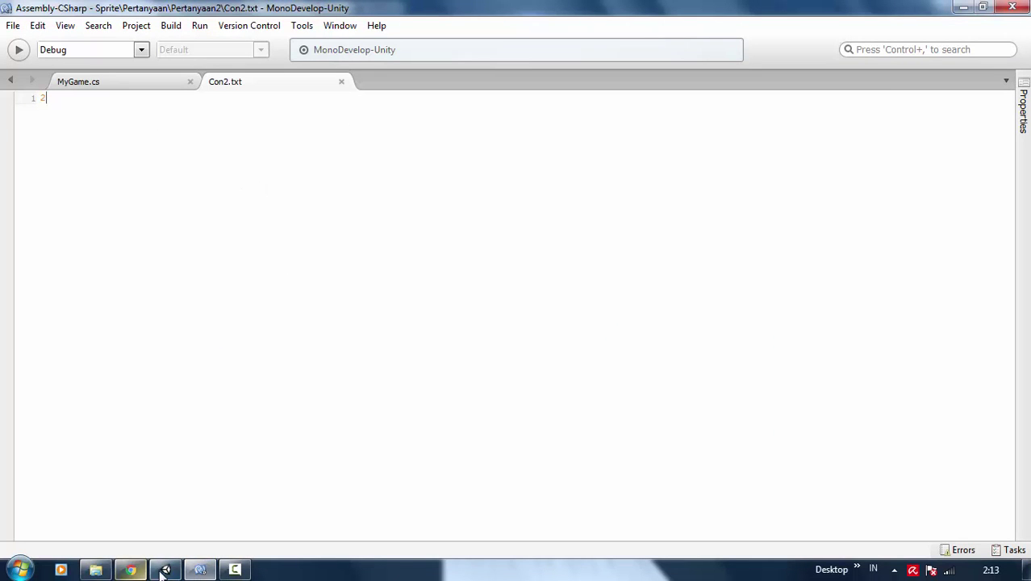
pyautogui.click(164, 570)
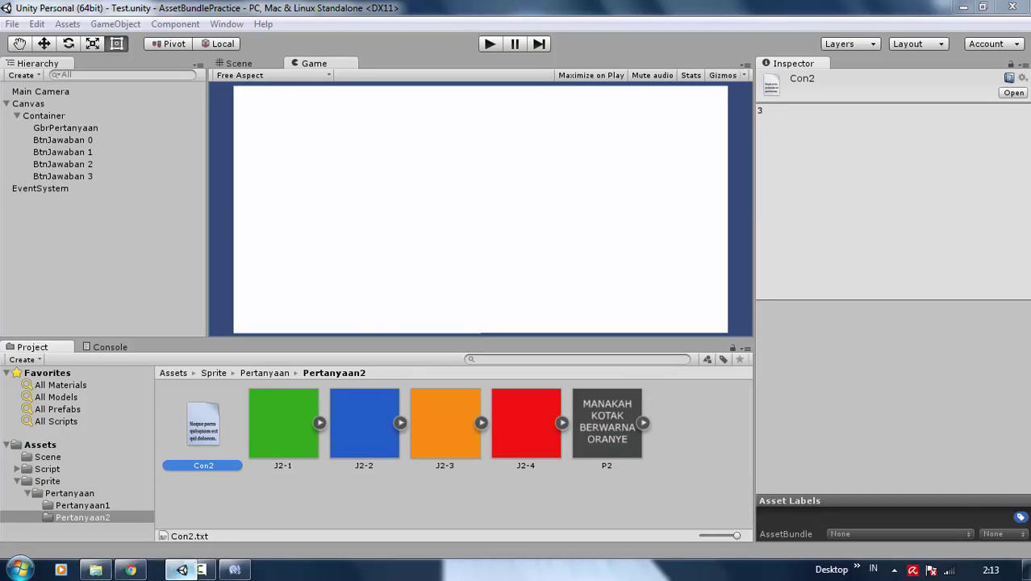
pyautogui.moveTo(183, 571); pyautogui.dragTo(197, 571)
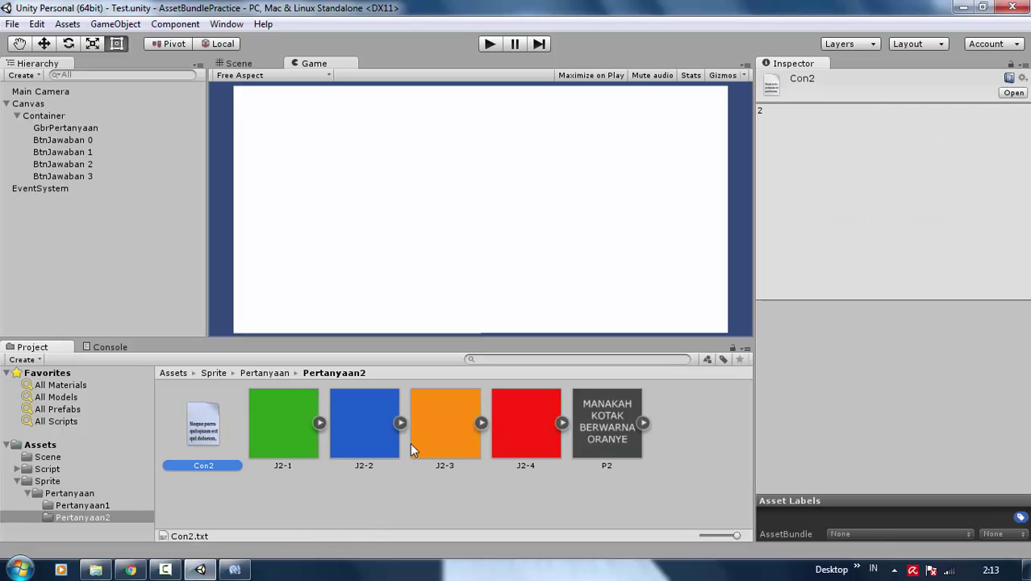
pyautogui.click(235, 571)
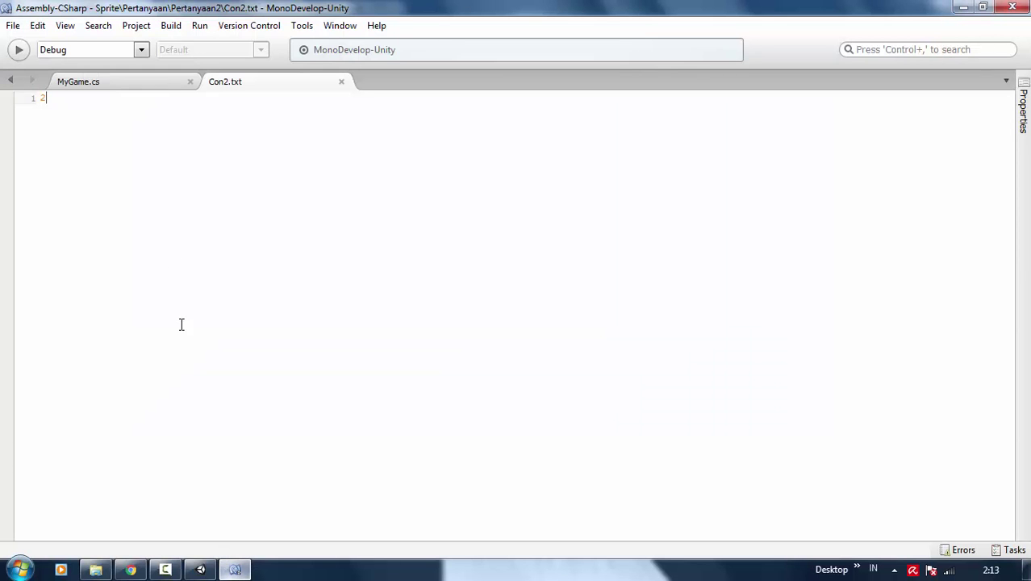
pyautogui.moveTo(129, 82); pyautogui.dragTo(266, 84)
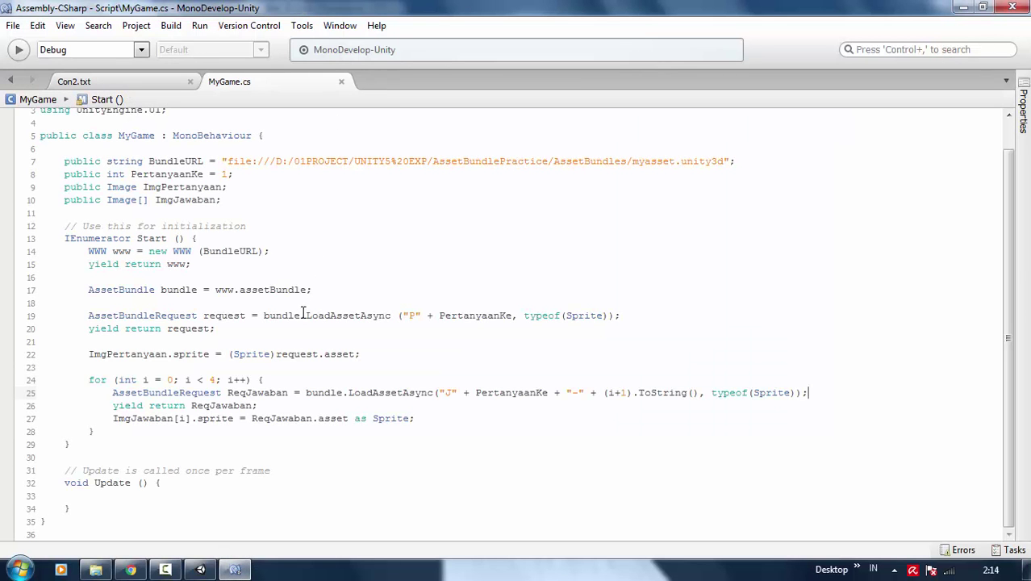
pyautogui.scroll(1, 268, 239)
pyautogui.click(249, 230)
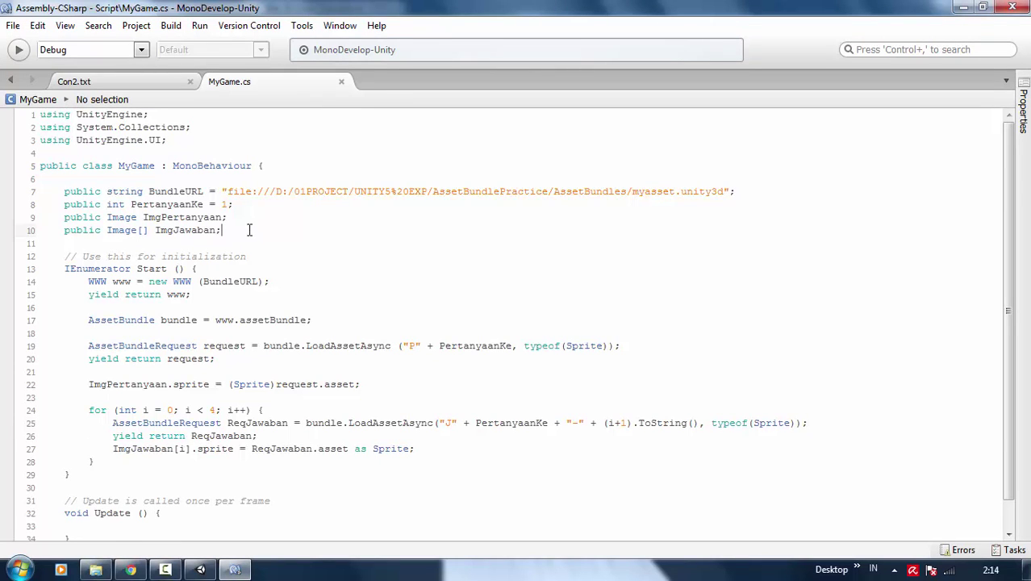
pyautogui.press('Return')
pyautogui.write('p')
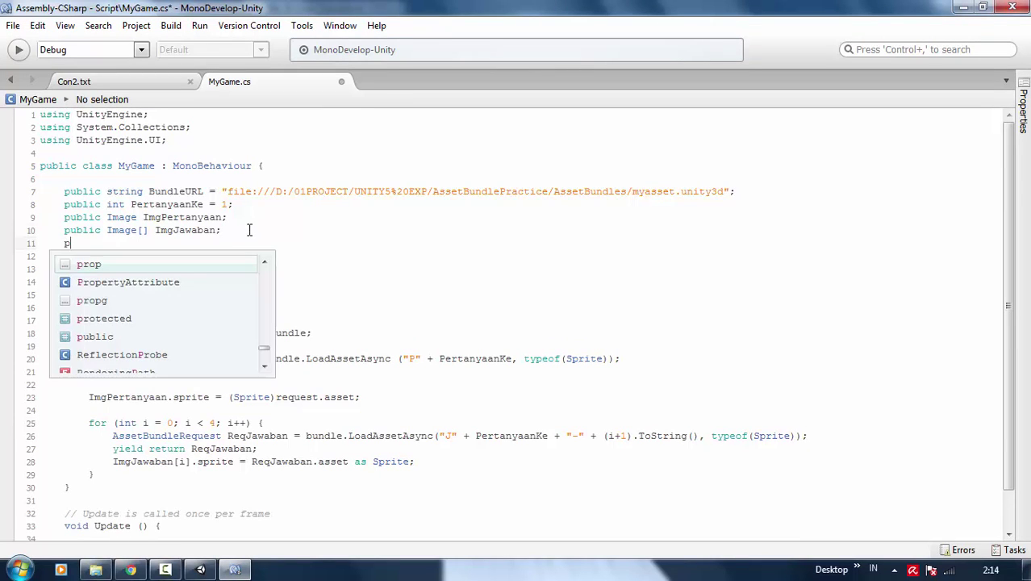
pyautogui.write('ublic')
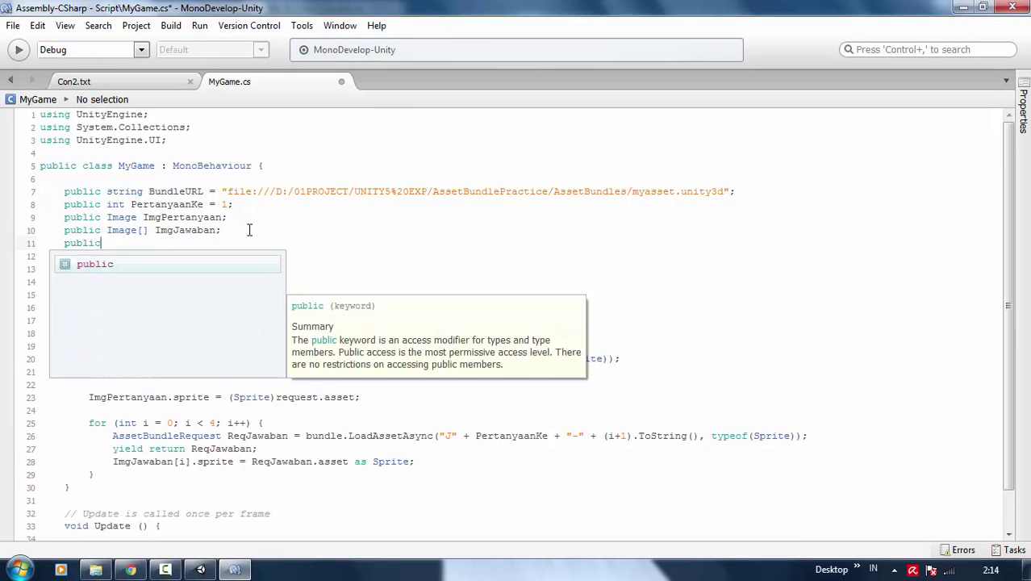
pyautogui.write(' int ')
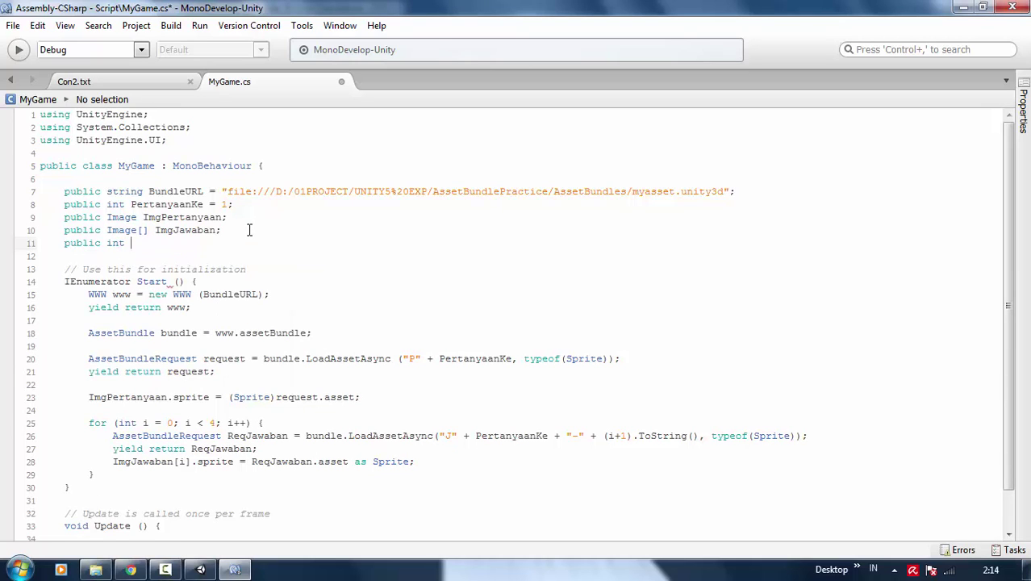
pyautogui.write('Jawab')
pyautogui.write('anBenar')
pyautogui.write(';')
pyautogui.hotkey('ctrl', 's')
pyautogui.scroll(-3, 247, 232)
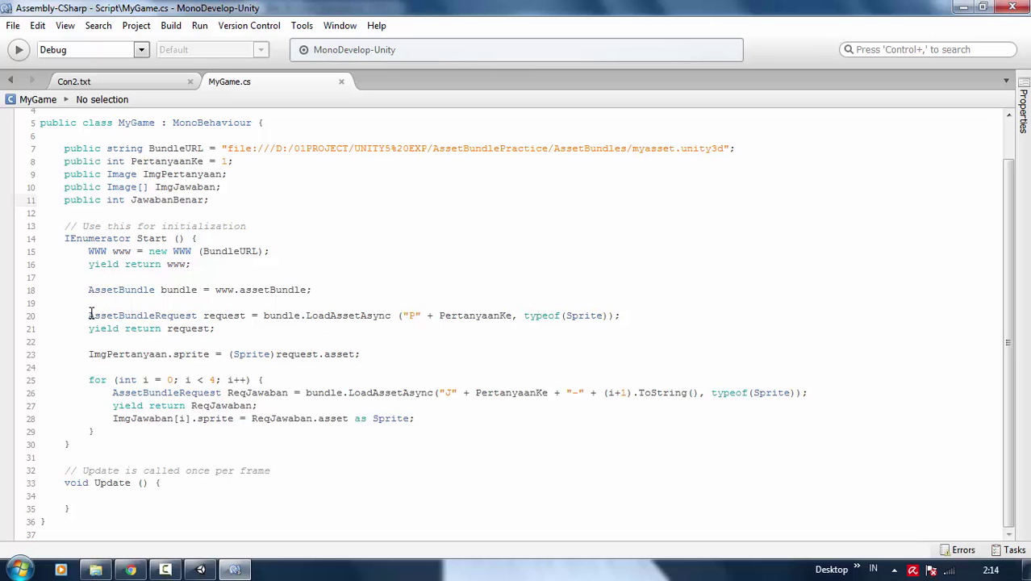
pyautogui.moveTo(89, 314)
pyautogui.mouseDown()
pyautogui.moveTo(472, 380)
pyautogui.moveTo(474, 416)
pyautogui.mouseUp()
pyautogui.click(474, 416)
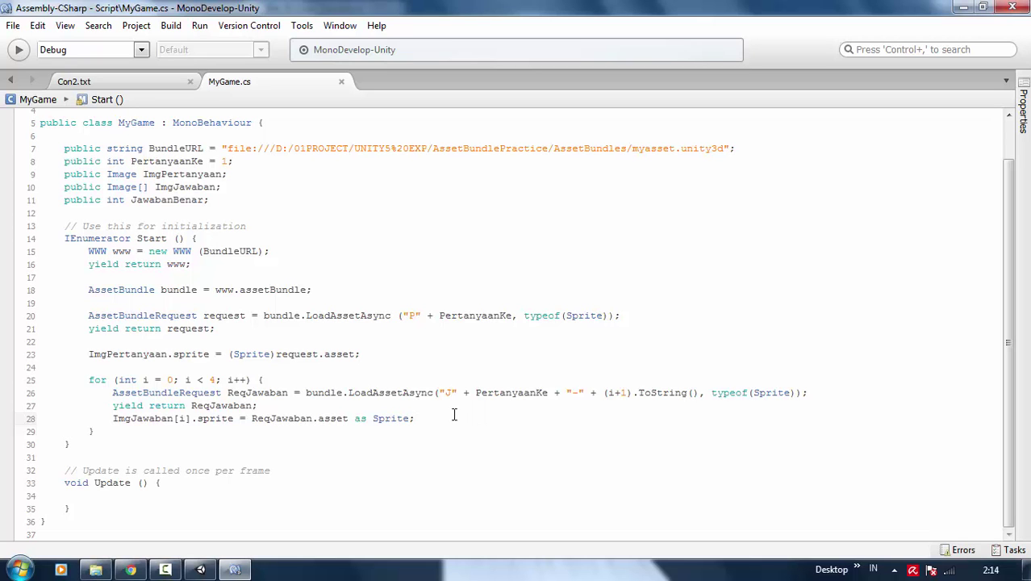
pyautogui.click(190, 575)
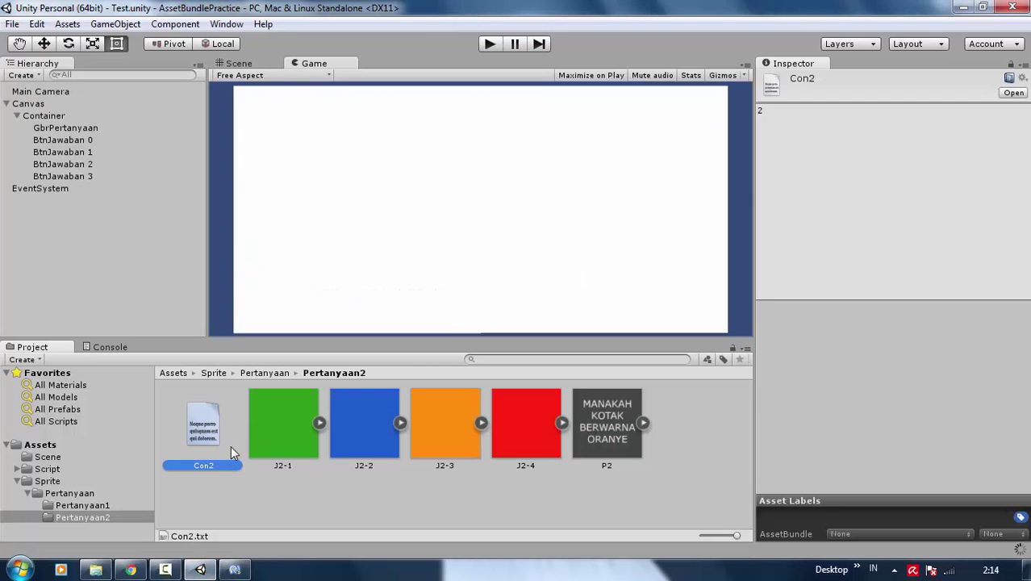
pyautogui.click(296, 435)
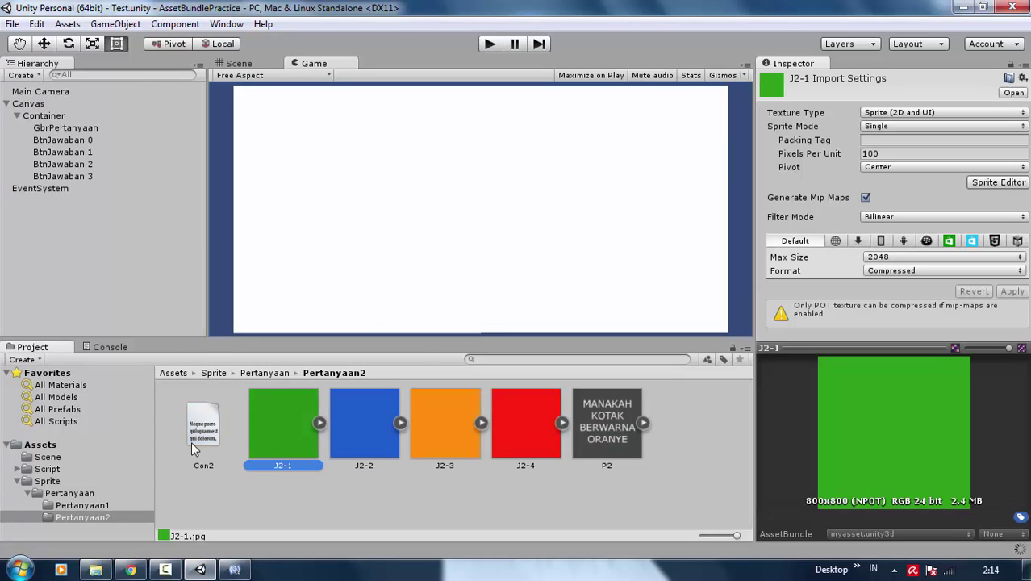
pyautogui.click(234, 569)
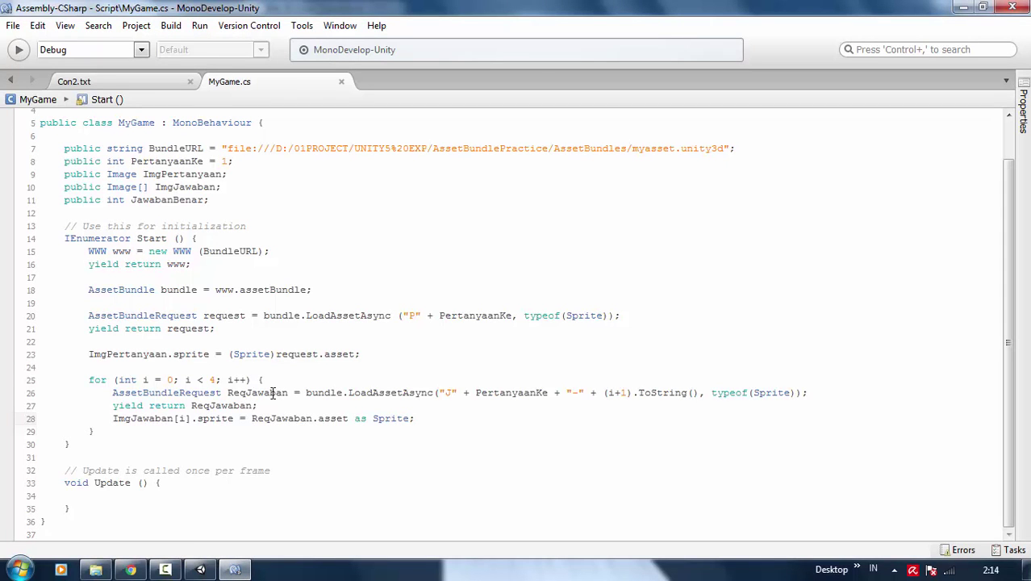
pyautogui.moveTo(274, 392)
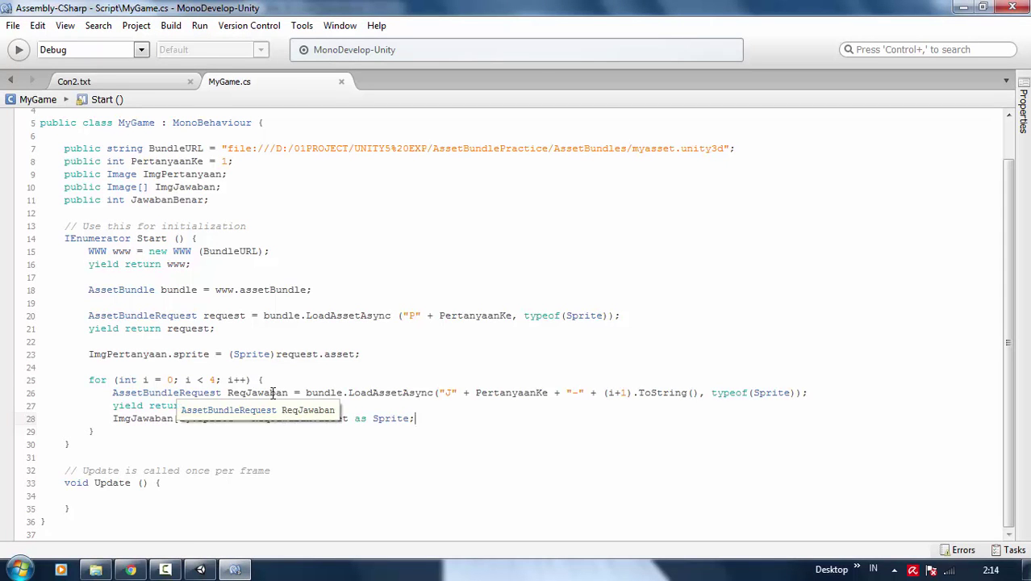
pyautogui.click(418, 362)
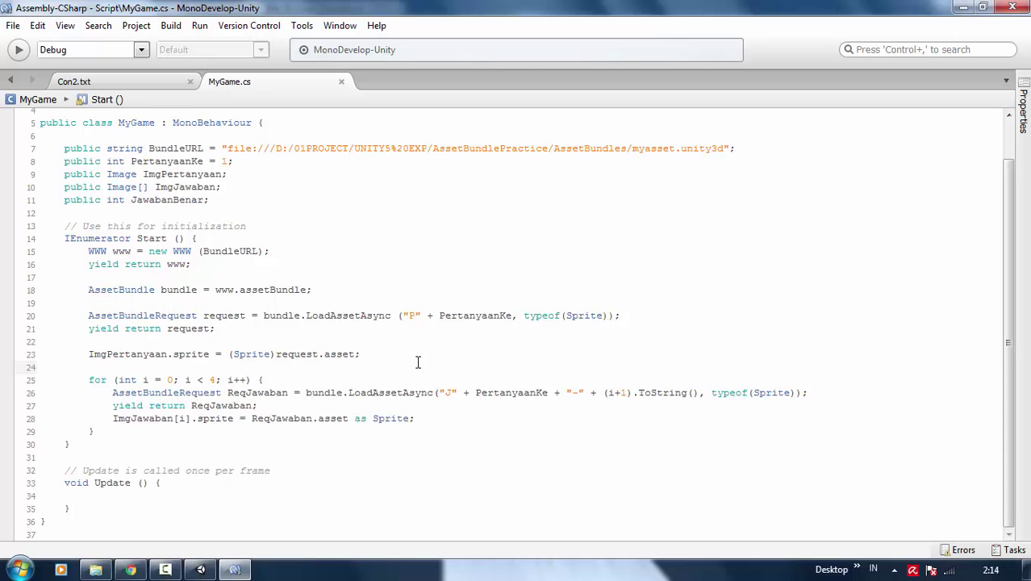
# - On line 22 write 'AssetBundleRequest ConRequest = bundle.LoadAssetAsync("Con" + PertanyaanKe, typeof(TextAsset));'
pyautogui.click(443, 340)
pyautogui.press('Return')
pyautogui.press('Return')
pyautogui.click(443, 340)
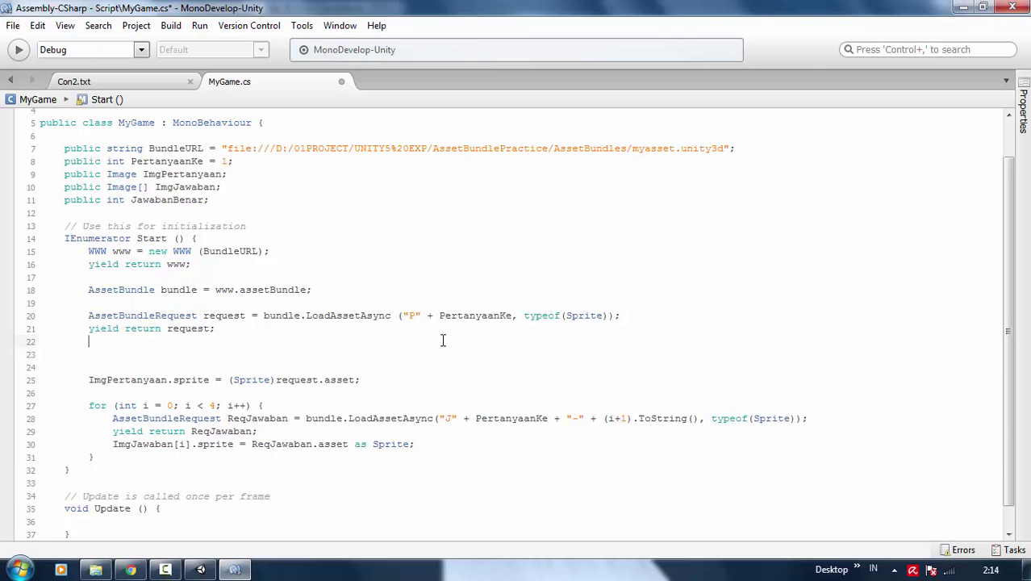
pyautogui.write('Asset')
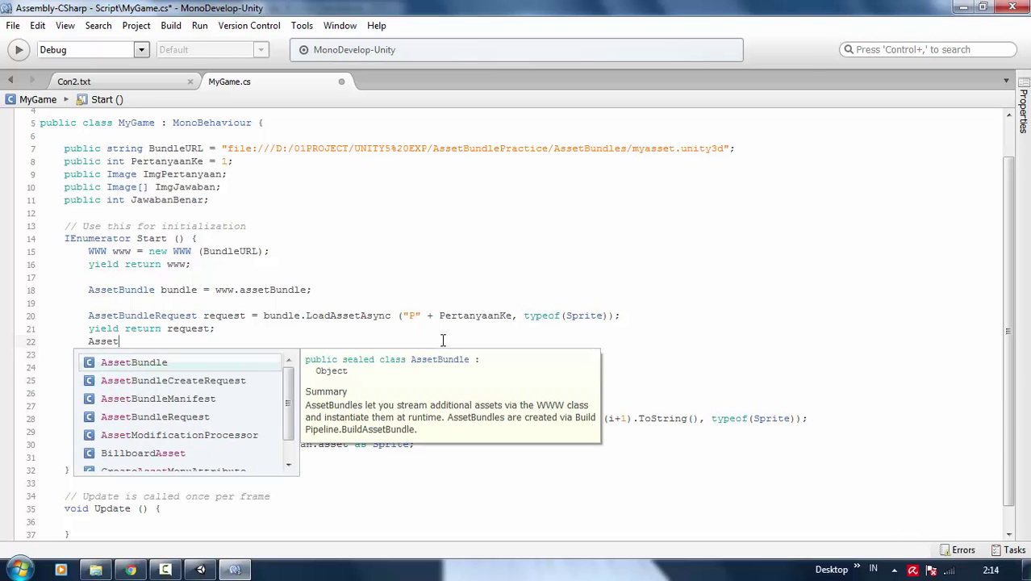
pyautogui.write('Bund')
pyautogui.press('Down')
pyautogui.press('Down')
pyautogui.press('Down')
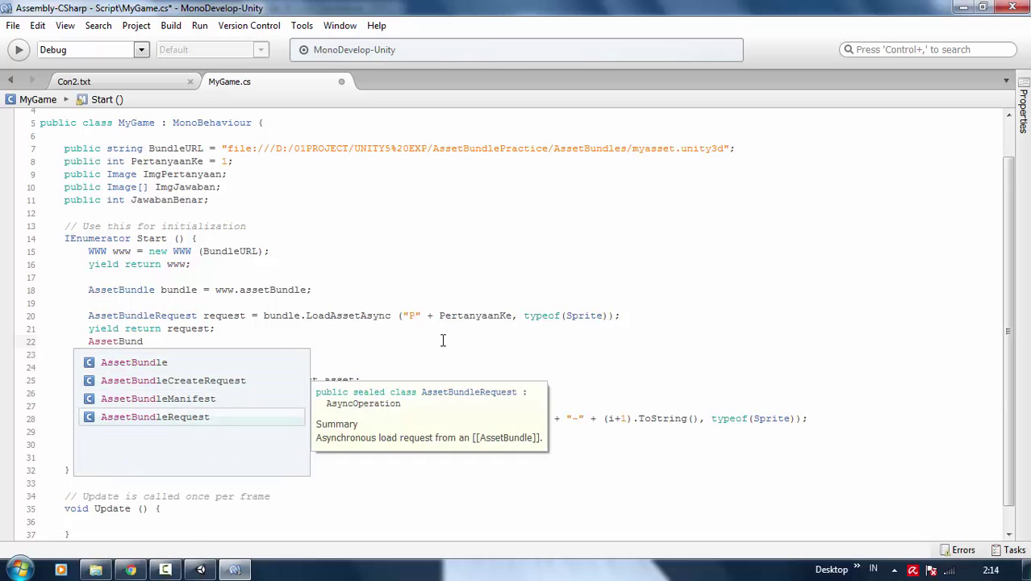
pyautogui.press('Return')
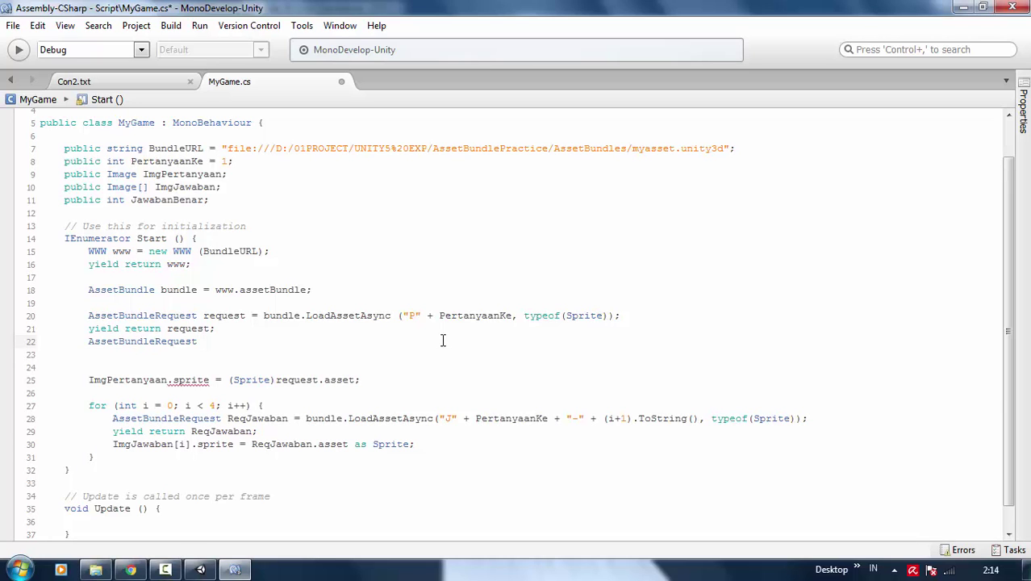
pyautogui.write('ConR')
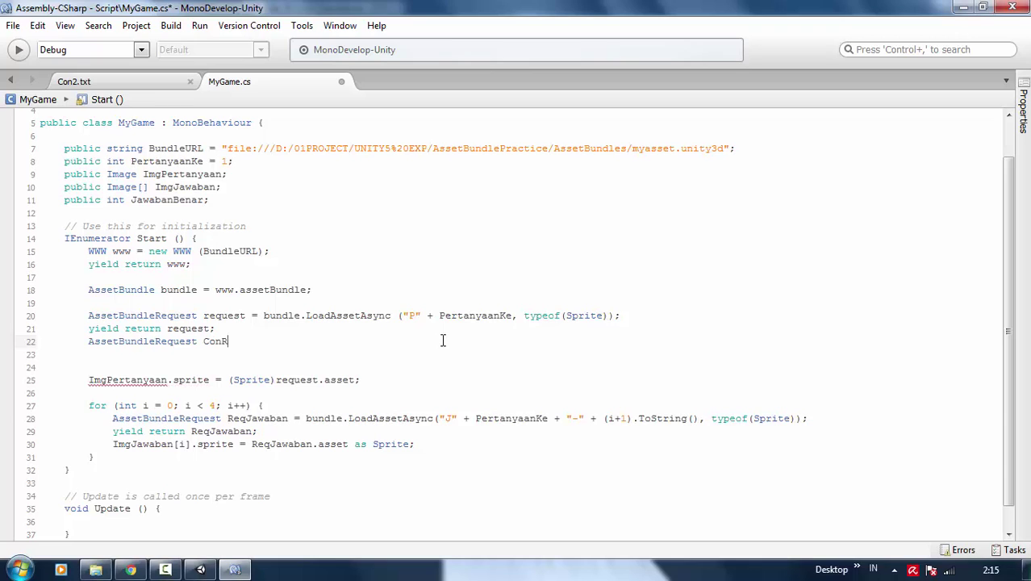
pyautogui.write('eqeu')
pyautogui.press('BackSpace')
pyautogui.press('BackSpace')
pyautogui.write('ues')
pyautogui.write('t = bun')
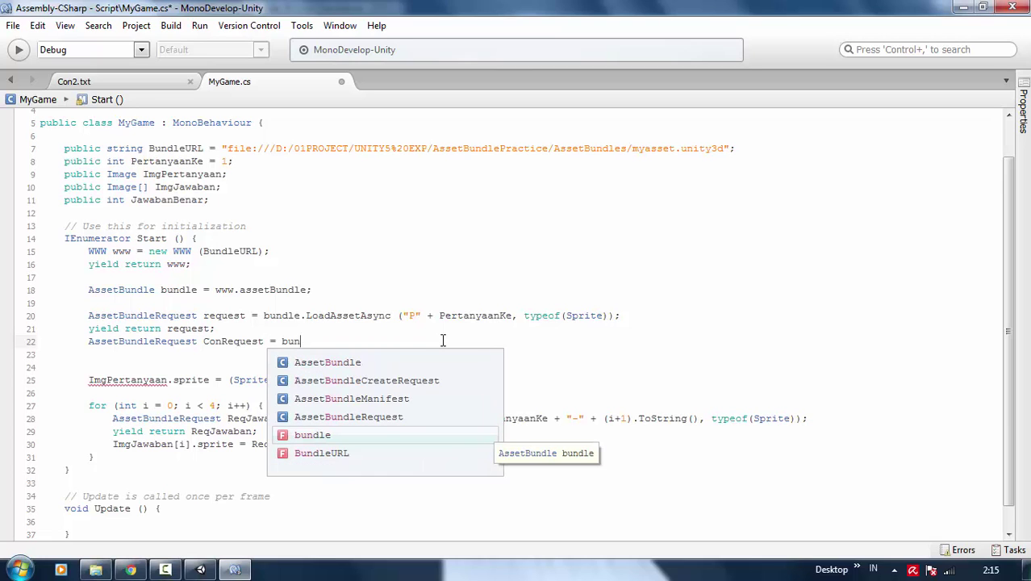
pyautogui.write('dle')
pyautogui.press('Escape')
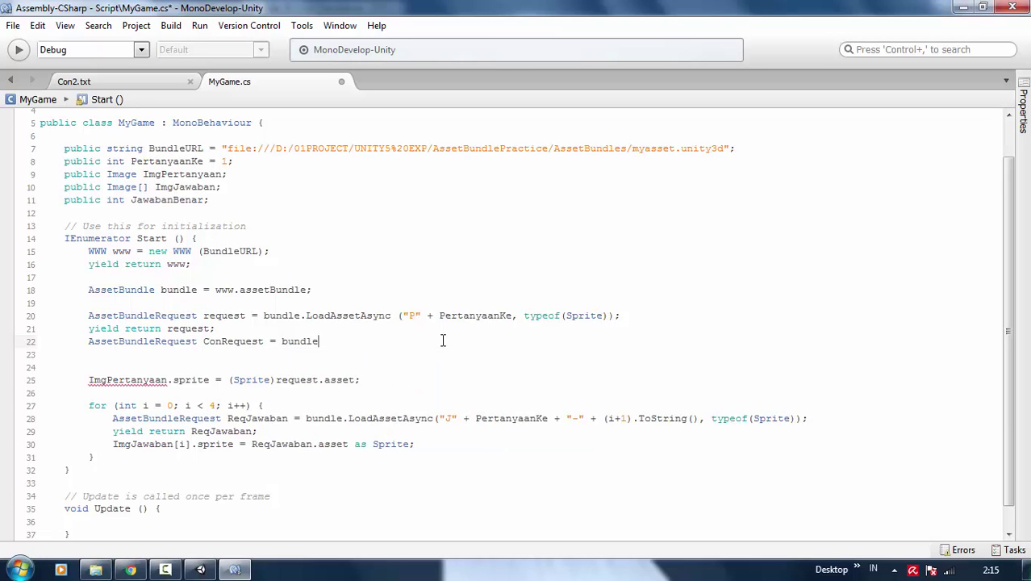
pyautogui.write('.Load')
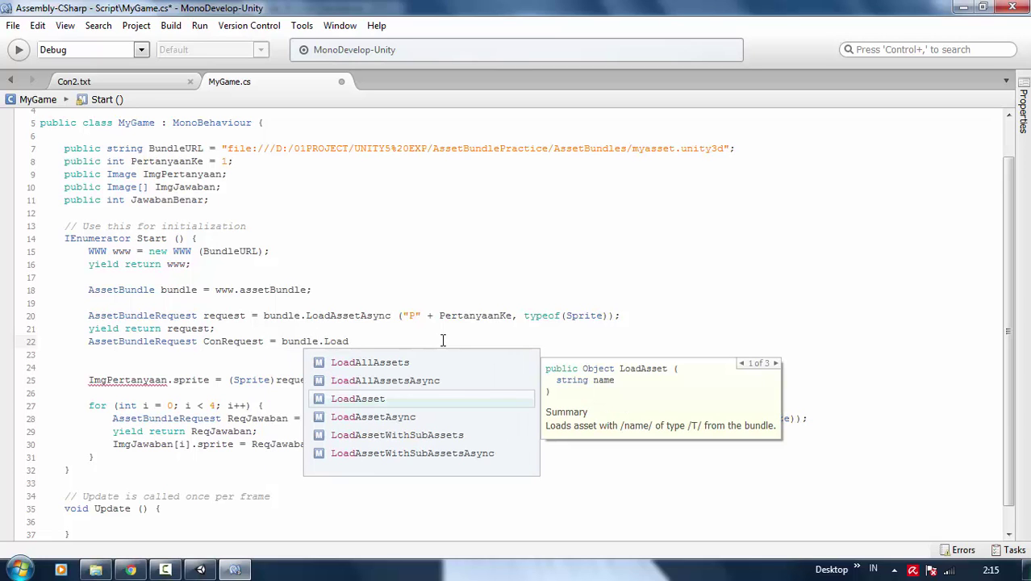
pyautogui.press('Down')
pyautogui.press('Return')
pyautogui.write('(')
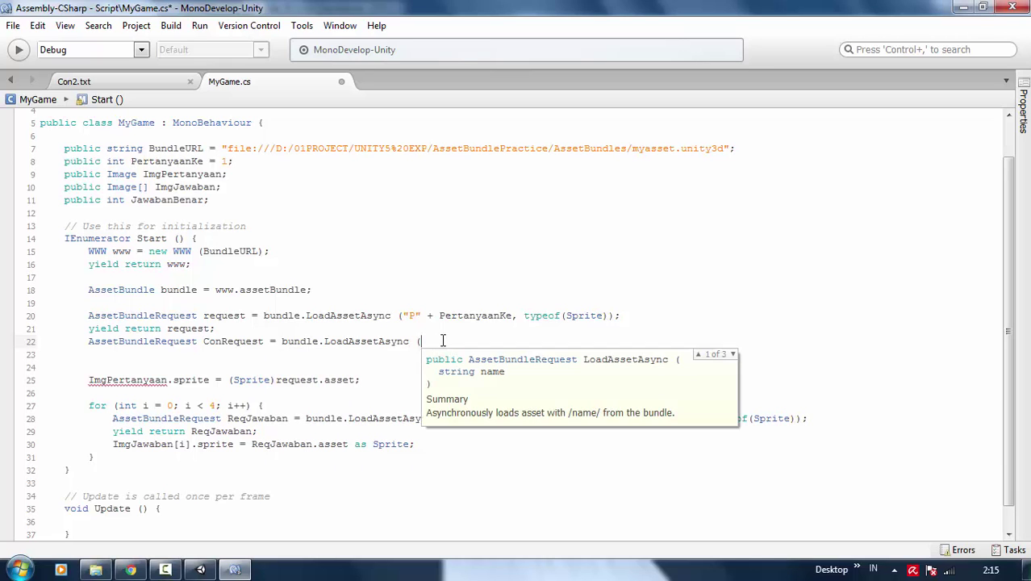
pyautogui.write('"')
pyautogui.write('Con"')
pyautogui.write(' + ')
pyautogui.write('Perta')
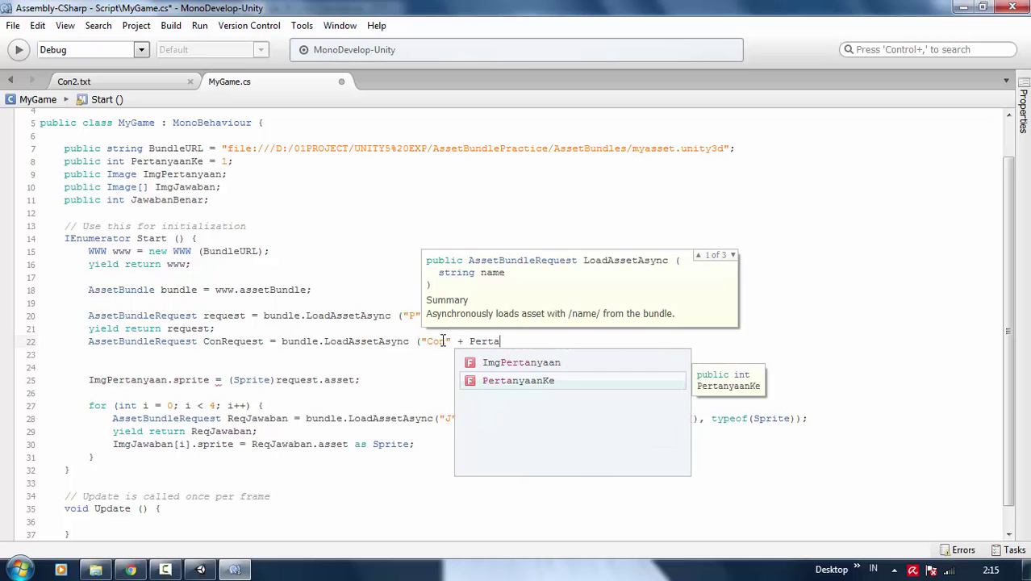
pyautogui.press('Return')
pyautogui.write(',')
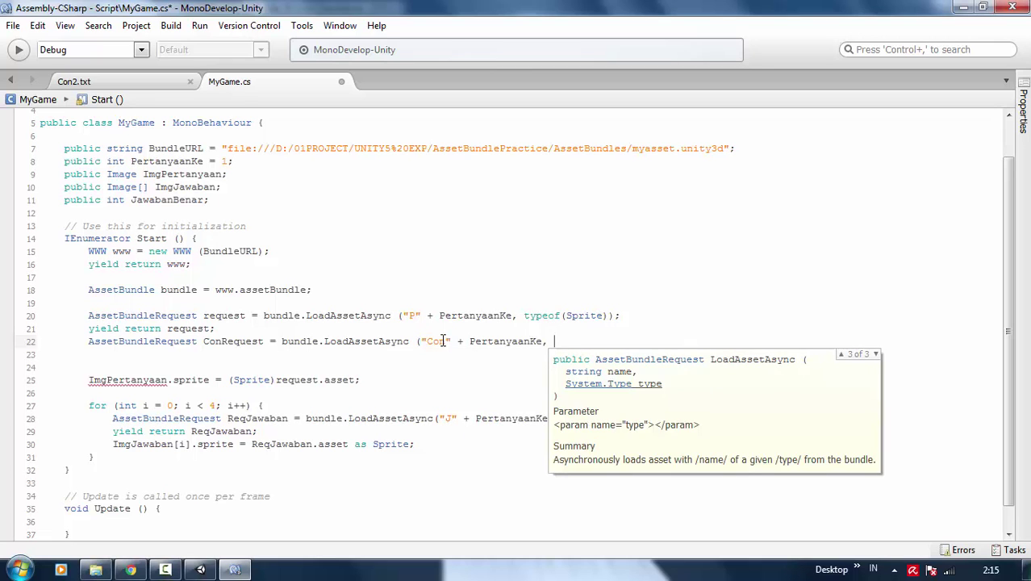
pyautogui.write(' ty')
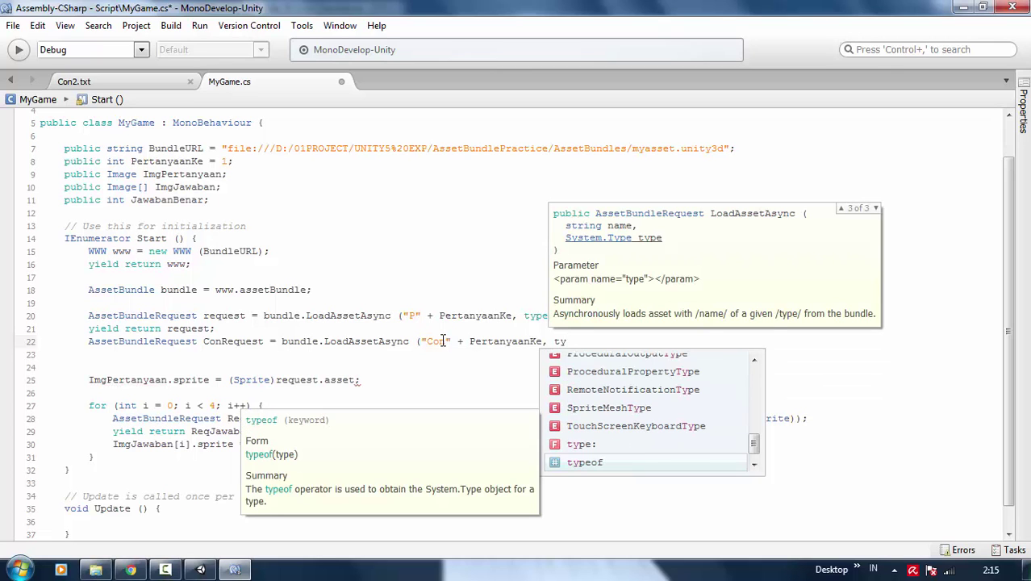
pyautogui.press('Return')
pyautogui.write('(Te')
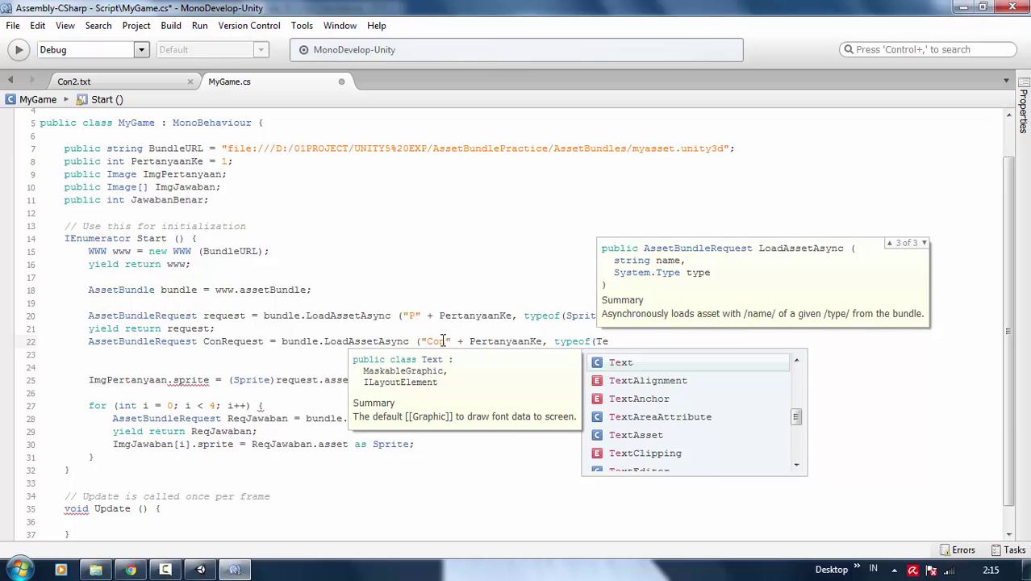
pyautogui.write('xtAs')
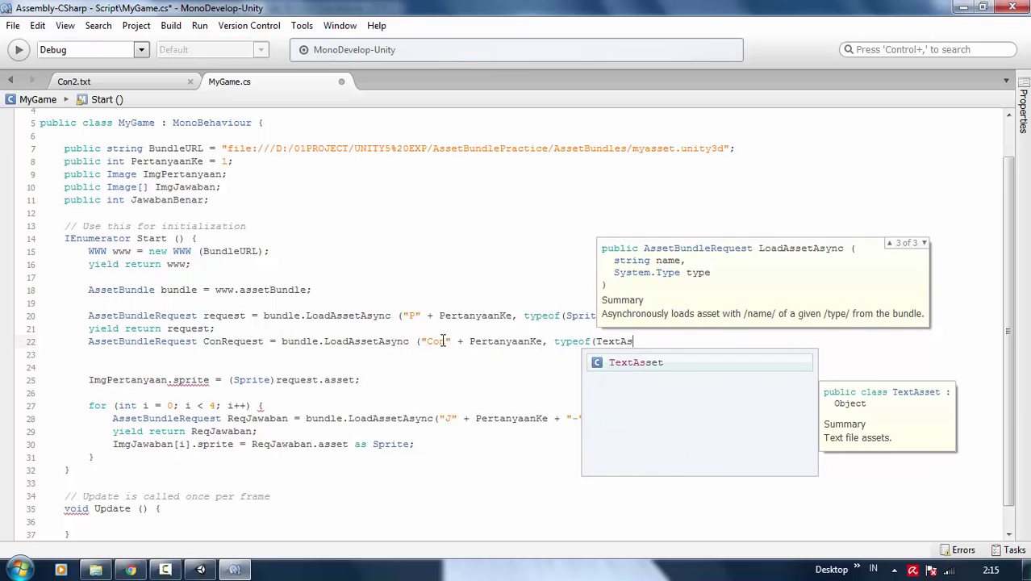
pyautogui.press('Return')
pyautogui.write(';')
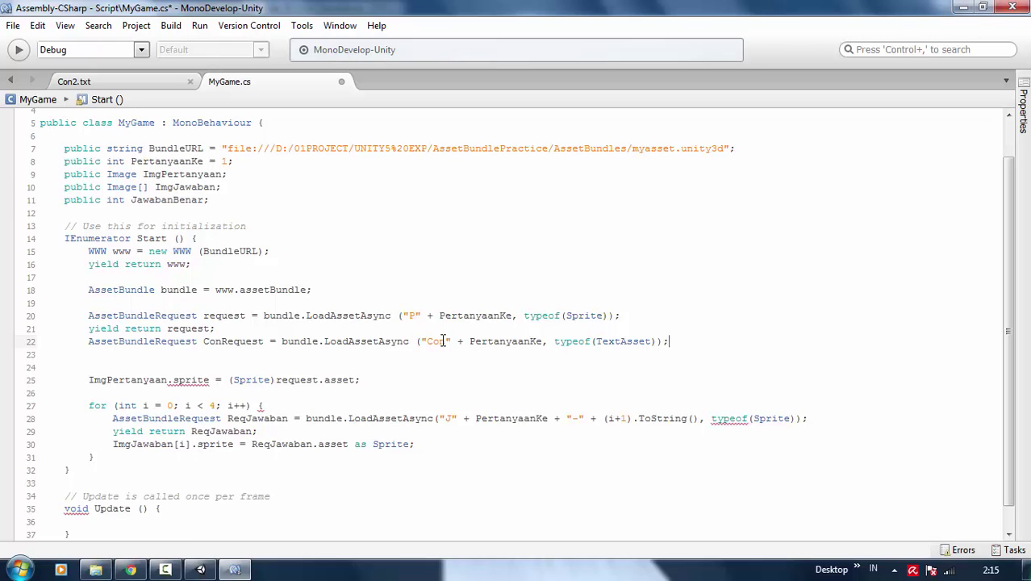
# - Add 'yield return ConRequest;' below it and remove the extra blank line
pyautogui.press('Return')
pyautogui.write('yield ')
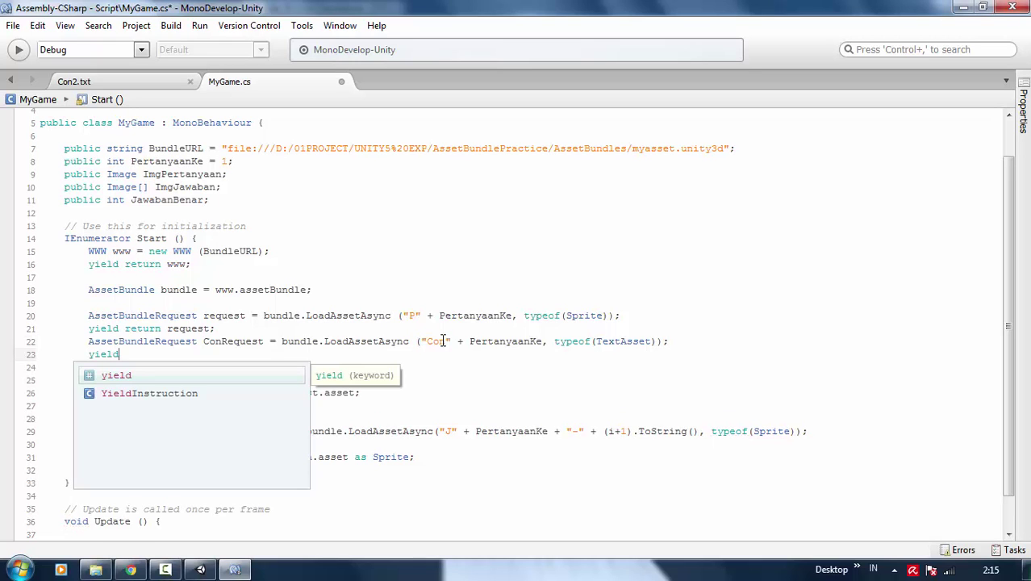
pyautogui.write('return ')
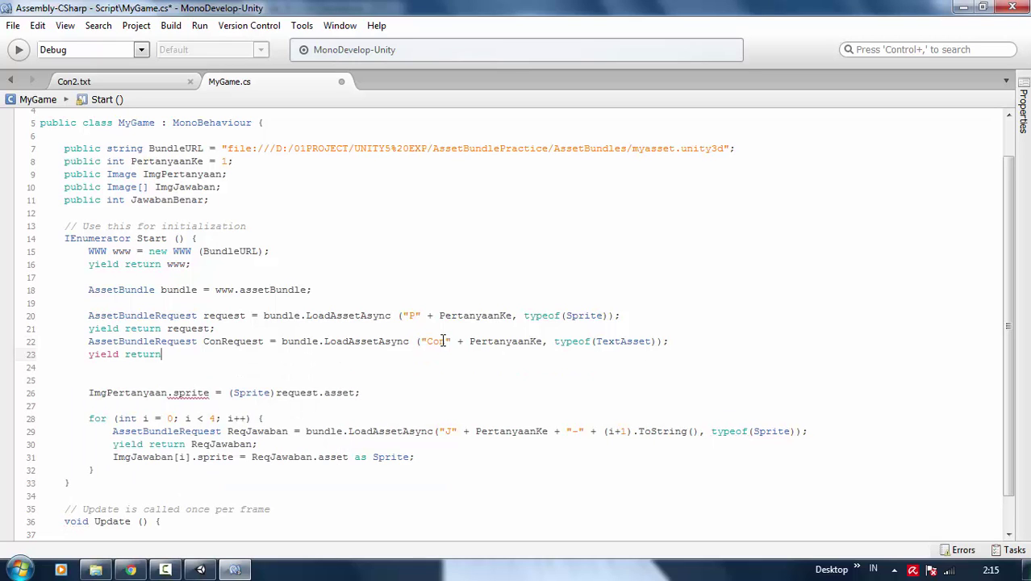
pyautogui.write('Con')
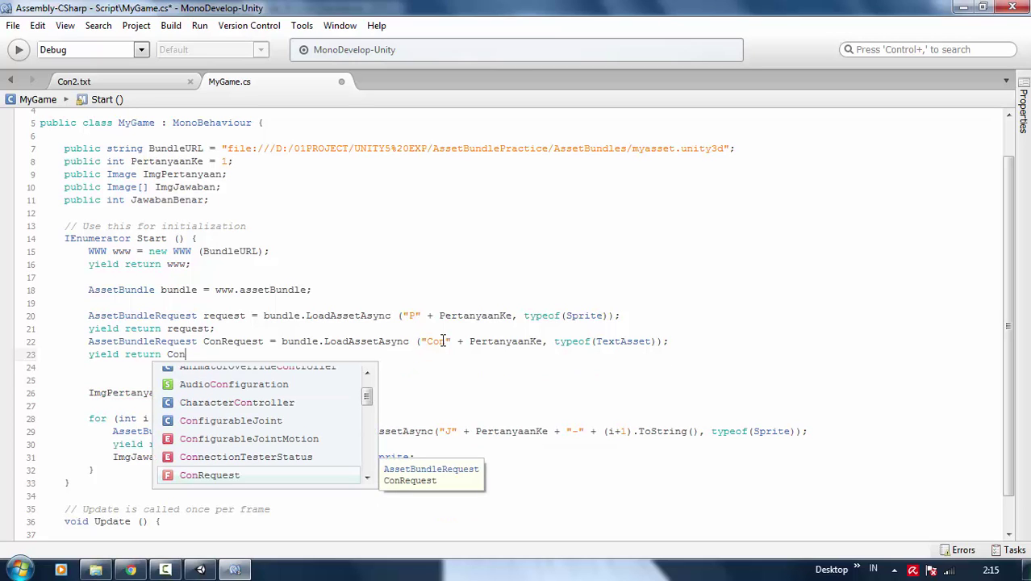
pyautogui.press('Return')
pyautogui.write(';')
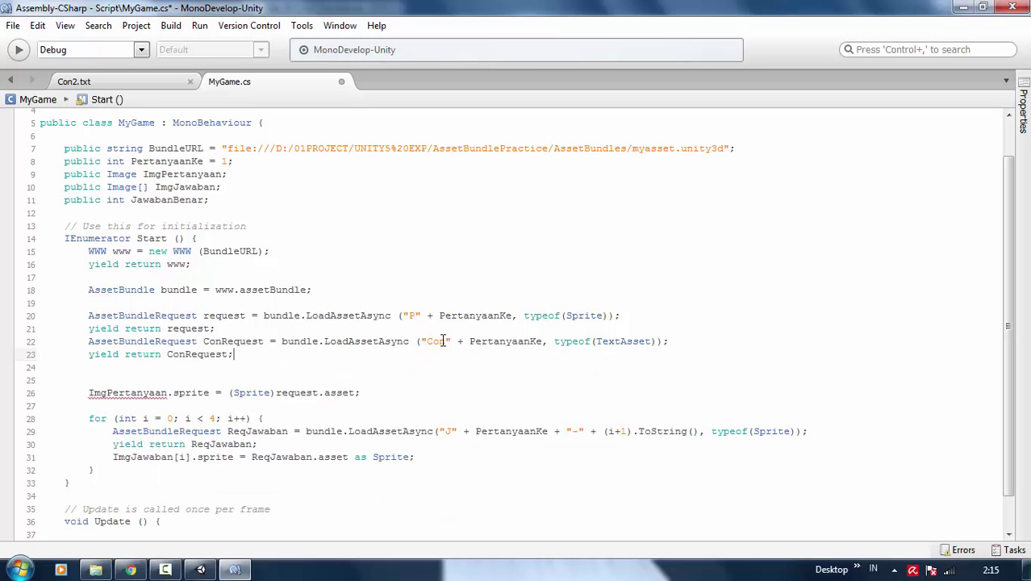
pyautogui.press('Down')
pyautogui.press('Down')
pyautogui.press('BackSpace')
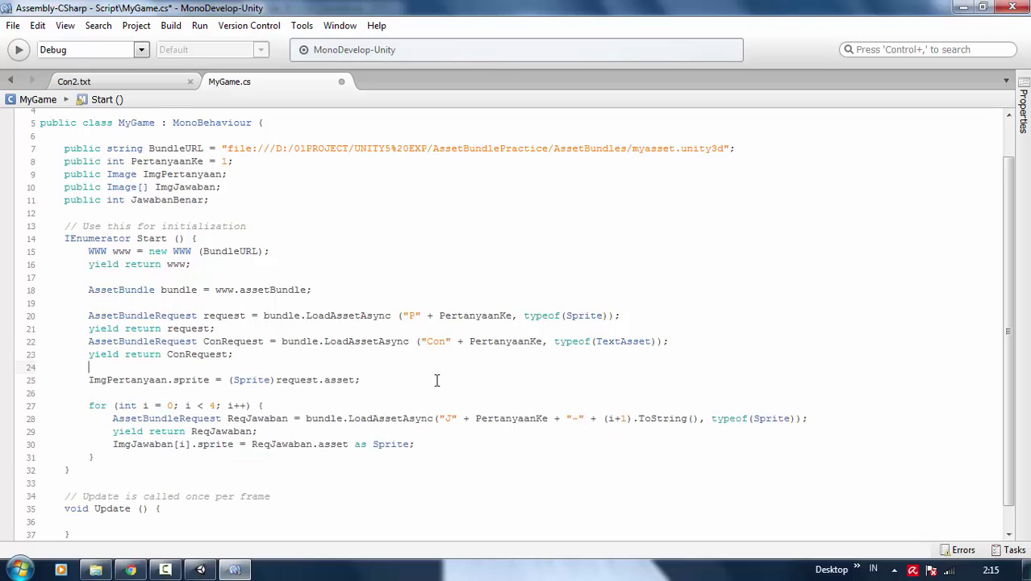
pyautogui.click(427, 392)
# - Write 'JawabanBenar = (TextAsset)ConRequest.asset;' on line 26 of Start()
pyautogui.press('Return')
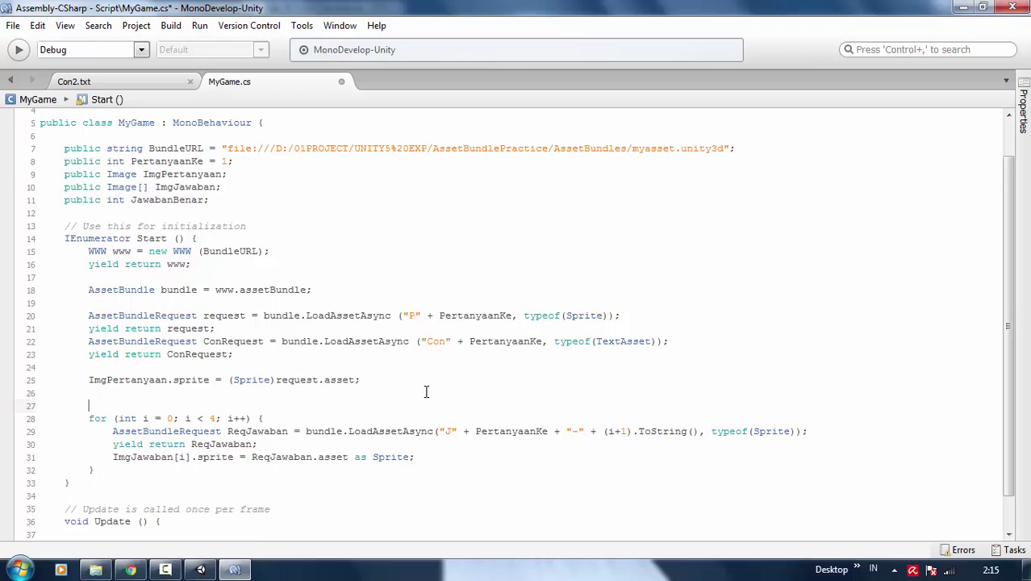
pyautogui.press('Up')
pyautogui.write('Jaw')
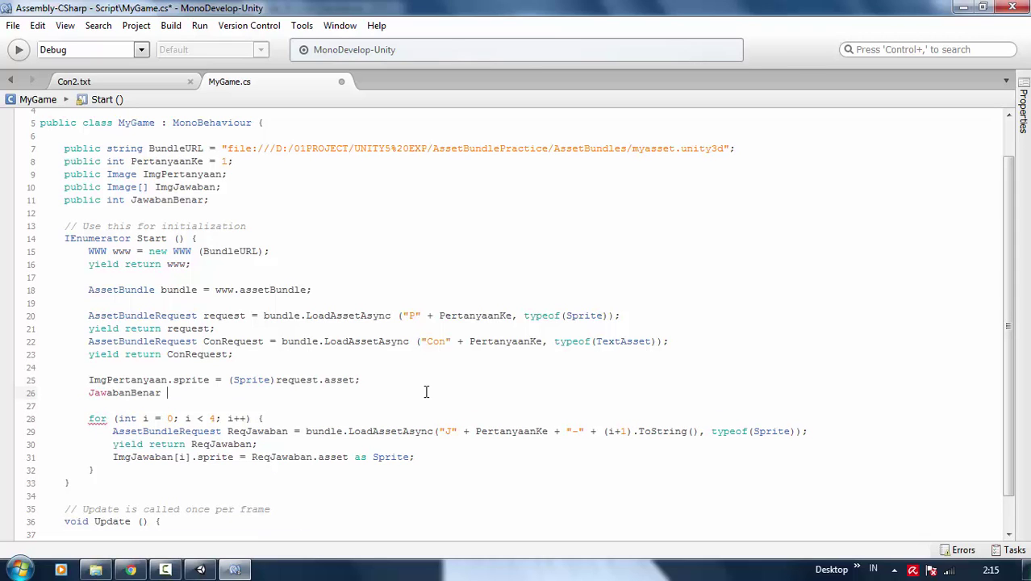
pyautogui.write(' =')
pyautogui.write('C')
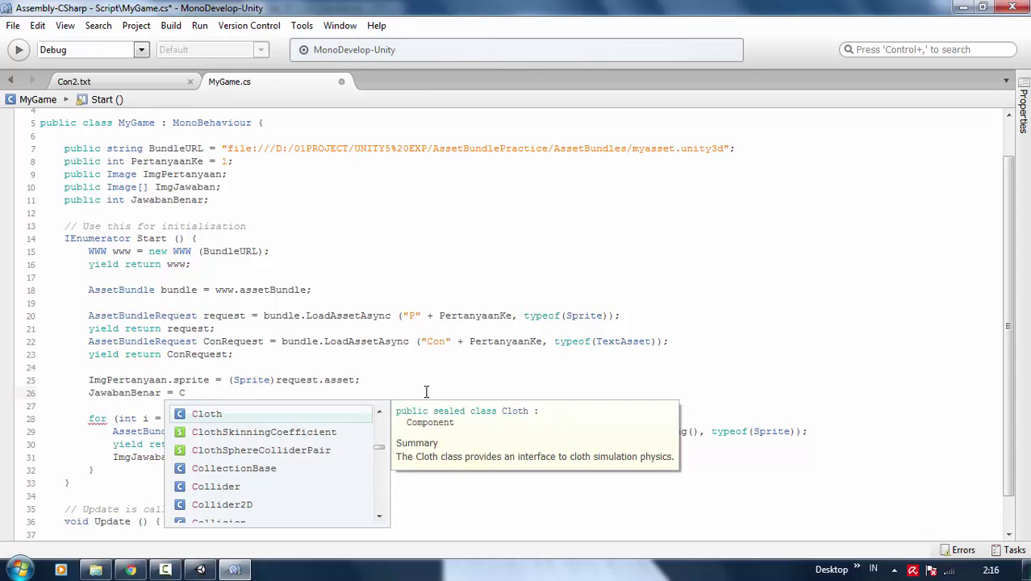
pyautogui.write('on')
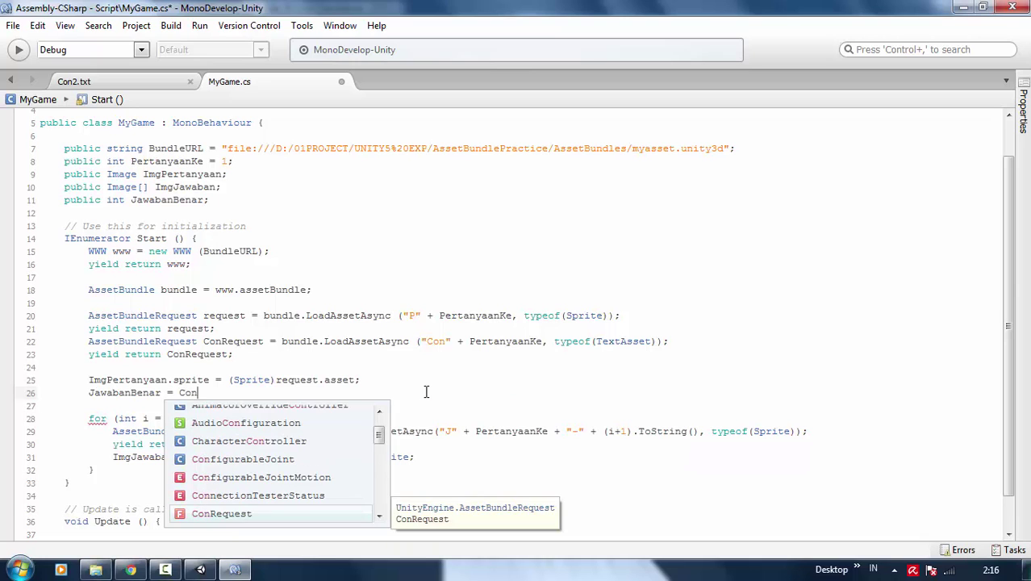
pyautogui.press('Return')
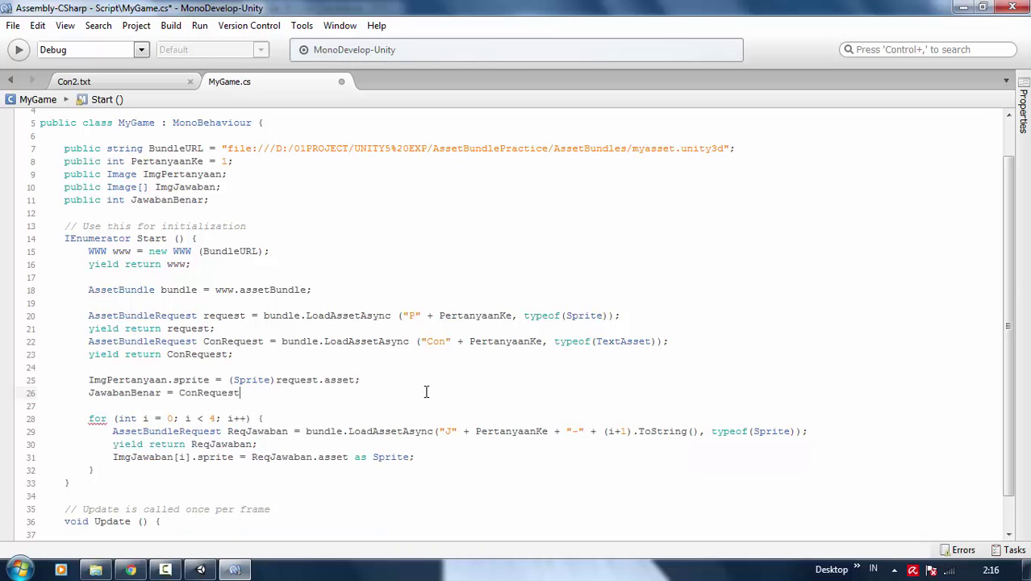
pyautogui.write('.as')
pyautogui.press('Return')
pyautogui.write(';')
pyautogui.press('Left')
pyautogui.press('Left')
pyautogui.press('Left')
pyautogui.press('Left')
pyautogui.press('Left')
pyautogui.press('Left')
pyautogui.press('Left')
pyautogui.press('Left')
pyautogui.press('Left')
pyautogui.write('(')
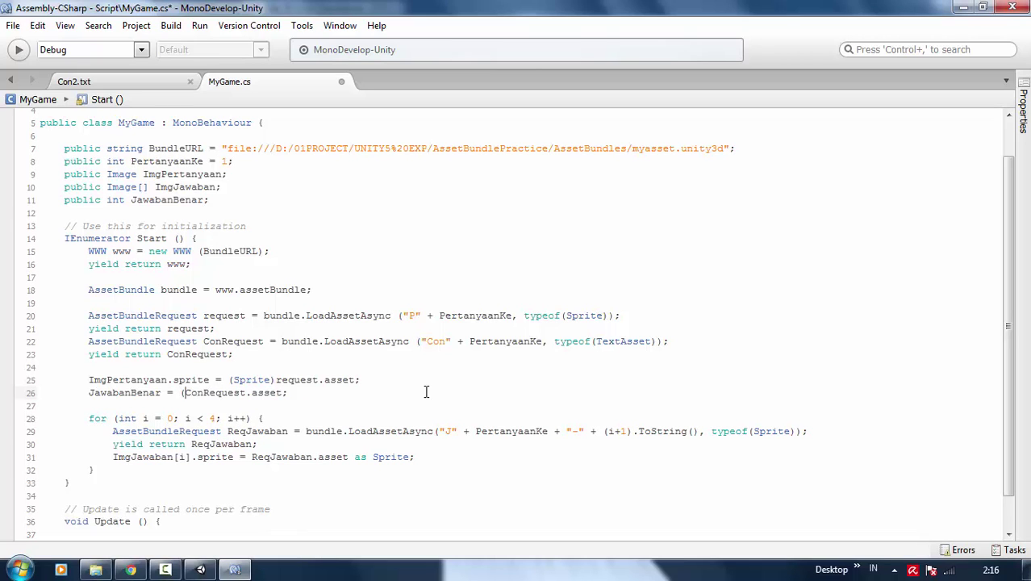
pyautogui.write('TextAss')
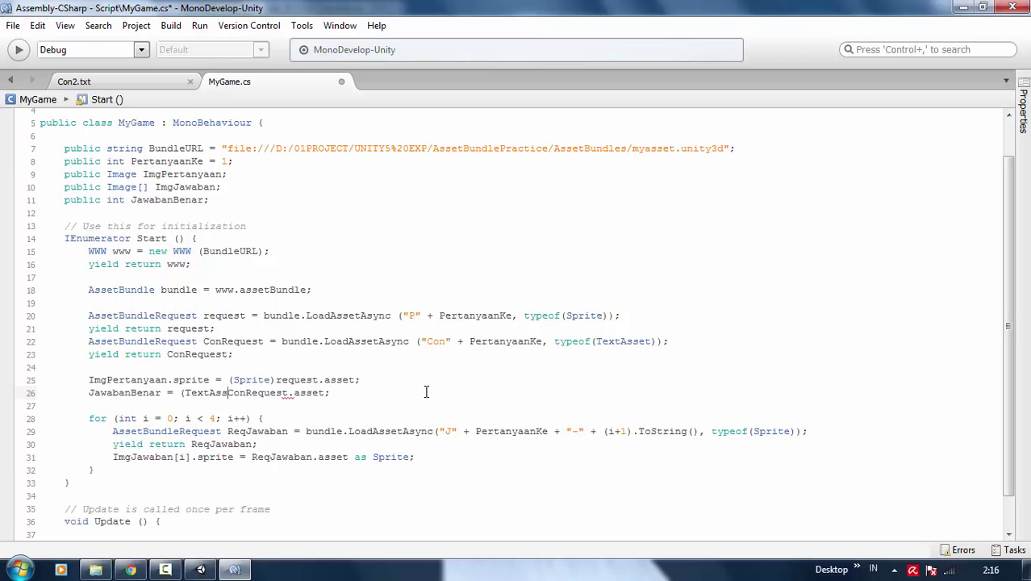
pyautogui.write('et)')
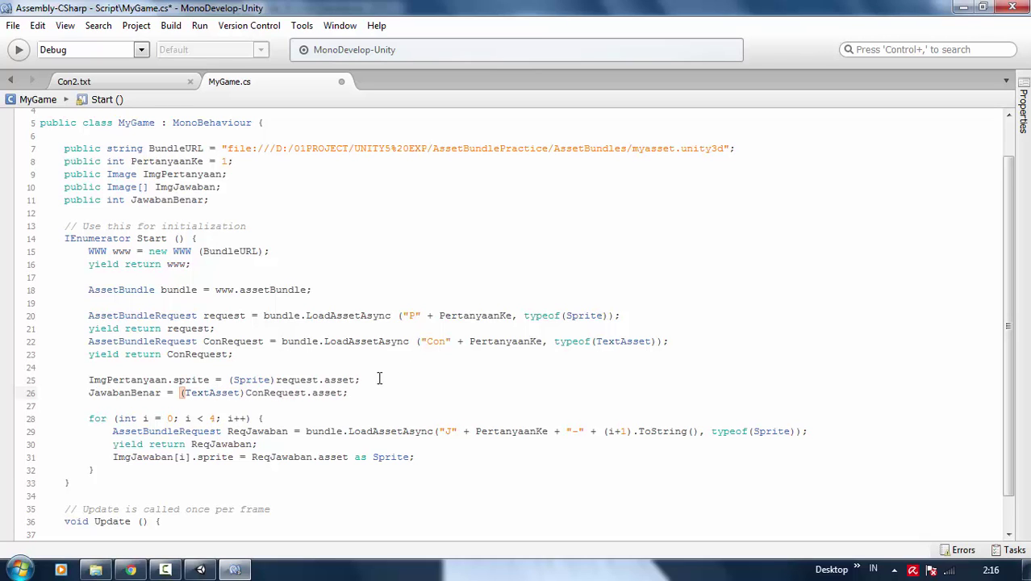
pyautogui.click(355, 392)
# - Save MyGame.cs, then open the CS0029 error from Unity's Console at line 26
pyautogui.hotkey('ctrl', 's')
pyautogui.click(200, 569)
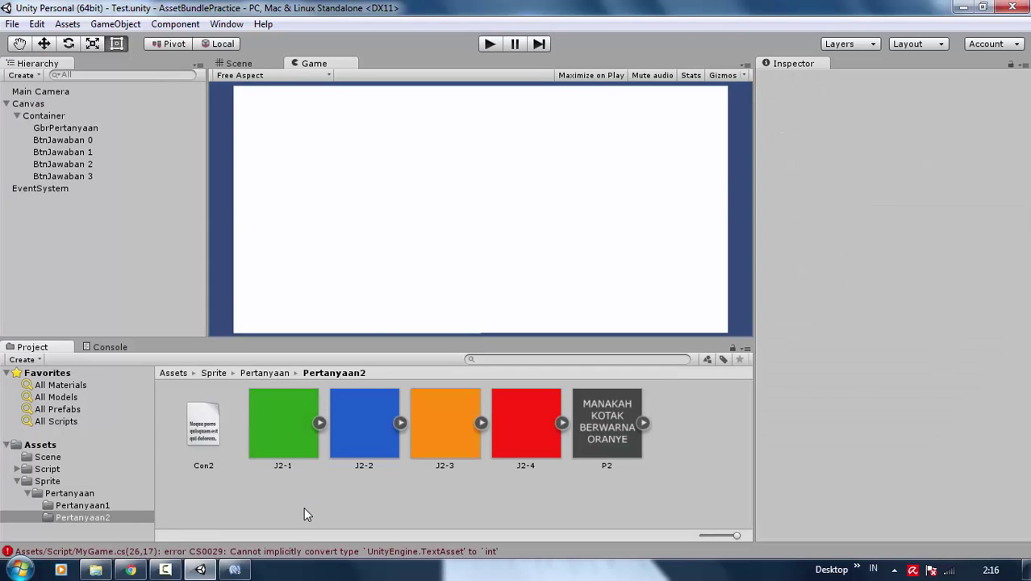
pyautogui.click(287, 552)
pyautogui.moveTo(177, 339); pyautogui.dragTo(190, 272)
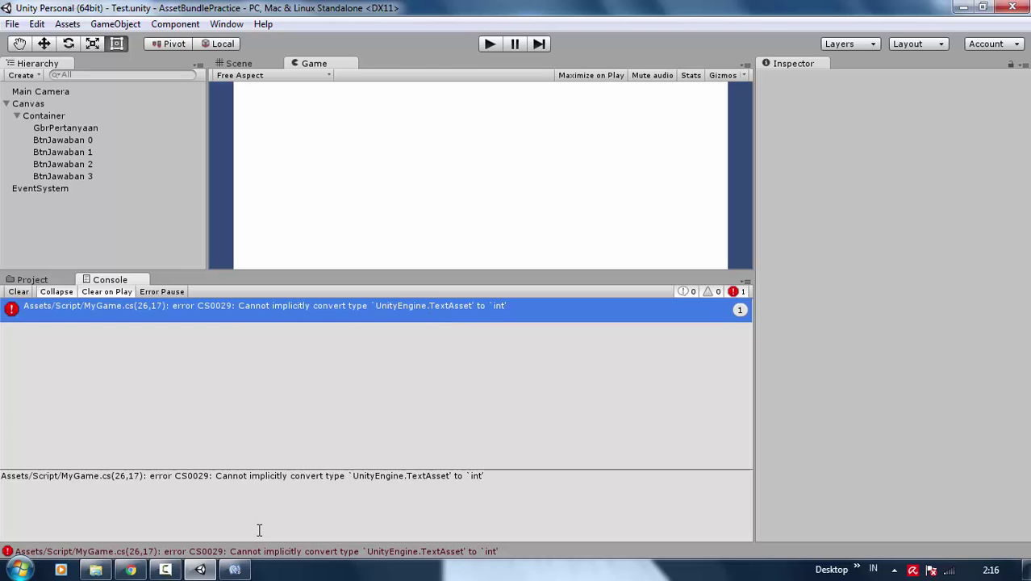
pyautogui.click(430, 476)
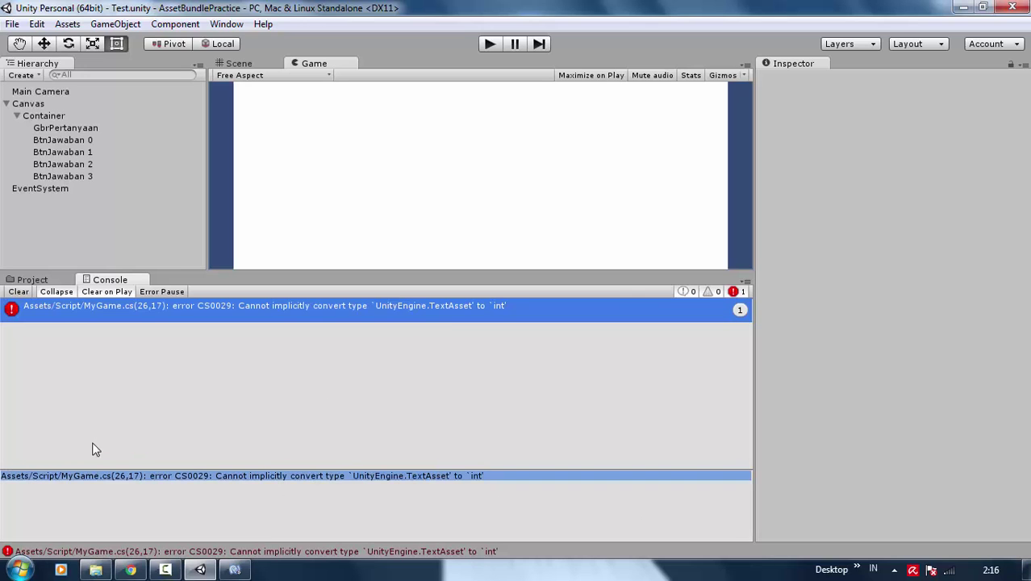
pyautogui.click(276, 479)
pyautogui.doubleClick(339, 504)
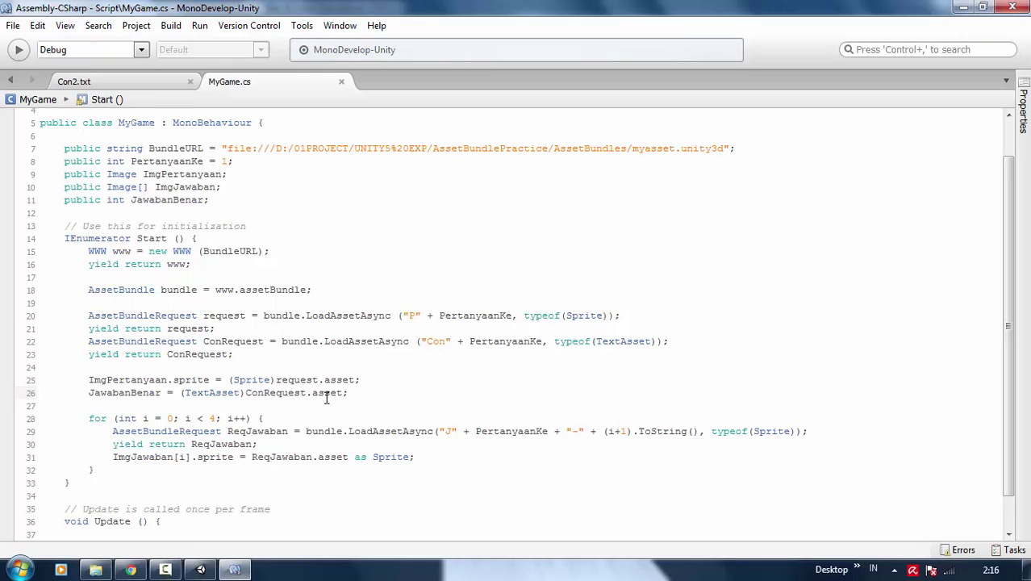
pyautogui.doubleClick(202, 394)
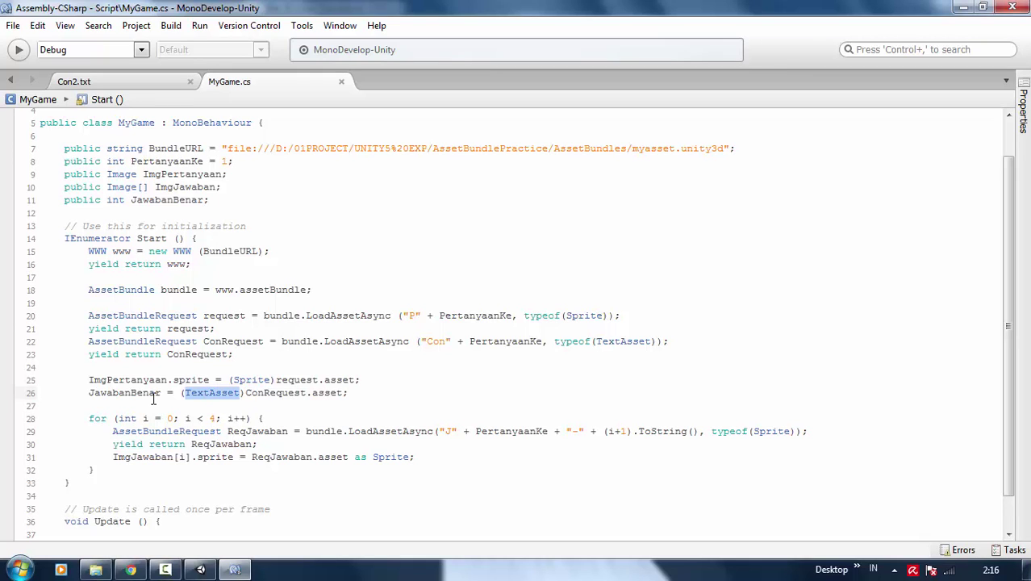
pyautogui.doubleClick(133, 394)
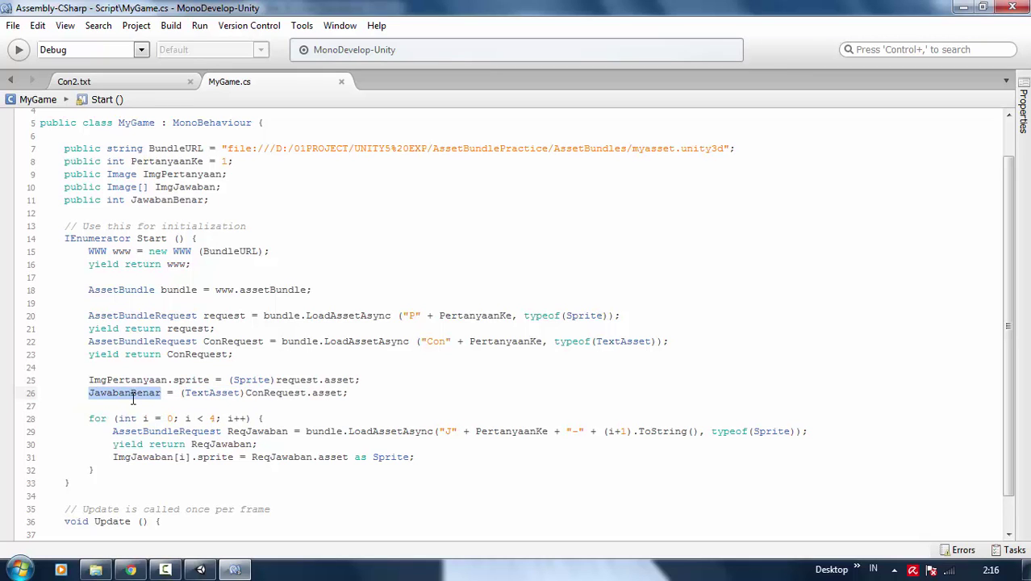
pyautogui.doubleClick(157, 202)
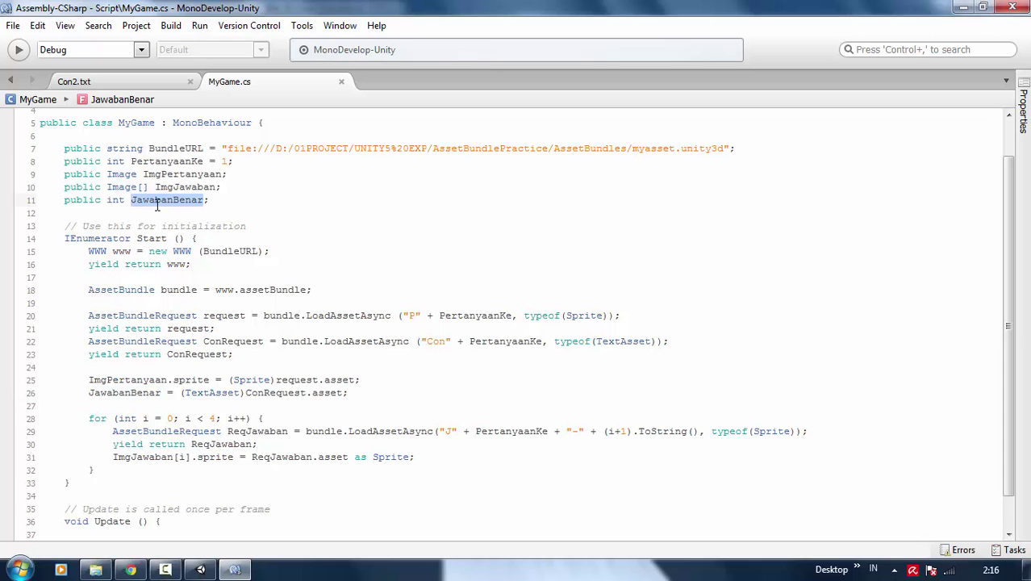
pyautogui.click(127, 200)
pyautogui.click(359, 390)
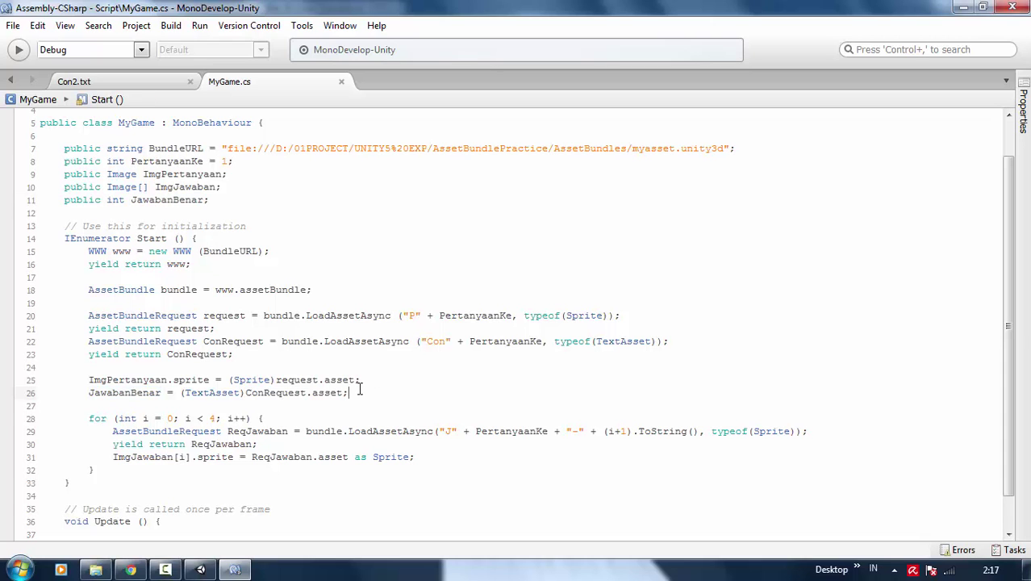
pyautogui.scroll(-1, 280, 379)
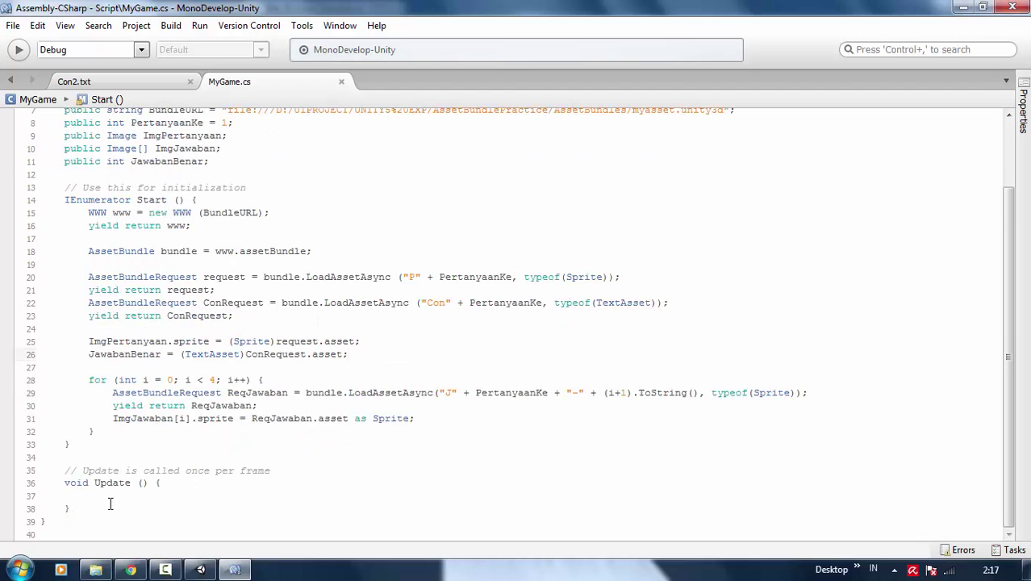
pyautogui.click(92, 466)
# - Add an int StrToInt(string value) method above Update, declaring int Result = 0
pyautogui.click(103, 457)
pyautogui.press('Return')
pyautogui.press('Return')
pyautogui.press('Up')
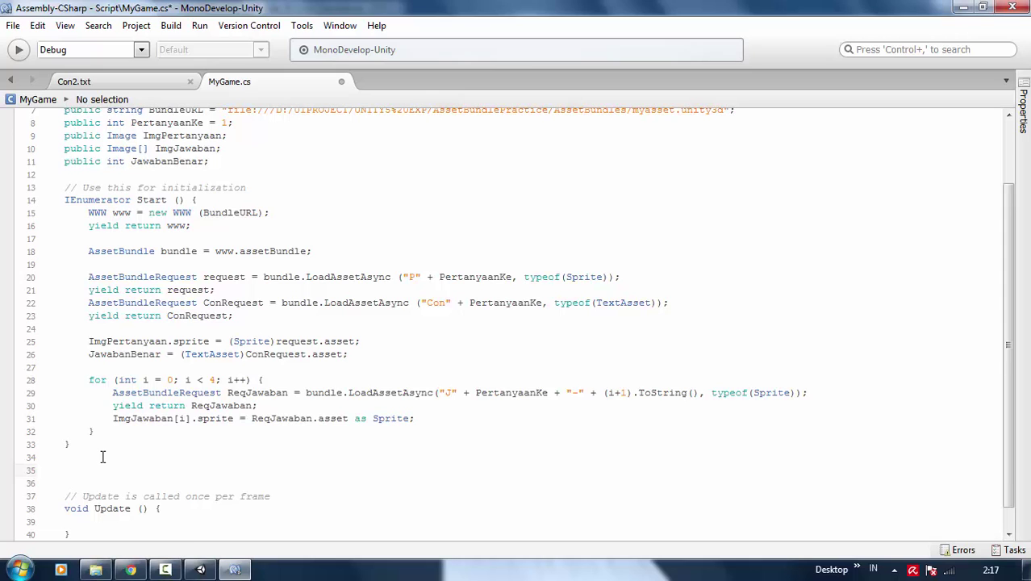
pyautogui.write('int ')
pyautogui.write('St')
pyautogui.write('rTo')
pyautogui.write('In')
pyautogui.write('t')
pyautogui.write(' (stri')
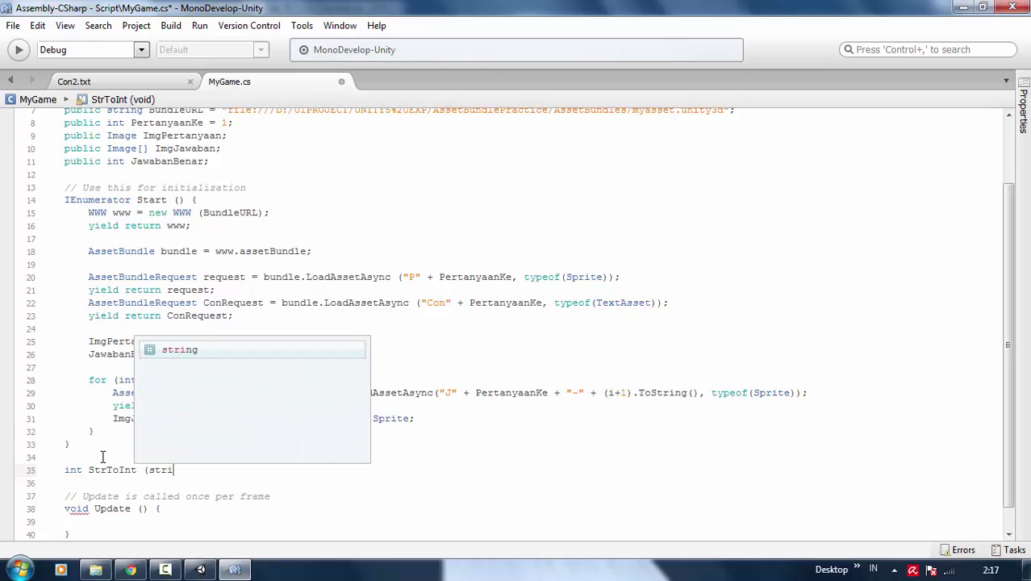
pyautogui.write('ng ')
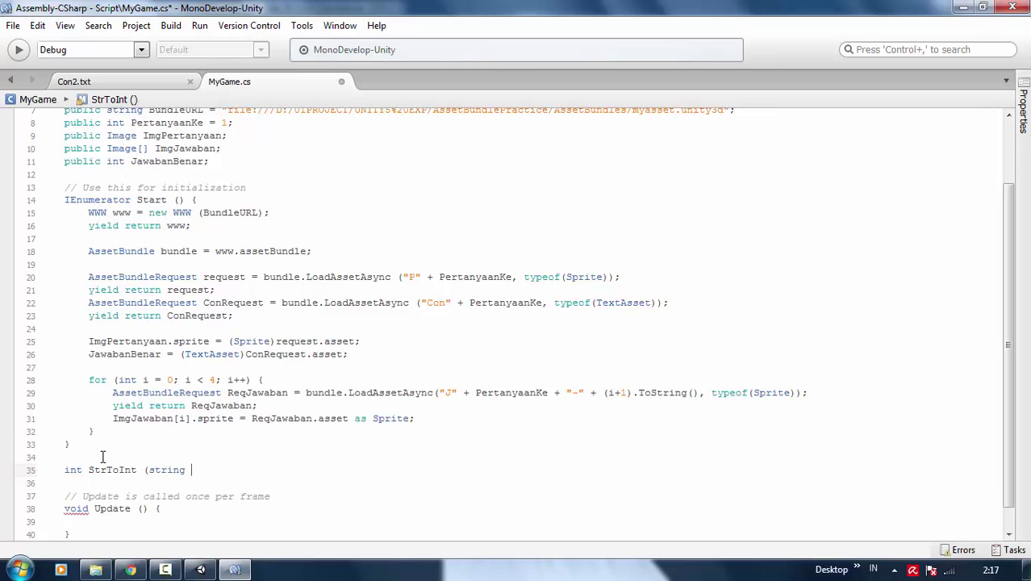
pyautogui.write('value)')
pyautogui.write(' {')
pyautogui.press('Return')
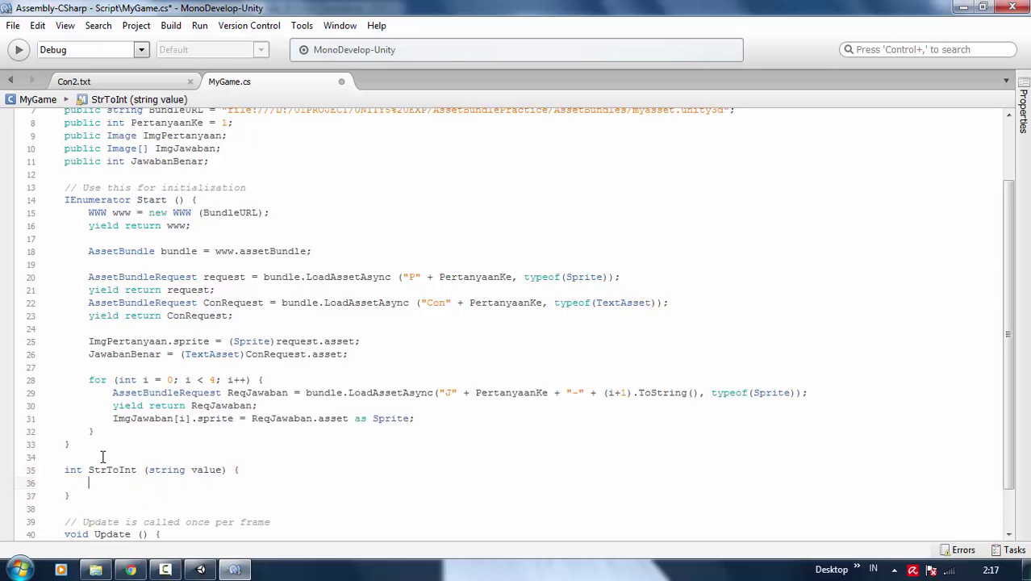
pyautogui.write('int.')
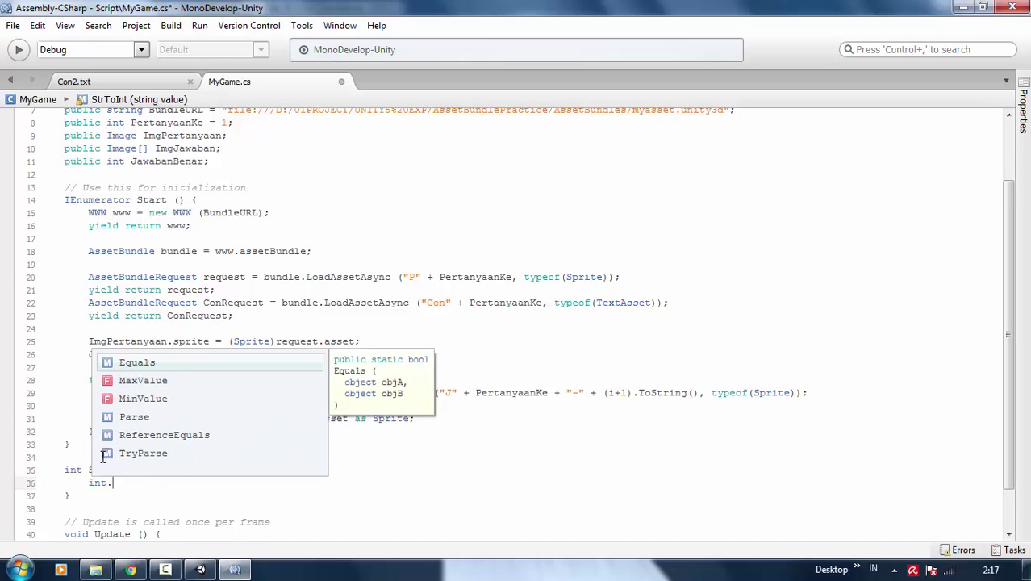
pyautogui.write('t')
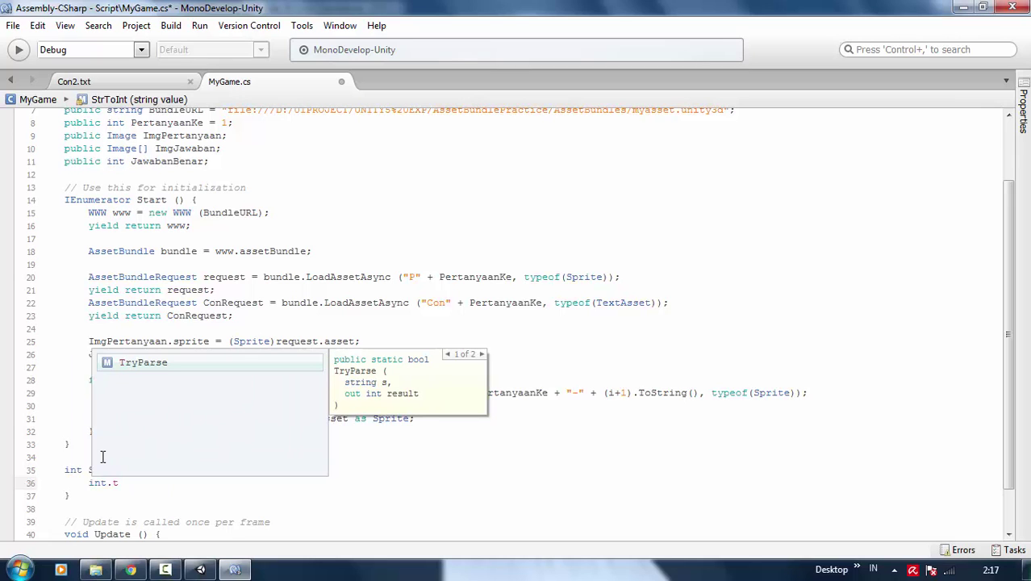
pyautogui.press('Return')
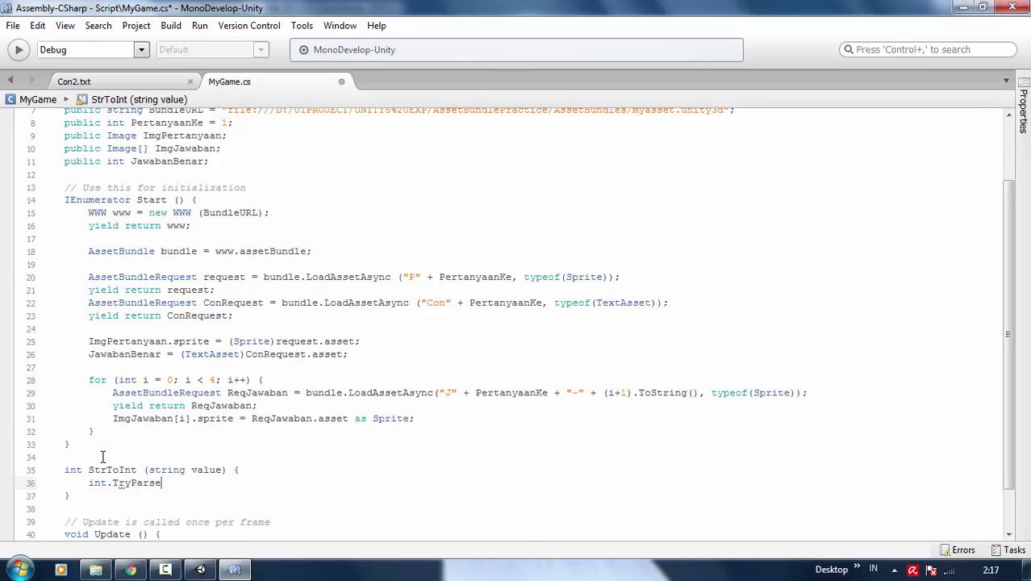
pyautogui.press('BackSpace')
pyautogui.press('BackSpace')
pyautogui.press('BackSpace')
pyautogui.press('BackSpace')
pyautogui.press('BackSpace')
pyautogui.press('BackSpace')
pyautogui.press('BackSpace')
pyautogui.press('BackSpace')
pyautogui.press('BackSpace')
pyautogui.press('BackSpace')
pyautogui.write('int ')
pyautogui.write('Result ')
pyautogui.write('= 0;')
pyautogui.press('Return')
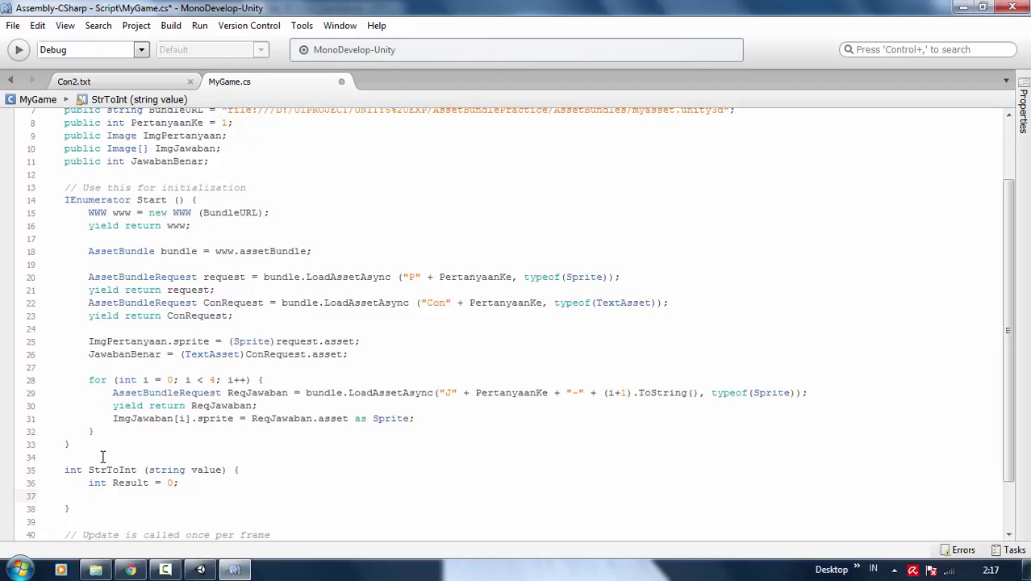
# - Add an if (int.TryParse(value, out Result)) block returning Result, plus a fallback return Result
pyautogui.write('if (')
pyautogui.write('int.Tr')
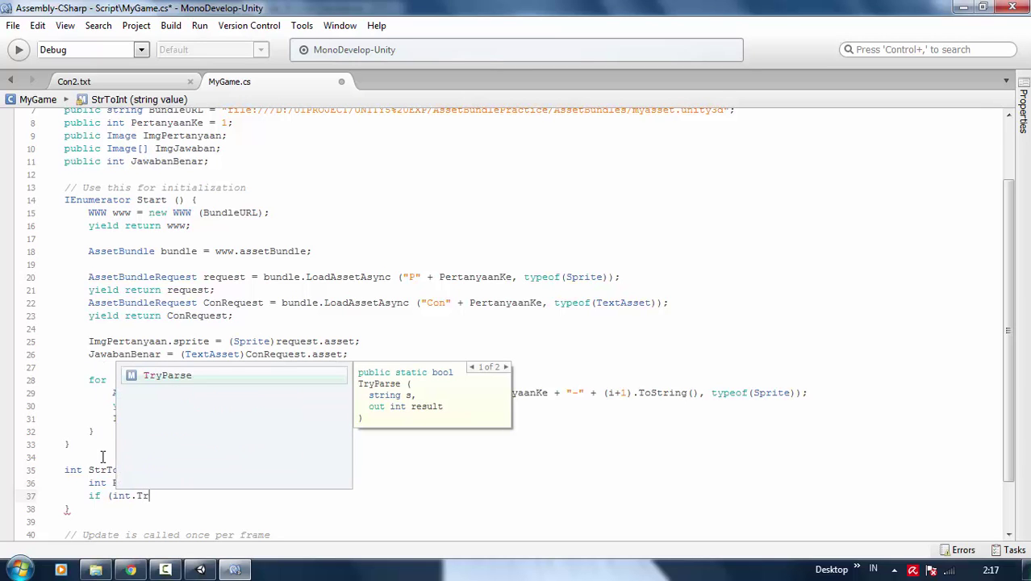
pyautogui.press('Return')
pyautogui.write('(')
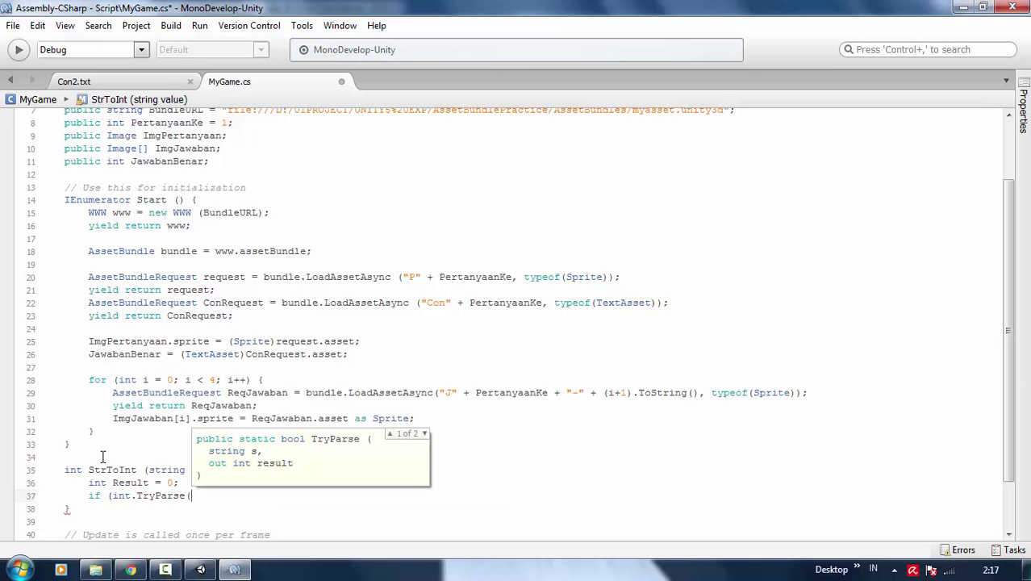
pyautogui.write('value')
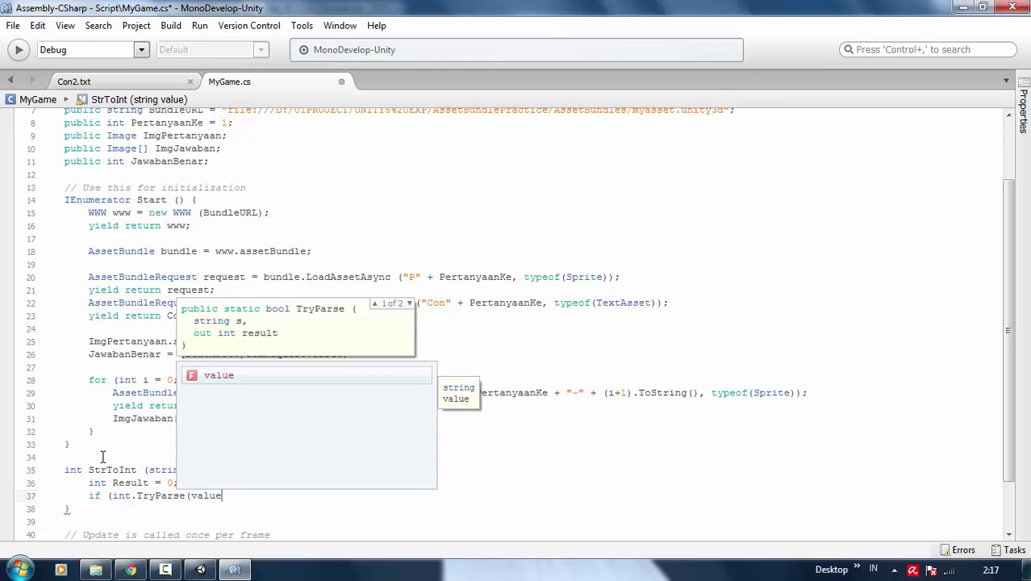
pyautogui.write(', ')
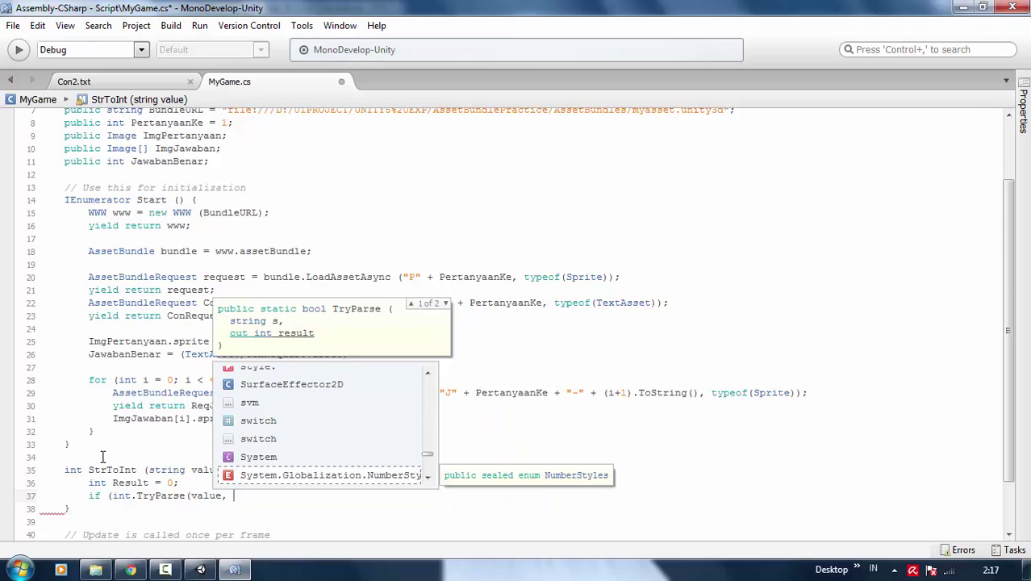
pyautogui.write('out Res')
pyautogui.press('Return')
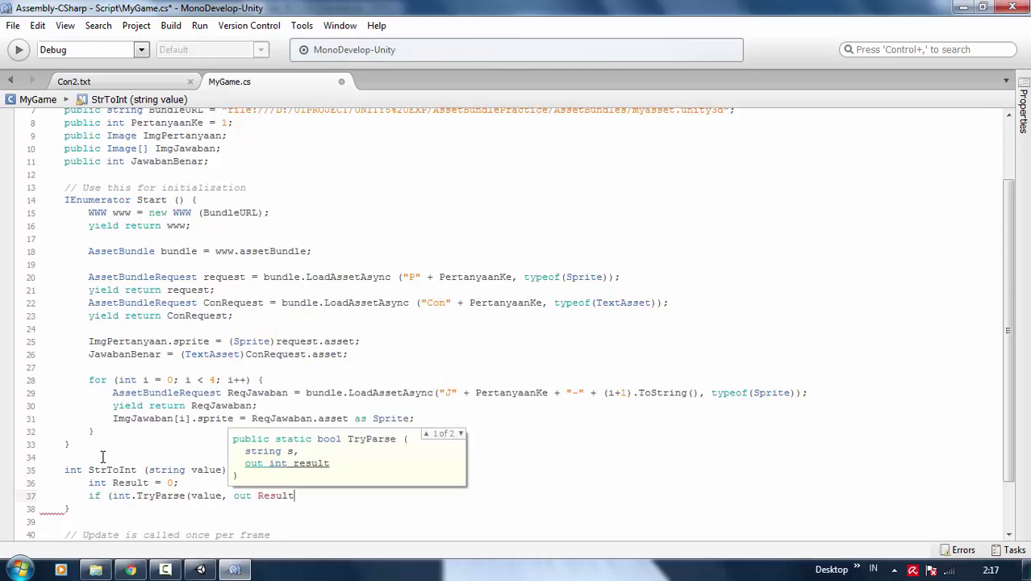
pyautogui.write('))')
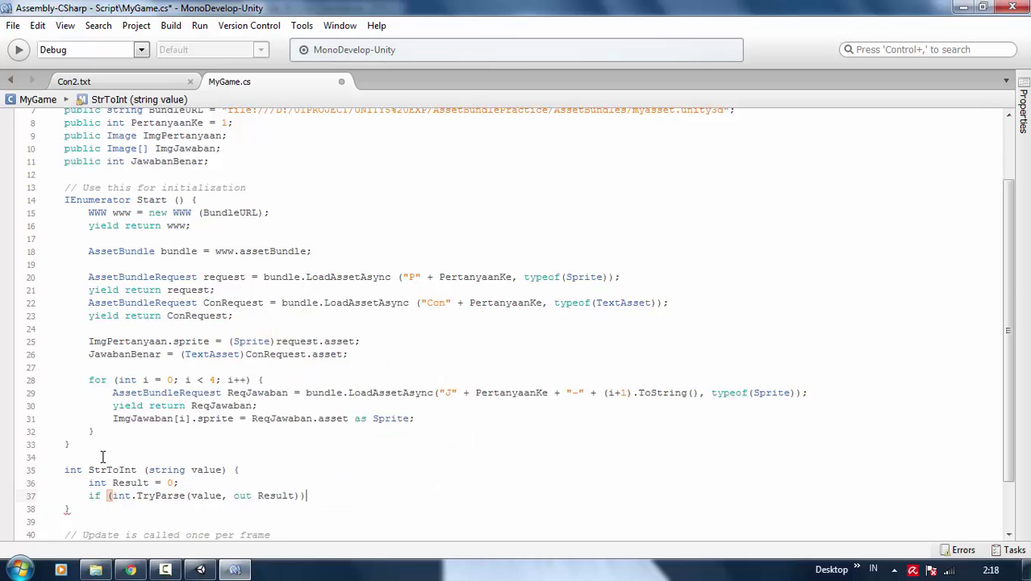
pyautogui.write(' {')
pyautogui.press('Return')
pyautogui.press('Return')
pyautogui.write('}')
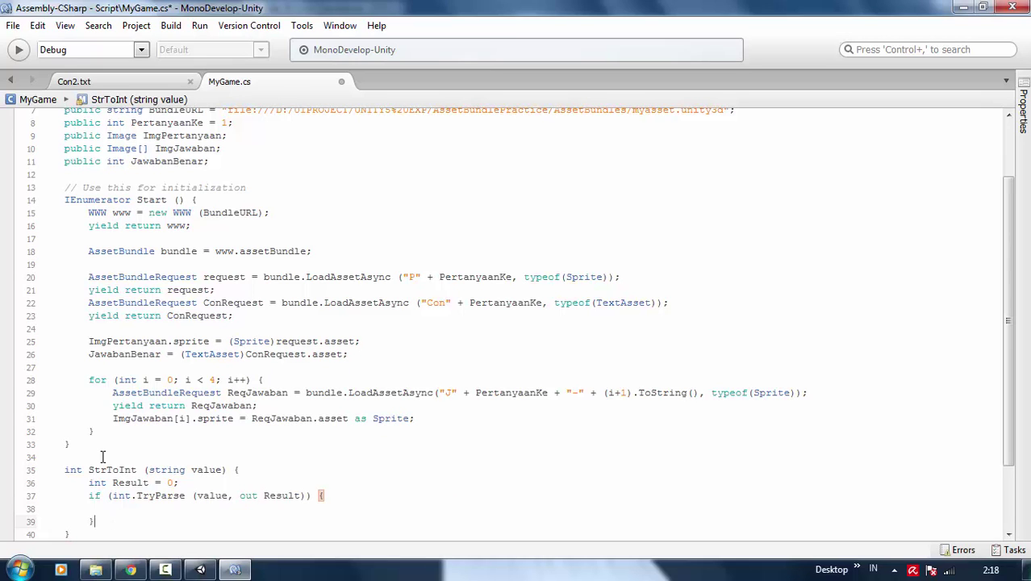
pyautogui.press('Up')
pyautogui.write('return ')
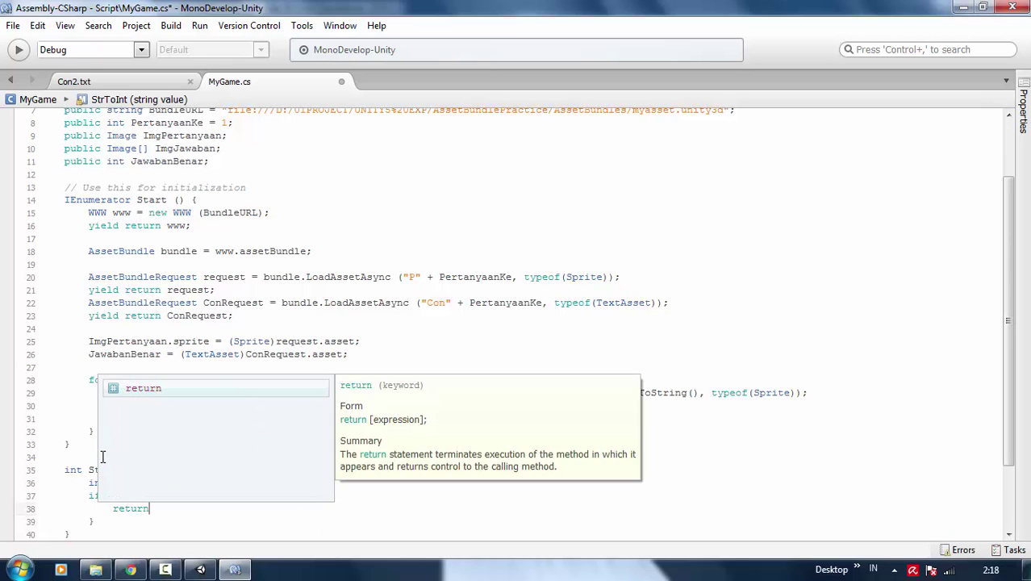
pyautogui.write('Result;')
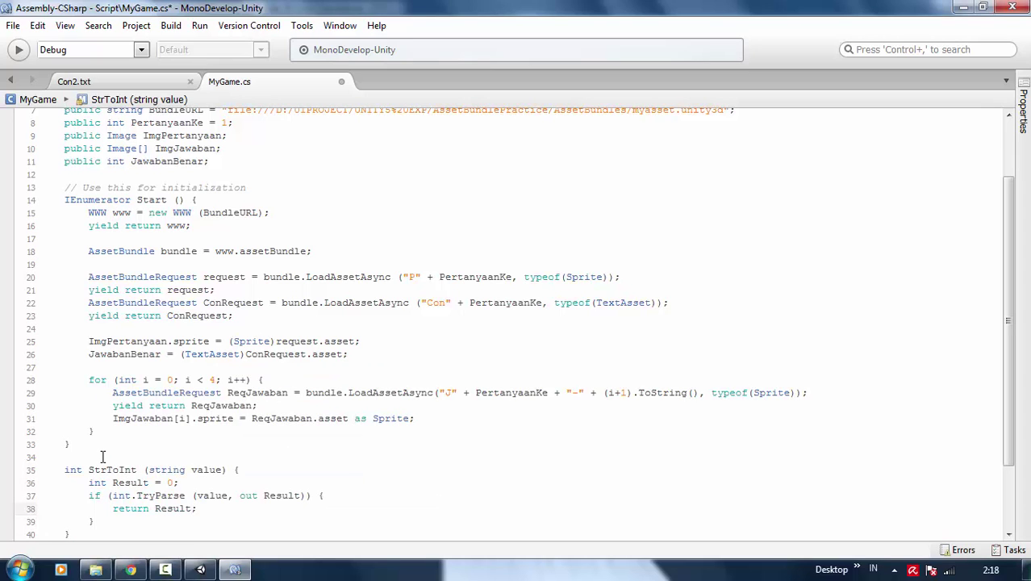
pyautogui.press('Down')
pyautogui.press('Return')
pyautogui.write('return')
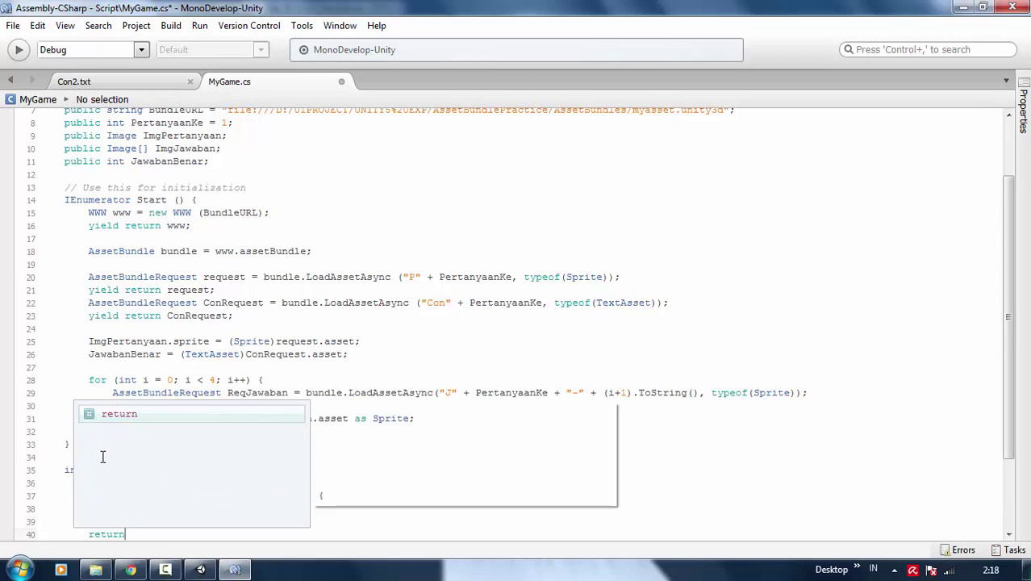
pyautogui.scroll(-1, 103, 457)
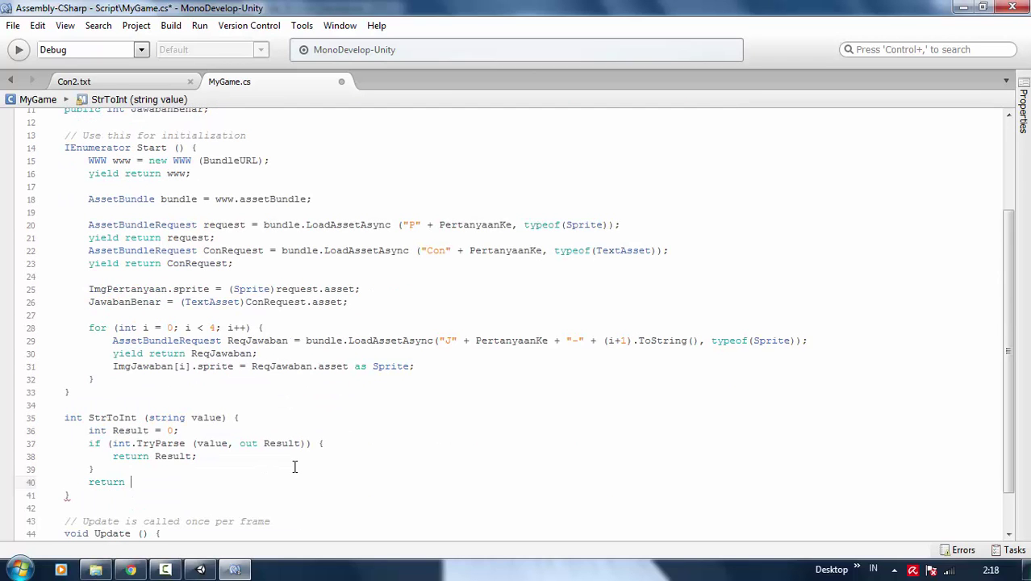
pyautogui.write('Resu')
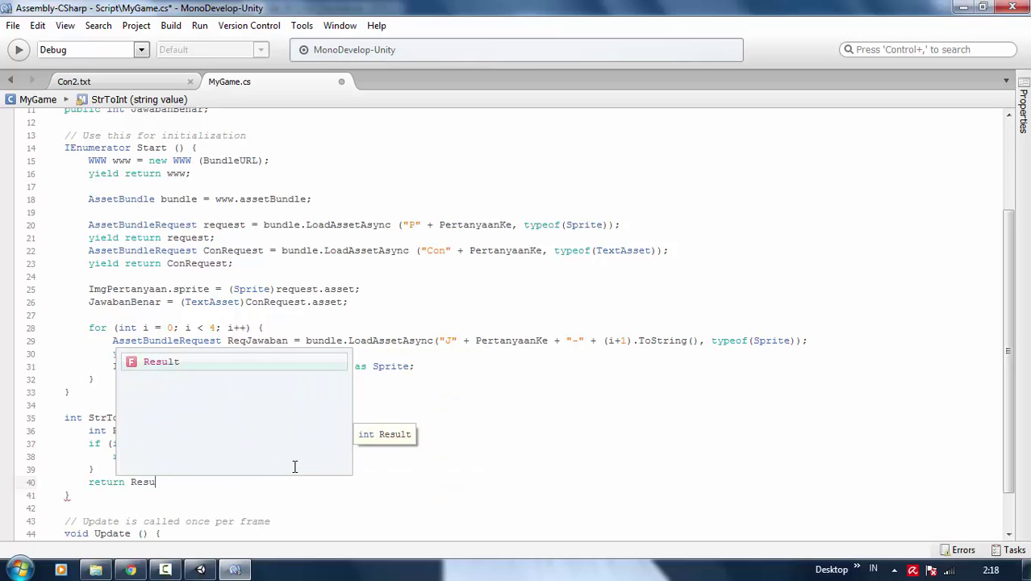
pyautogui.write('lt;')
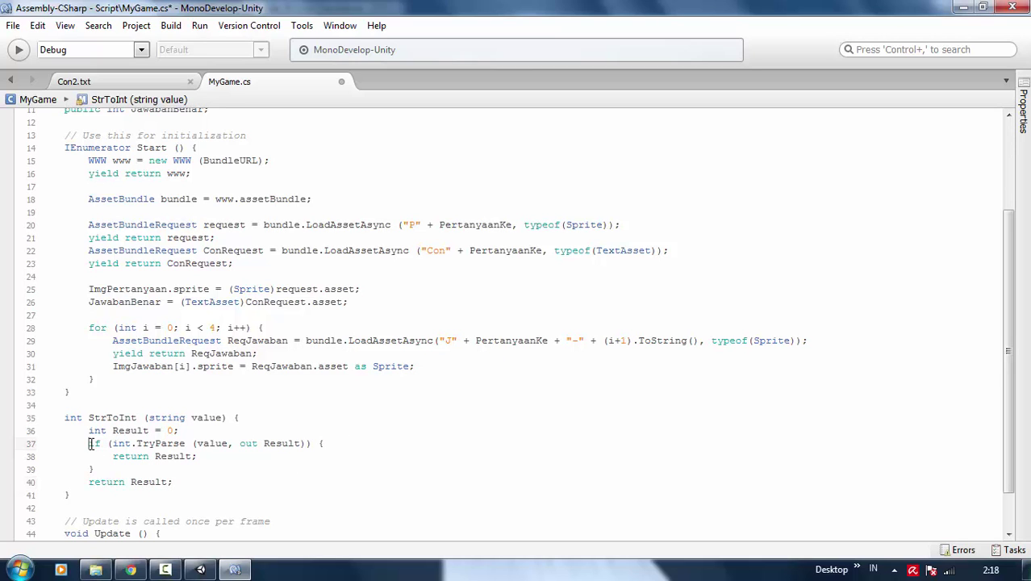
# - Review the TryParse check and both return statements, then save MyGame.cs
pyautogui.moveTo(89, 443); pyautogui.dragTo(91, 481)
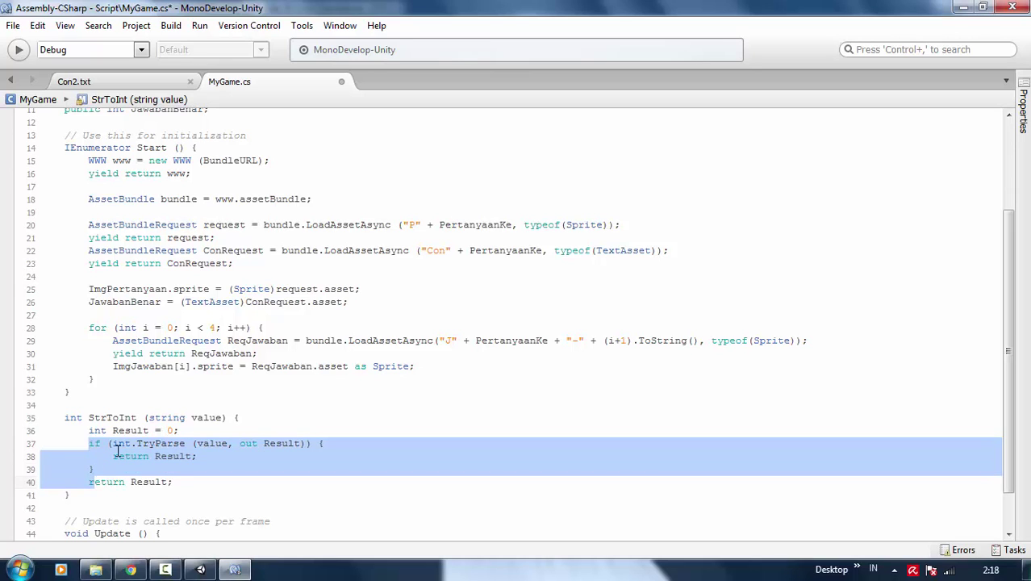
pyautogui.click(117, 452)
pyautogui.moveTo(215, 456)
pyautogui.mouseDown()
pyautogui.moveTo(106, 462)
pyautogui.moveTo(325, 445)
pyautogui.mouseUp()
pyautogui.click(106, 462)
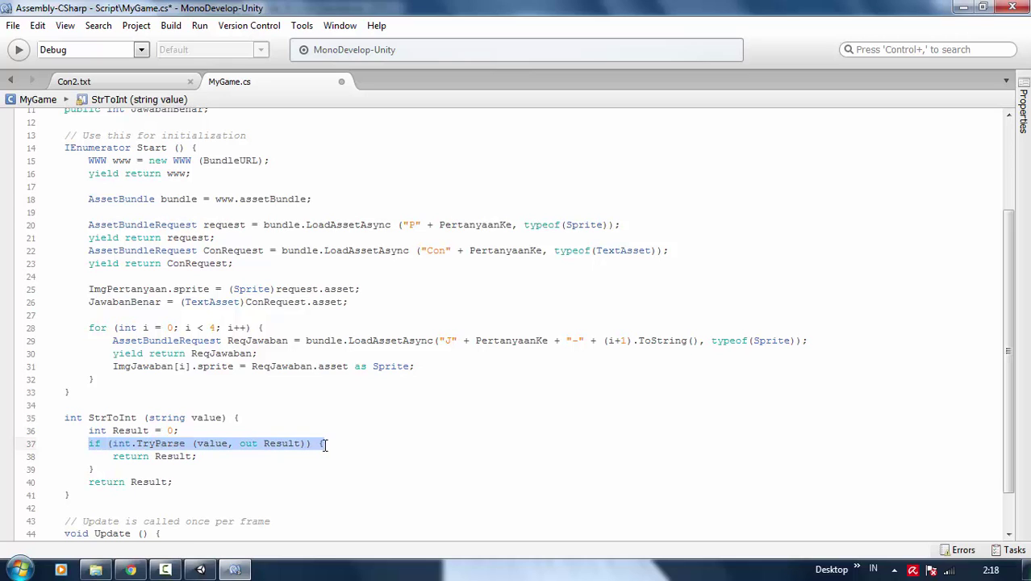
pyautogui.moveTo(197, 457); pyautogui.dragTo(110, 458)
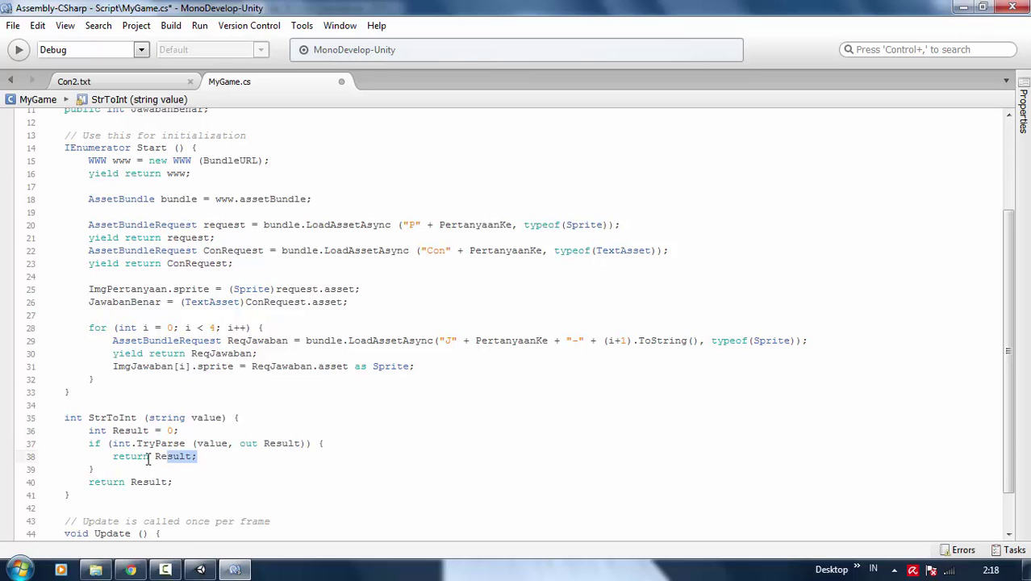
pyautogui.click(106, 457)
pyautogui.moveTo(173, 481); pyautogui.dragTo(87, 484)
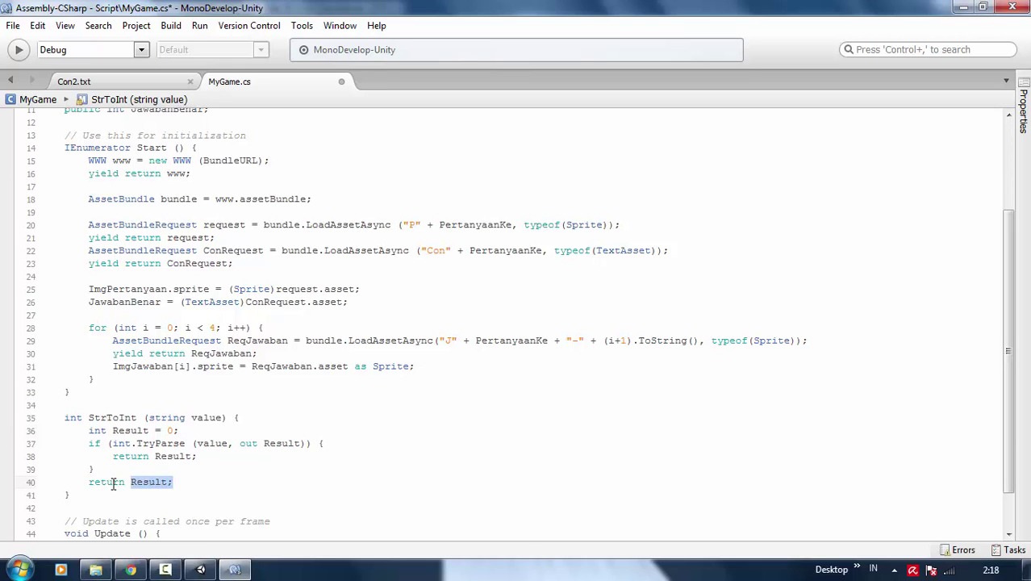
pyautogui.click(87, 482)
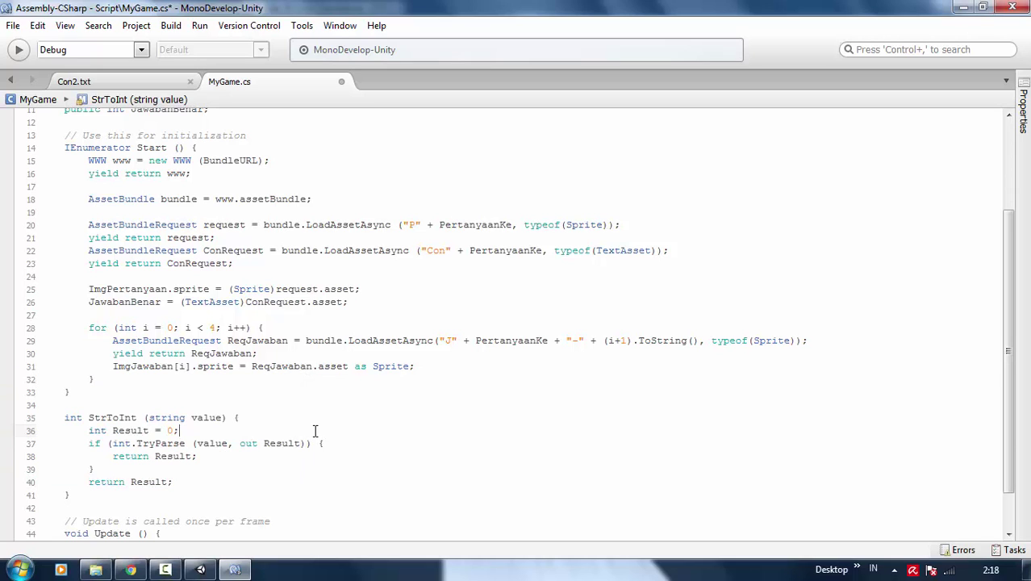
pyautogui.hotkey('ctrl', 's')
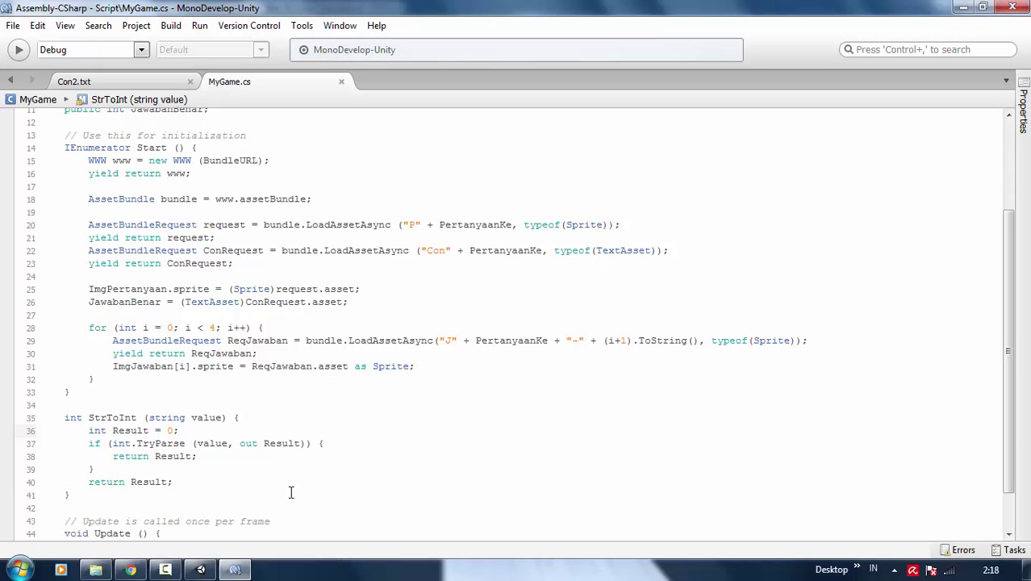
pyautogui.click(180, 301)
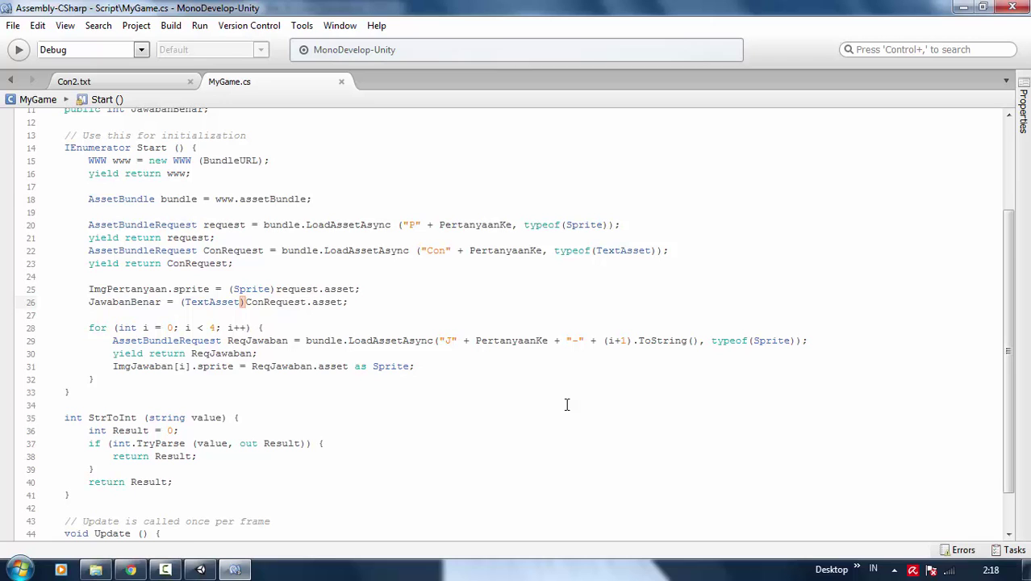
# - Wrap line 26's (TextAsset)ConRequest.asset in a StrToInt( call with extra parentheses
pyautogui.write('StrT')
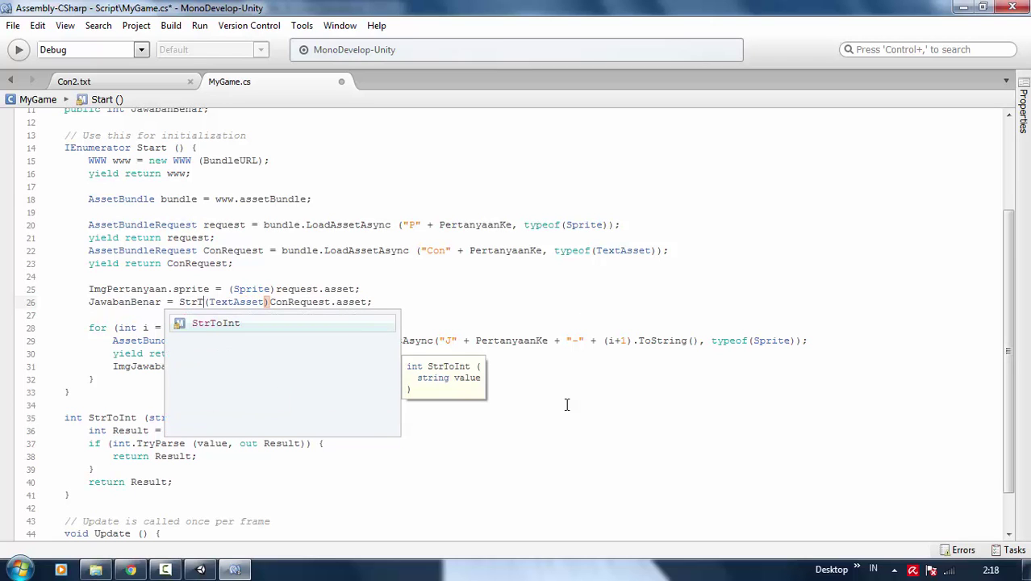
pyautogui.press('Return')
pyautogui.write('(')
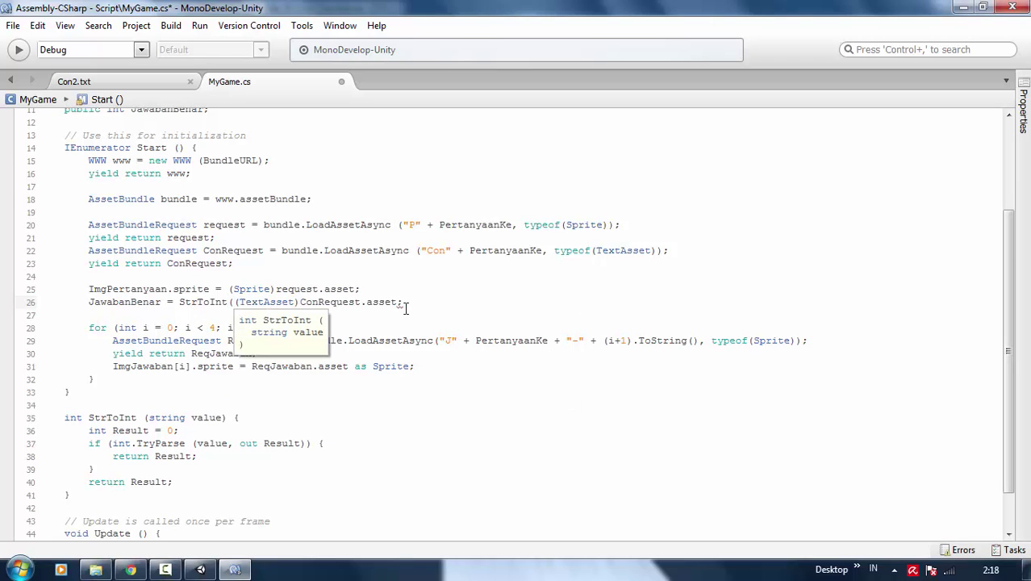
pyautogui.click(406, 305)
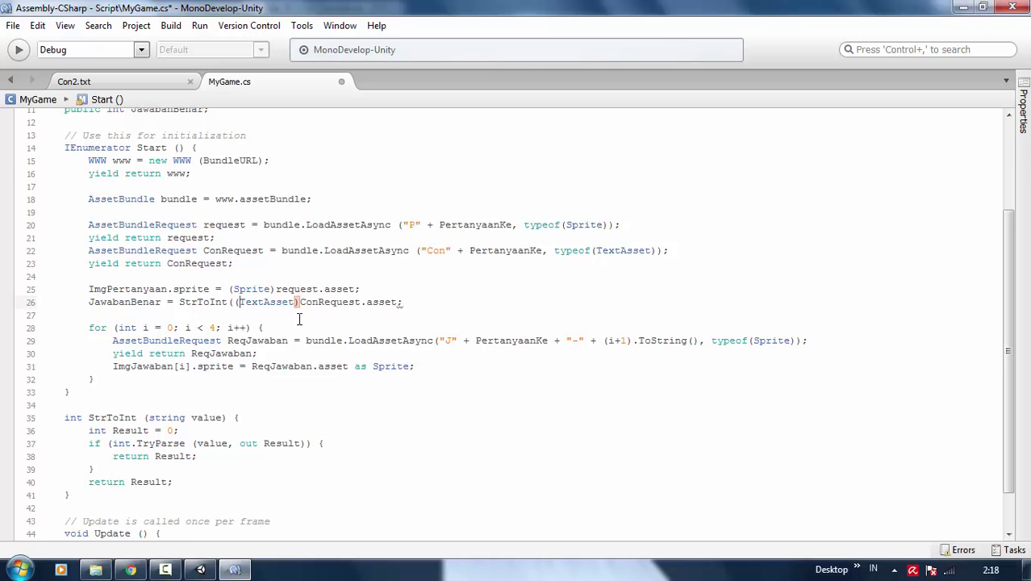
pyautogui.write('(')
pyautogui.click(422, 300)
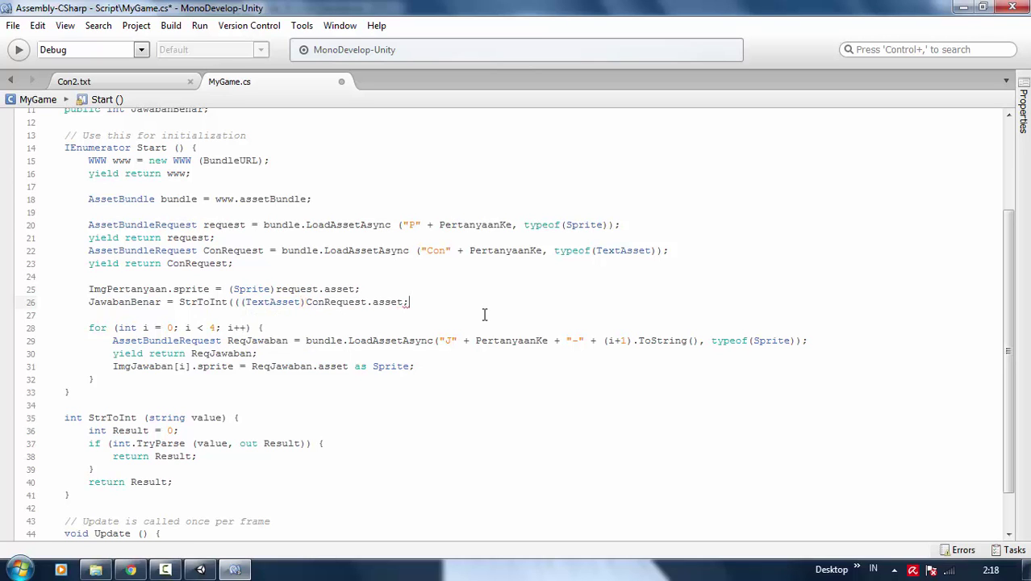
pyautogui.press('BackSpace')
pyautogui.write(')')
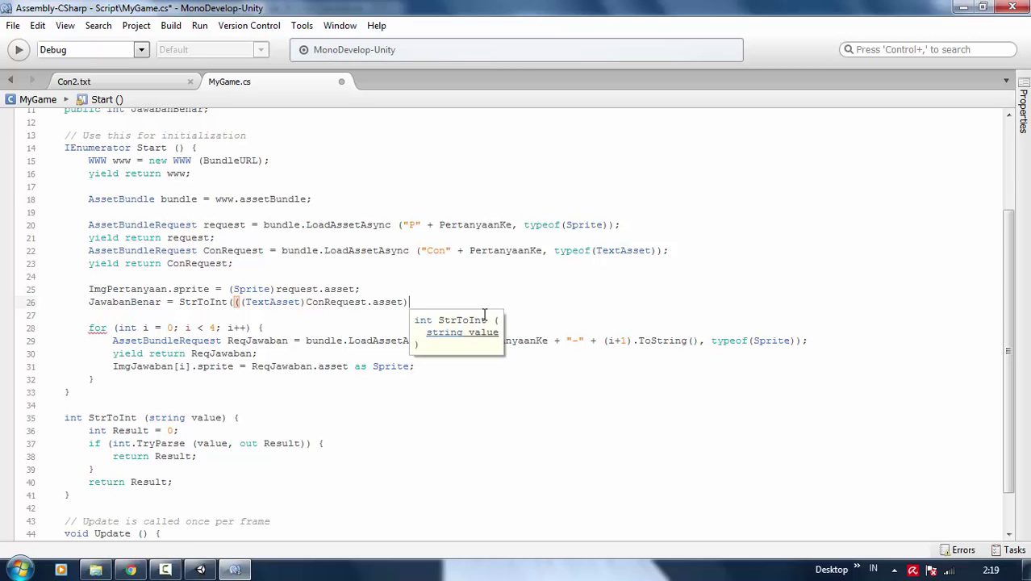
pyautogui.write('.')
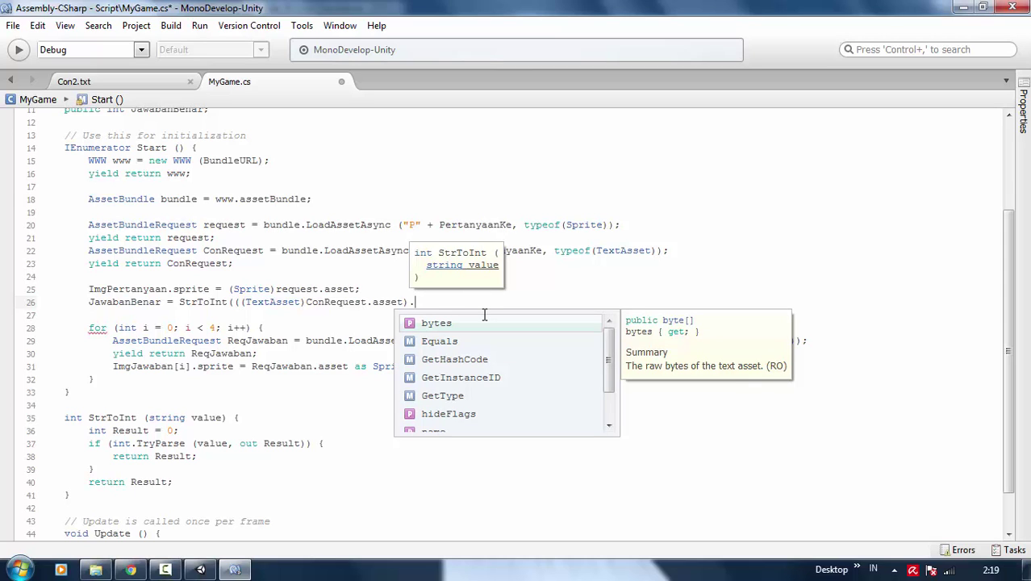
# - Finish line 26 as StrToInt(((TextAsset)ConRequest.asset).text); and save the script
pyautogui.press('Down')
pyautogui.press('Down')
pyautogui.press('Down')
pyautogui.press('Down')
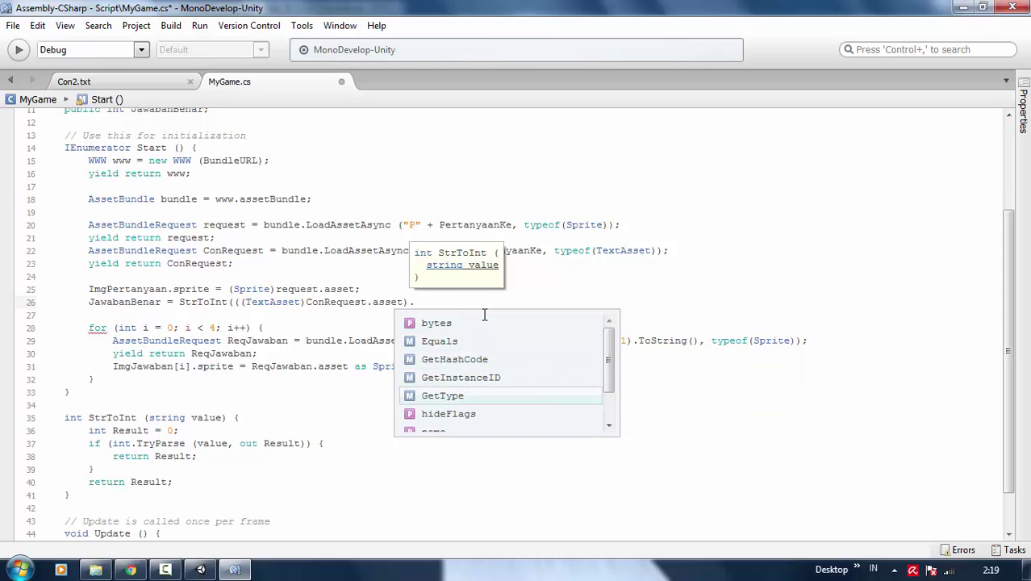
pyautogui.press('Down')
pyautogui.press('Down')
pyautogui.press('Down')
pyautogui.press('Down')
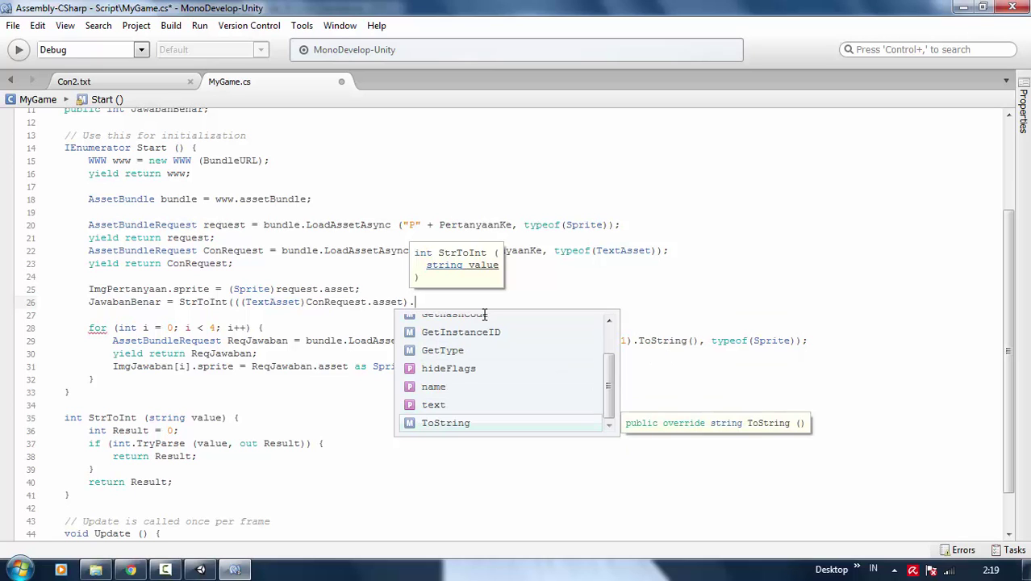
pyautogui.press('Up')
pyautogui.press('Up')
pyautogui.press('Up')
pyautogui.press('Up')
pyautogui.press('Down')
pyautogui.press('Down')
pyautogui.press('Down')
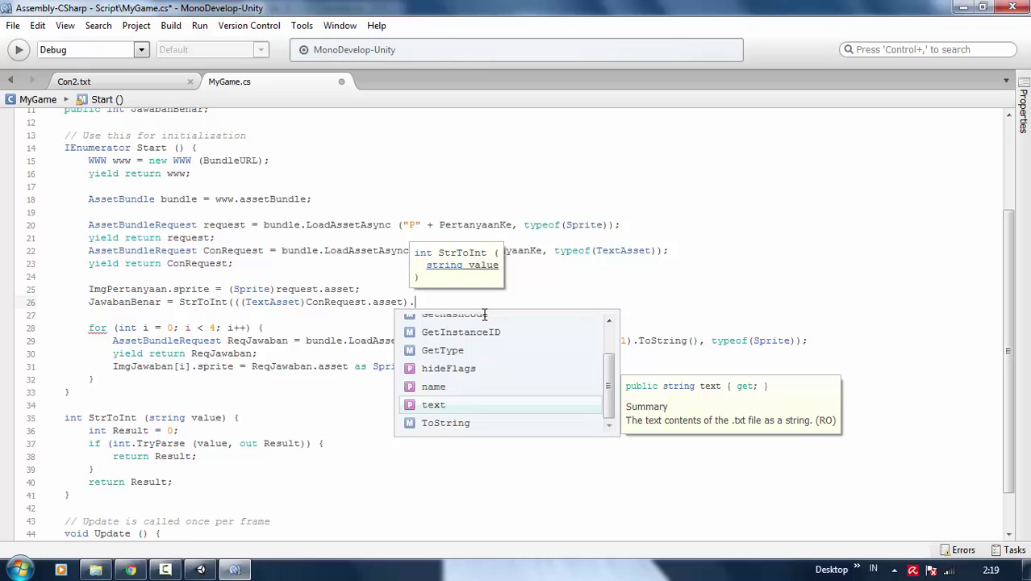
pyautogui.press('Return')
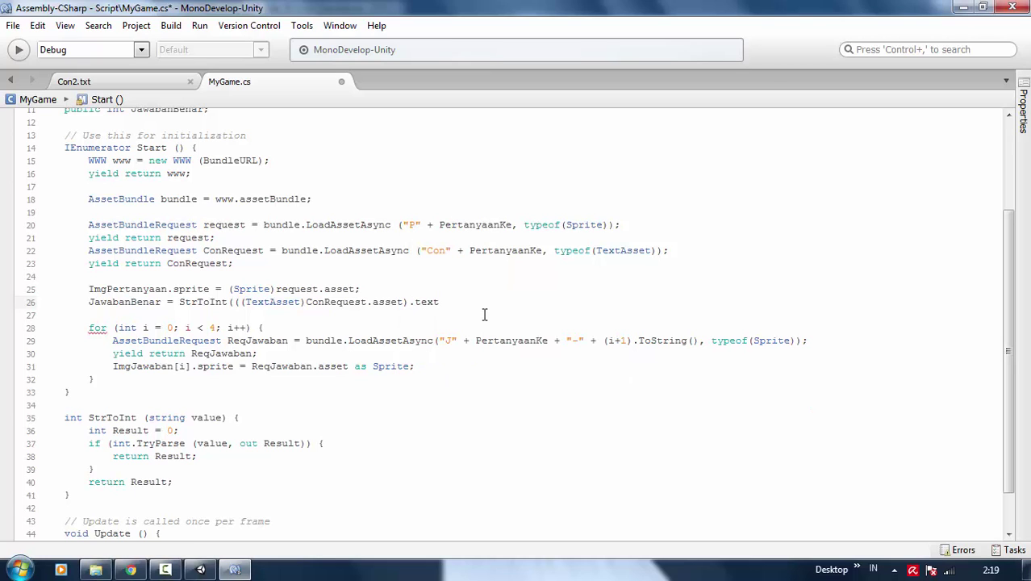
pyautogui.write(');')
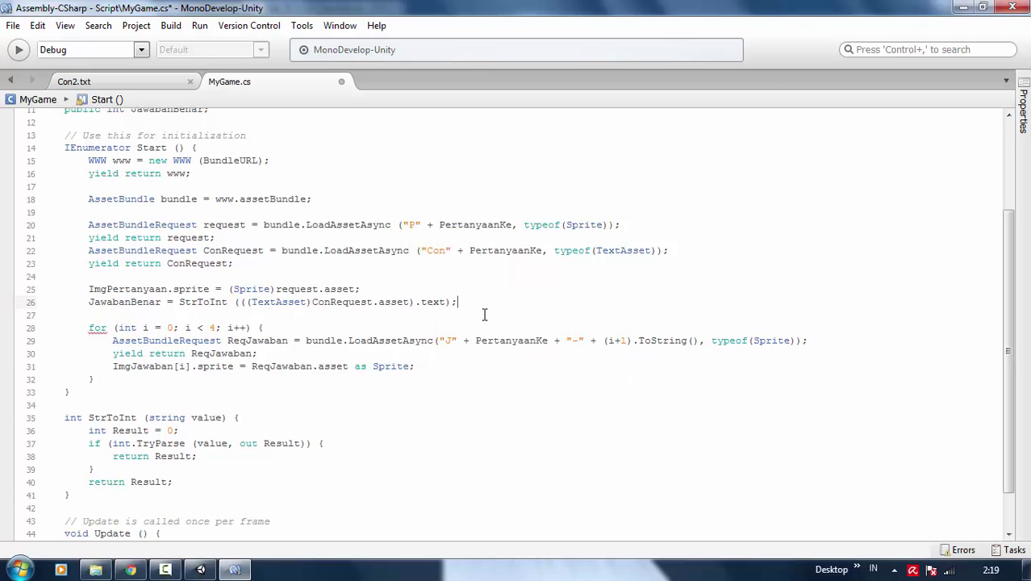
pyautogui.hotkey('ctrl', 's')
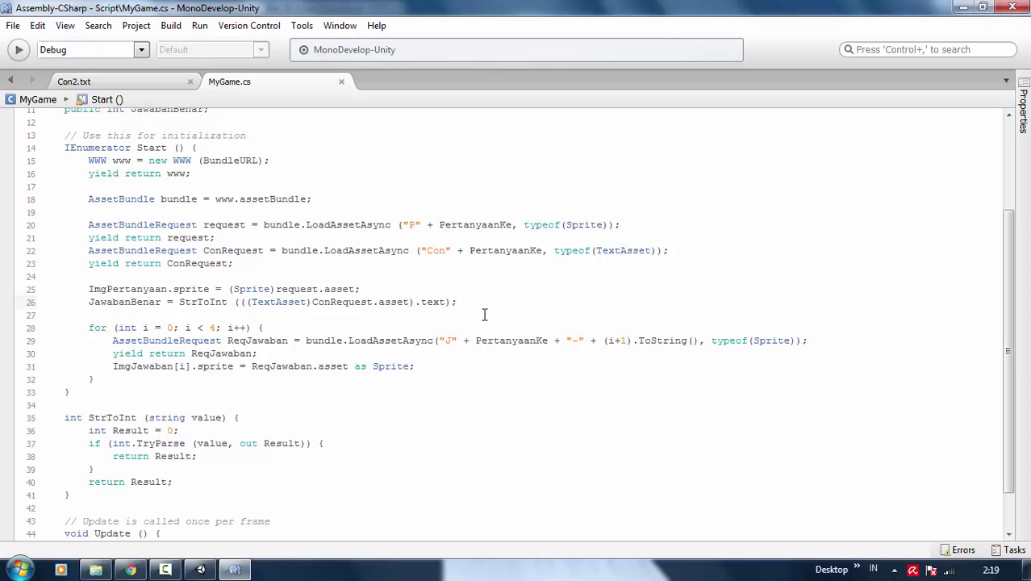
pyautogui.click(201, 569)
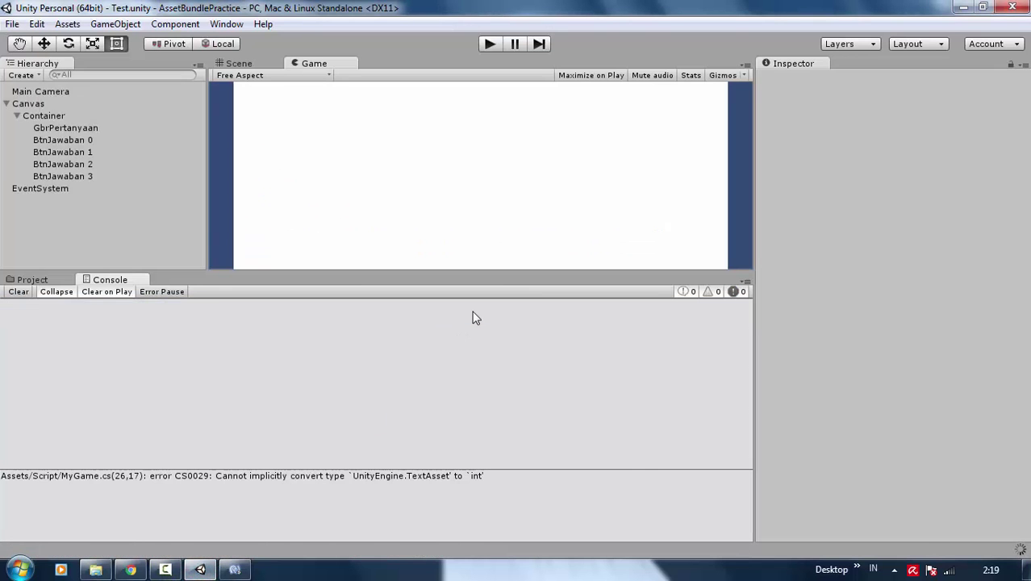
# - Assign the Con1 text asset in Pertanyaan1 to the myasset.unity3d bundle
pyautogui.click(32, 280)
pyautogui.click(81, 437)
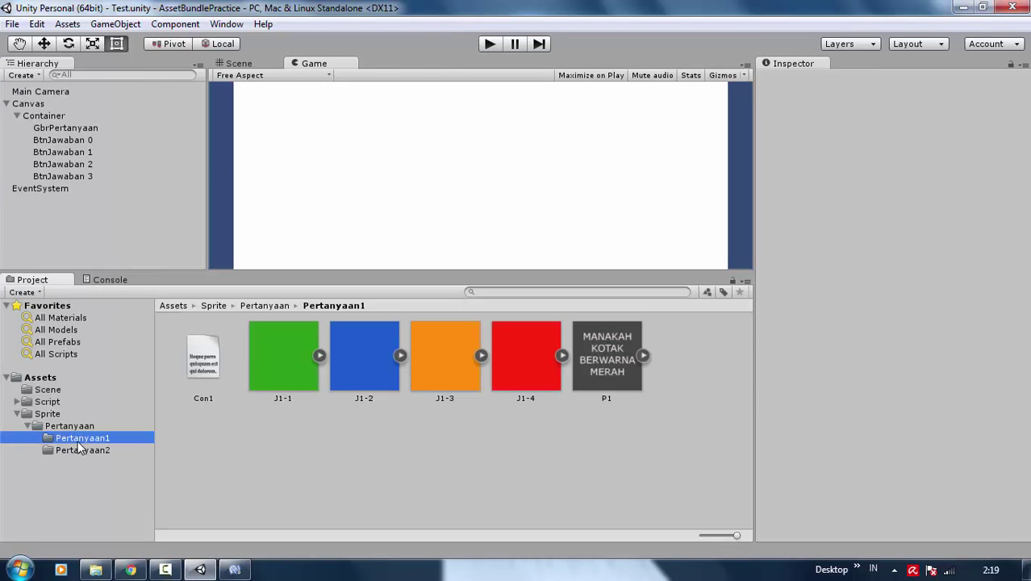
pyautogui.click(206, 353)
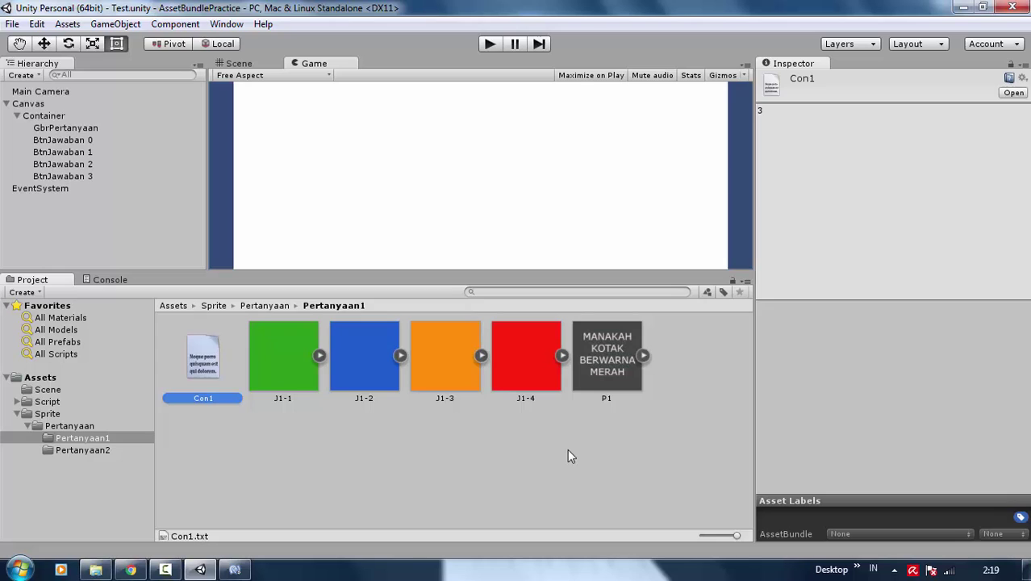
pyautogui.click(854, 535)
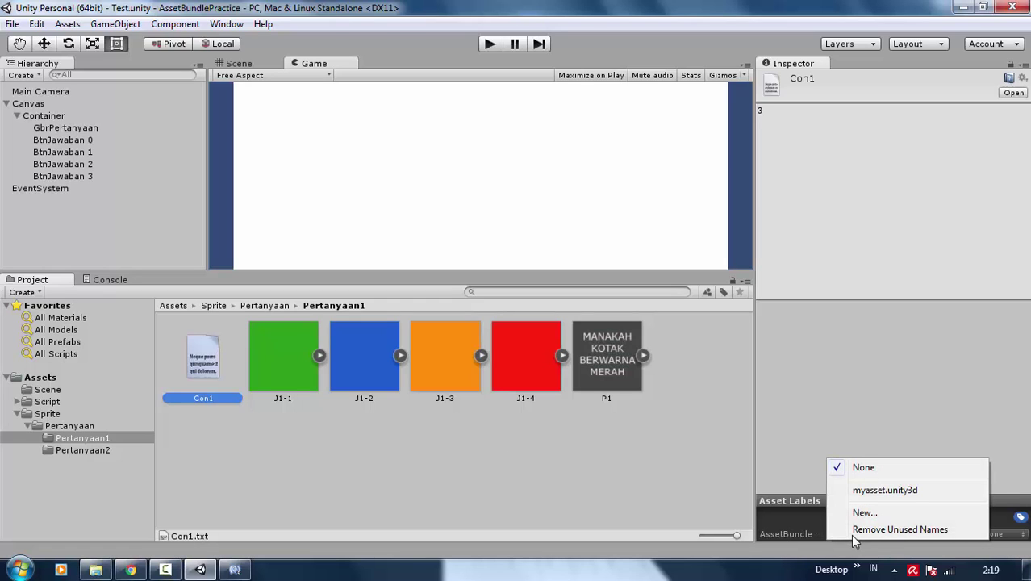
pyautogui.click(884, 491)
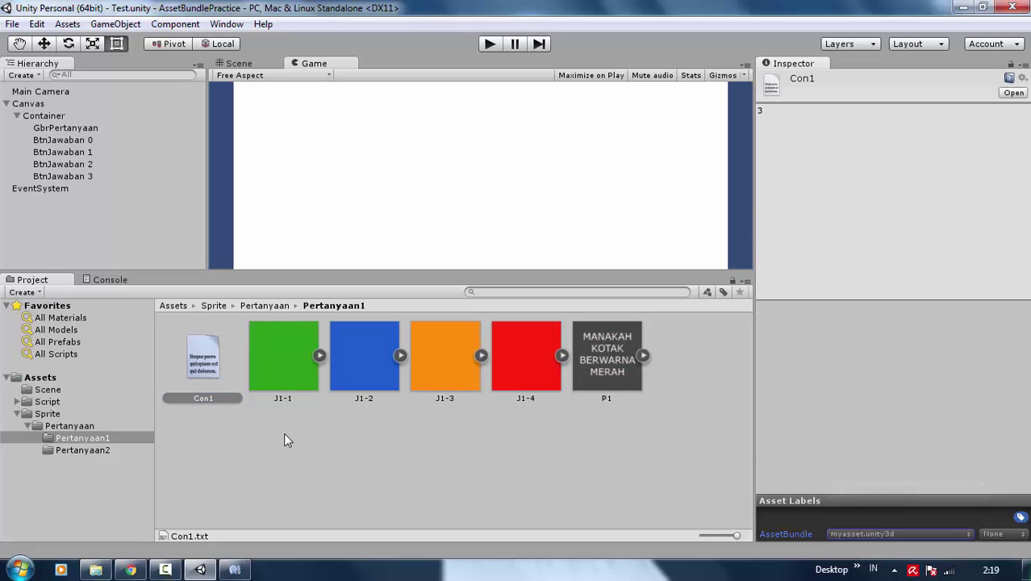
# - Check Con2's bundle list, then run Assets > Build AssetBundles and reselect the Container
pyautogui.click(69, 451)
pyautogui.click(204, 359)
pyautogui.click(853, 536)
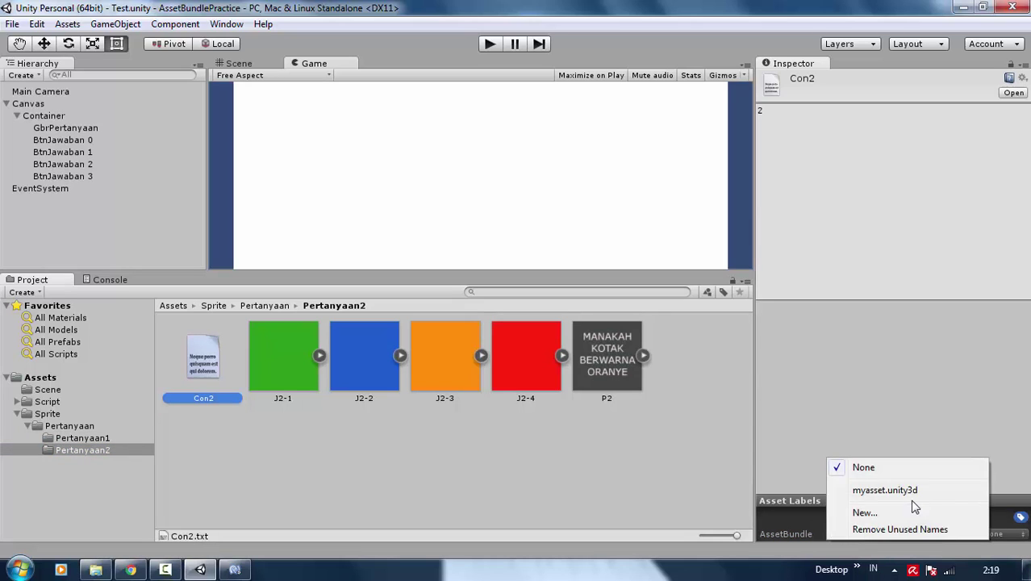
pyautogui.click(912, 493)
pyautogui.click(458, 459)
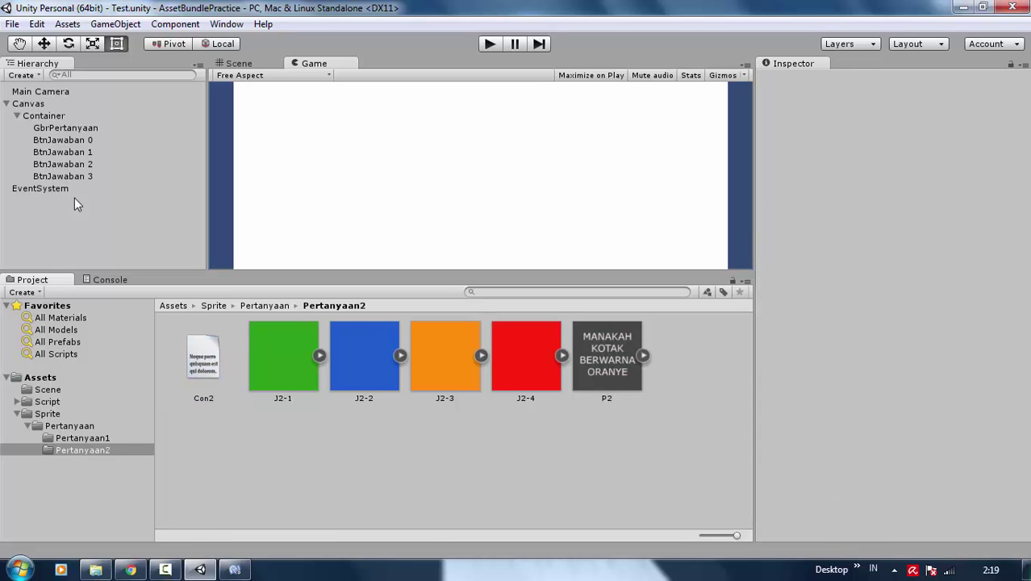
pyautogui.click(68, 24)
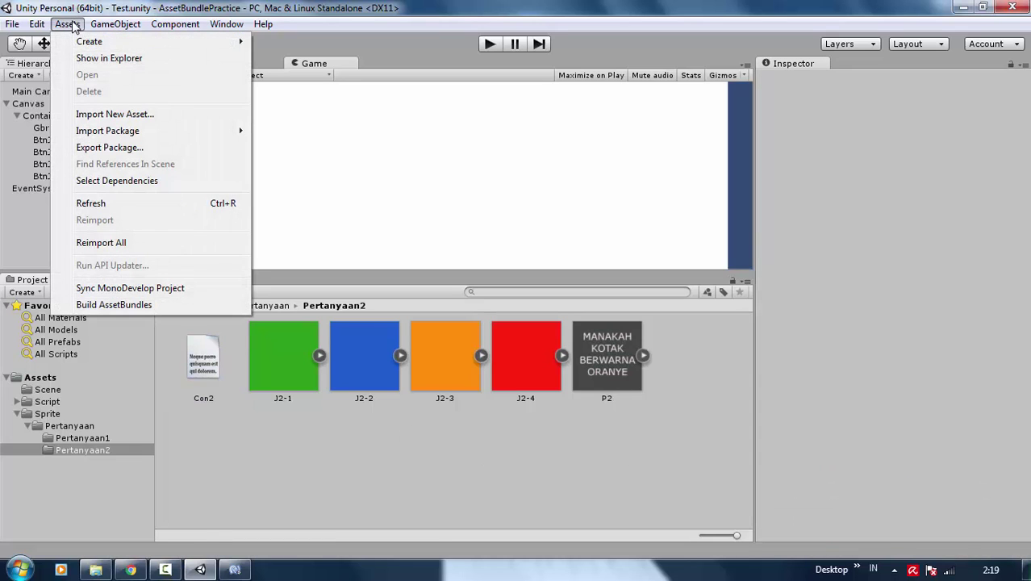
pyautogui.click(114, 305)
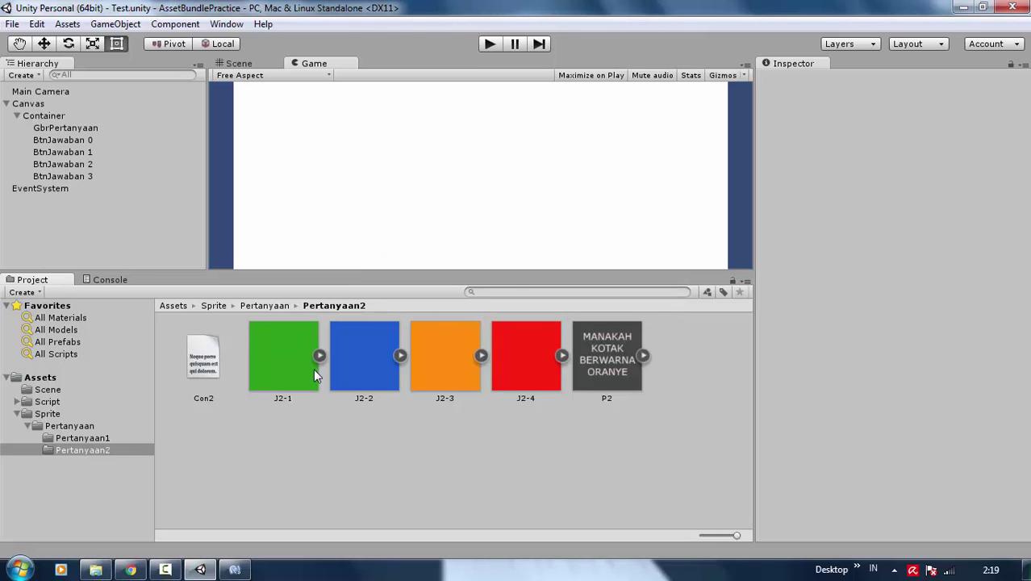
pyautogui.click(50, 117)
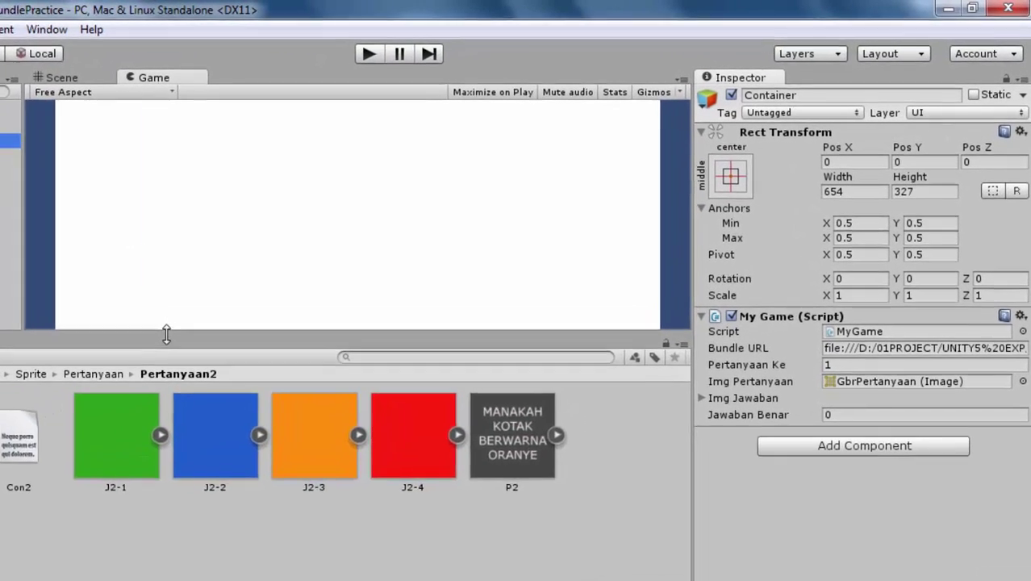
# - Enlarge the Game view, inspect Jawaban Benar, and do a quick start-stop test run
pyautogui.moveTo(166, 335); pyautogui.dragTo(166, 417)
pyautogui.click(415, 463)
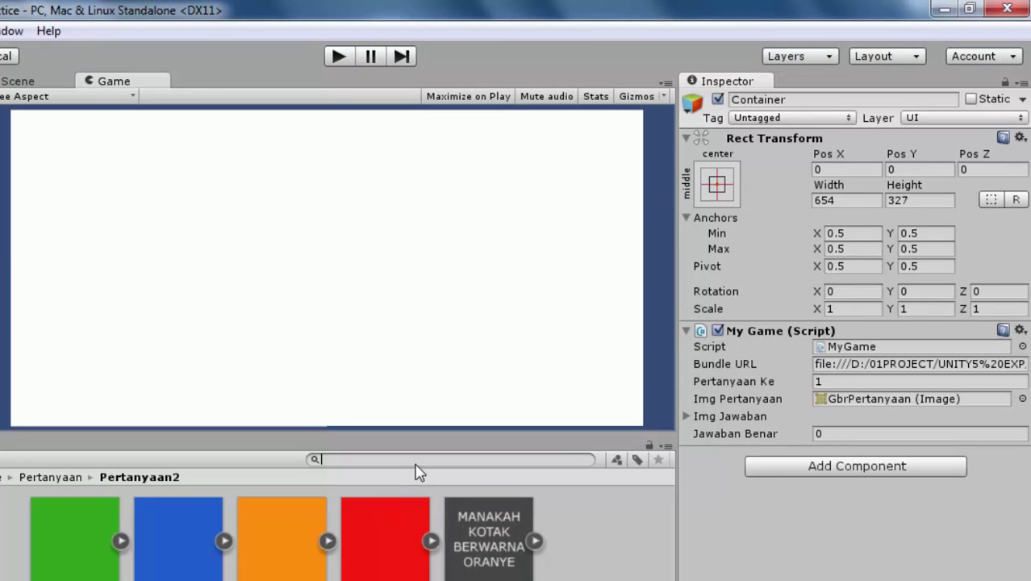
pyautogui.click(879, 434)
pyautogui.click(807, 498)
pyautogui.click(841, 434)
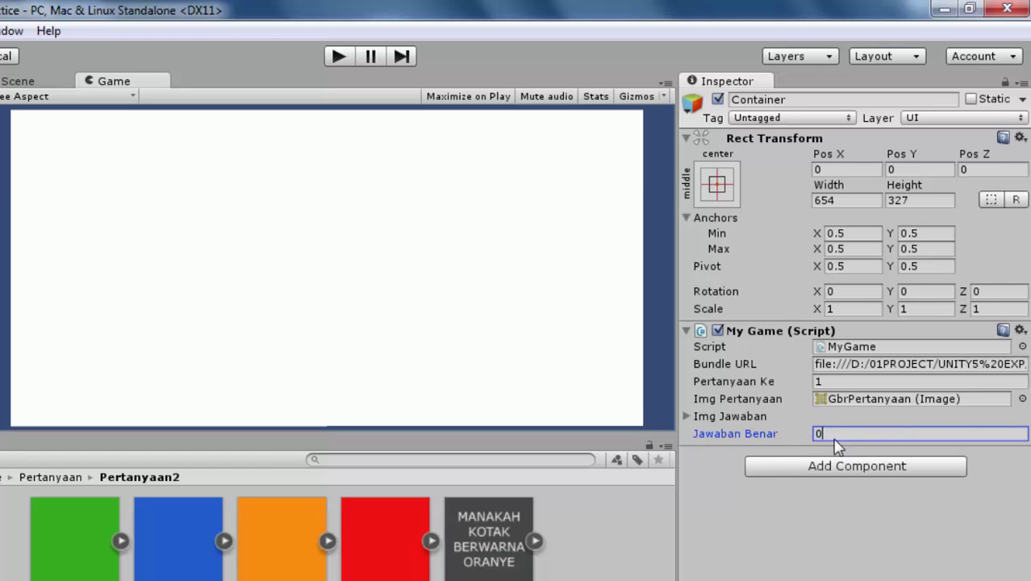
pyautogui.click(339, 58)
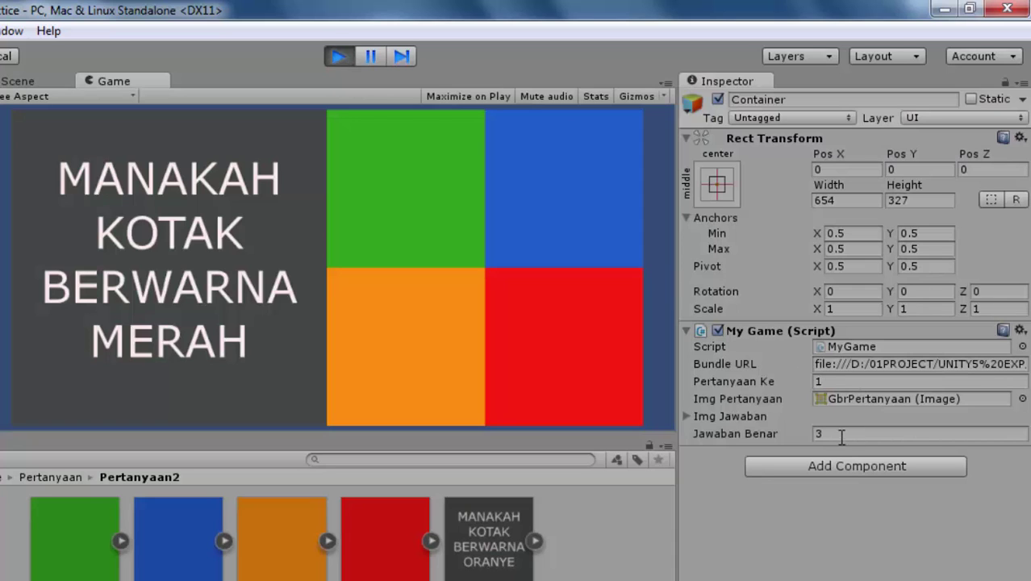
pyautogui.click(331, 59)
# - Set Pertanyaan Ke to 2, play the quiz, and answer with the orange box
pyautogui.click(864, 383)
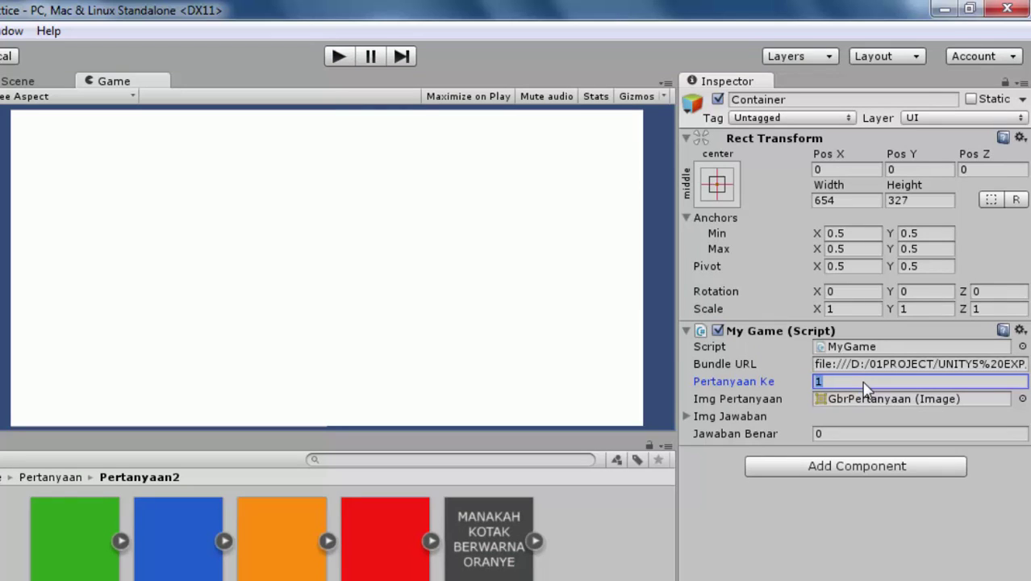
pyautogui.write('2')
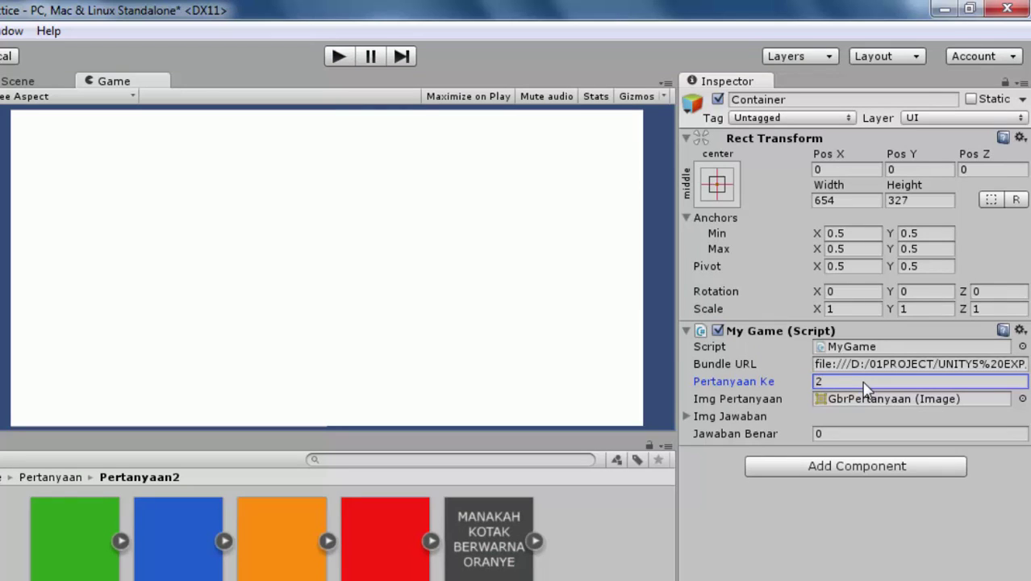
pyautogui.click(331, 58)
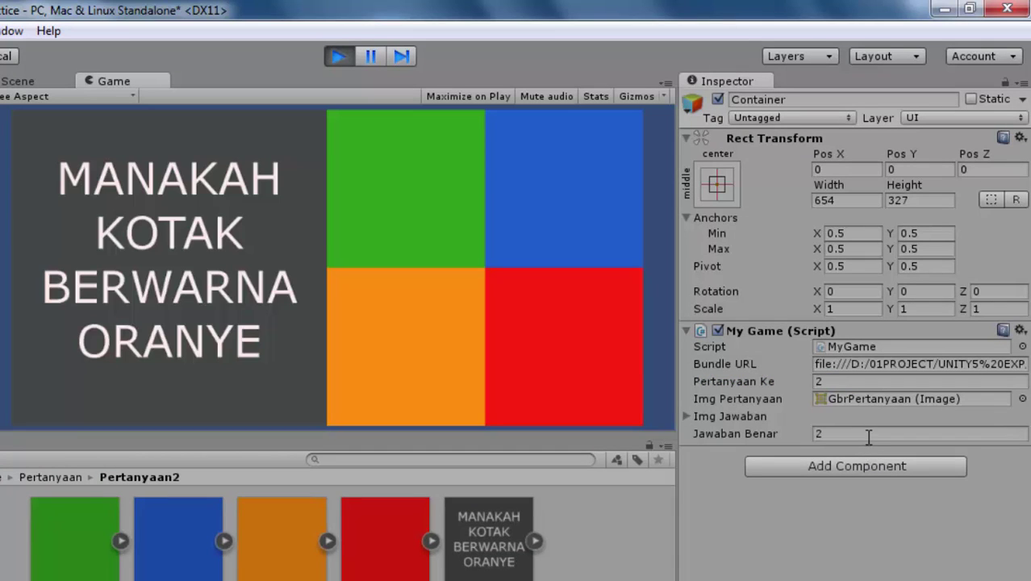
pyautogui.click(878, 436)
pyautogui.click(466, 395)
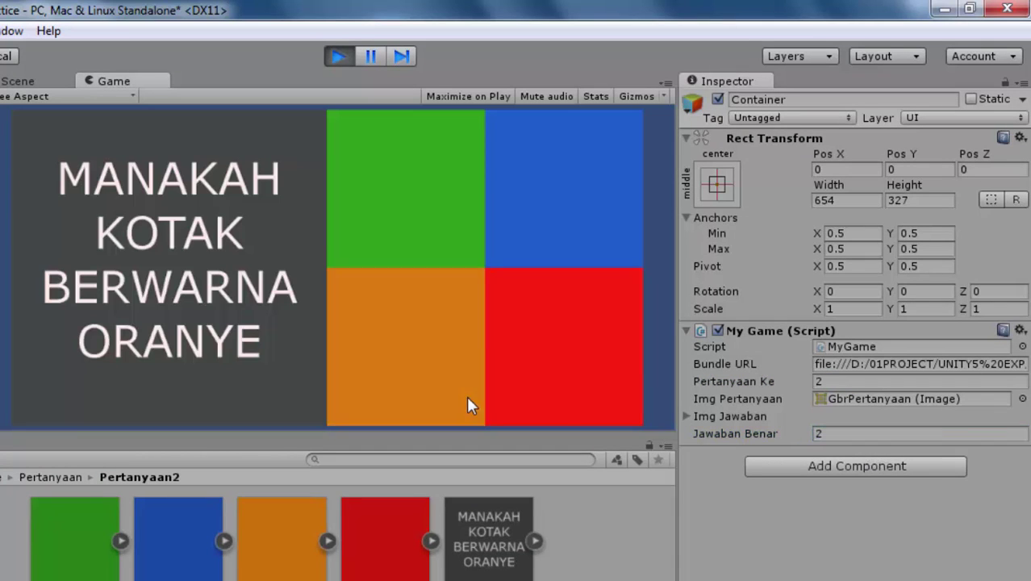
pyautogui.click(423, 333)
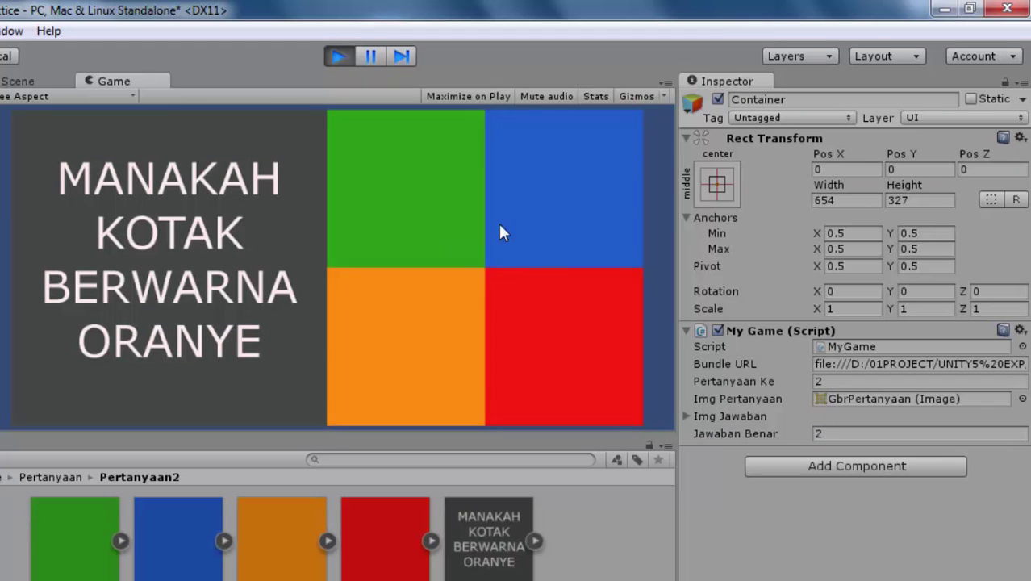
pyautogui.click(471, 348)
# - Stop the play test, return to the Pertanyaan sprite folder, and bring Explorer's Pertanyaan1 folder forward
pyautogui.click(339, 56)
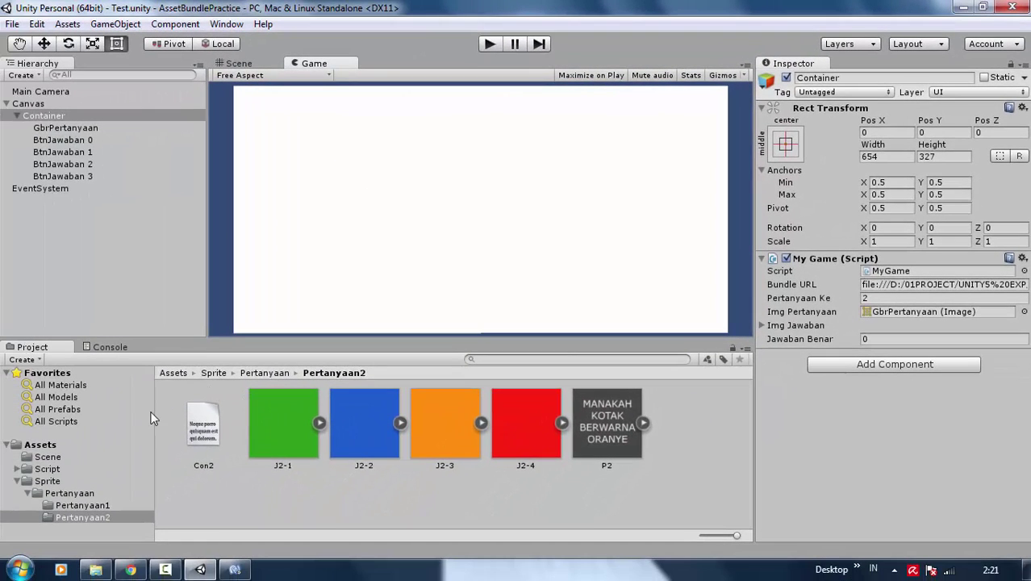
pyautogui.click(12, 24)
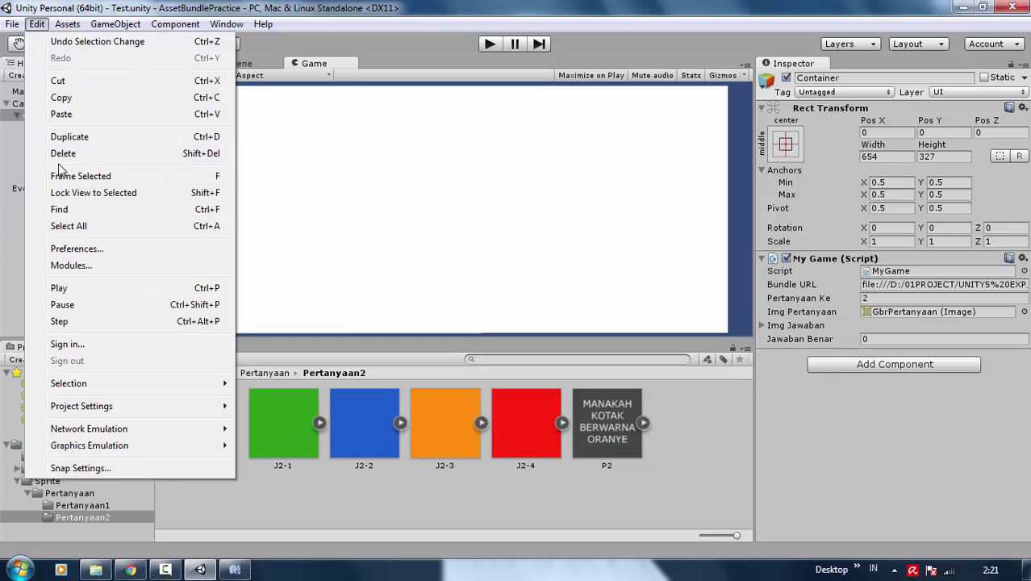
pyautogui.press('Escape')
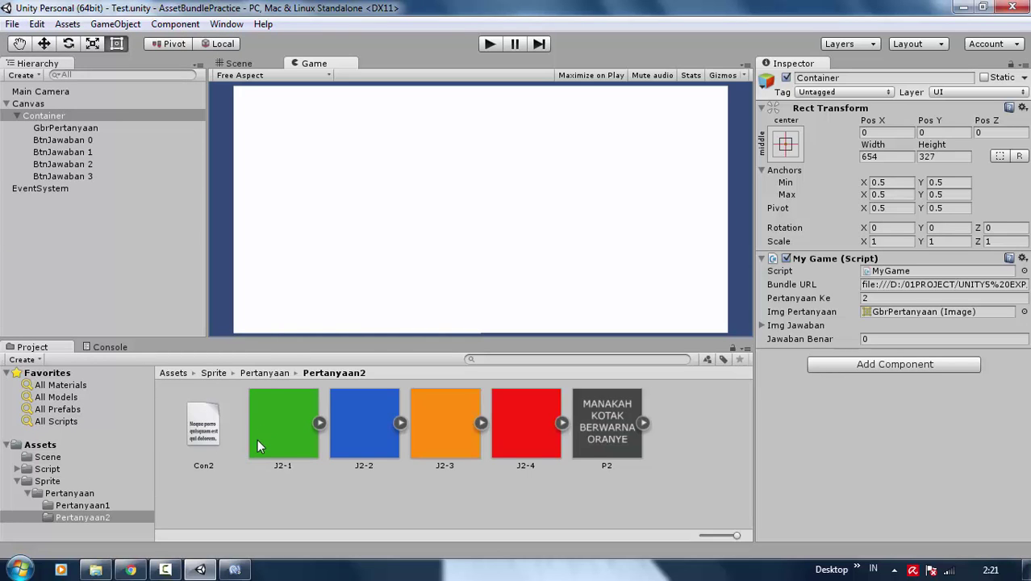
pyautogui.click(266, 373)
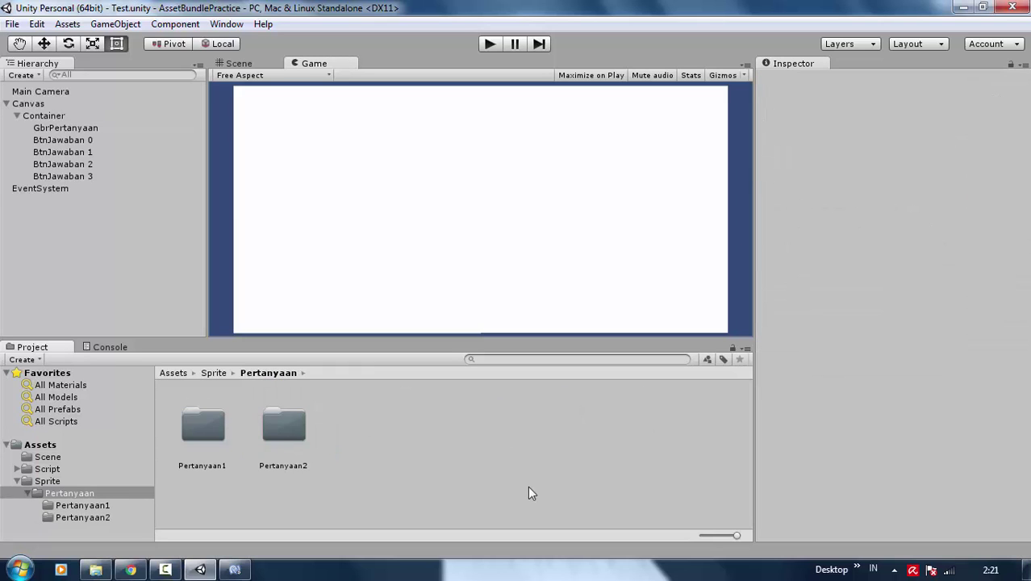
pyautogui.click(96, 569)
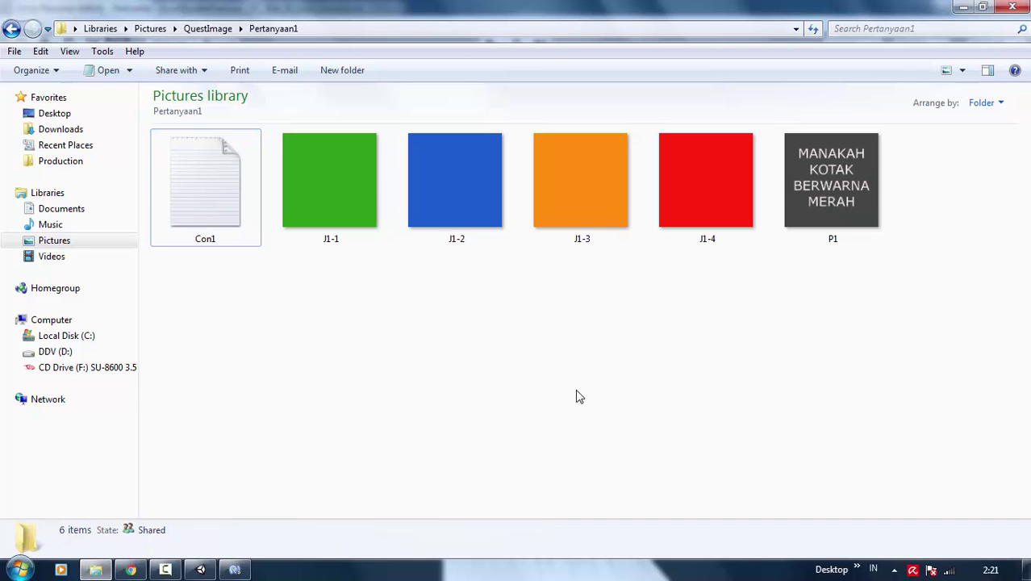
# - Preview the P3 image in Pertanyaan3, then drag Pertanyaan3 and Pertanyaan4 into Unity's Pertanyaan folder
pyautogui.click(208, 31)
pyautogui.click(588, 211)
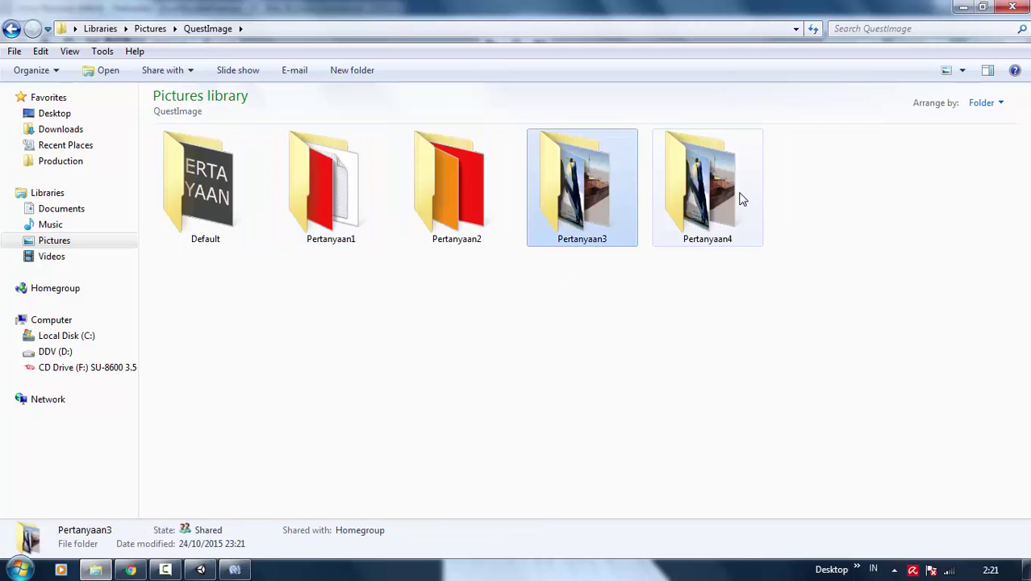
pyautogui.doubleClick(582, 189)
pyautogui.click(714, 234)
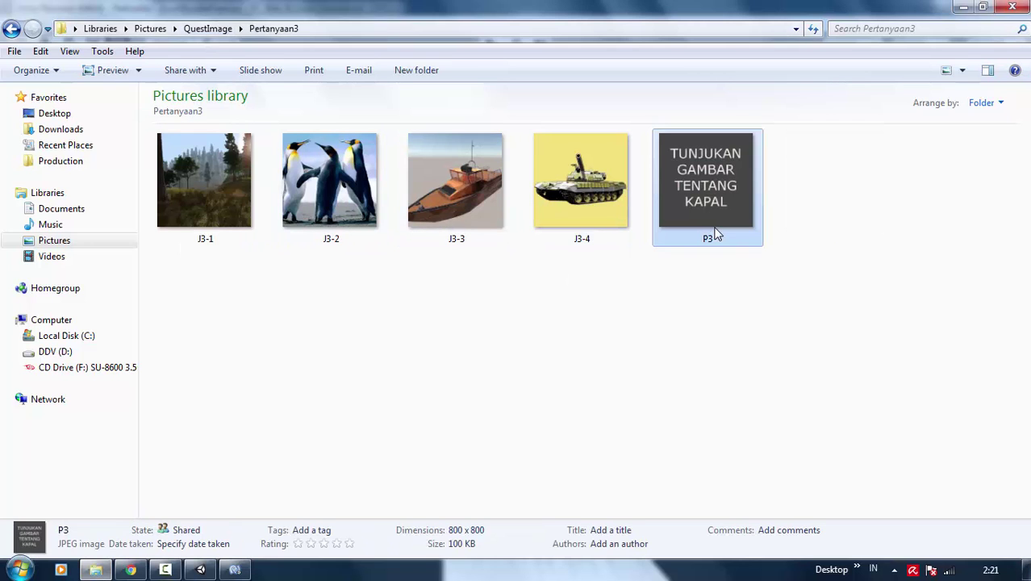
pyautogui.doubleClick(714, 234)
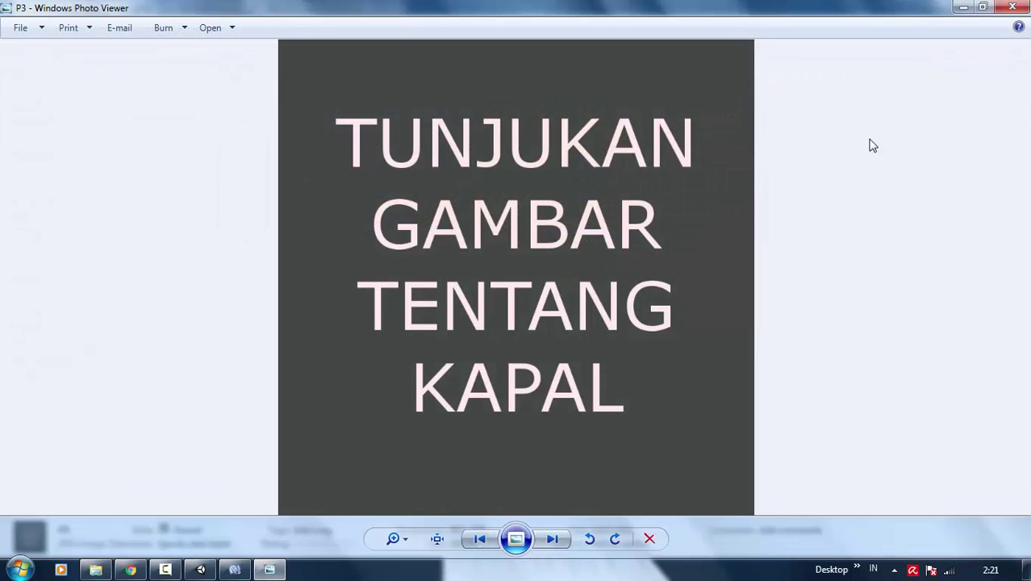
pyautogui.click(1011, 7)
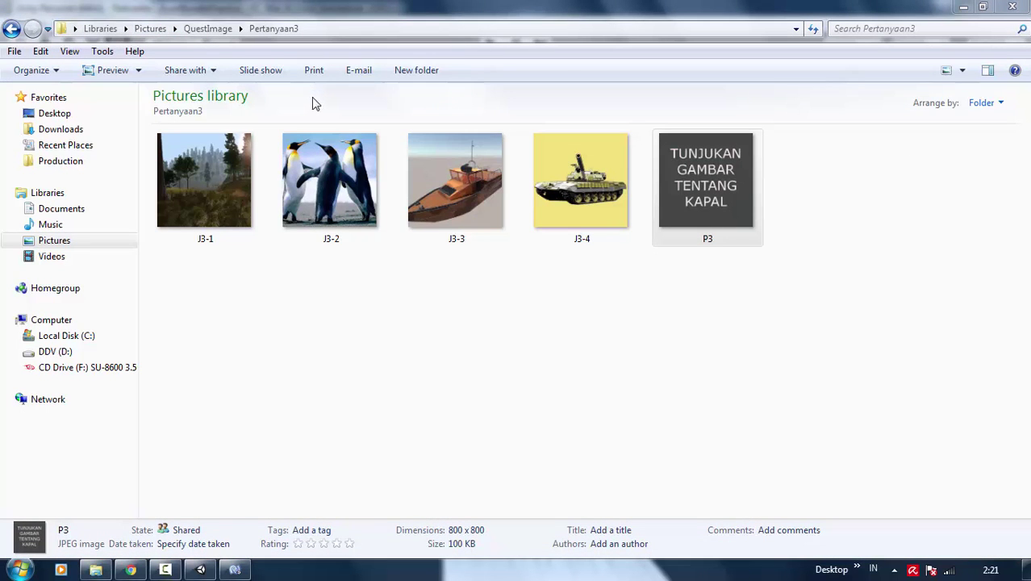
pyautogui.click(208, 28)
pyautogui.moveTo(773, 359)
pyautogui.mouseDown()
pyautogui.moveTo(572, 184)
pyautogui.moveTo(253, 516)
pyautogui.moveTo(412, 417)
pyautogui.mouseUp()
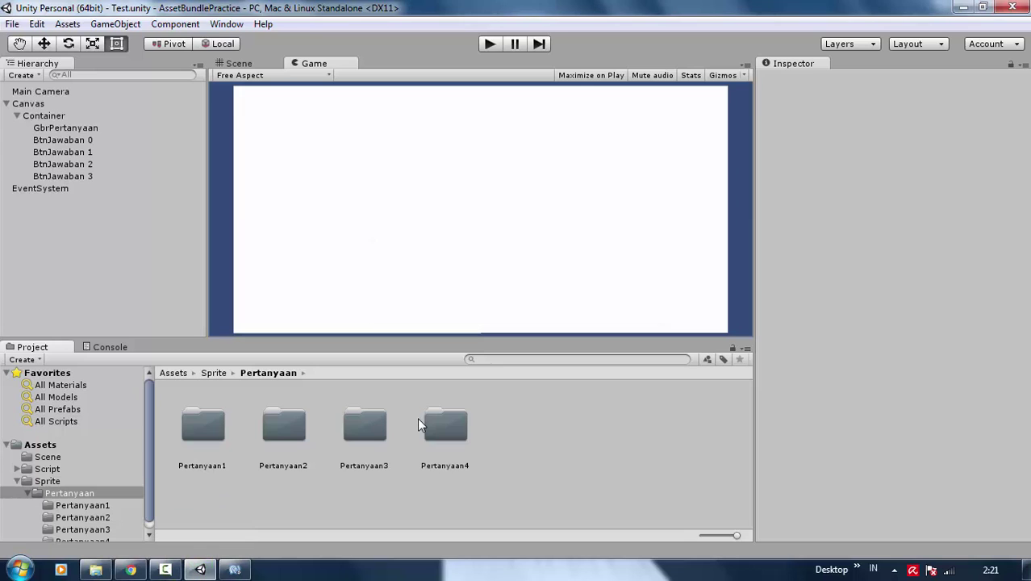
# - Assign the Pertanyaan3 and Pertanyaan4 folders to myasset.unity3d
pyautogui.click(445, 427)
pyautogui.keyDown('ctrl'); pyautogui.click(370, 438); pyautogui.keyUp('ctrl')
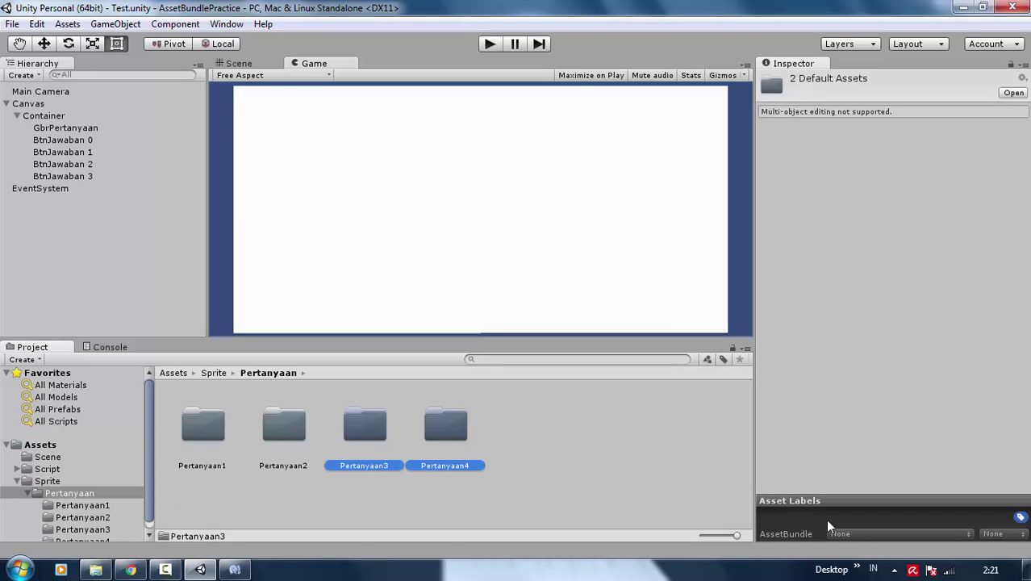
pyautogui.click(856, 534)
pyautogui.click(885, 491)
# - Put all five Pertanyaan4 images into the myasset.unity3d bundle
pyautogui.click(539, 453)
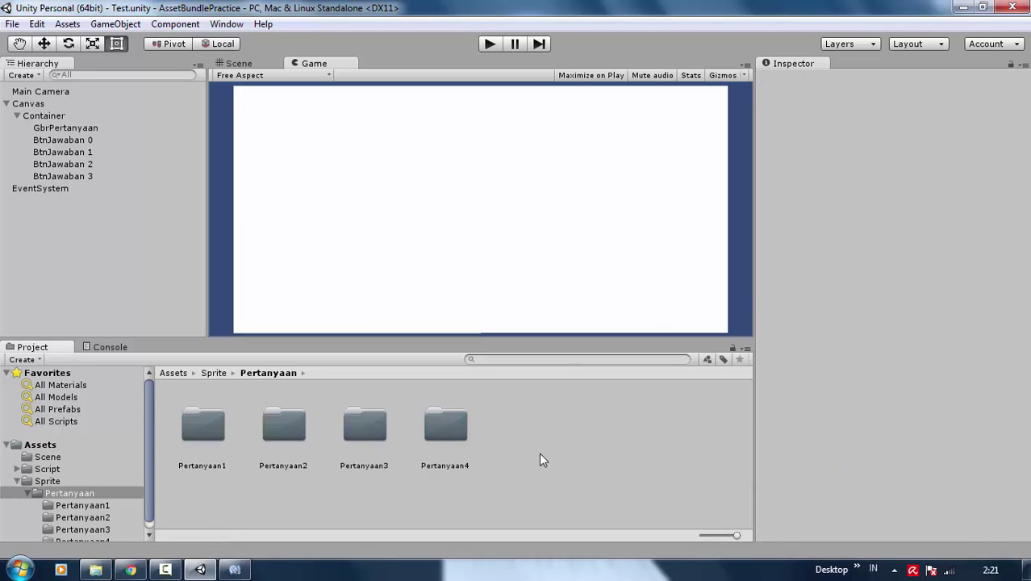
pyautogui.doubleClick(446, 437)
pyautogui.click(446, 437)
pyautogui.click(508, 435)
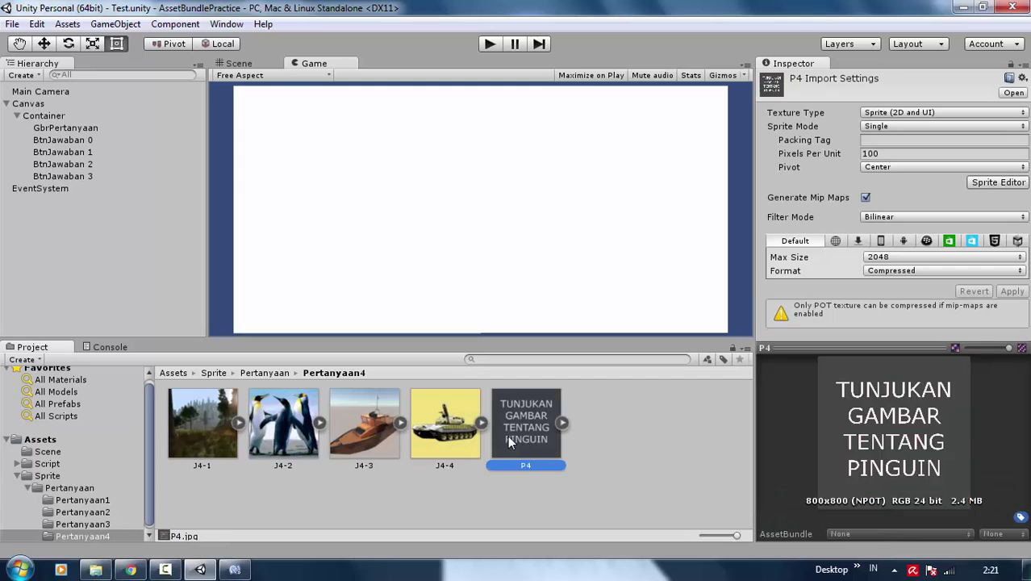
pyautogui.keyDown('shift'); pyautogui.click(210, 435); pyautogui.keyUp('shift')
pyautogui.click(857, 533)
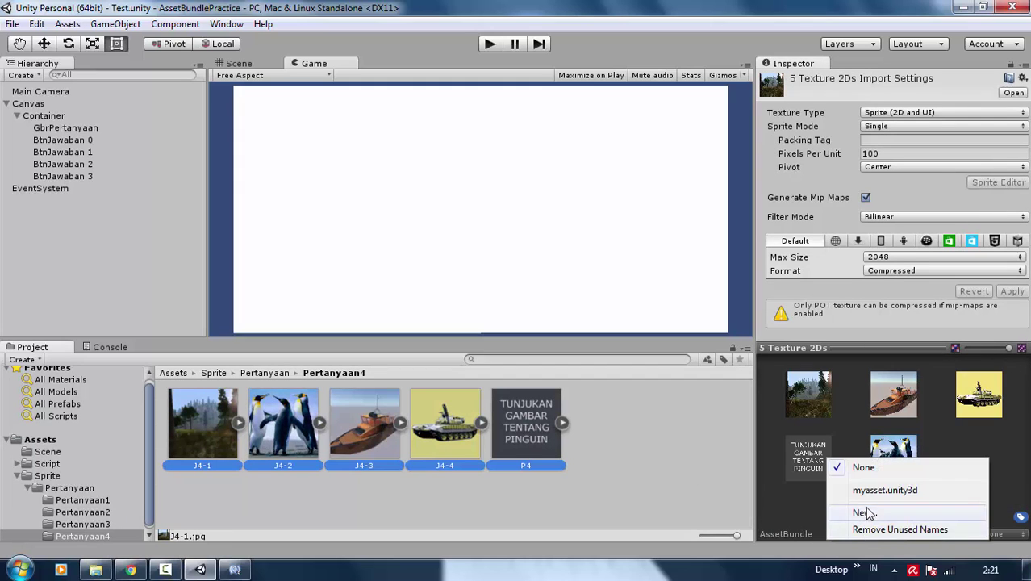
pyautogui.click(883, 422)
# - Set the Pertanyaan4 and Pertanyaan3 folders' AssetBundle back to None
pyautogui.click(89, 524)
pyautogui.click(84, 535)
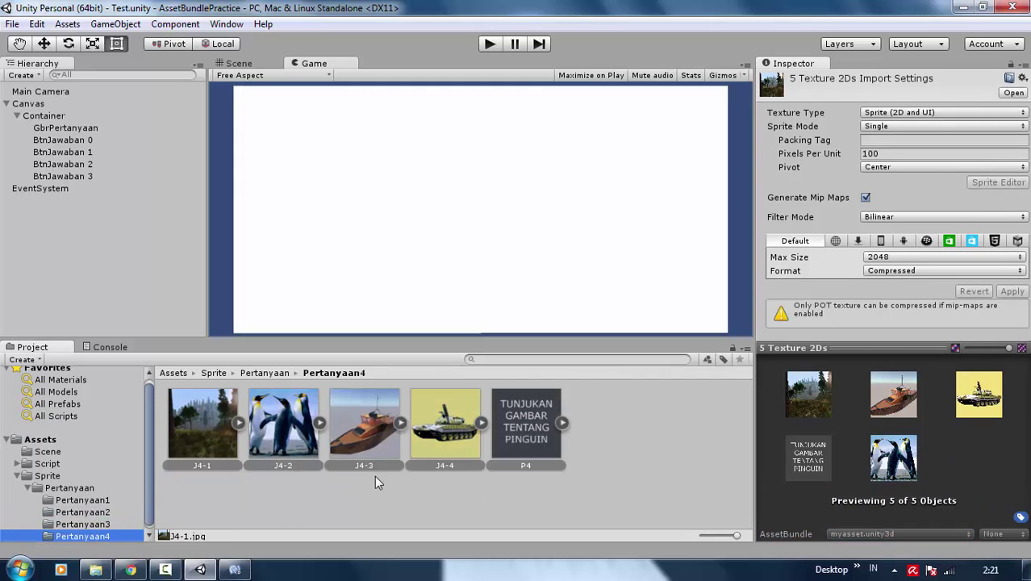
pyautogui.click(81, 488)
pyautogui.click(430, 436)
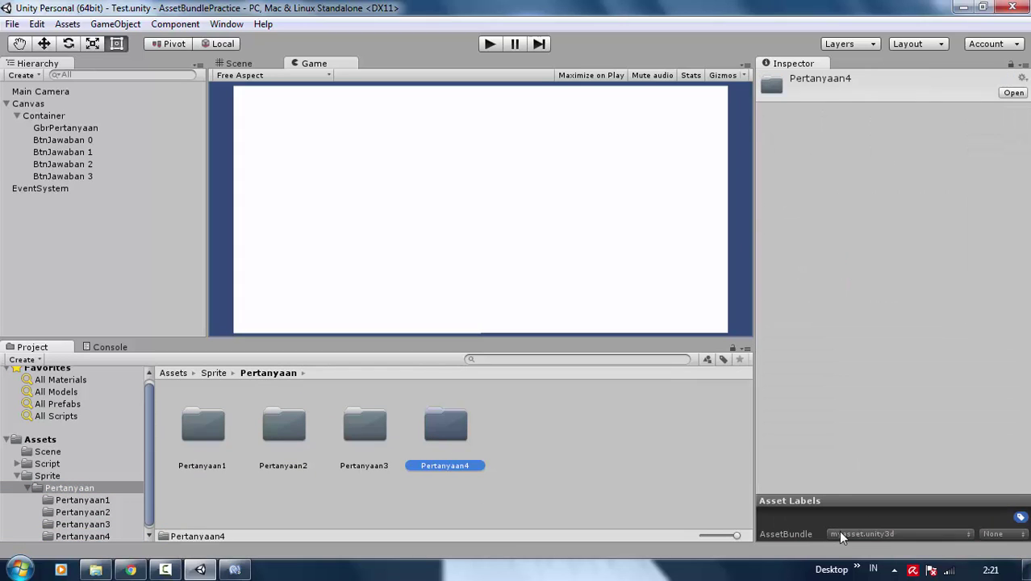
pyautogui.click(842, 529)
pyautogui.click(864, 450)
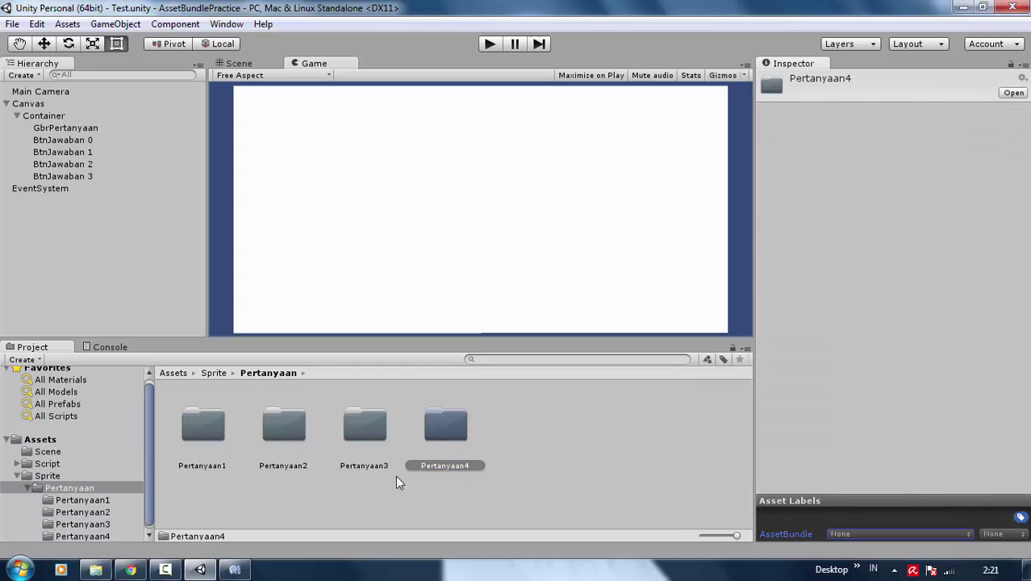
pyautogui.click(367, 436)
pyautogui.click(860, 534)
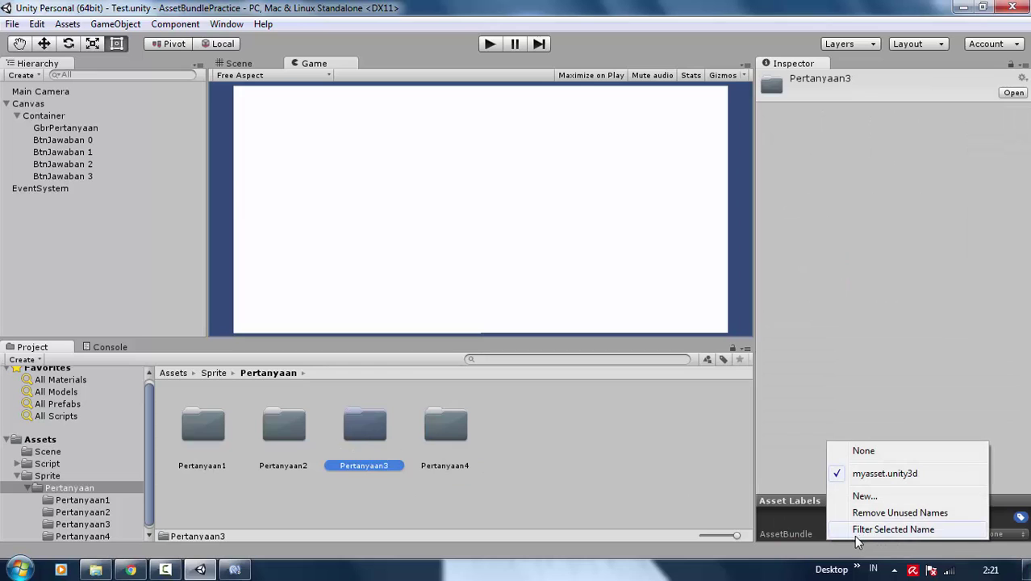
pyautogui.click(863, 452)
# - Put all five Pertanyaan3 images into myasset.unity3d, then show the Pertanyaan1 folder
pyautogui.doubleClick(360, 438)
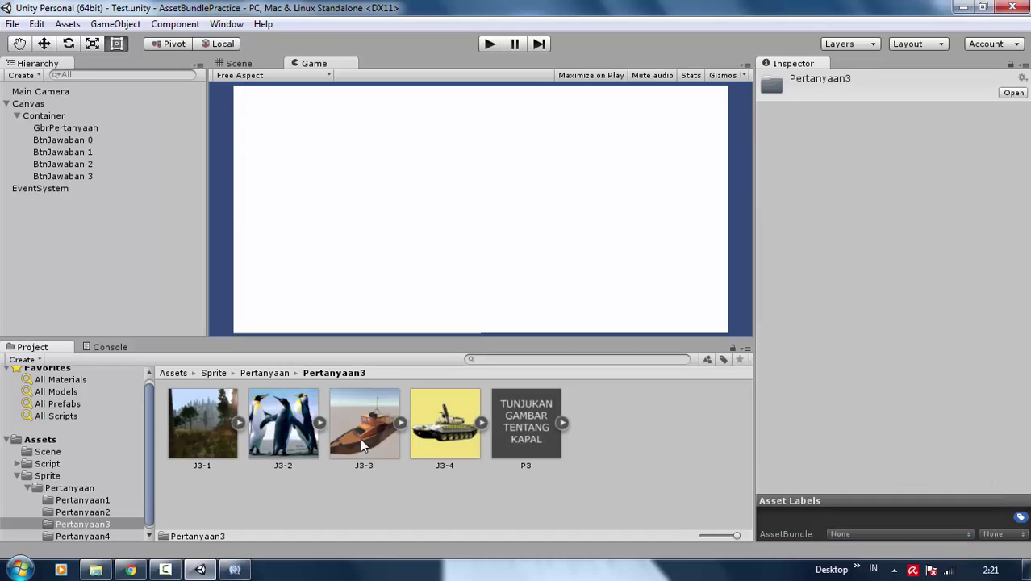
pyautogui.click(222, 440)
pyautogui.hotkey('ctrl', 'a')
pyautogui.click(841, 532)
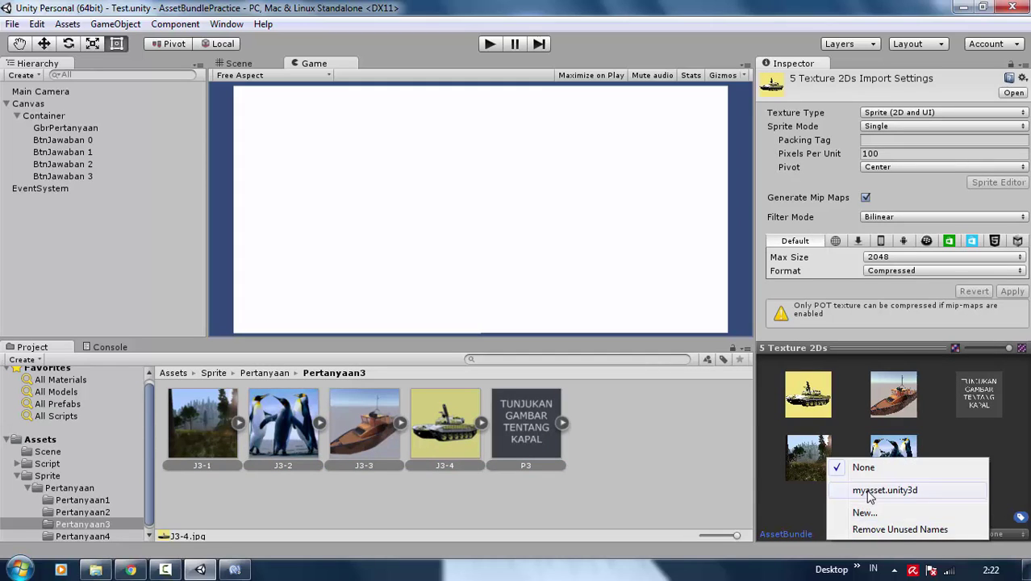
pyautogui.click(885, 489)
pyautogui.click(571, 462)
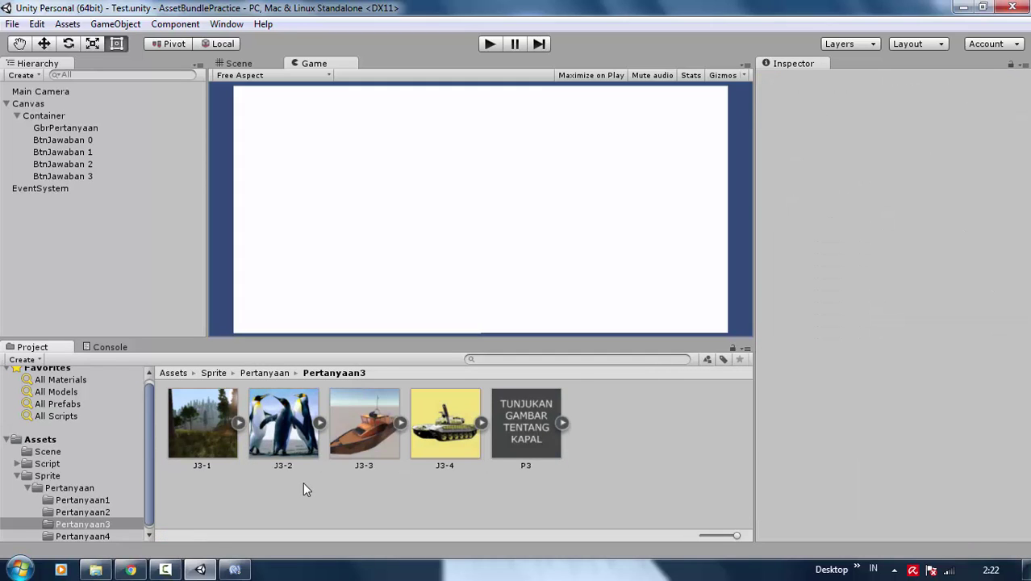
pyautogui.click(101, 501)
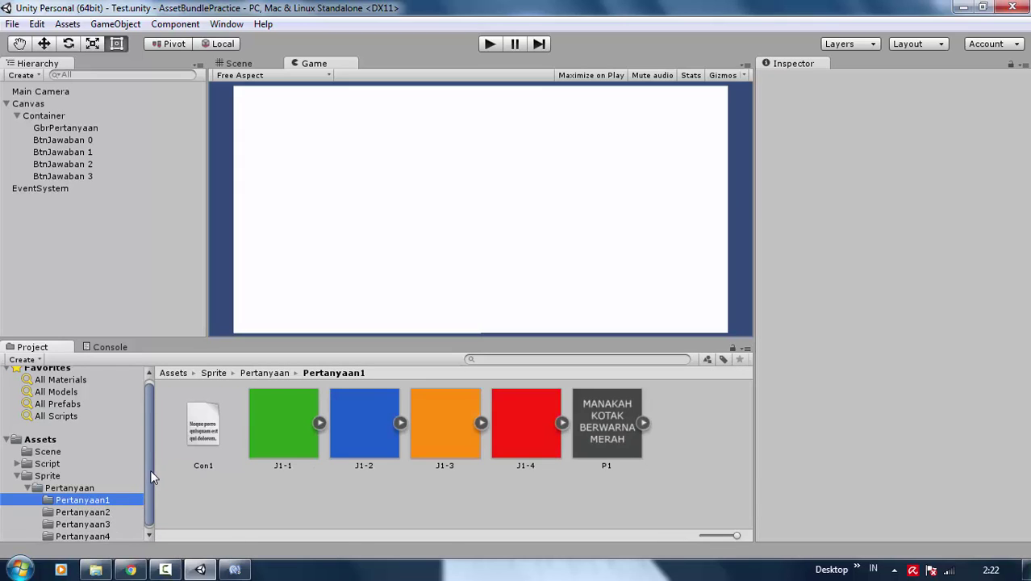
# - Duplicate Con2 as Con3, move it into Pertanyaan3 and review its contents
pyautogui.scroll(-1, 151, 470)
pyautogui.click(192, 453)
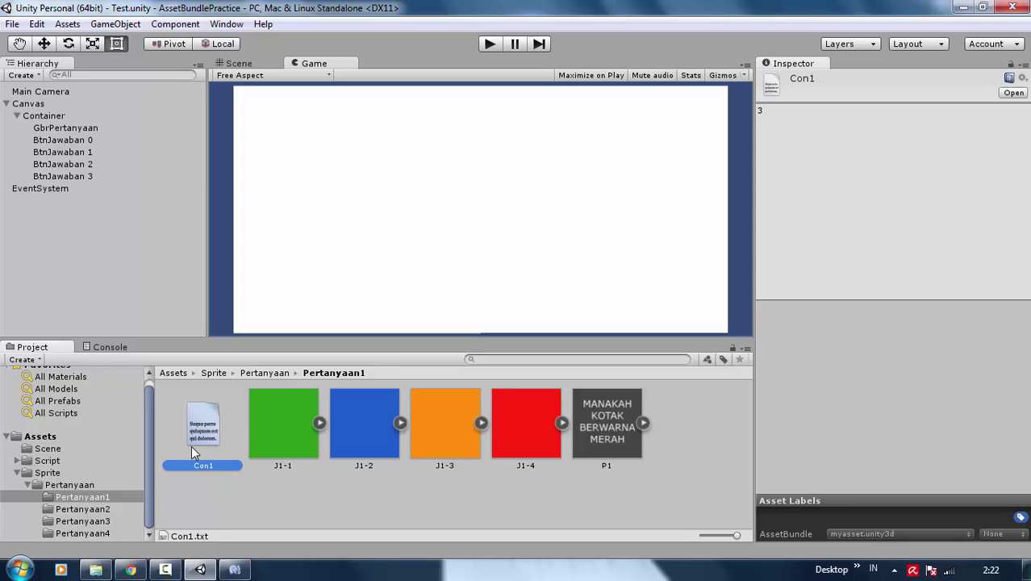
pyautogui.click(111, 508)
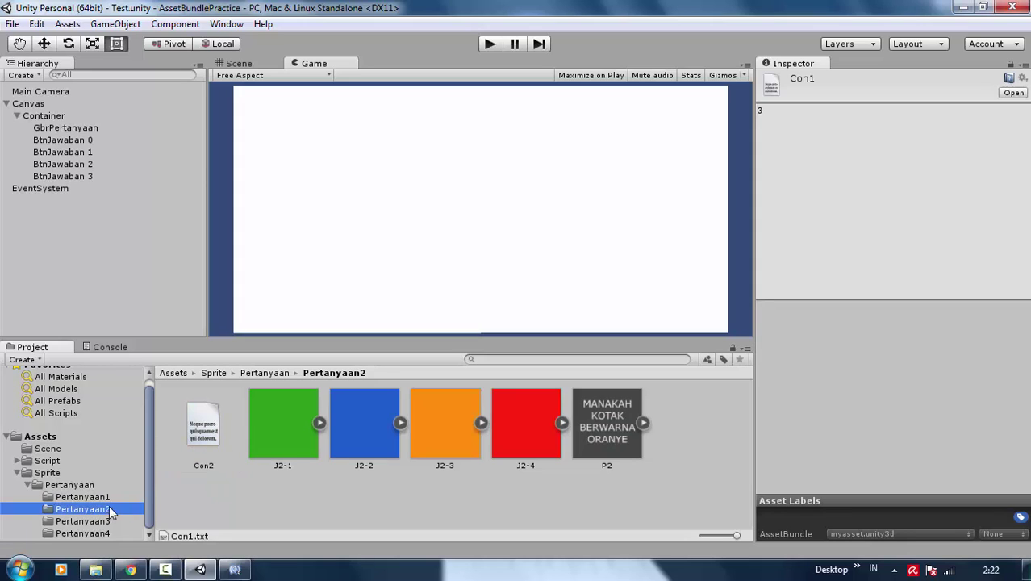
pyautogui.click(197, 440)
pyautogui.hotkey('ctrl', 'd')
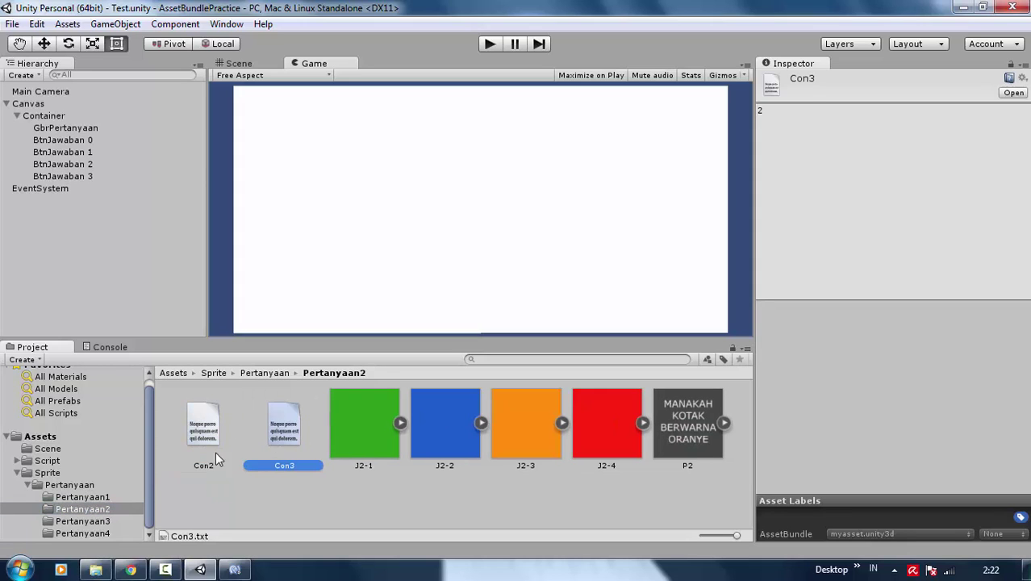
pyautogui.moveTo(278, 436); pyautogui.dragTo(82, 521)
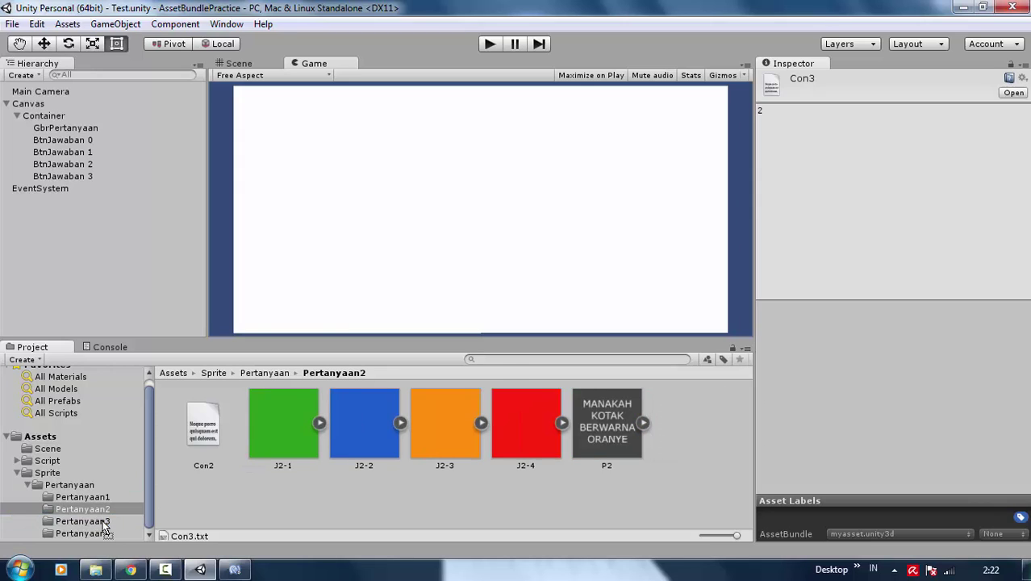
pyautogui.click(202, 457)
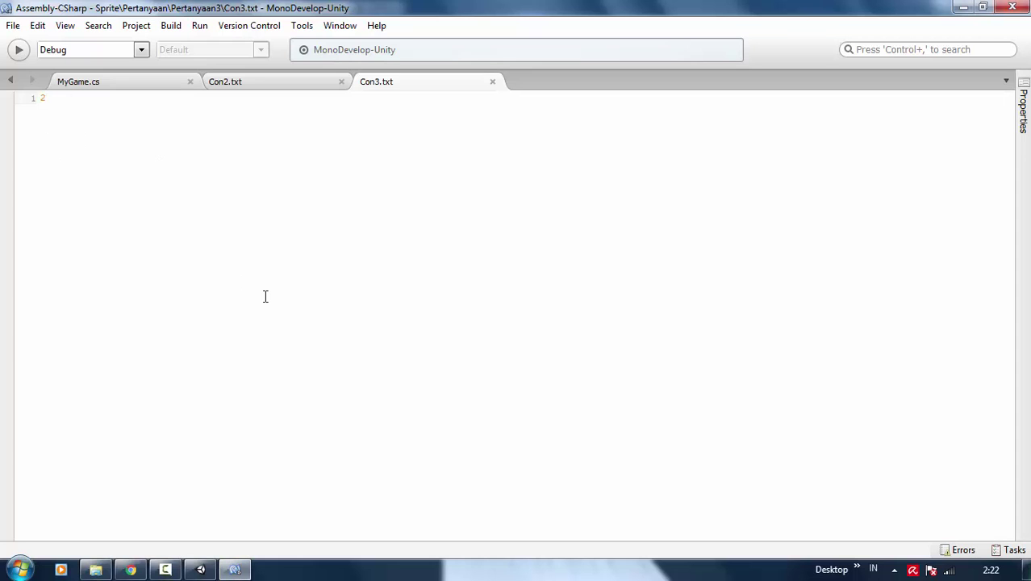
pyautogui.click(492, 82)
# - Duplicate Con3 as Con4, move it into Pertanyaan4 and confirm its answer value is 2
pyautogui.click(200, 570)
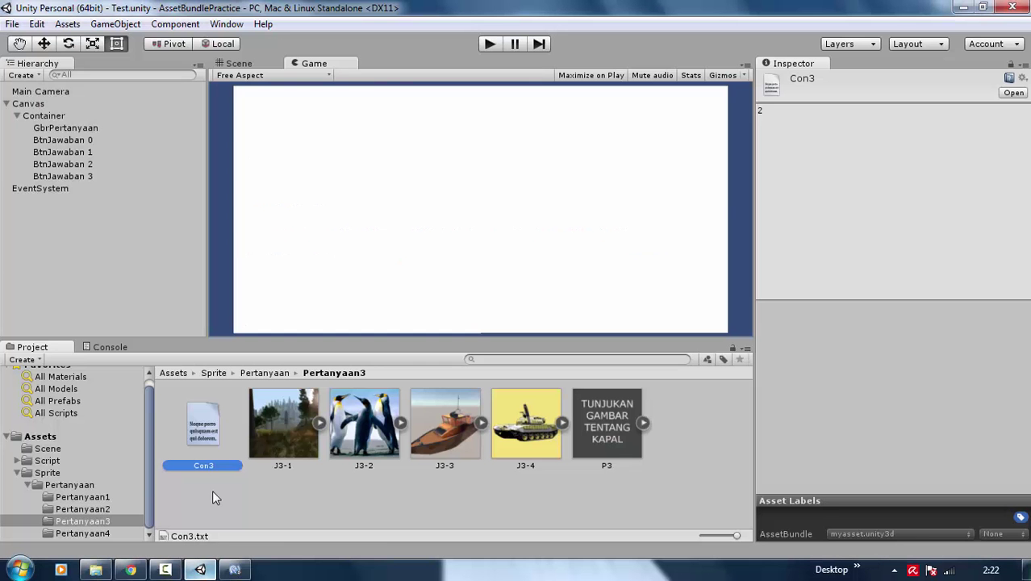
pyautogui.rightClick(218, 450)
pyautogui.click(199, 443)
pyautogui.hotkey('ctrl', 'd')
pyautogui.moveTo(275, 430); pyautogui.dragTo(96, 532)
pyautogui.click(126, 533)
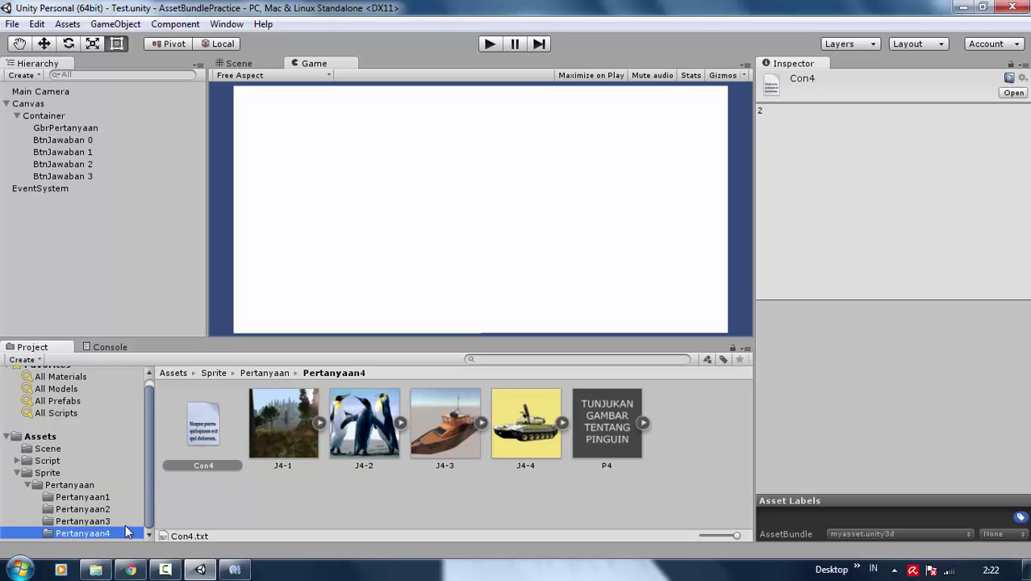
pyautogui.click(207, 454)
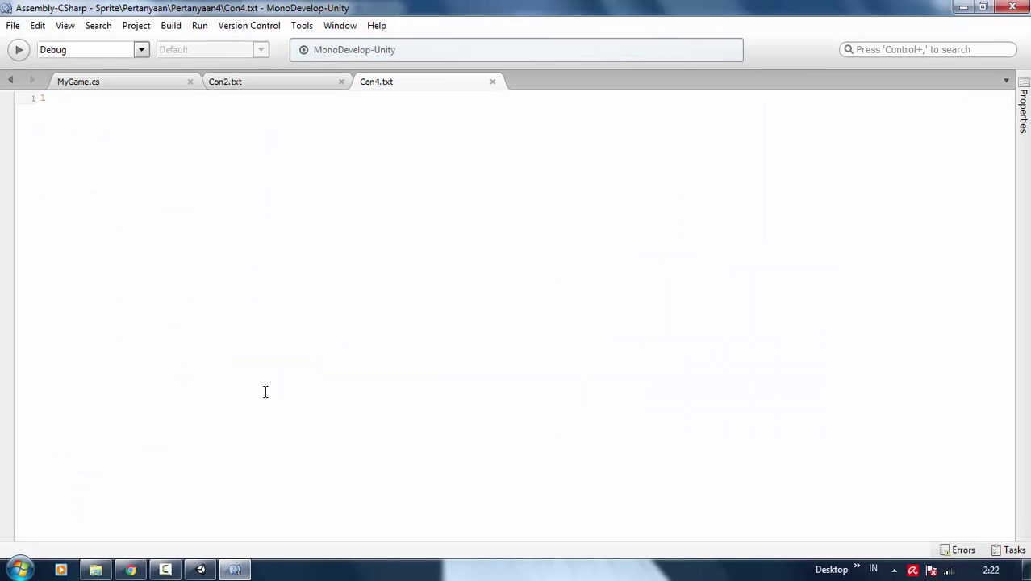
pyautogui.click(200, 570)
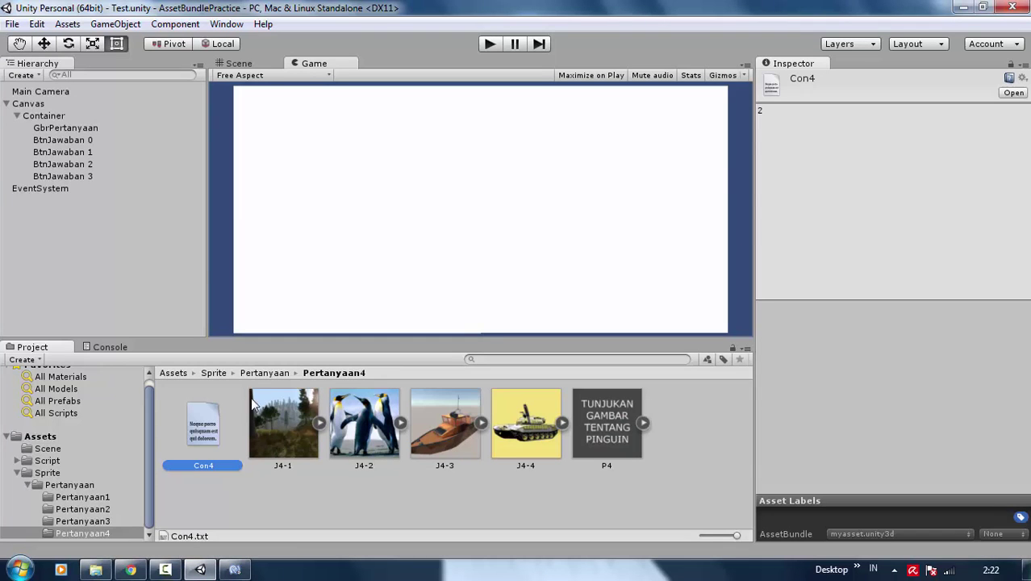
pyautogui.click(95, 570)
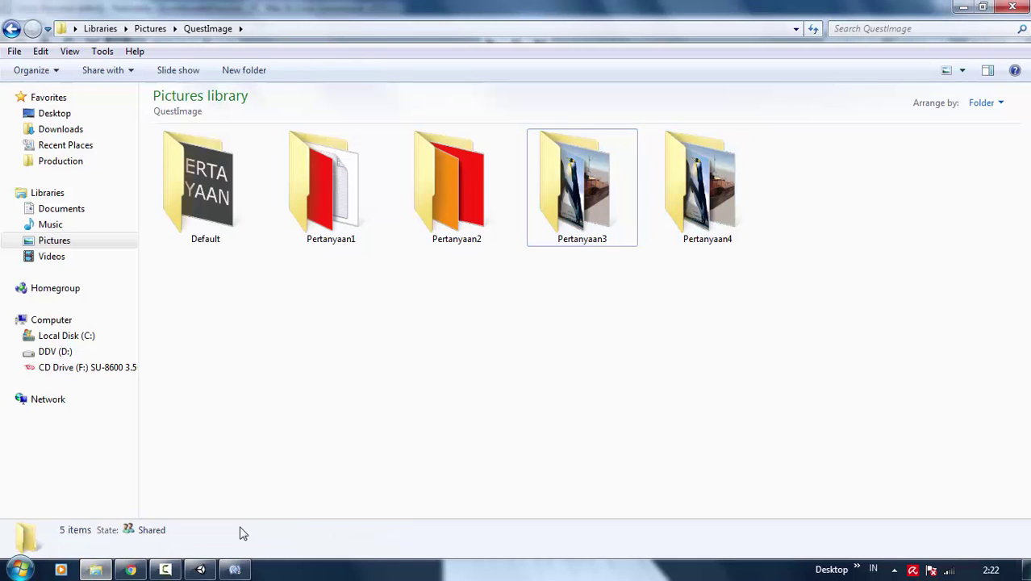
# - Reveal Con4 in Explorer and check that AssetBundles\myasset.unity3d is still 268 KB
pyautogui.click(200, 569)
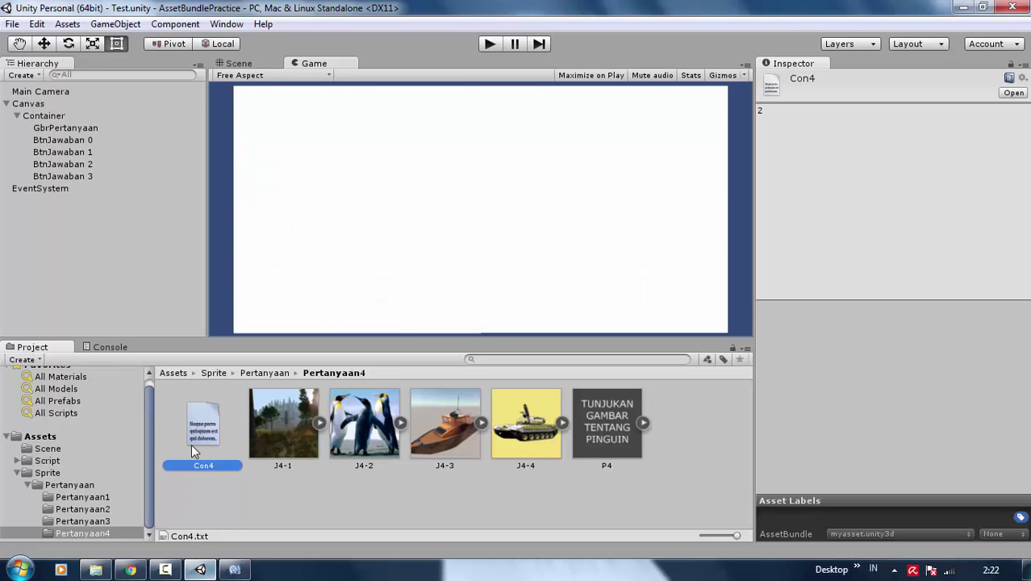
pyautogui.rightClick(192, 444)
pyautogui.click(238, 173)
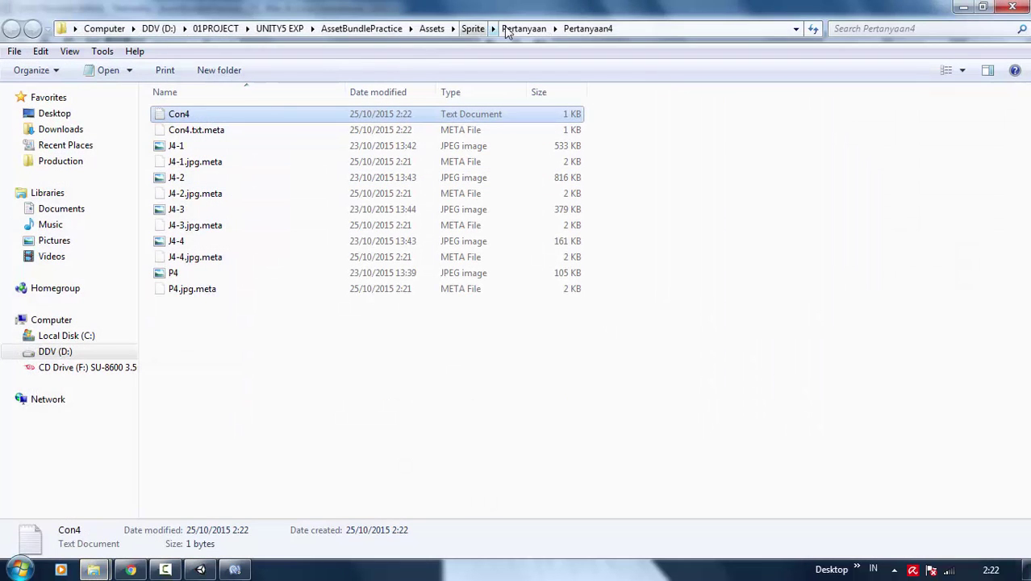
pyautogui.click(508, 34)
pyautogui.click(348, 29)
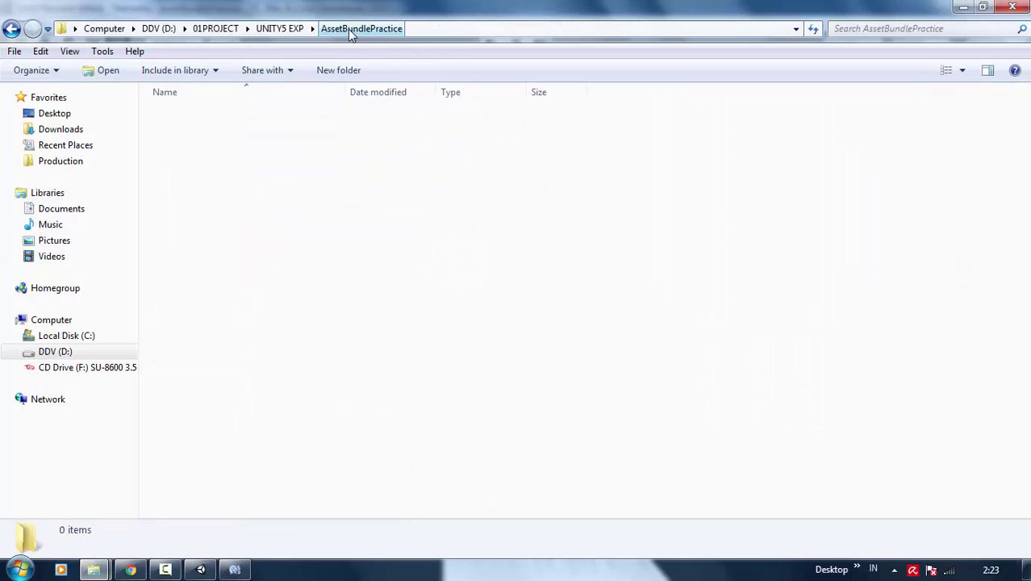
pyautogui.doubleClick(203, 121)
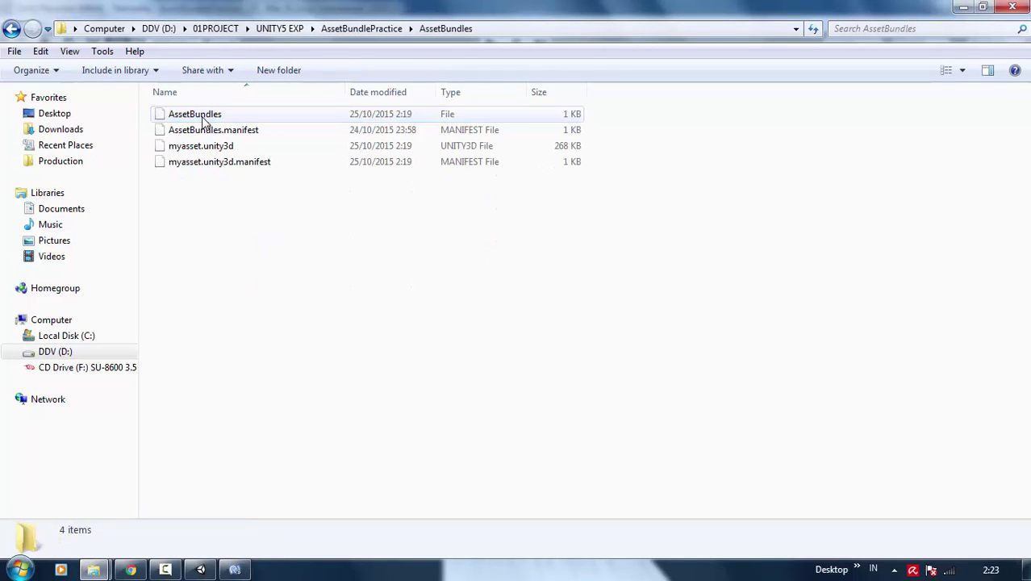
pyautogui.click(208, 153)
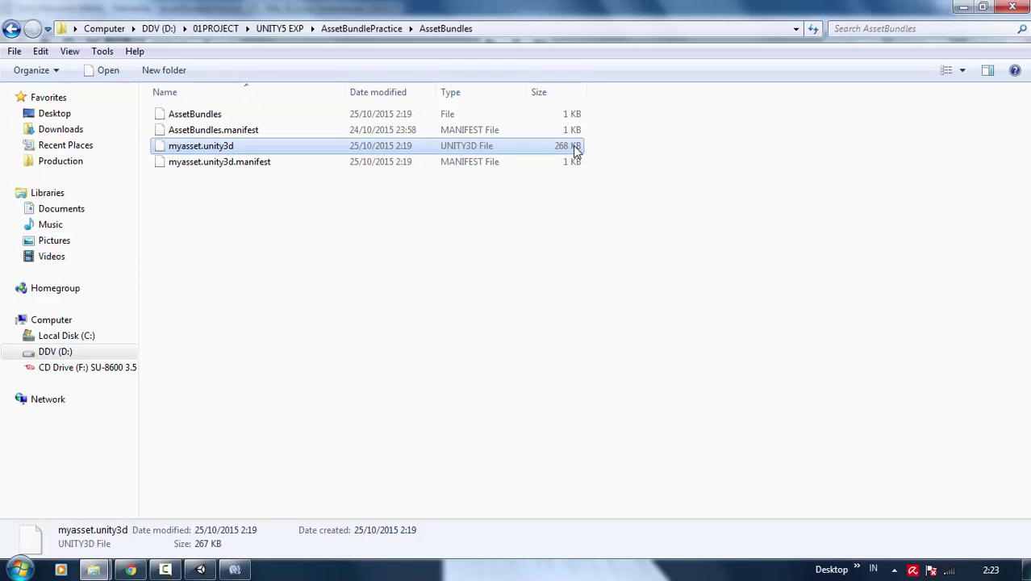
pyautogui.click(547, 223)
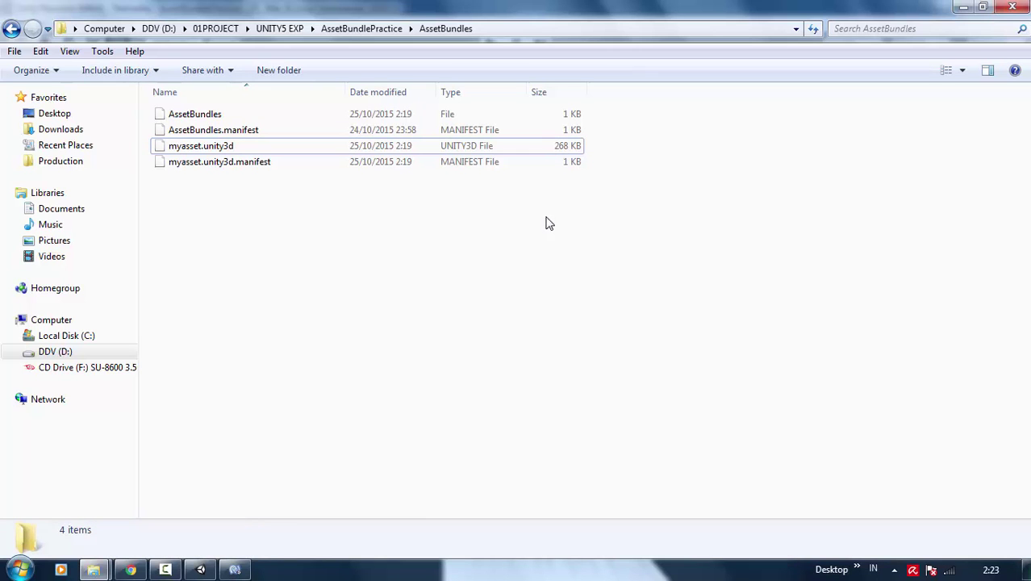
pyautogui.click(200, 570)
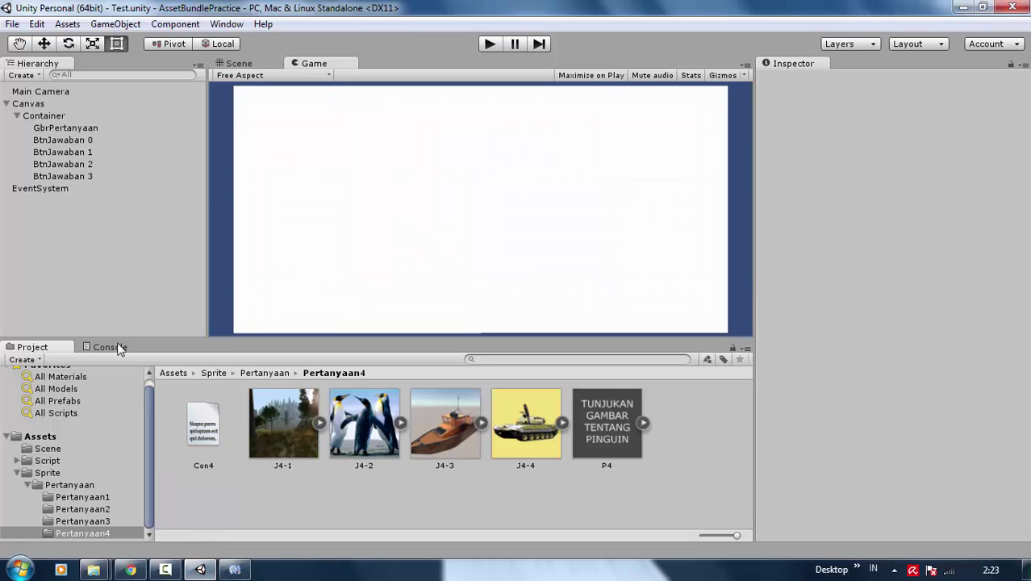
# - Widen the Hierarchy panel and run Assets > Build AssetBundles to repack the bundles
pyautogui.moveTo(209, 166); pyautogui.dragTo(248, 166)
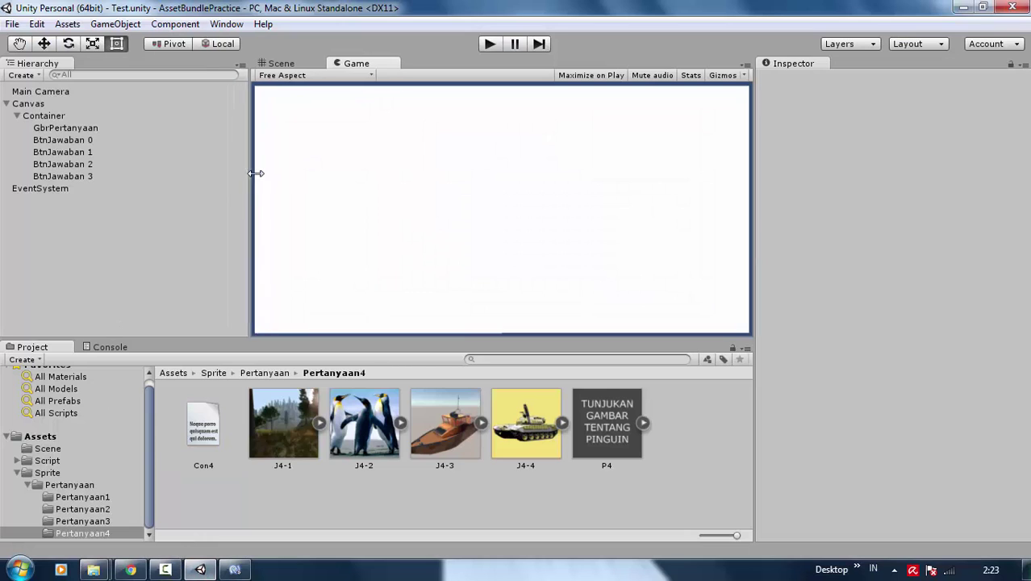
pyautogui.click(12, 24)
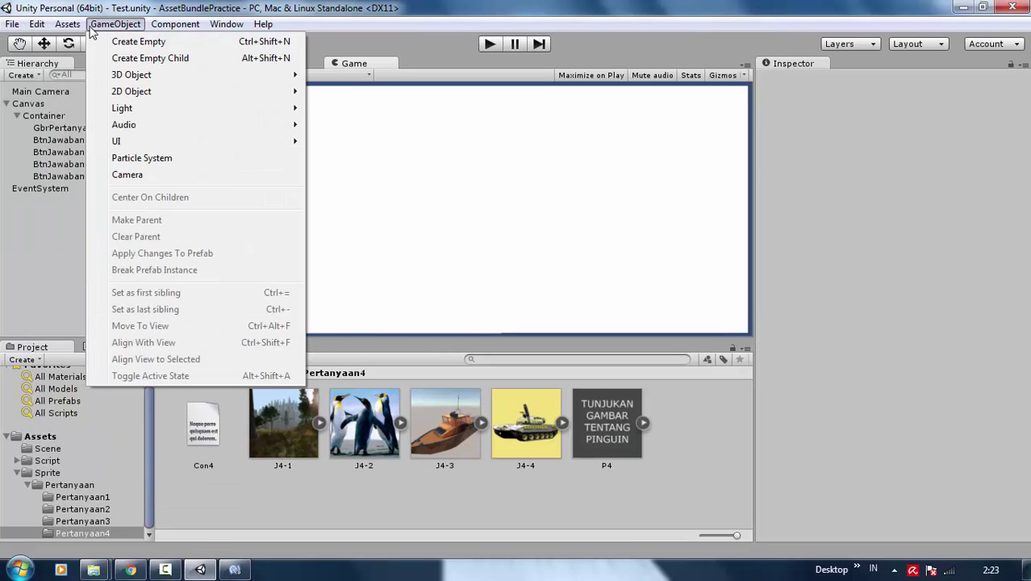
pyautogui.moveTo(68, 24)
pyautogui.click(91, 304)
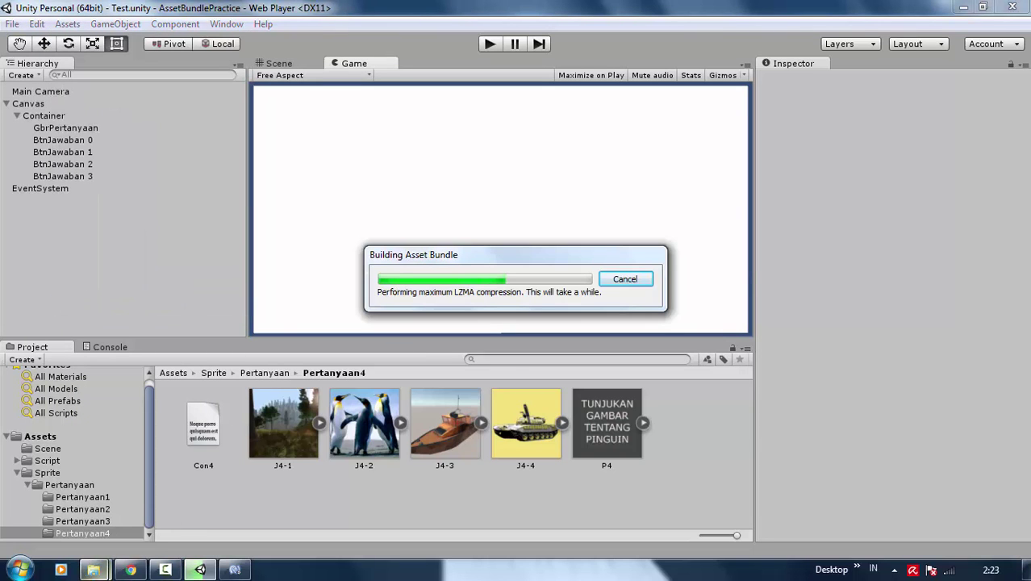
pyautogui.moveTo(94, 569)
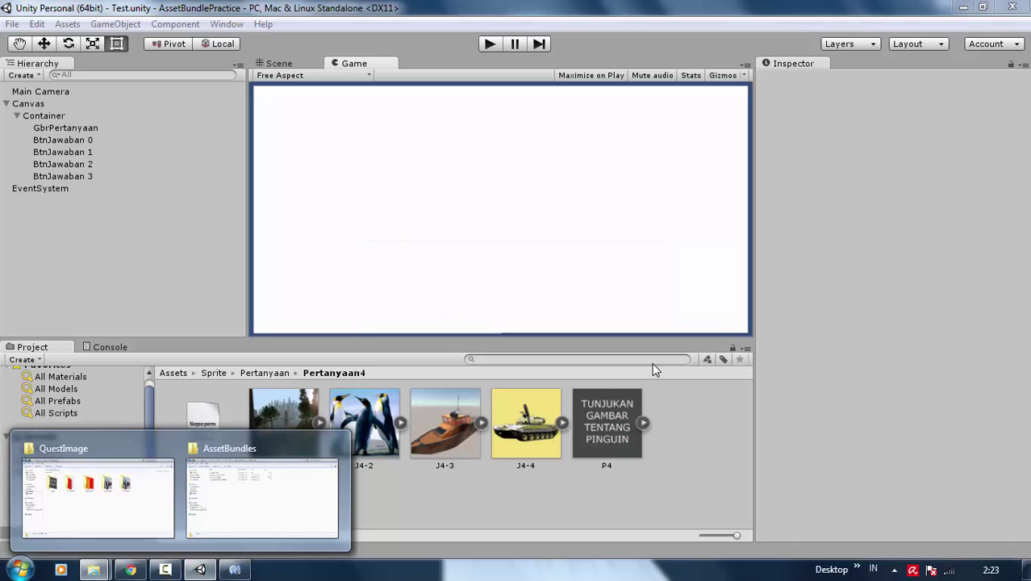
# - Confirm the rebuilt myasset.unity3d now measures 8,643 KB in the AssetBundles folder
pyautogui.click(221, 502)
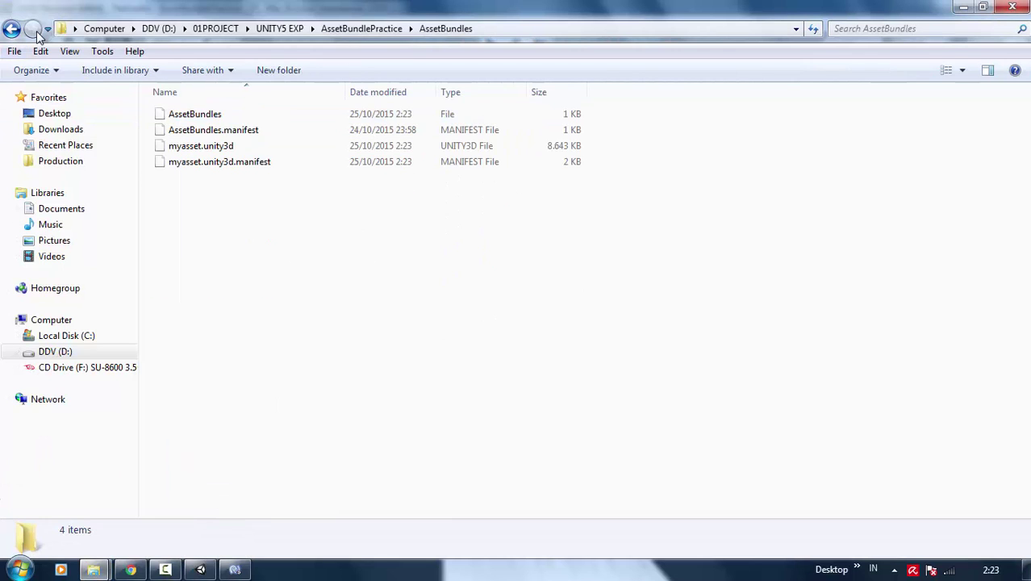
pyautogui.click(578, 147)
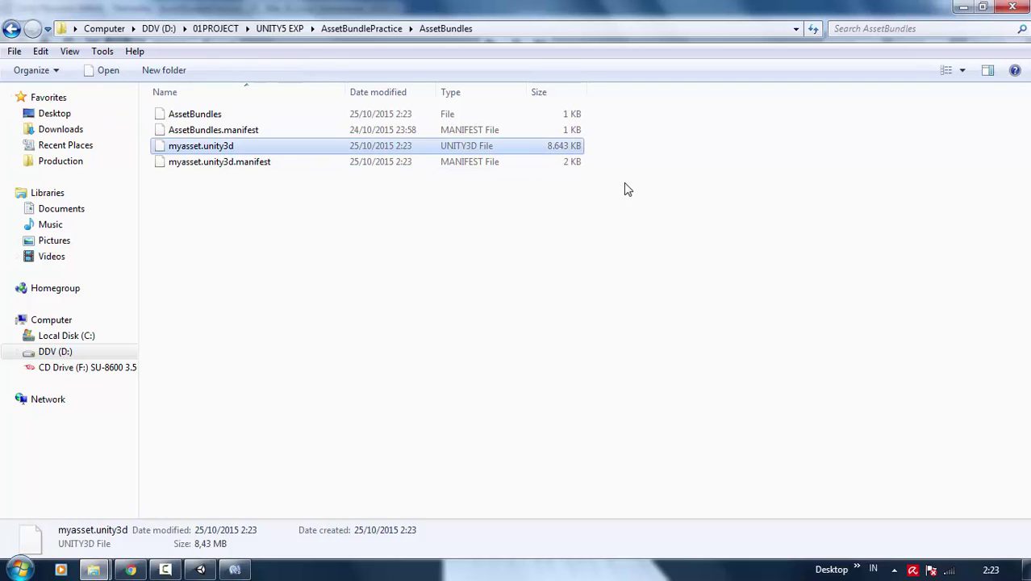
pyautogui.click(628, 188)
pyautogui.moveTo(161, 569)
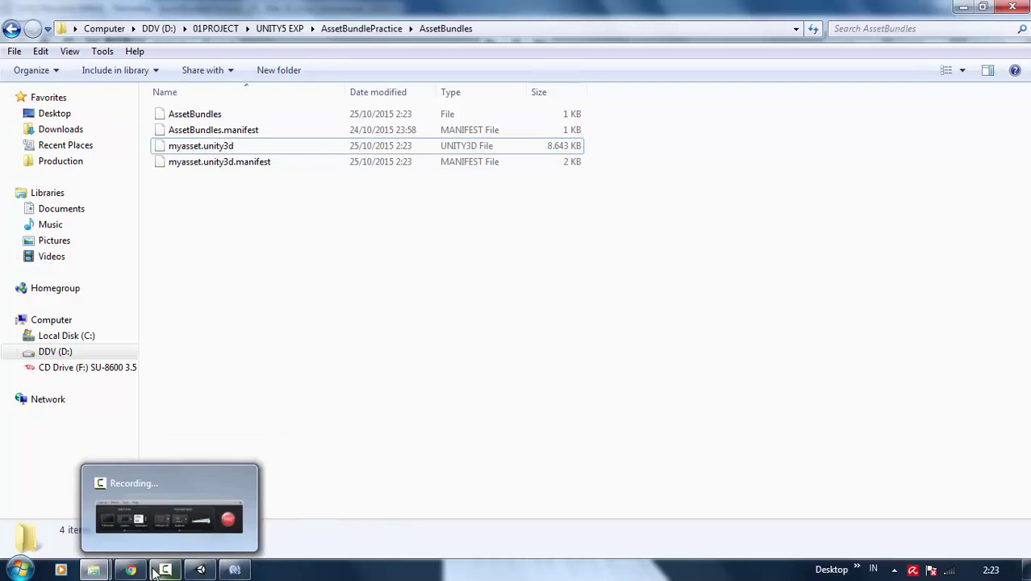
pyautogui.moveTo(201, 571)
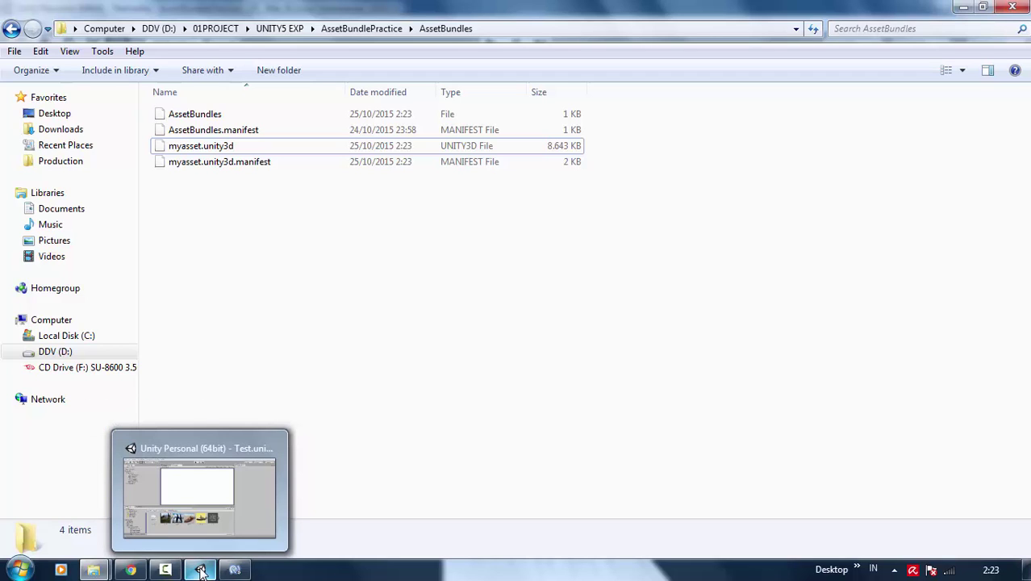
pyautogui.click(201, 572)
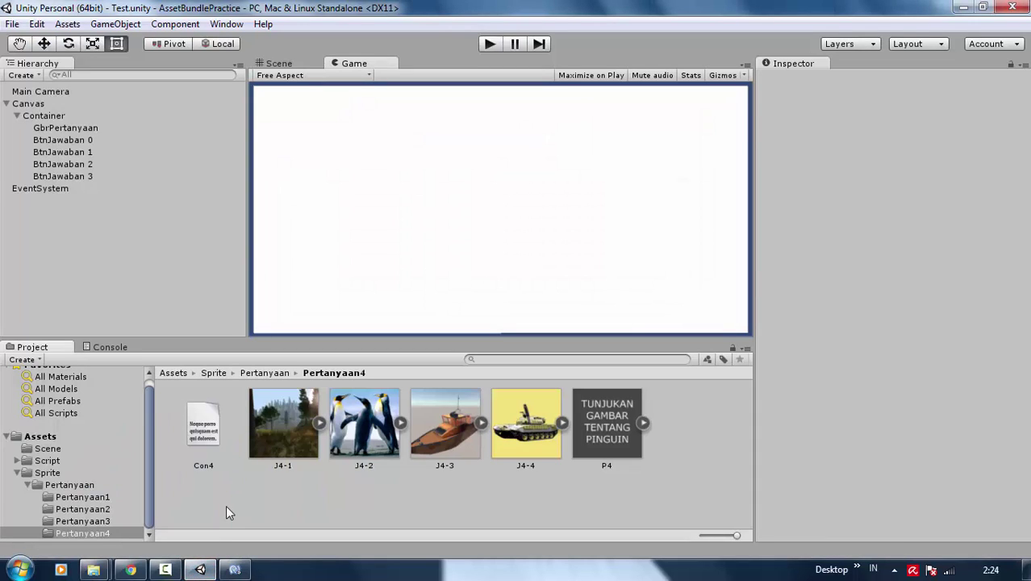
# - Set Container's Pertanyaan Ke to 3 and play-test question 3
pyautogui.click(25, 484)
pyautogui.click(17, 480)
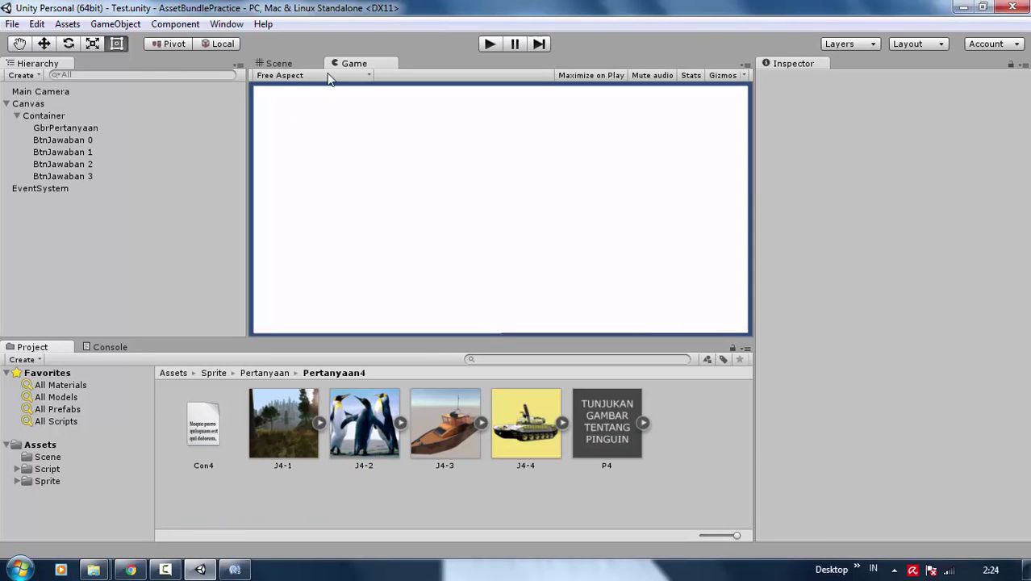
pyautogui.click(47, 115)
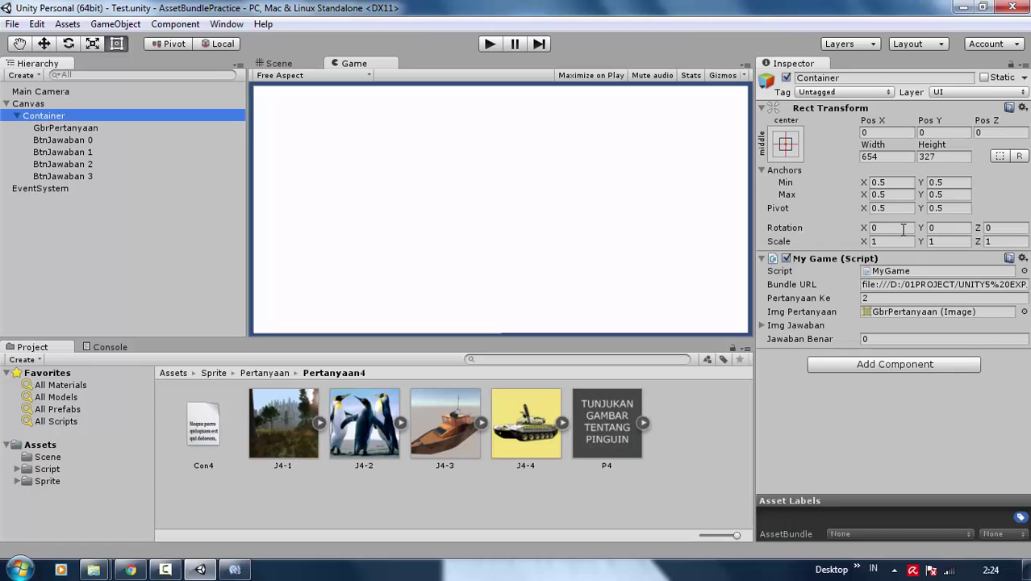
pyautogui.click(901, 298)
pyautogui.write('3')
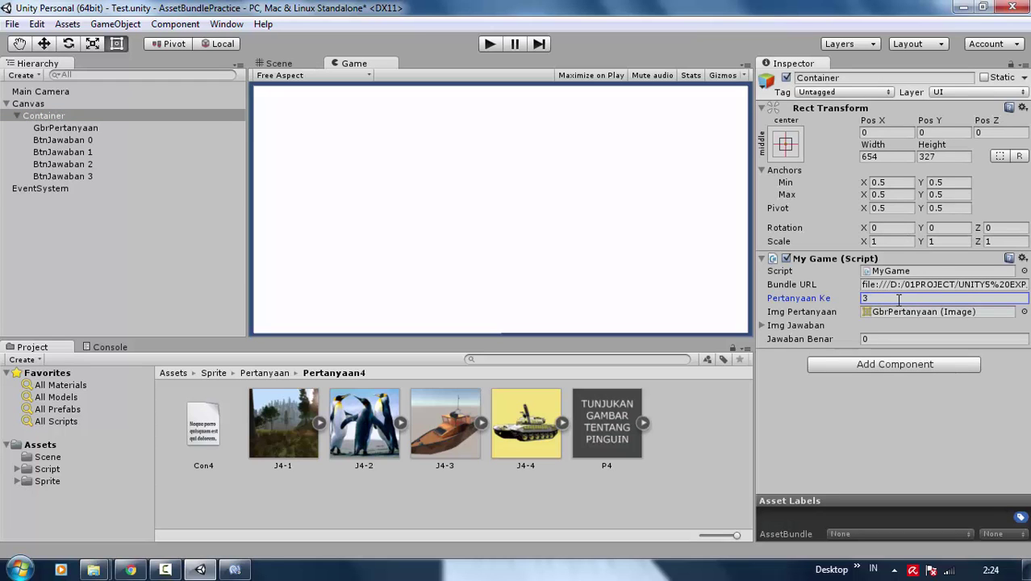
pyautogui.click(489, 45)
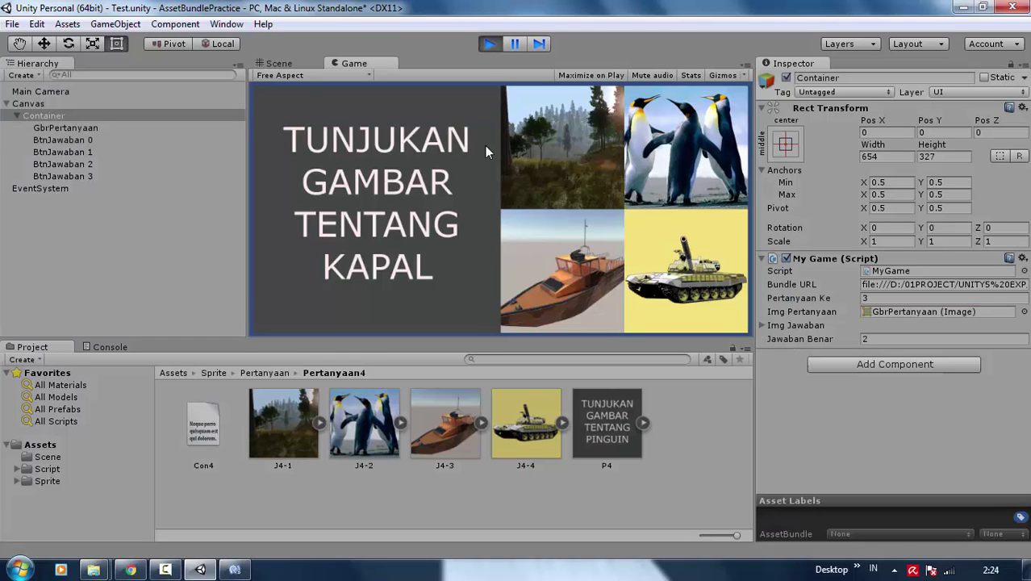
pyautogui.click(487, 46)
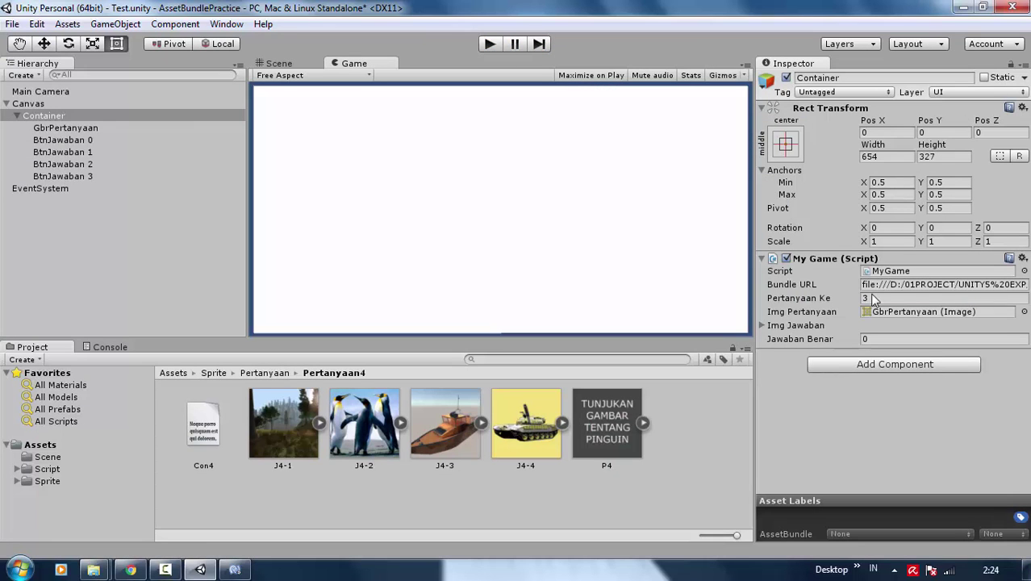
# - Change Pertanyaan Ke to 4 and play-test question 4
pyautogui.click(879, 299)
pyautogui.write('4')
pyautogui.click(489, 44)
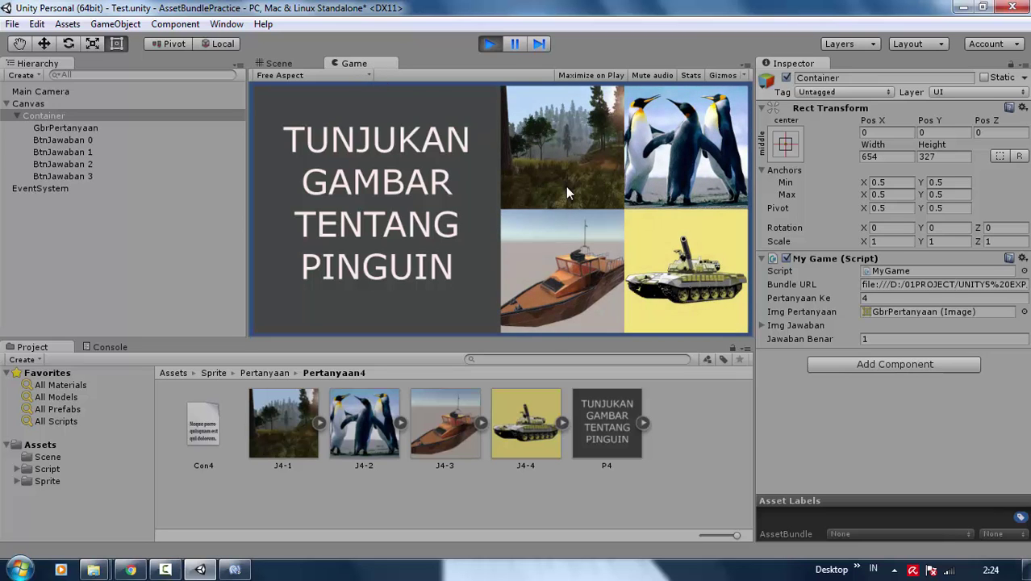
pyautogui.click(489, 43)
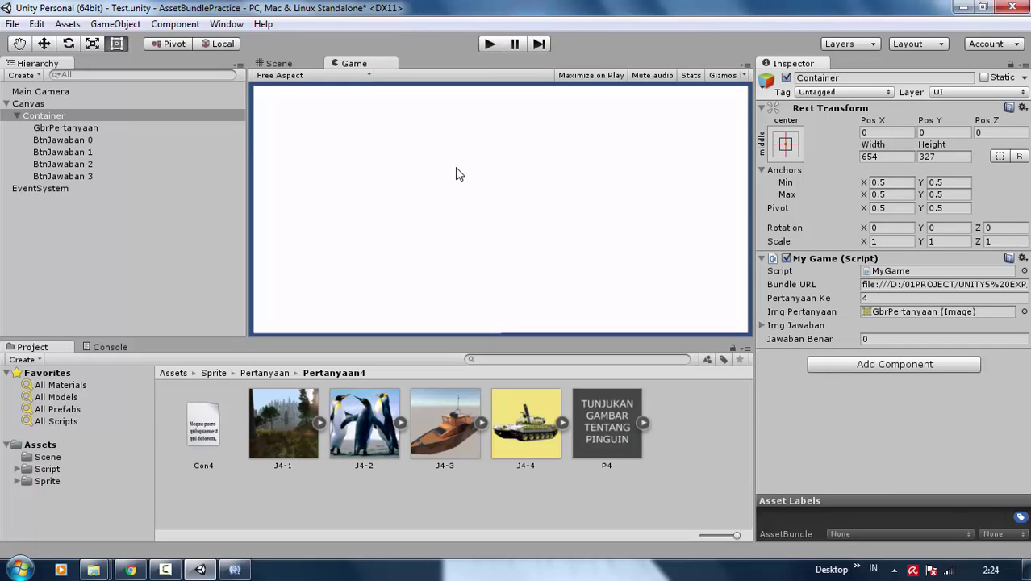
pyautogui.click(272, 453)
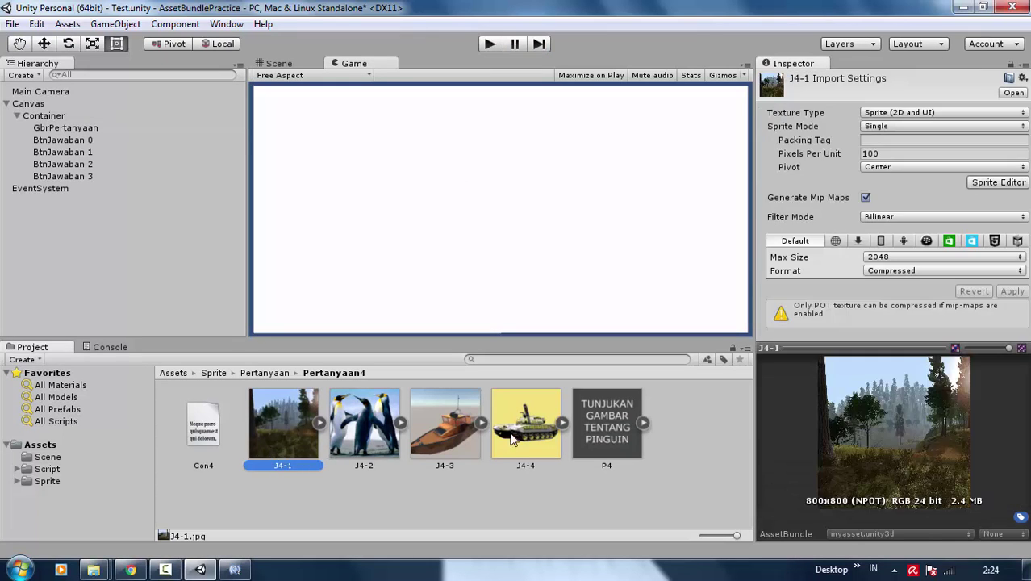
pyautogui.click(613, 426)
pyautogui.click(524, 426)
pyautogui.click(443, 426)
pyautogui.click(375, 431)
pyautogui.click(313, 430)
pyautogui.click(235, 570)
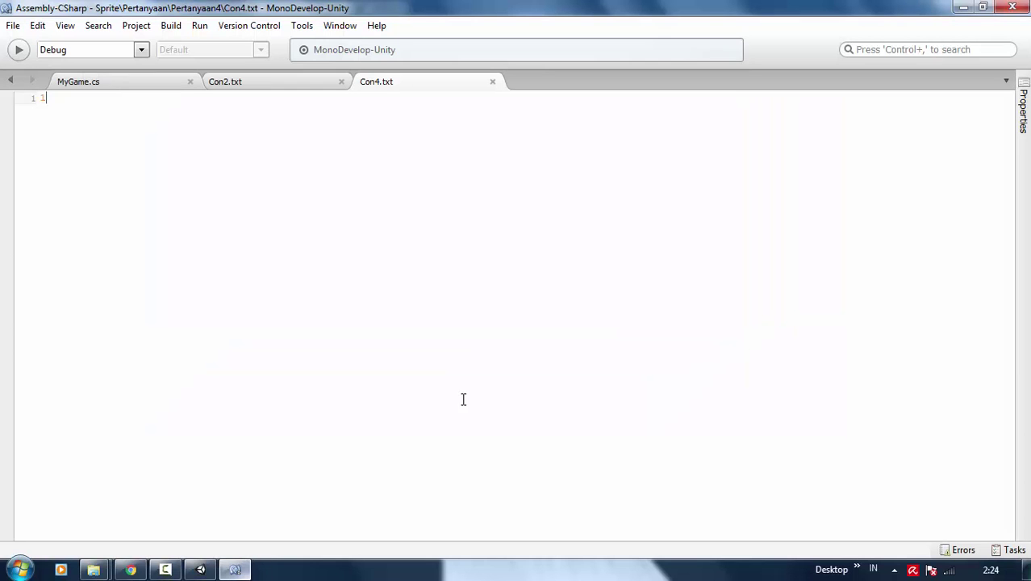
pyautogui.click(108, 84)
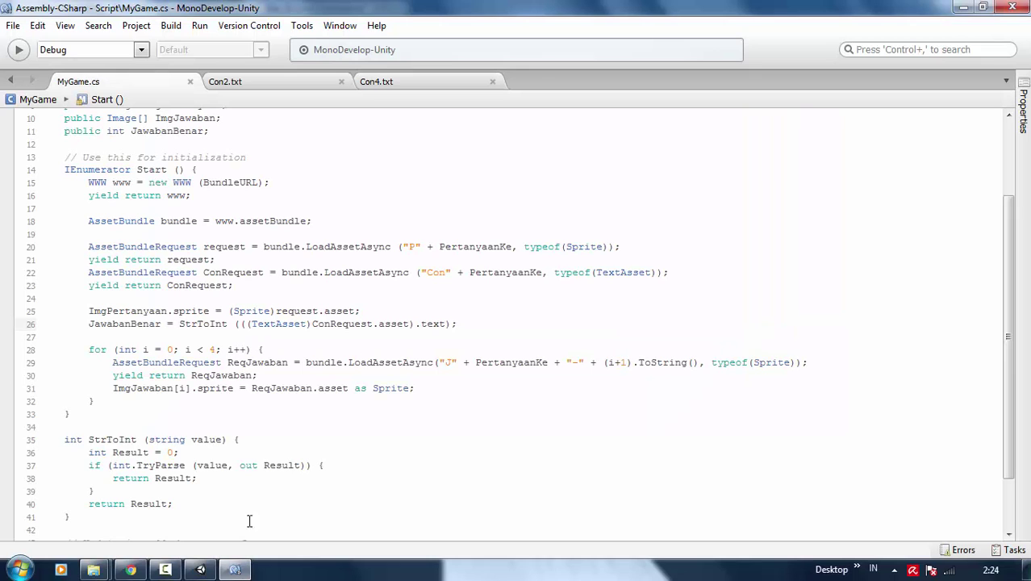
pyautogui.click(200, 570)
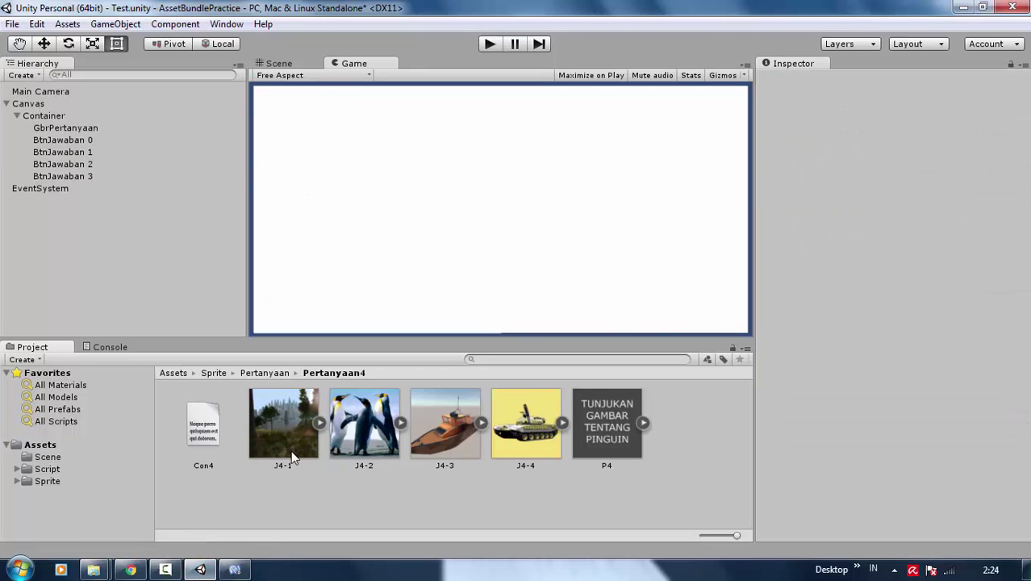
pyautogui.click(590, 434)
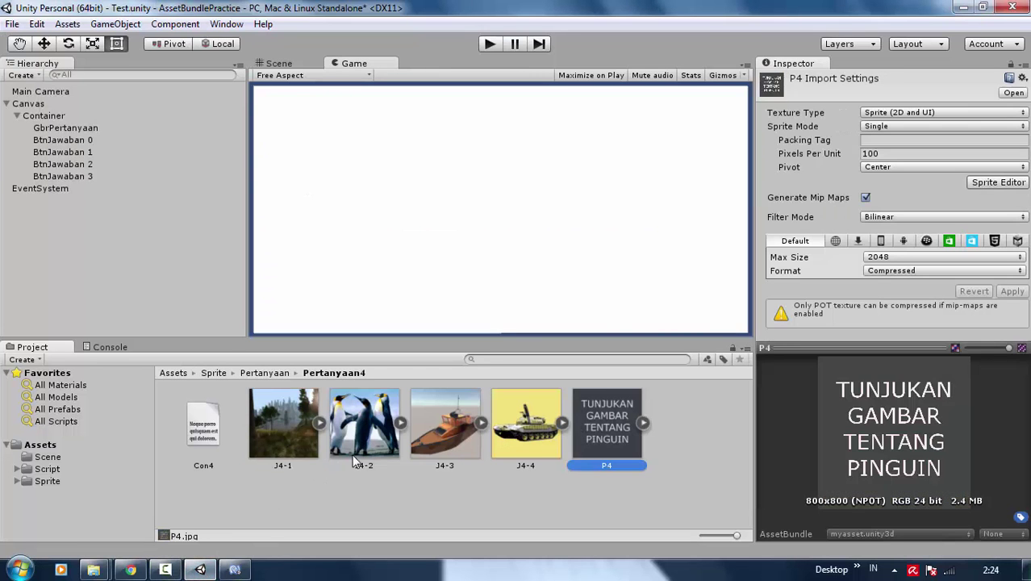
pyautogui.click(536, 463)
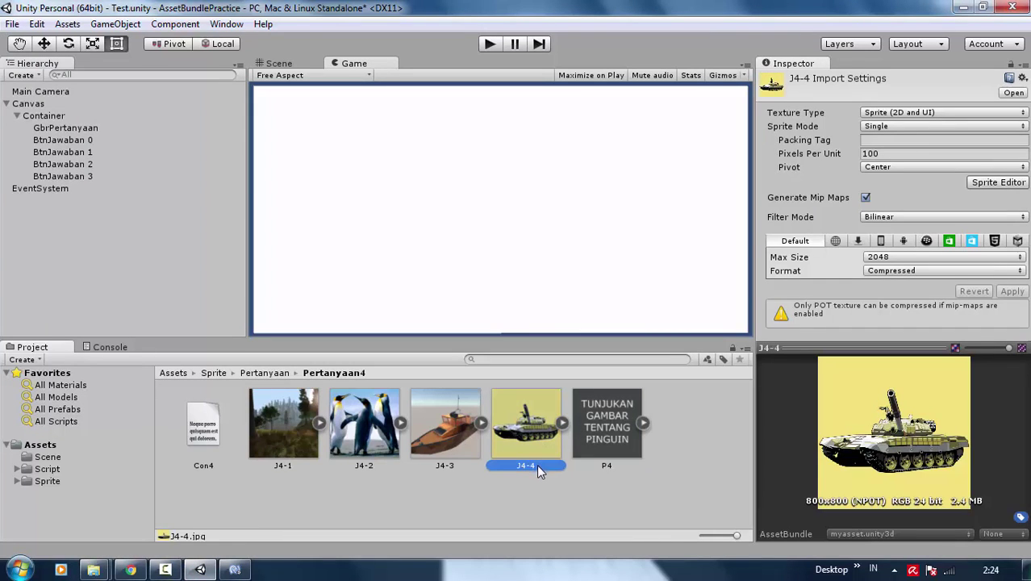
pyautogui.click(235, 570)
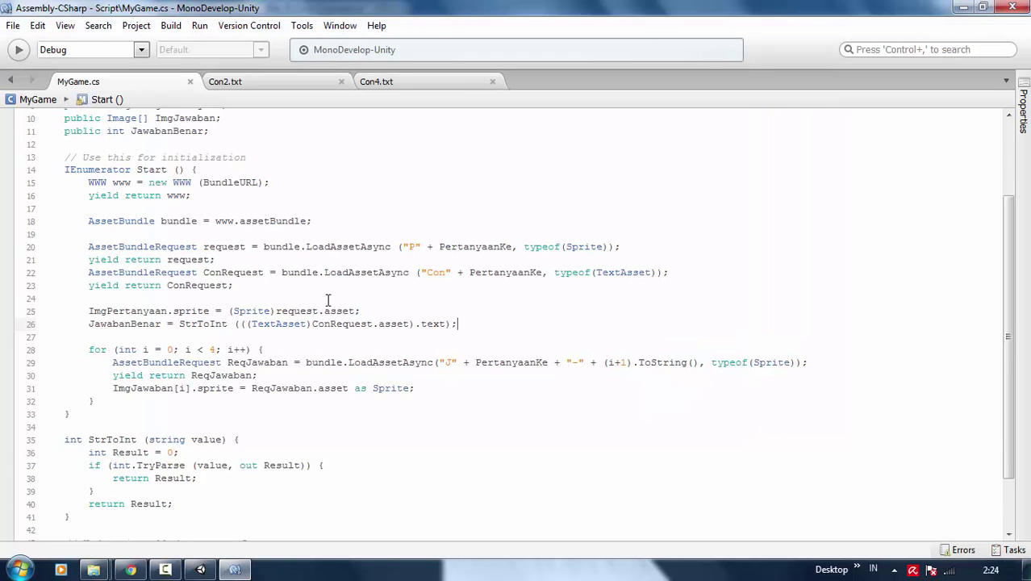
pyautogui.moveTo(221, 362); pyautogui.dragTo(450, 362)
pyautogui.click(463, 362)
pyautogui.doubleClick(500, 364)
pyautogui.click(571, 363)
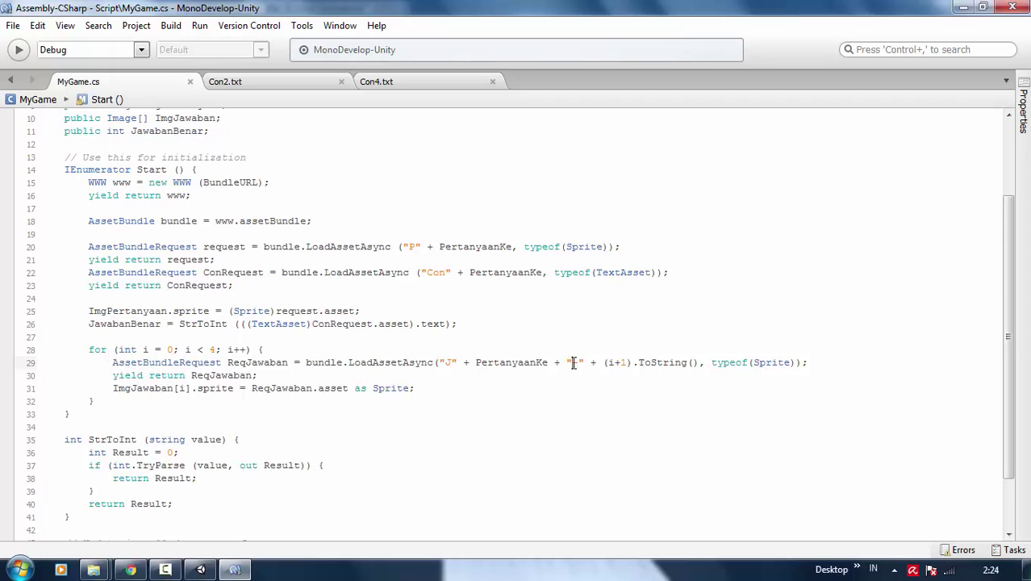
pyautogui.click(615, 362)
pyautogui.moveTo(627, 363); pyautogui.dragTo(612, 363)
pyautogui.click(611, 363)
pyautogui.click(619, 363)
pyautogui.click(233, 571)
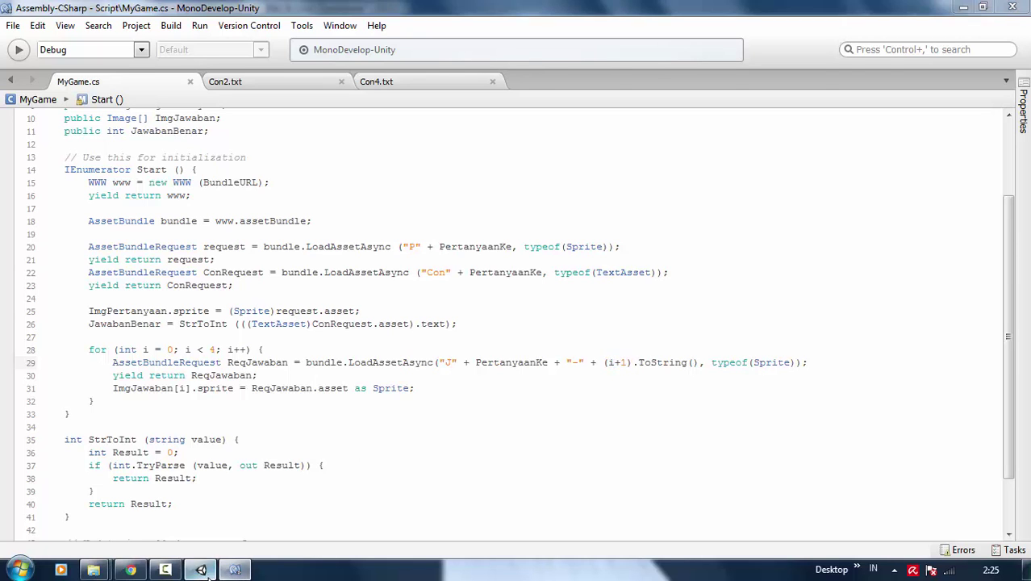
pyautogui.click(296, 436)
pyautogui.click(371, 440)
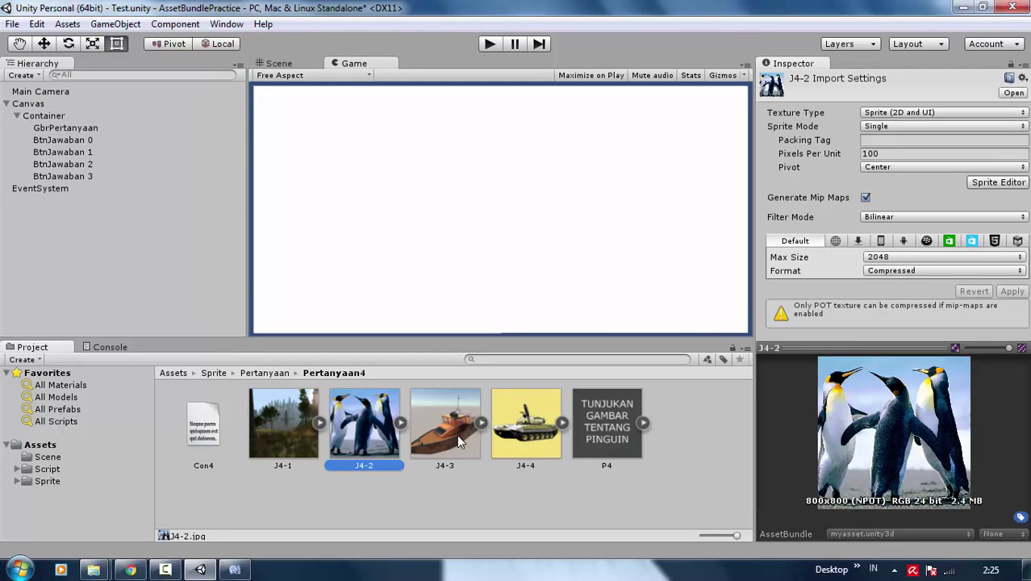
pyautogui.click(457, 434)
pyautogui.click(508, 461)
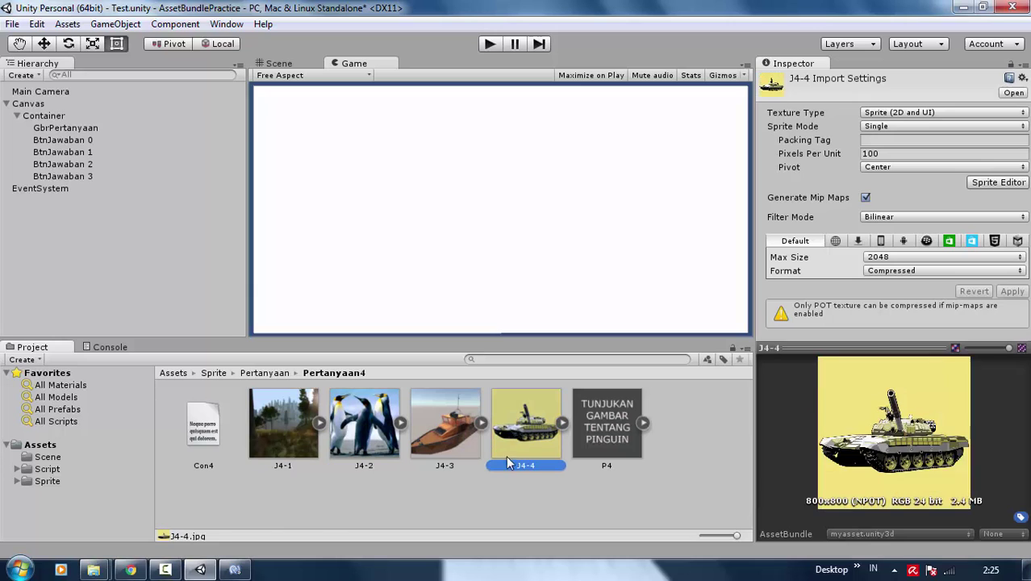
pyautogui.click(480, 501)
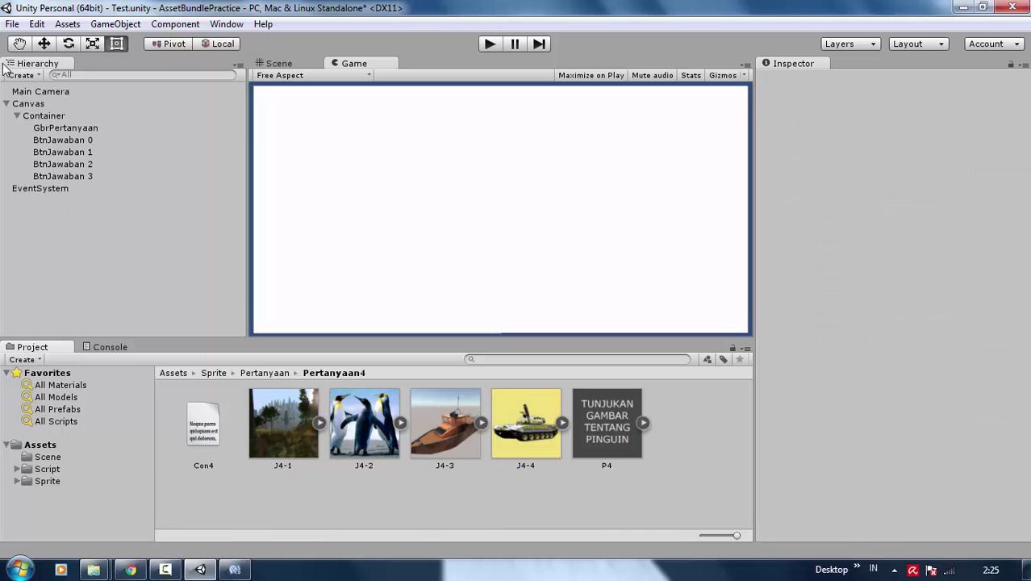
# - Open the Player settings via Edit > Project Settings > Player
pyautogui.click(16, 24)
pyautogui.click(81, 8)
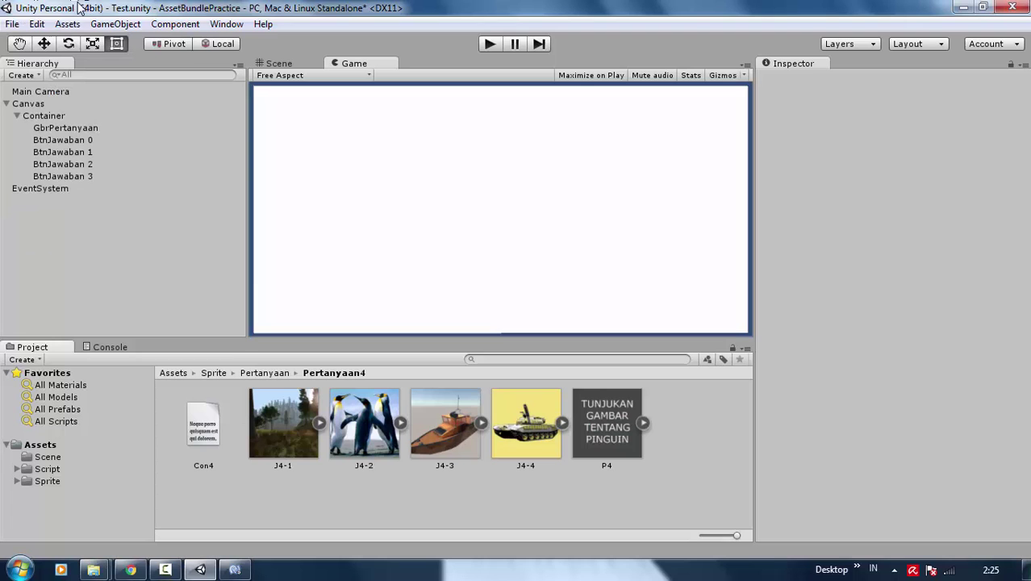
pyautogui.click(37, 24)
pyautogui.moveTo(123, 402)
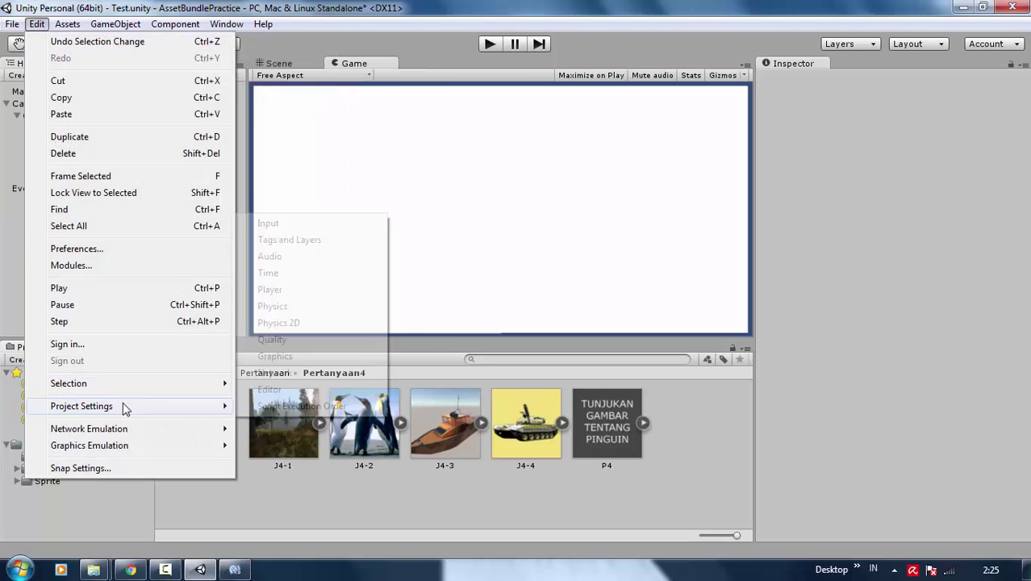
pyautogui.click(270, 289)
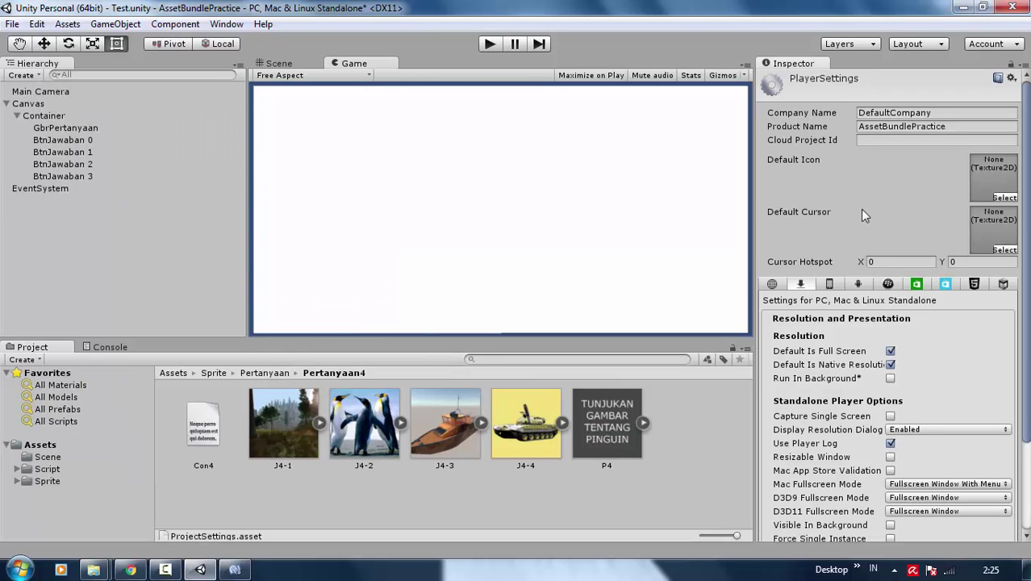
# - Tick Run In Background and Resizable Window under Resolution and Presentation
pyautogui.click(958, 118)
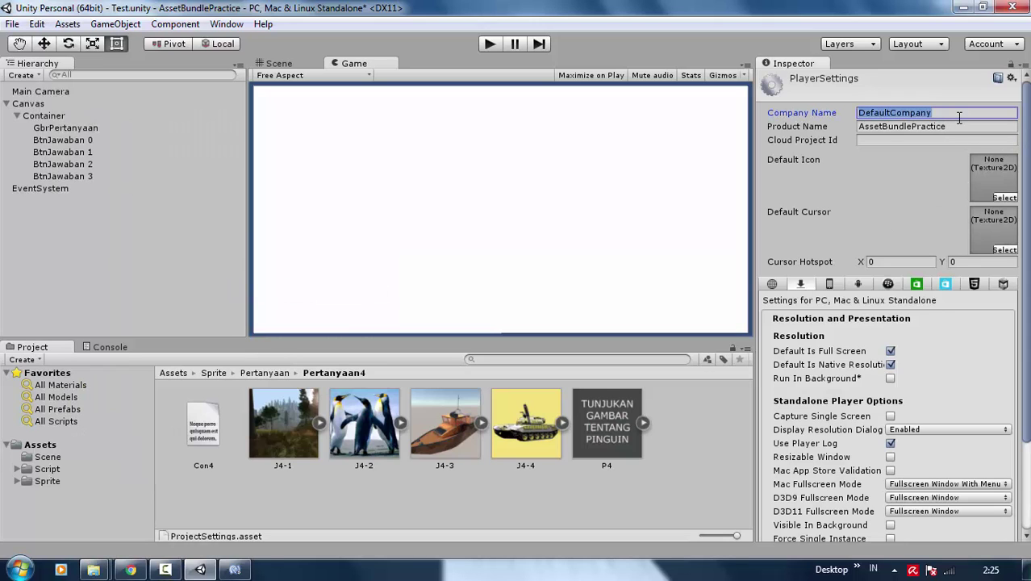
pyautogui.scroll(-5, 1027, 242)
pyautogui.scroll(5, 1027, 242)
pyautogui.scroll(-3, 1028, 252)
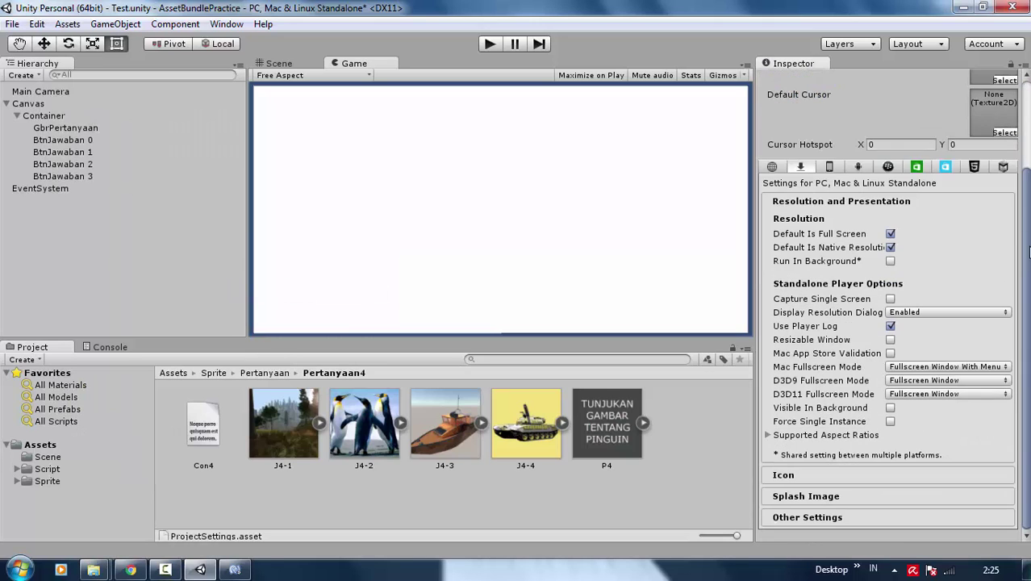
pyautogui.click(889, 261)
pyautogui.click(890, 340)
pyautogui.click(452, 224)
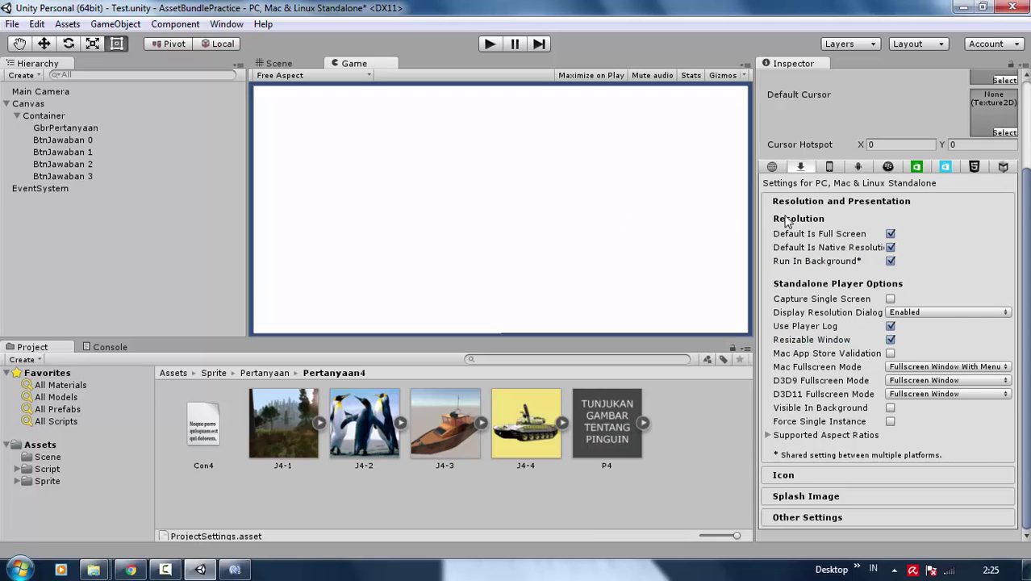
pyautogui.click(12, 25)
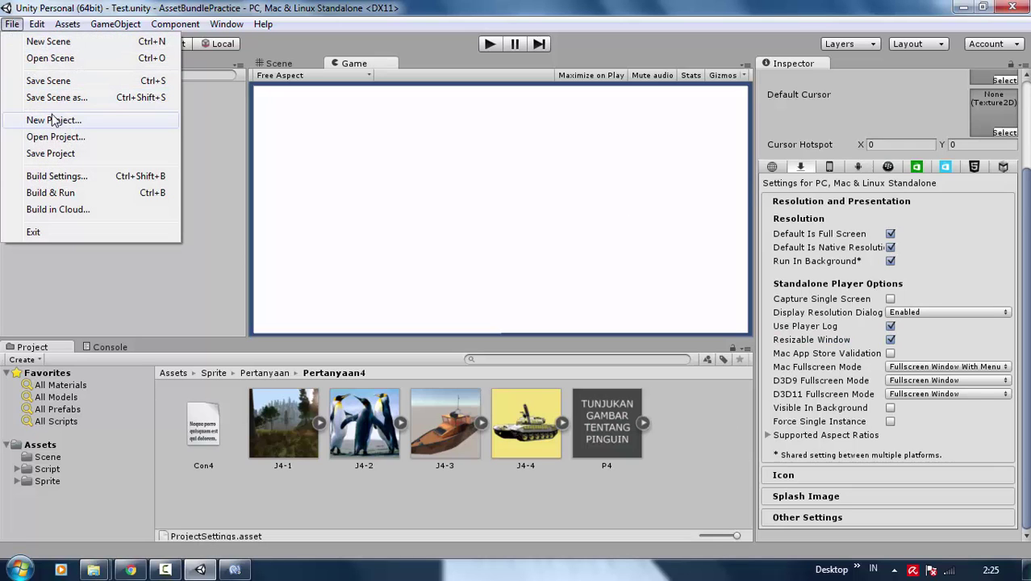
# - Save the project and add the Test scene in Build Settings
pyautogui.click(69, 153)
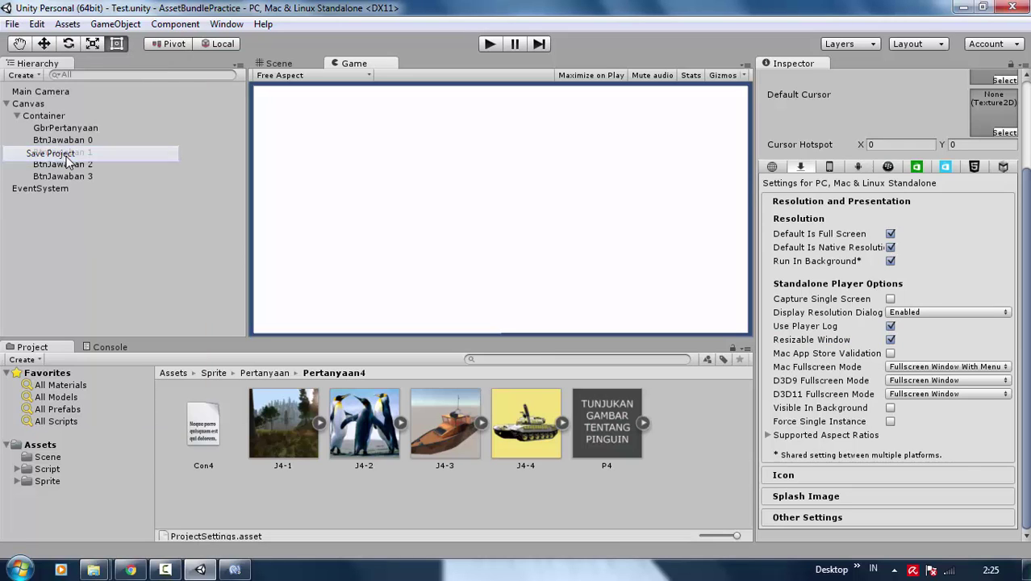
pyautogui.click(12, 24)
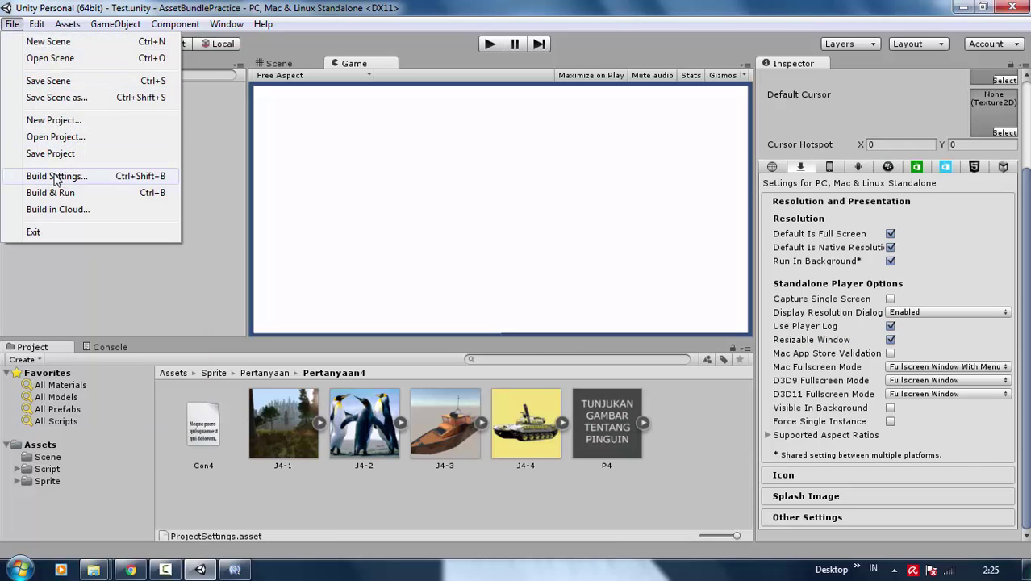
pyautogui.click(58, 176)
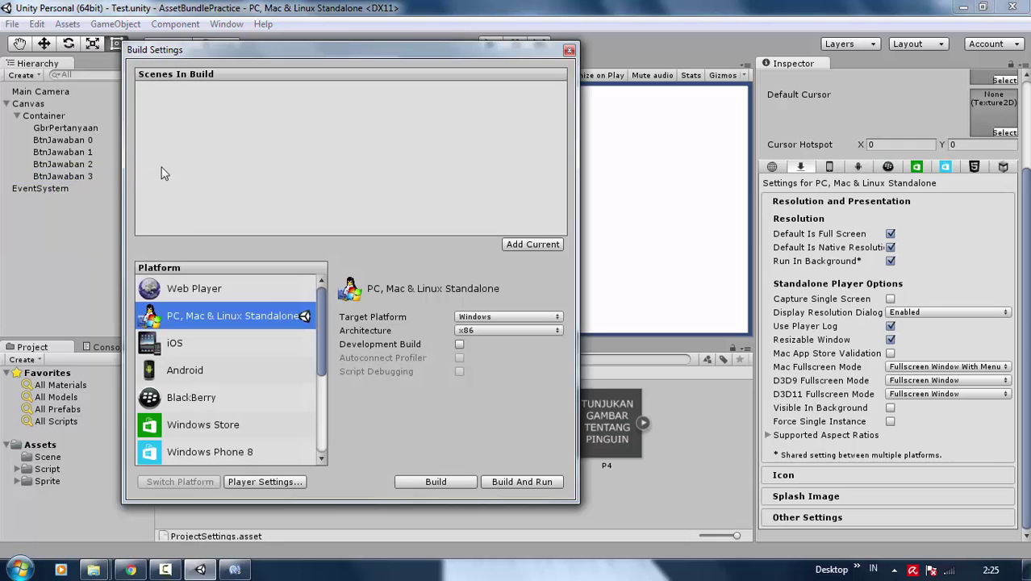
pyautogui.click(517, 248)
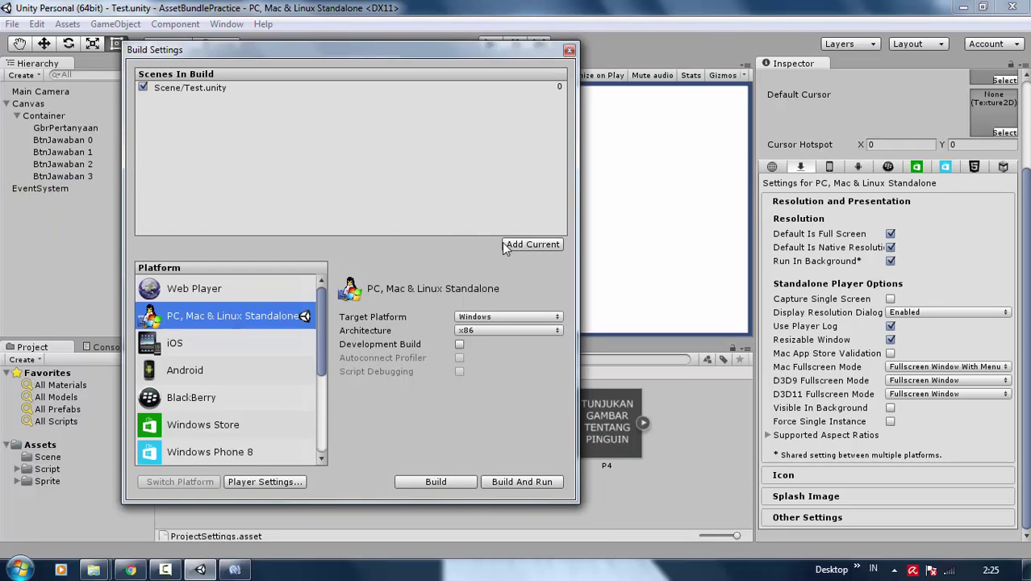
# - Build the standalone player as Bundle into a new Build folder under UNITY5 EXP
pyautogui.click(435, 481)
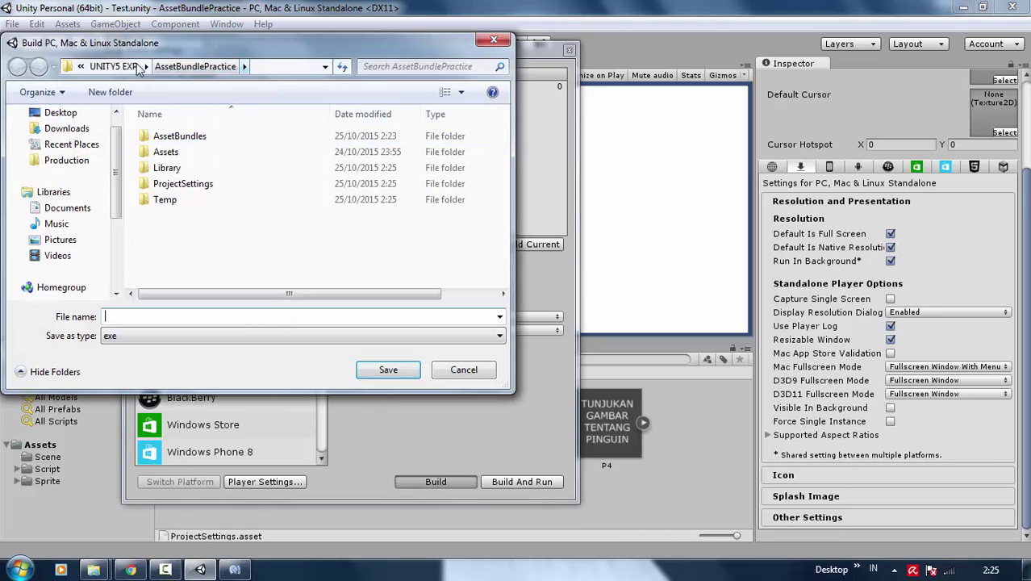
pyautogui.click(129, 67)
pyautogui.click(97, 95)
pyautogui.write('B')
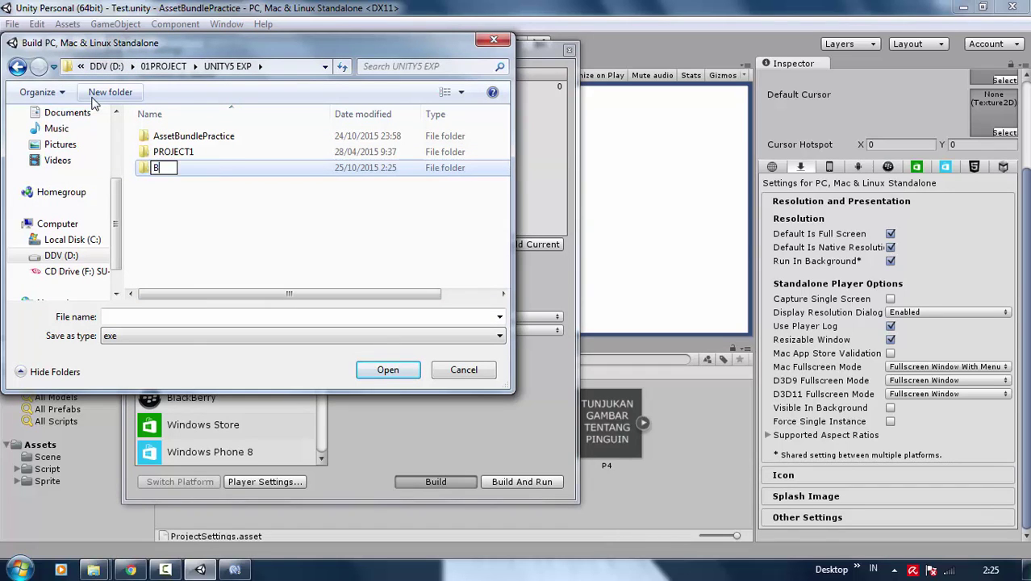
pyautogui.write('uild')
pyautogui.press('Return')
pyautogui.press('Return')
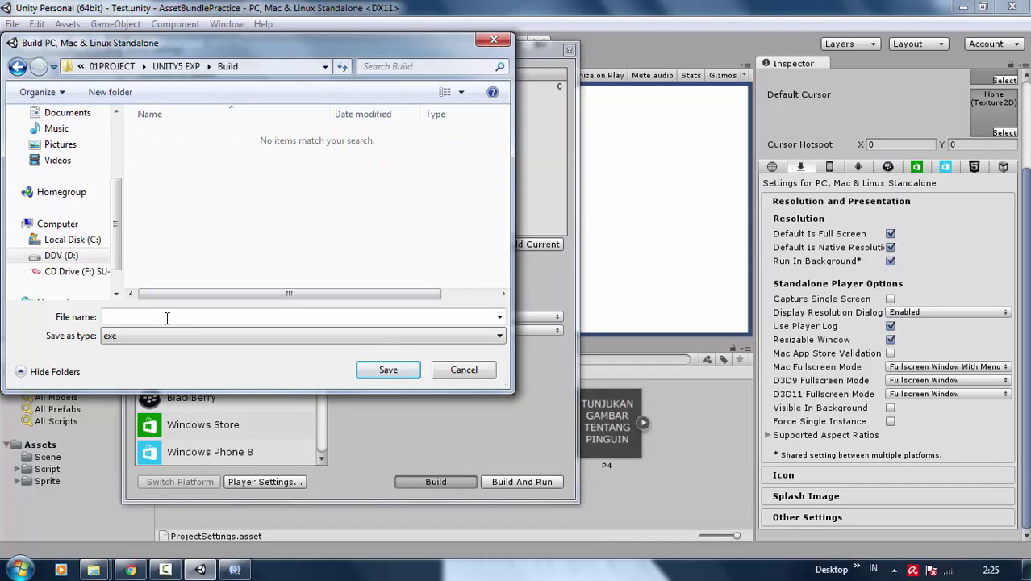
pyautogui.click(171, 315)
pyautogui.write('Bun')
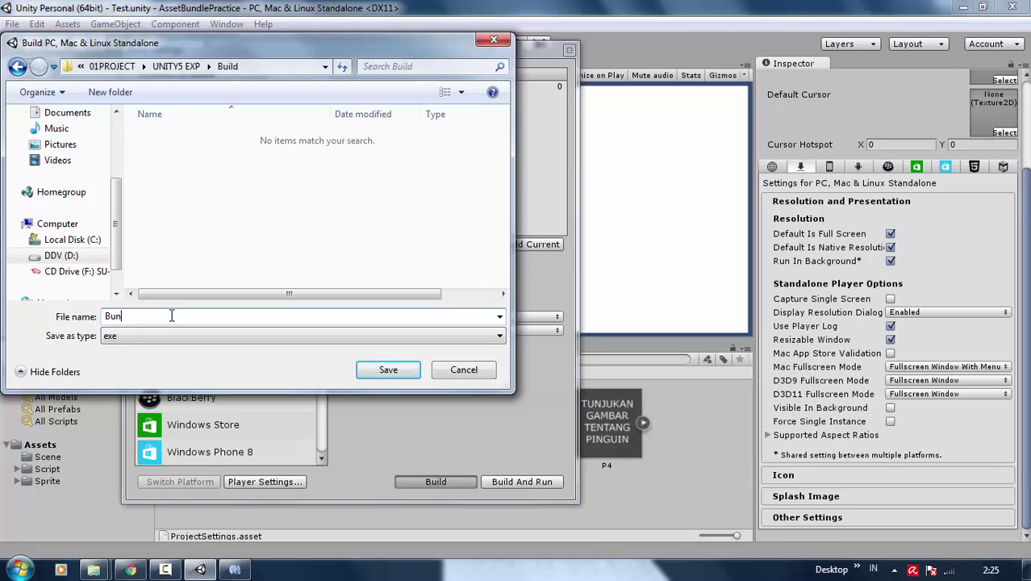
pyautogui.write('dle')
pyautogui.press('BackSpace')
pyautogui.click(365, 369)
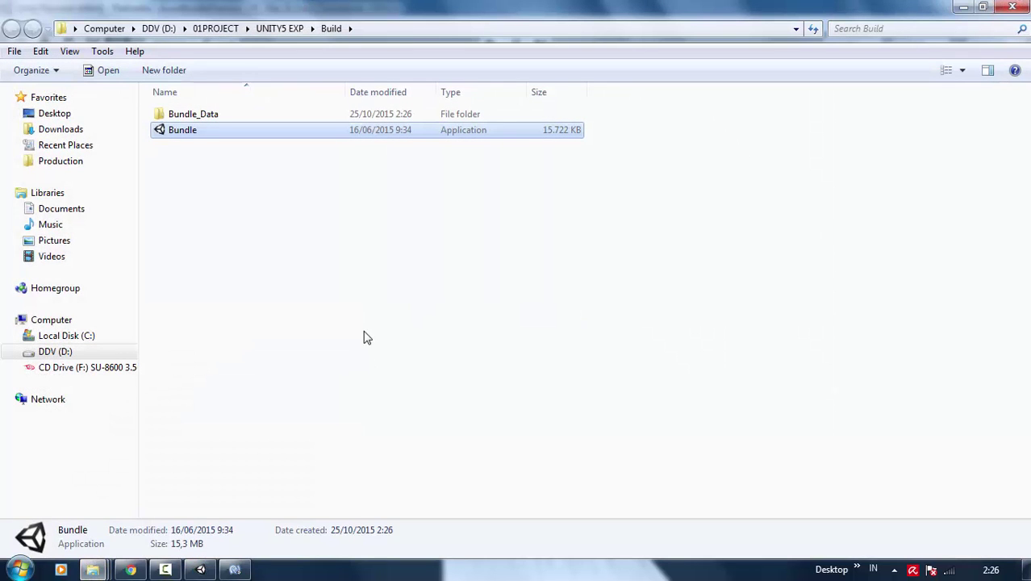
# - Launch Bundle.exe in Windowed mode at 1024 x 768
pyautogui.click(359, 311)
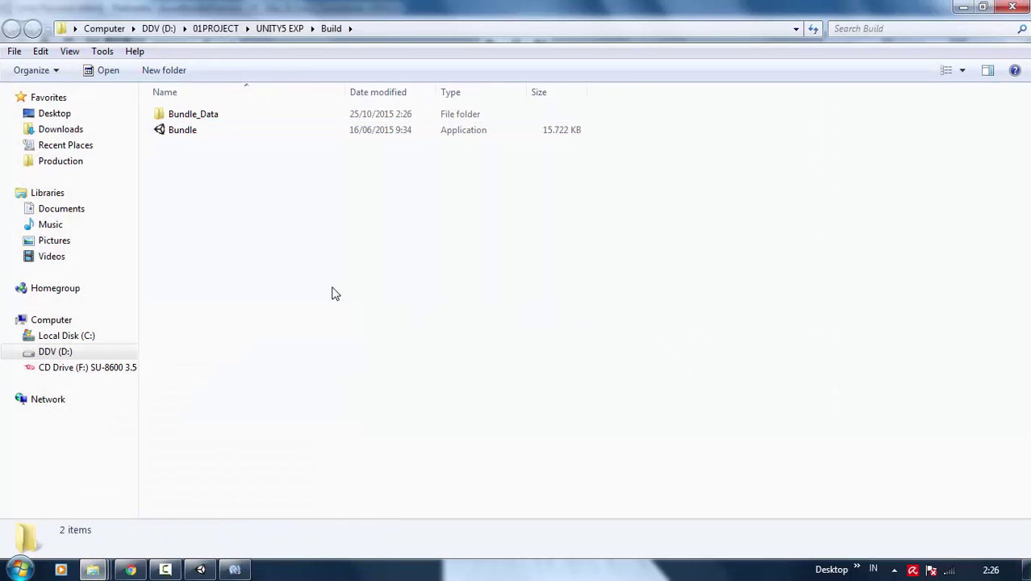
pyautogui.doubleClick(229, 133)
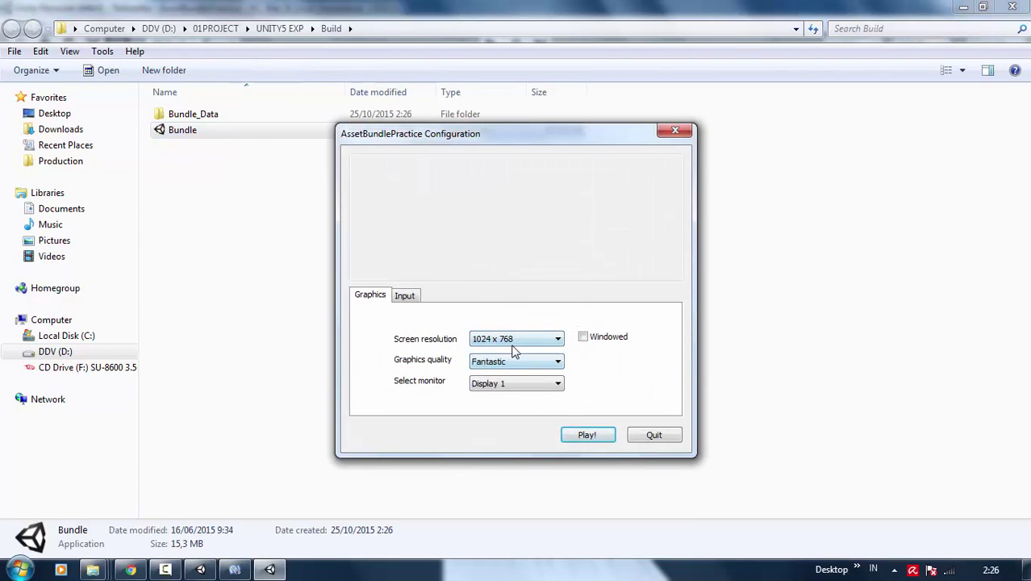
pyautogui.click(510, 345)
pyautogui.click(583, 343)
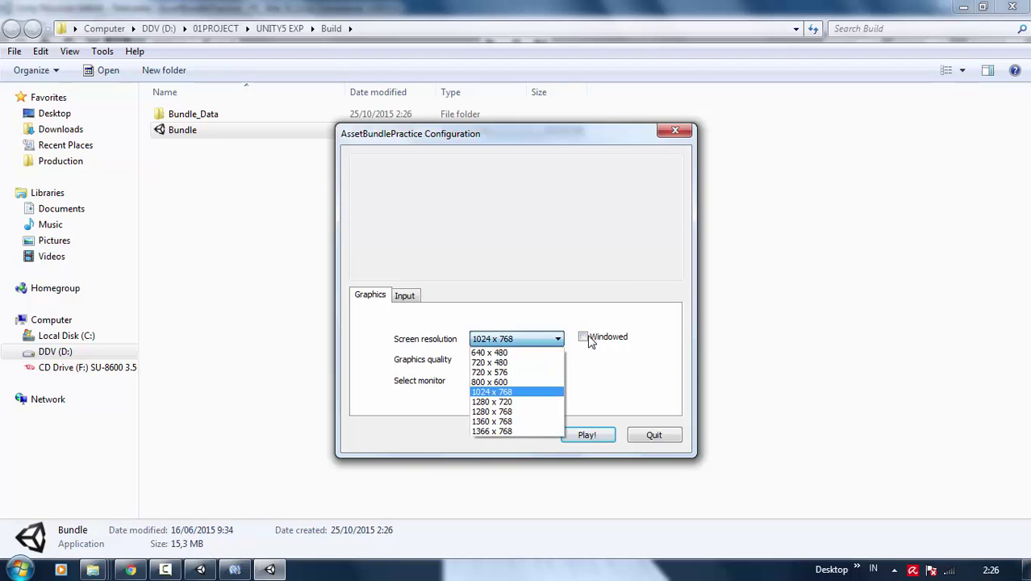
pyautogui.click(585, 338)
pyautogui.click(547, 343)
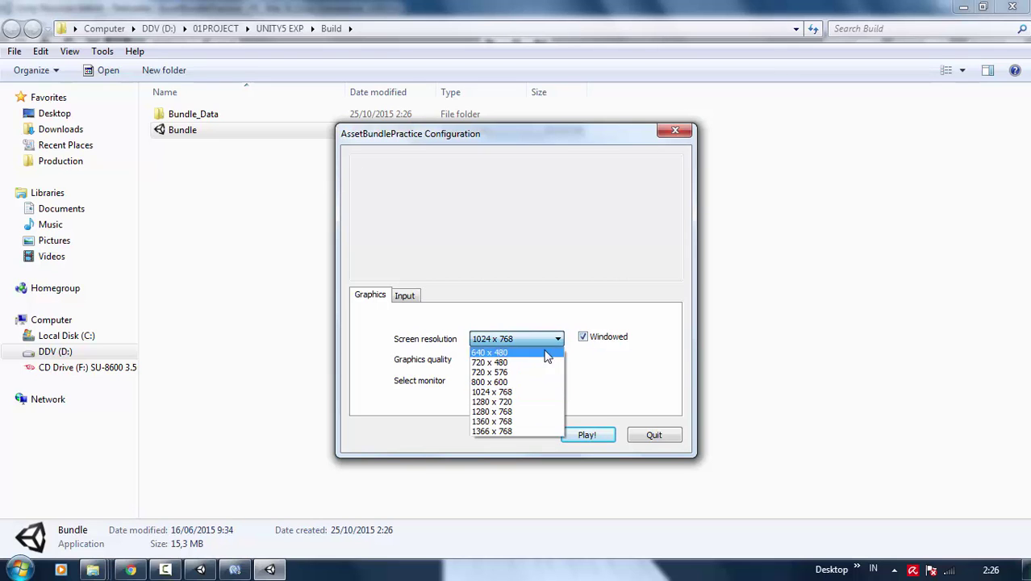
pyautogui.click(534, 393)
pyautogui.click(584, 436)
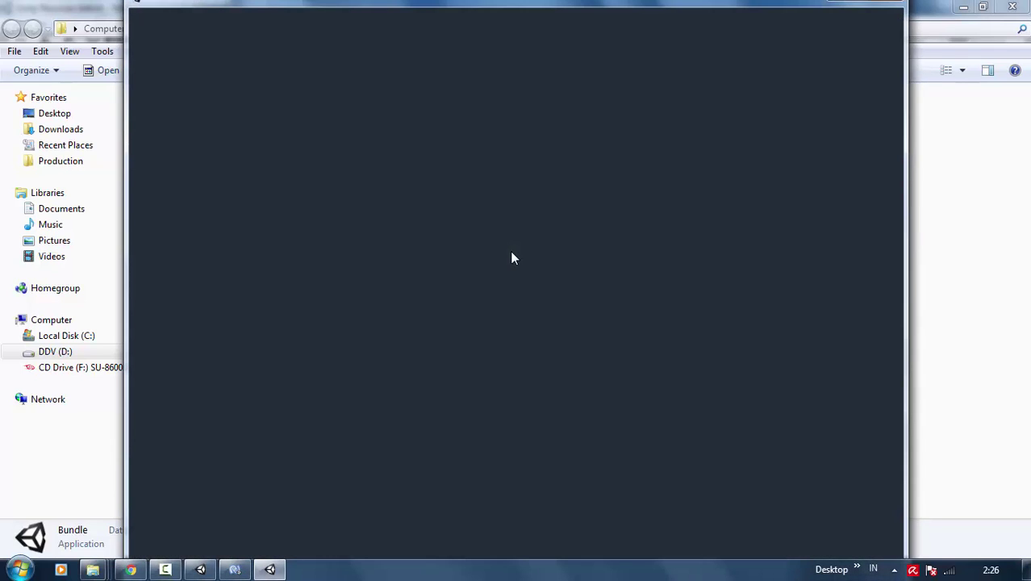
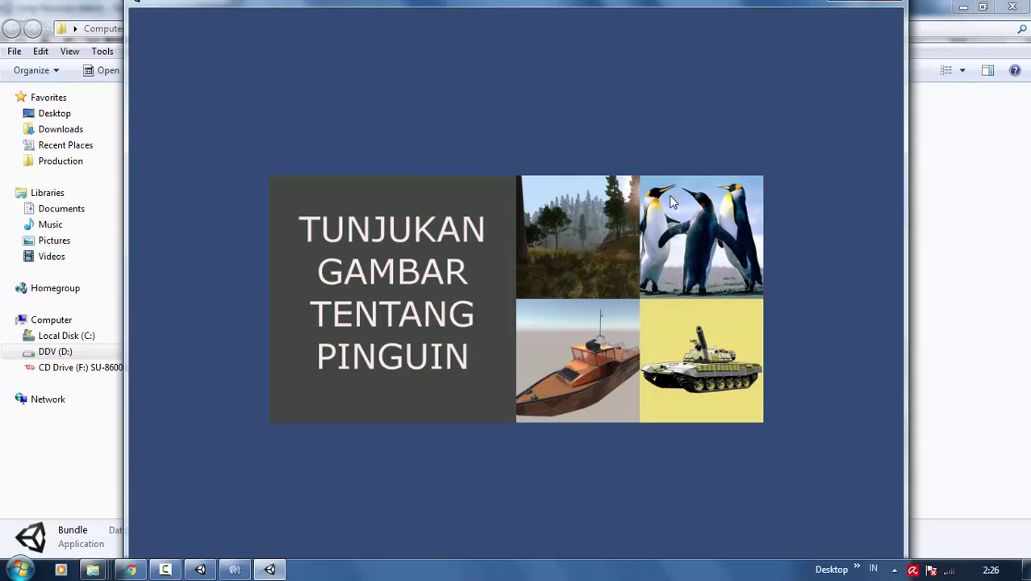
# - In Unity, select Container under Canvas to show its My Game script settings
pyautogui.click(200, 567)
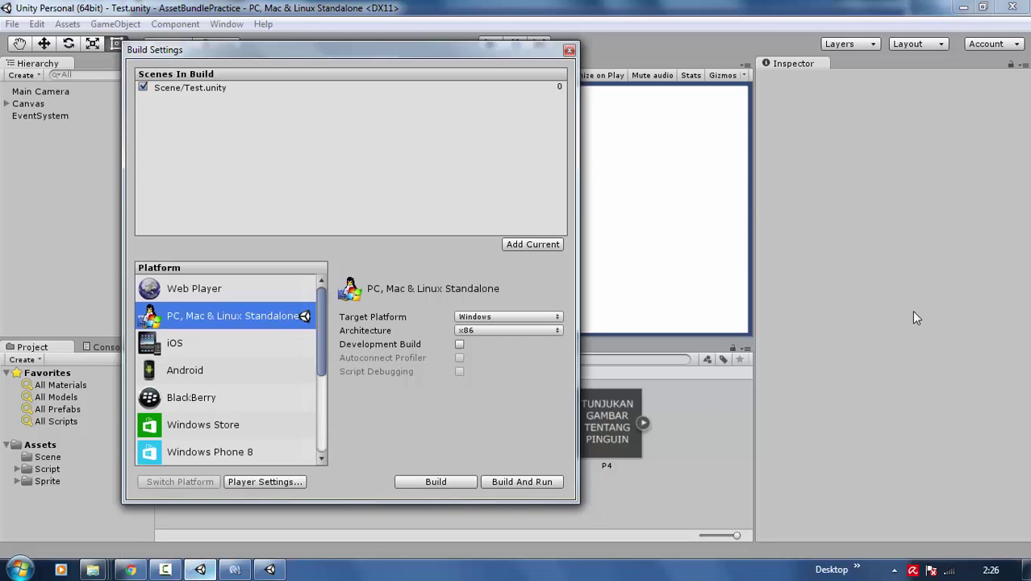
pyautogui.click(8, 105)
pyautogui.click(6, 104)
pyautogui.click(34, 118)
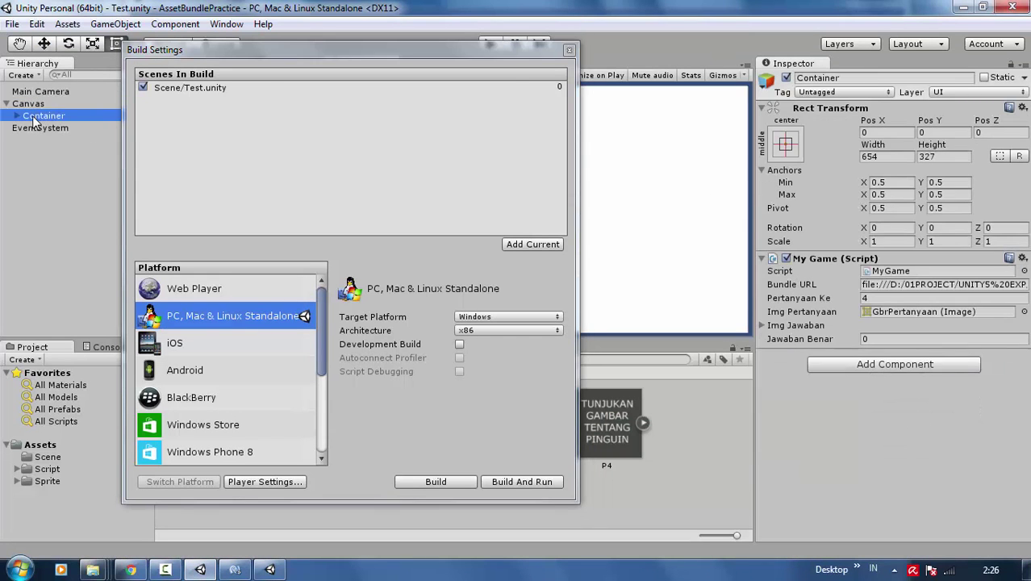
# - Close Build Settings and the running quiz game window
pyautogui.click(569, 50)
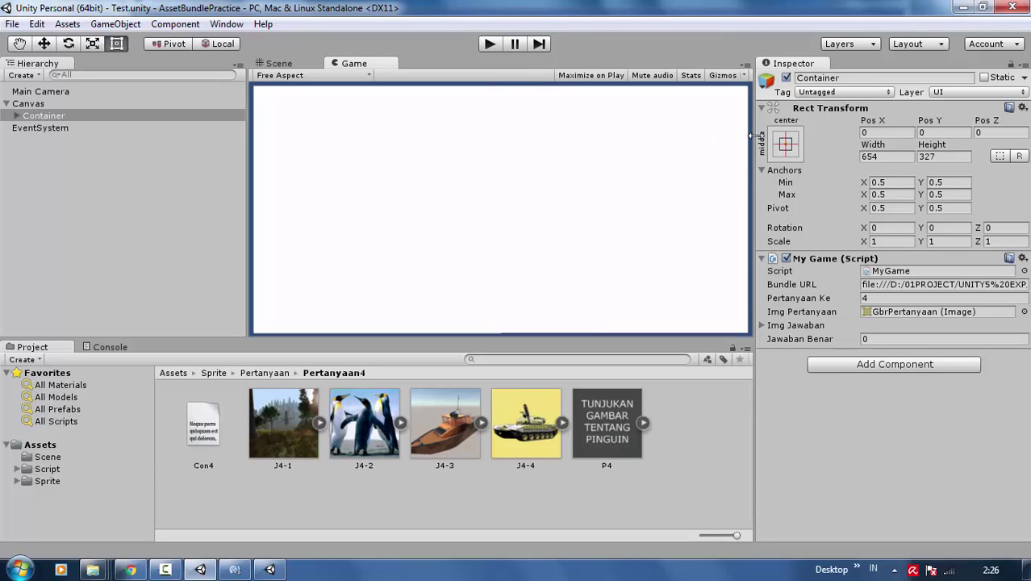
pyautogui.moveTo(755, 137); pyautogui.dragTo(761, 137)
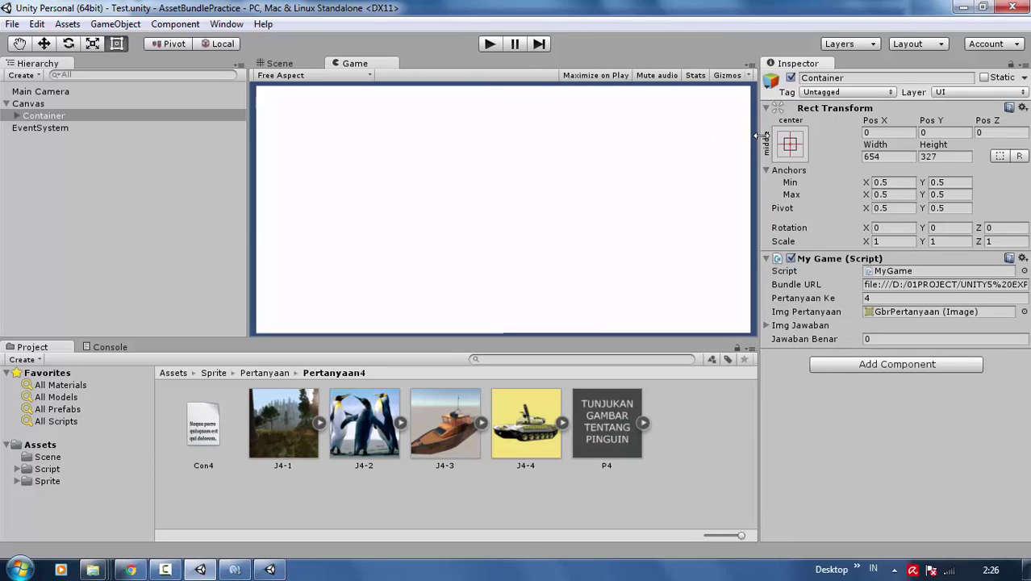
pyautogui.click(279, 570)
pyautogui.moveTo(754, 4); pyautogui.dragTo(735, 33)
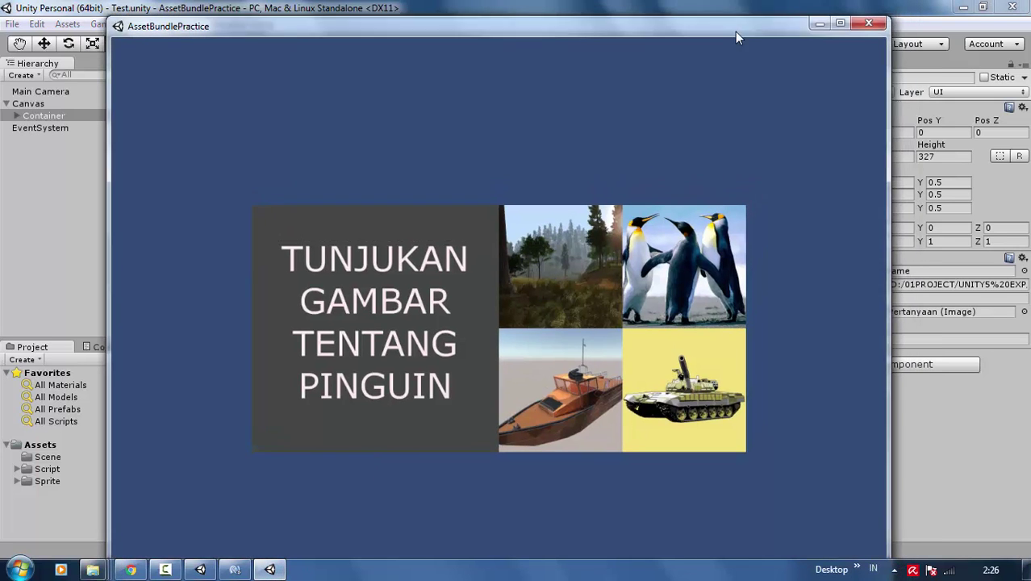
pyautogui.click(866, 28)
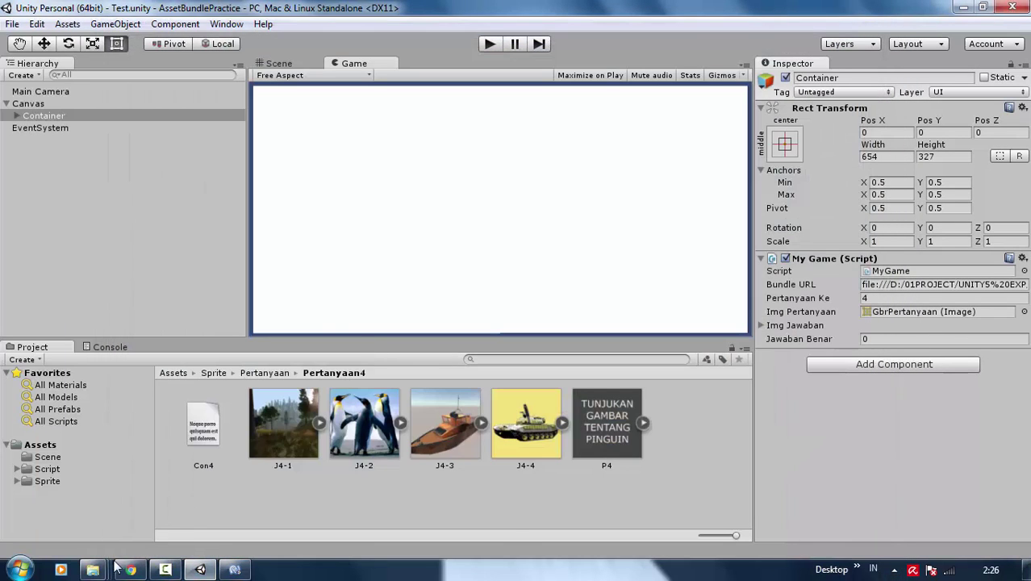
# - Check the Build folder's Properties (28,2 MB, 27 files, 10 folders), then return to Unity
pyautogui.moveTo(93, 569)
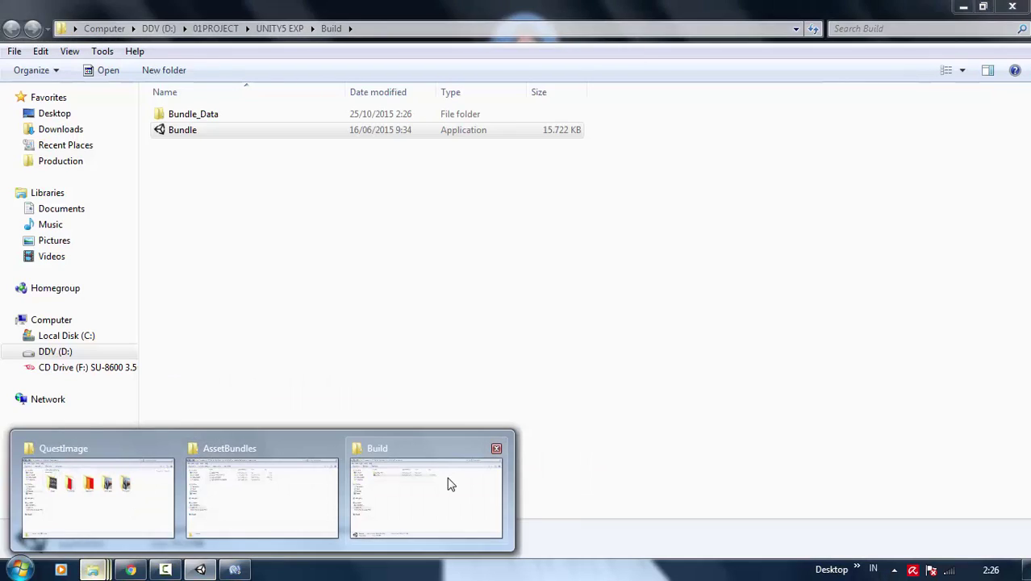
pyautogui.click(449, 479)
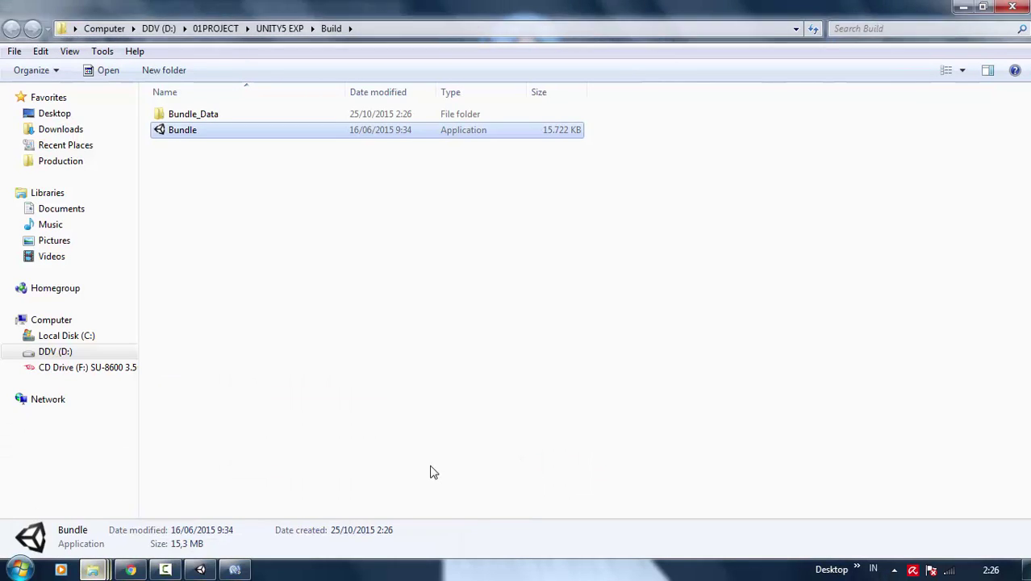
pyautogui.rightClick(191, 219)
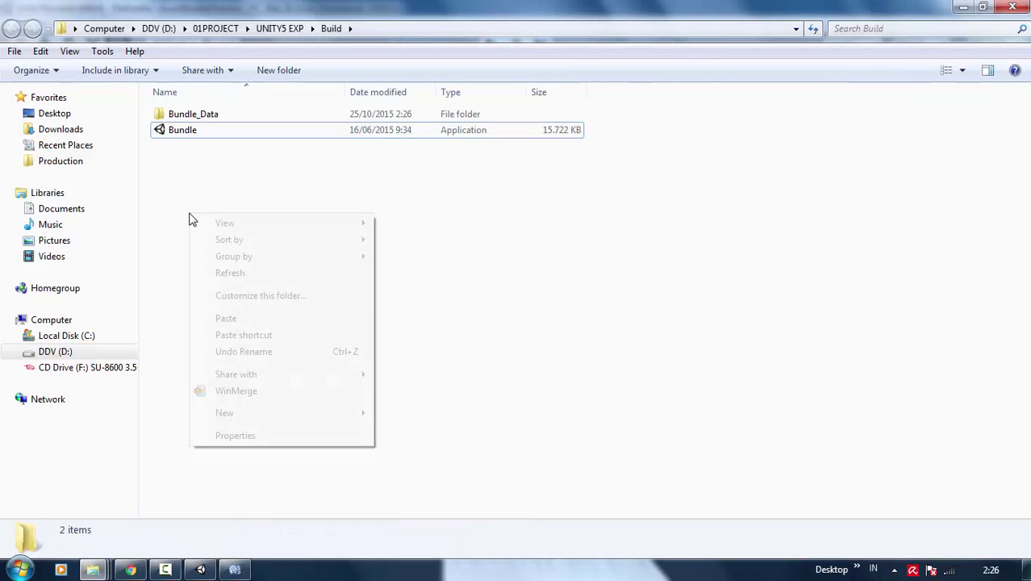
pyautogui.click(246, 442)
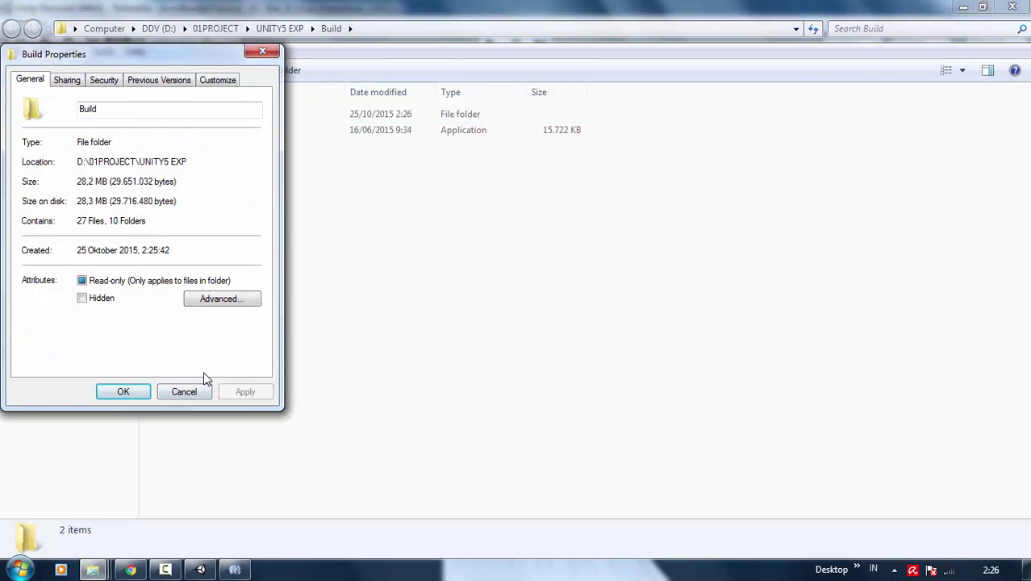
pyautogui.moveTo(104, 60); pyautogui.dragTo(322, 131)
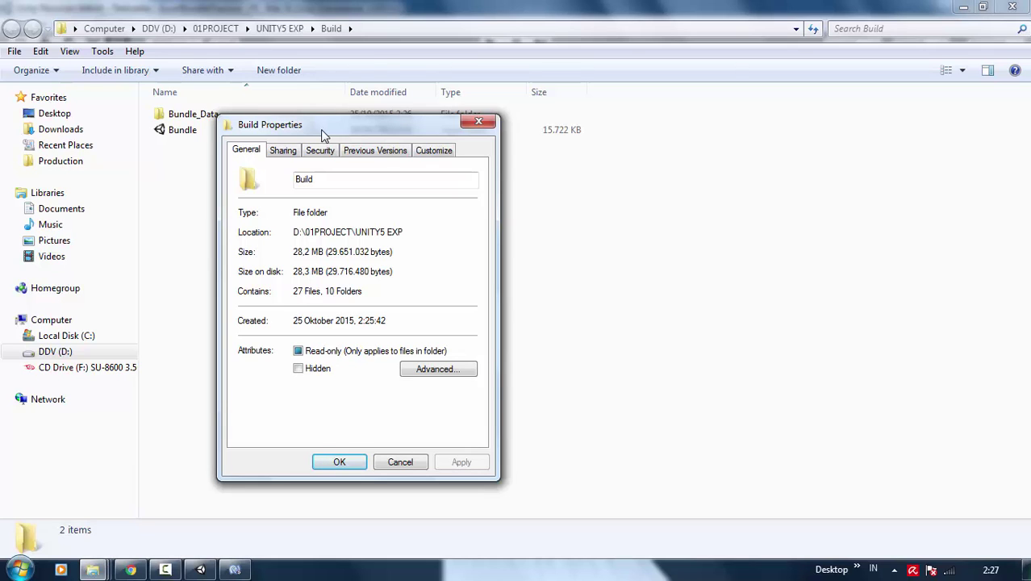
pyautogui.click(486, 123)
pyautogui.click(201, 569)
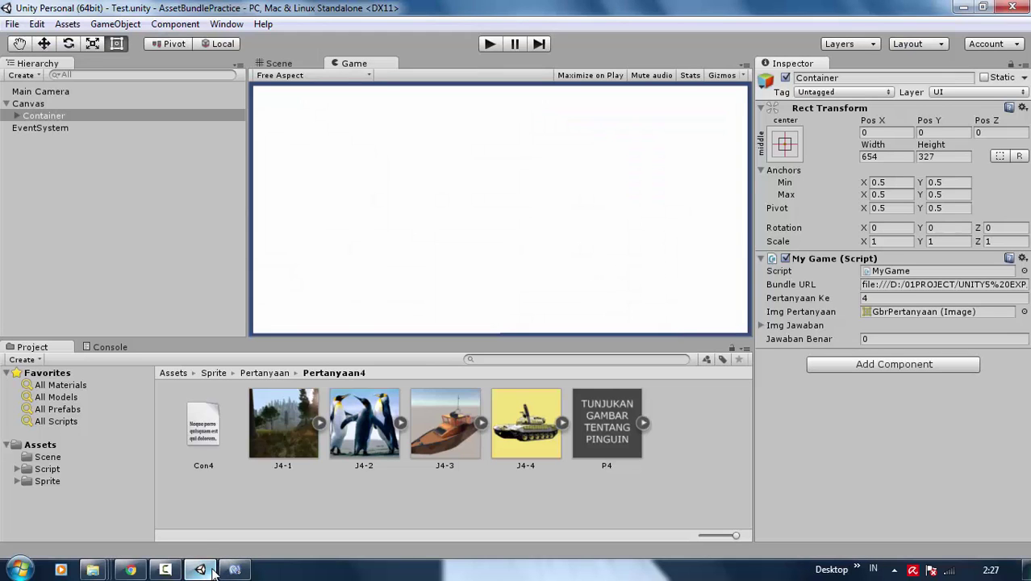
# - Browse Assets/Sprite/Pertanyaan and inspect the four question folders and their sprites
pyautogui.click(17, 469)
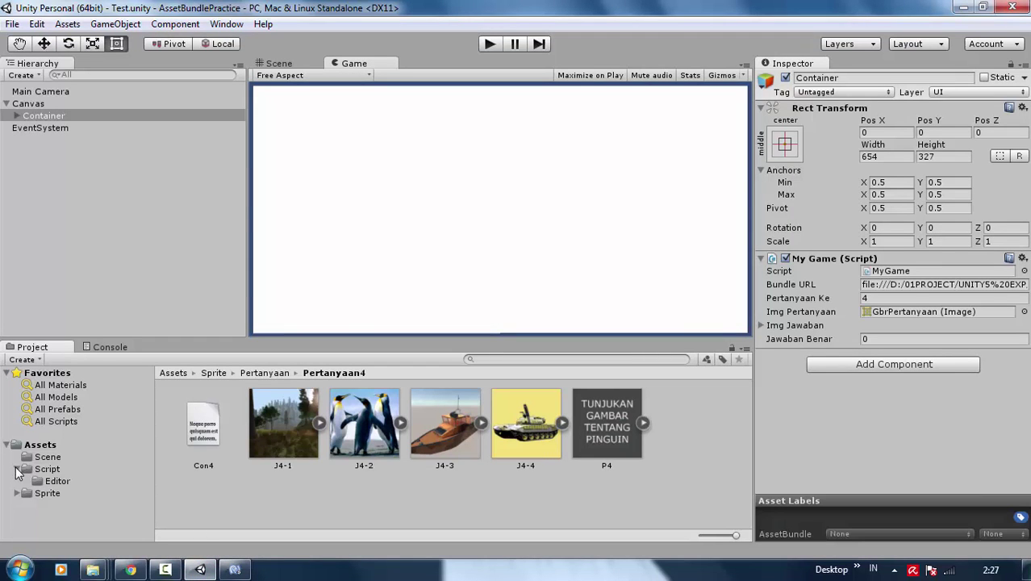
pyautogui.click(17, 469)
pyautogui.click(34, 481)
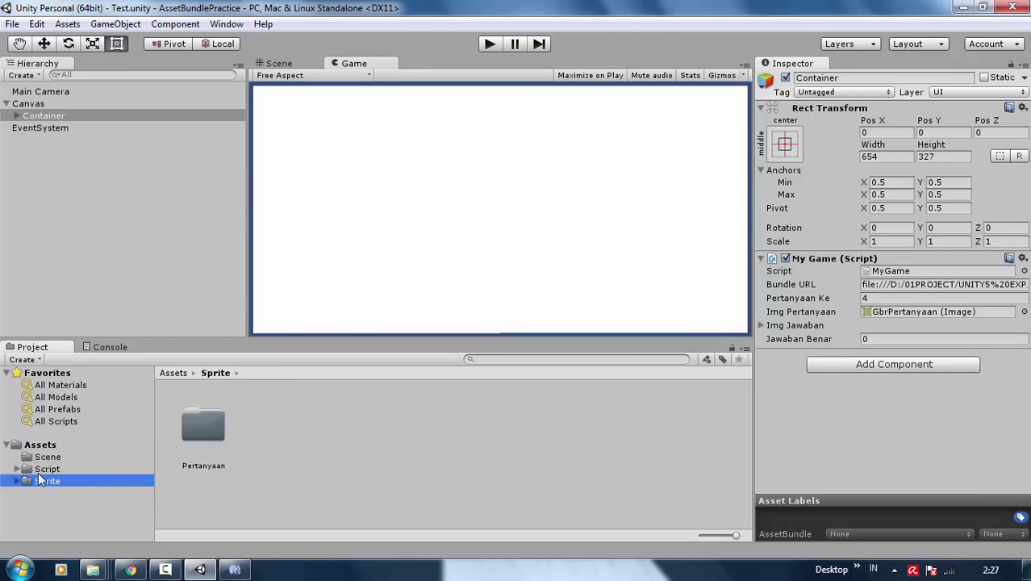
pyautogui.click(46, 446)
pyautogui.click(39, 480)
pyautogui.click(17, 481)
pyautogui.click(39, 493)
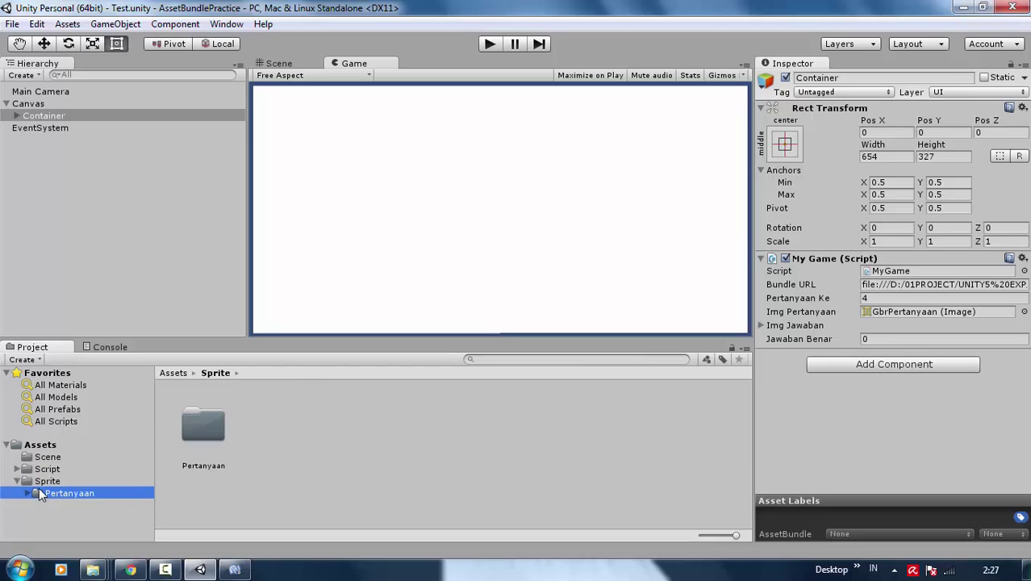
pyautogui.click(28, 492)
pyautogui.click(294, 501)
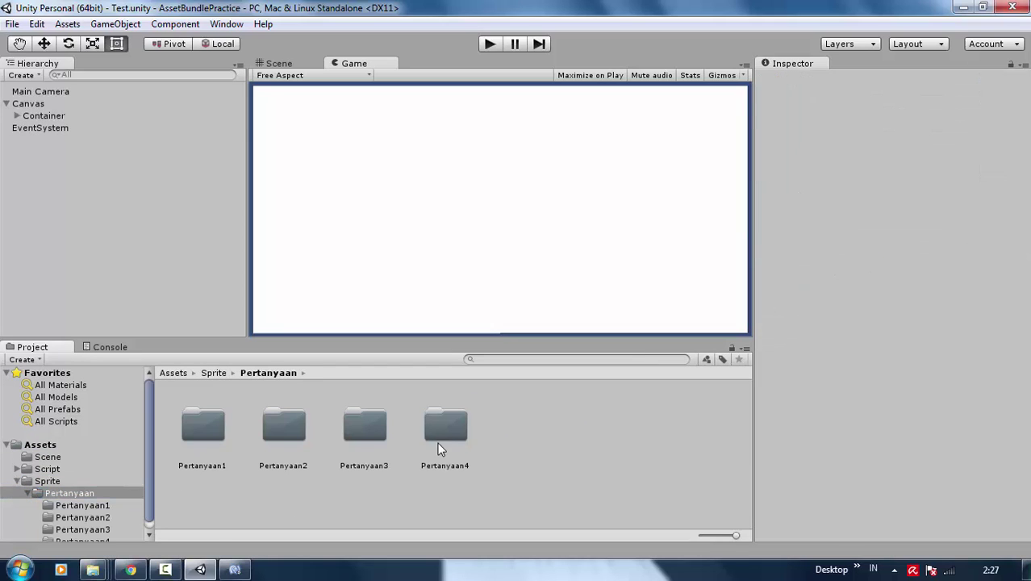
pyautogui.click(440, 448)
pyautogui.keyDown('shift'); pyautogui.click(202, 459); pyautogui.keyUp('shift')
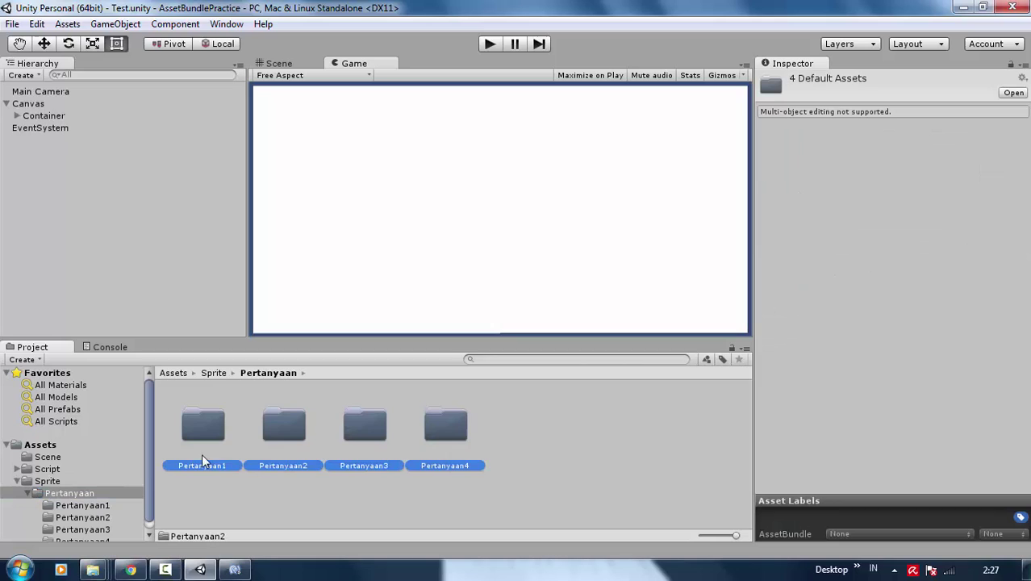
pyautogui.doubleClick(376, 453)
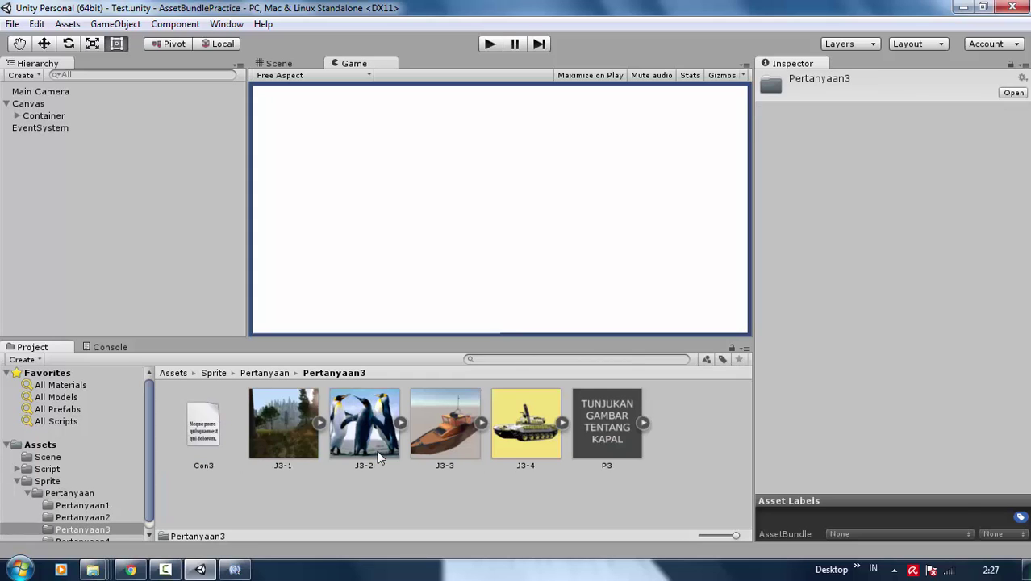
pyautogui.click(376, 456)
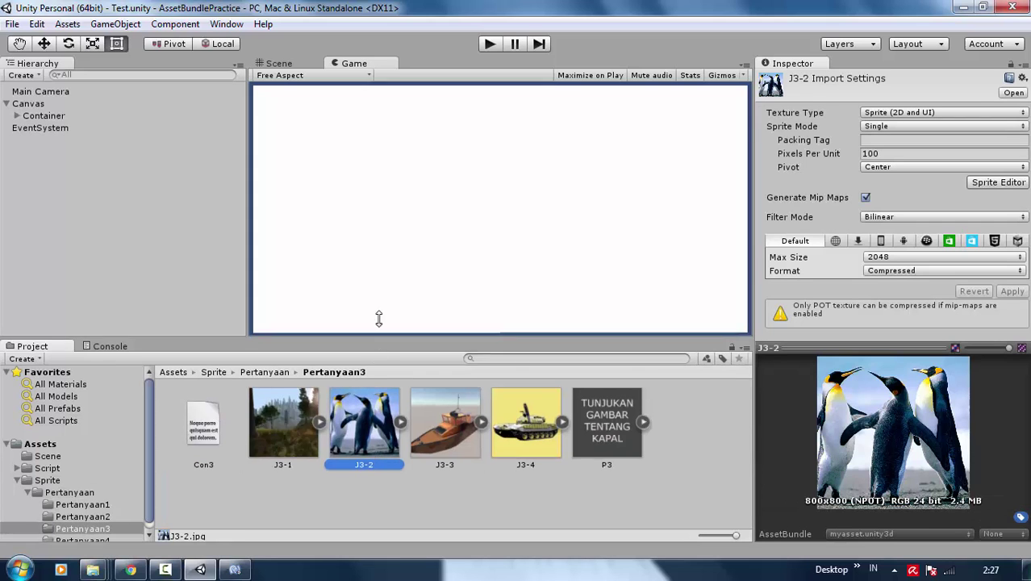
pyautogui.moveTo(379, 339); pyautogui.dragTo(387, 284)
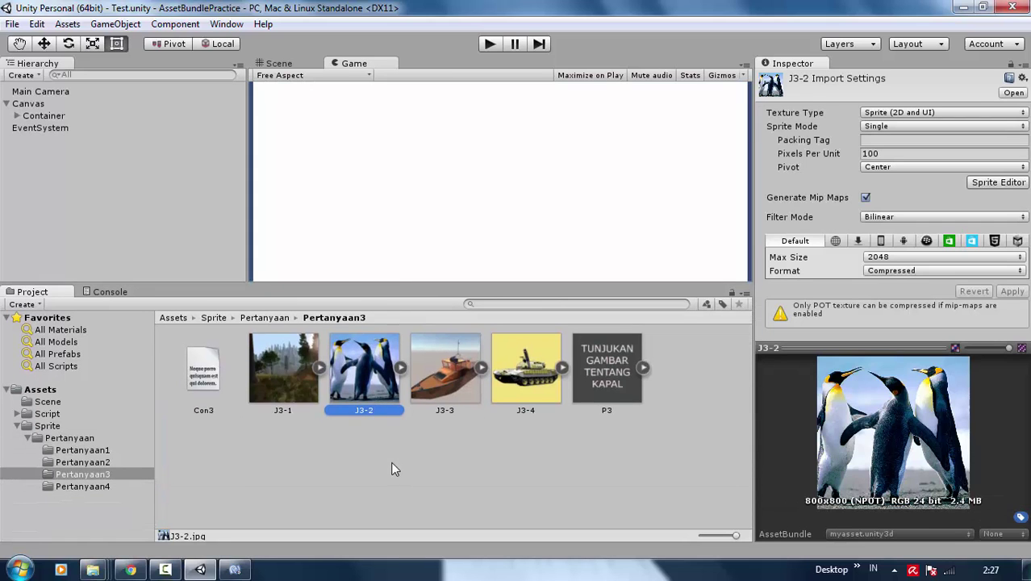
# - Delete folders Pertanyaan1 through Pertanyaan4 and confirm the deletion
pyautogui.click(95, 454)
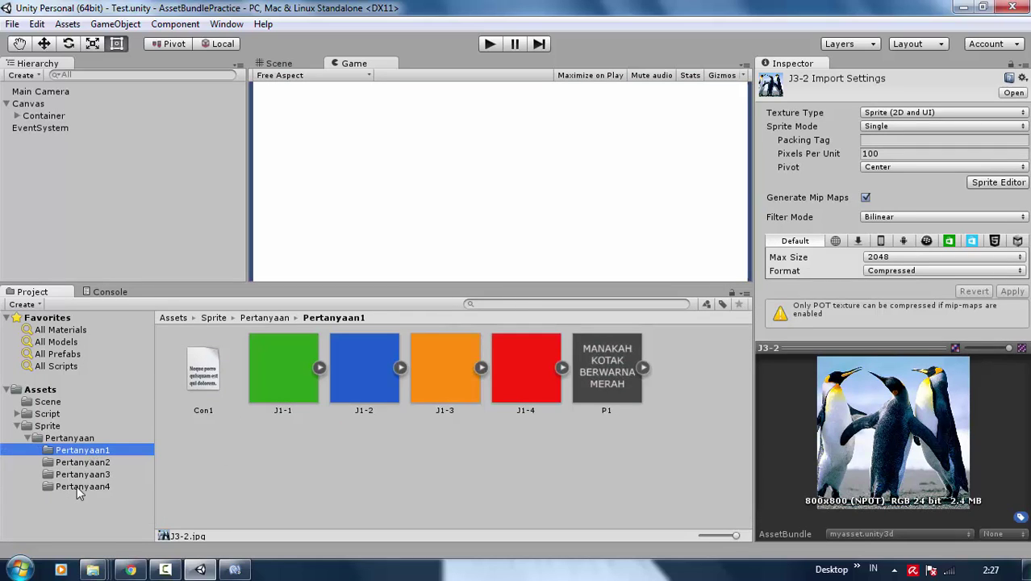
pyautogui.keyDown('shift'); pyautogui.click(78, 487); pyautogui.keyUp('shift')
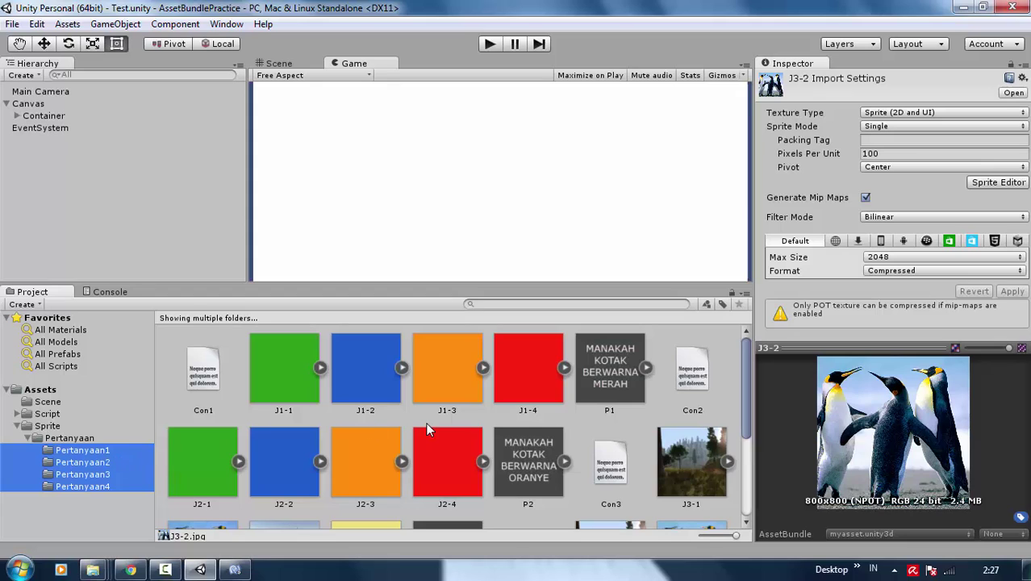
pyautogui.press('Delete')
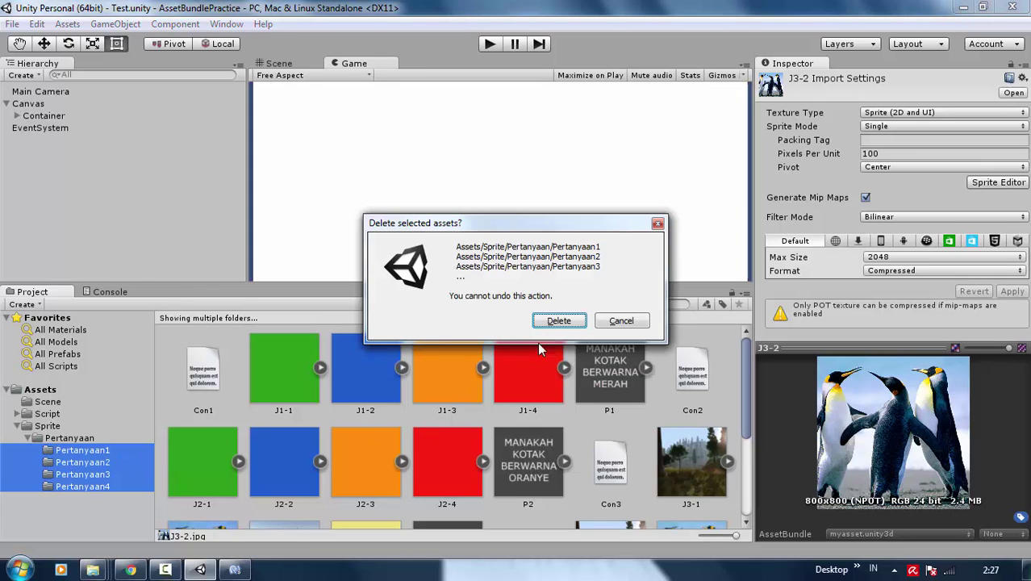
pyautogui.click(560, 320)
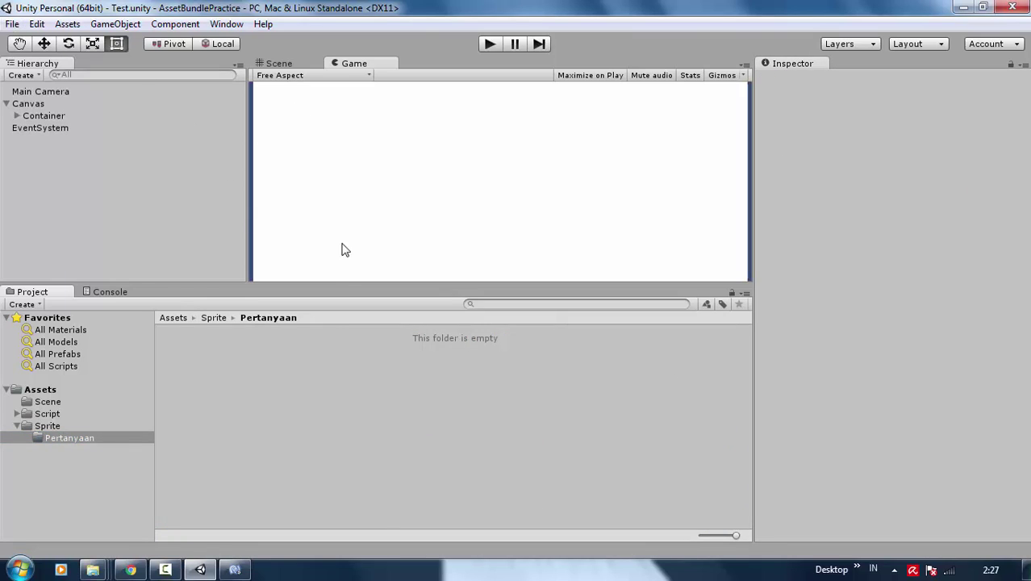
# - Confirm the Pertanyaan folder is empty and play-test the quiz, checking Container's script values
pyautogui.moveTo(346, 282); pyautogui.dragTo(343, 337)
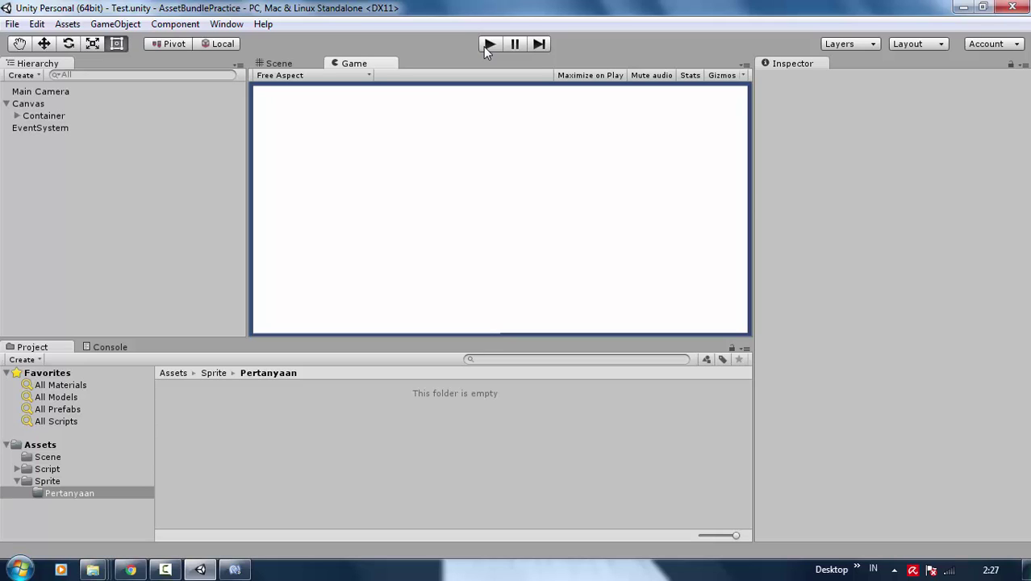
pyautogui.click(50, 482)
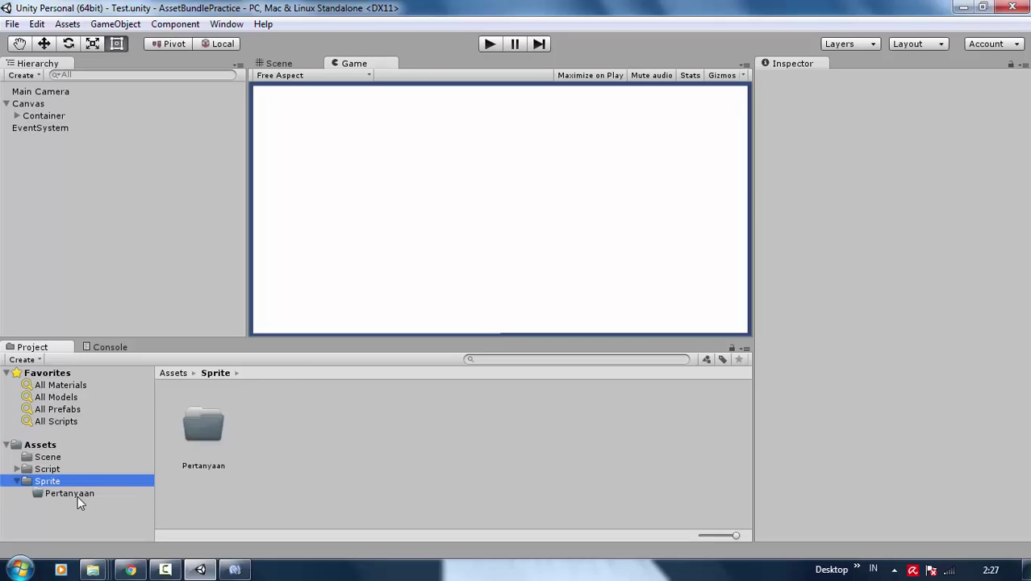
pyautogui.click(74, 494)
pyautogui.click(404, 249)
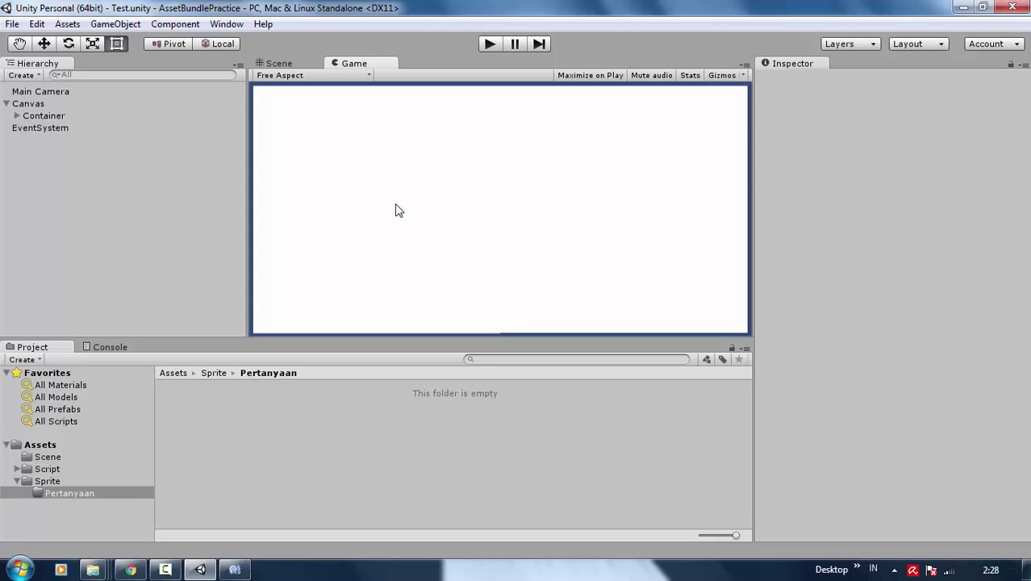
pyautogui.click(491, 41)
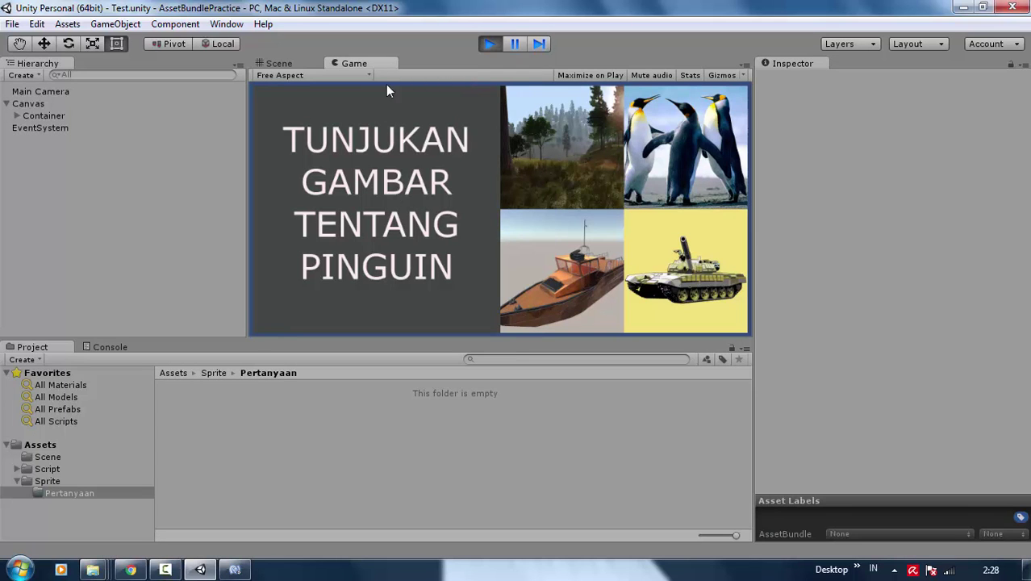
pyautogui.click(40, 122)
pyautogui.click(48, 115)
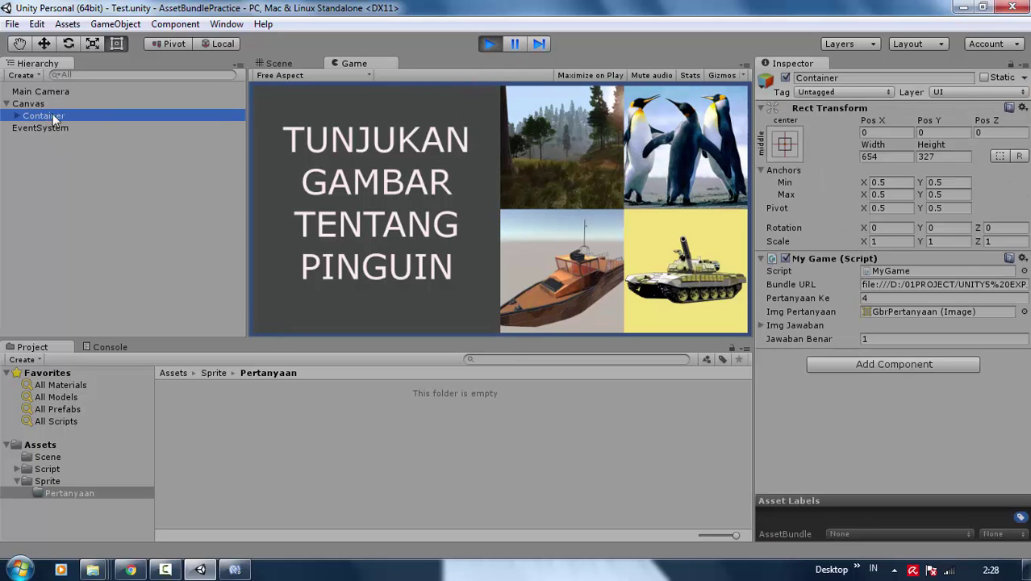
pyautogui.hotkey('ctrl', 'p')
# - Preview the quiz with Pertanyaan Ke set to 3, then 2
pyautogui.click(878, 299)
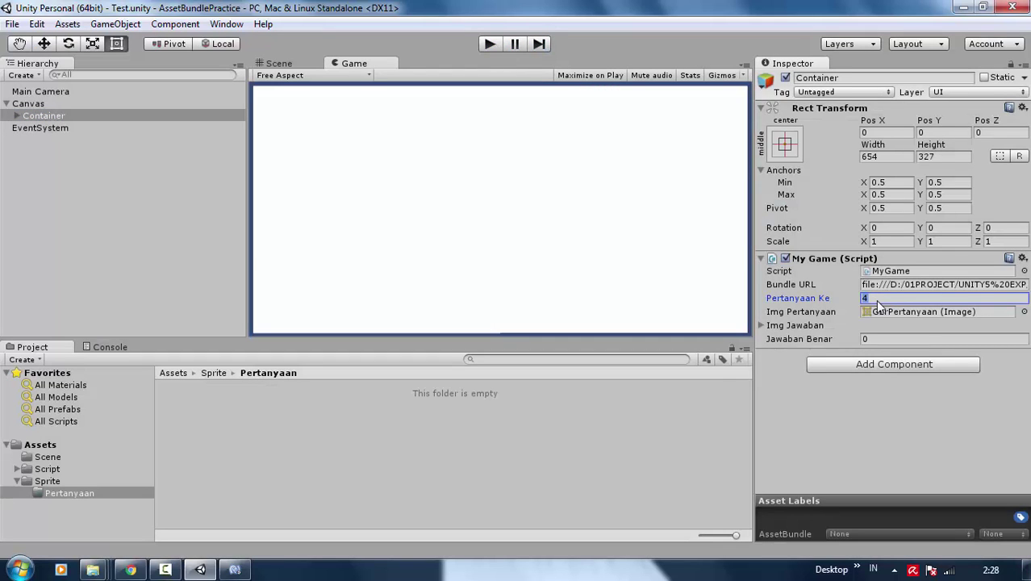
pyautogui.write('3')
pyautogui.click(490, 45)
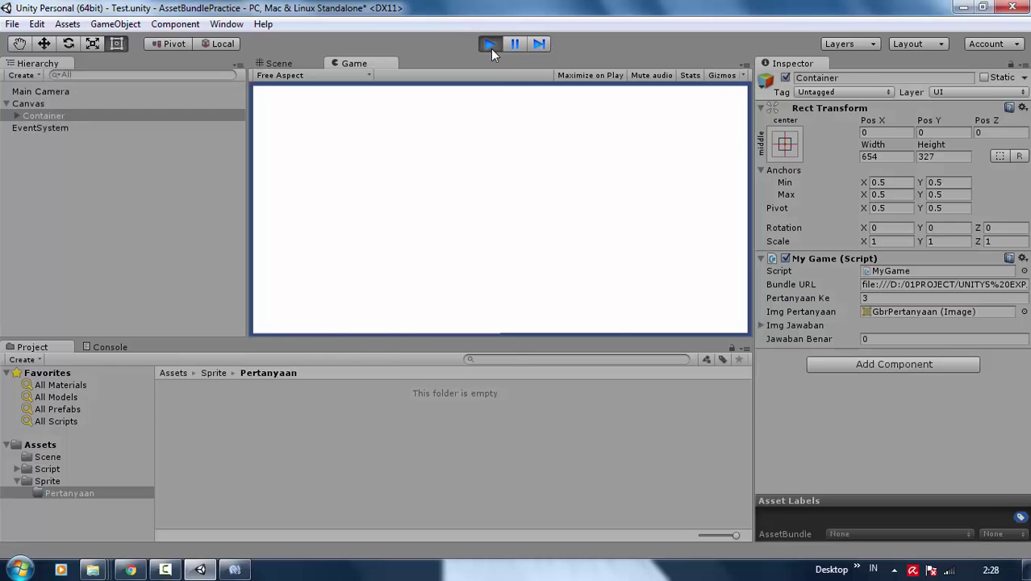
pyautogui.click(490, 46)
pyautogui.click(883, 299)
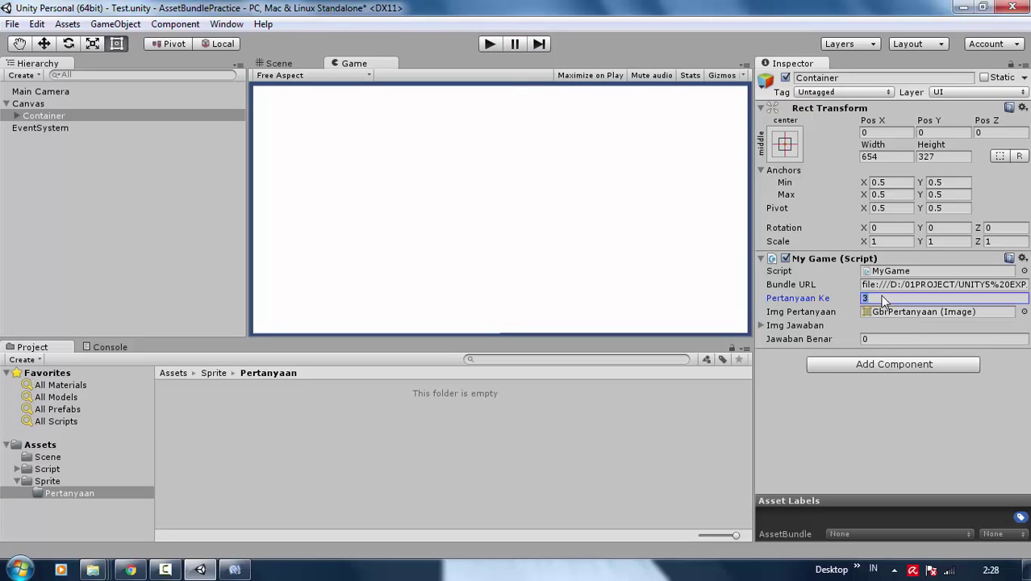
pyautogui.write('2')
pyautogui.click(489, 44)
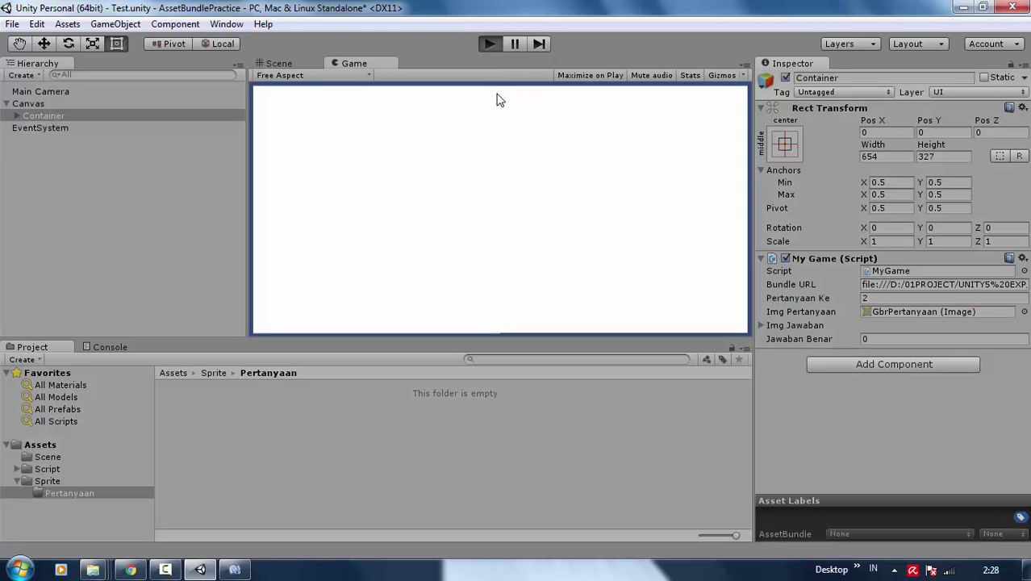
pyautogui.click(490, 44)
# - Set Pertanyaan Ke to 1 and preview the quiz again
pyautogui.click(871, 293)
pyautogui.write('1')
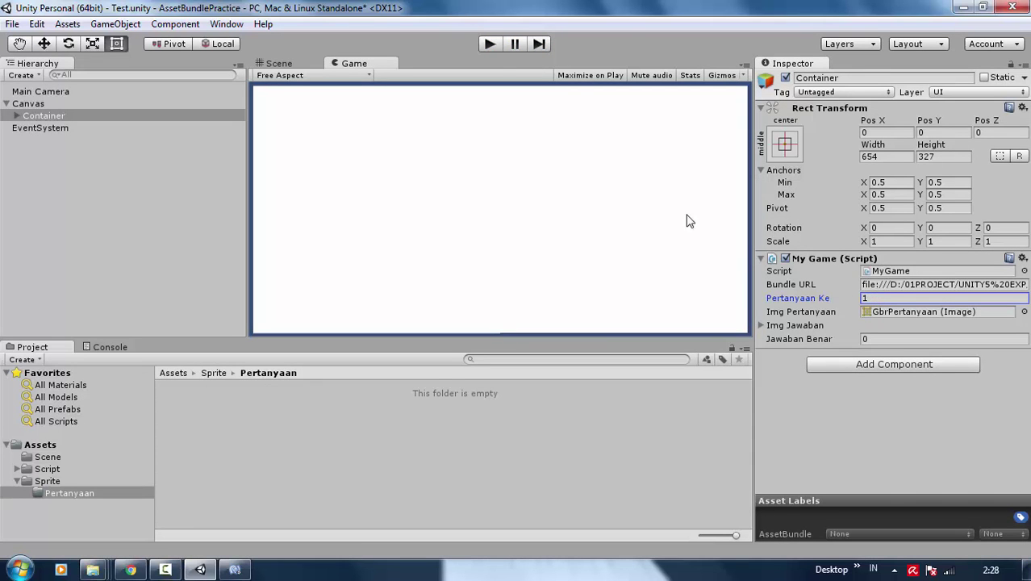
pyautogui.click(489, 45)
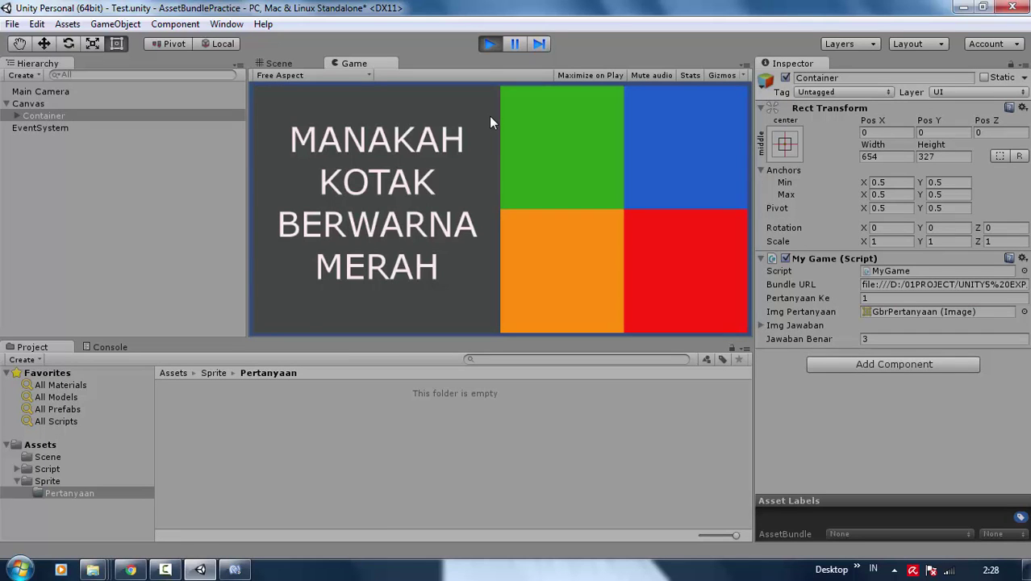
pyautogui.click(488, 44)
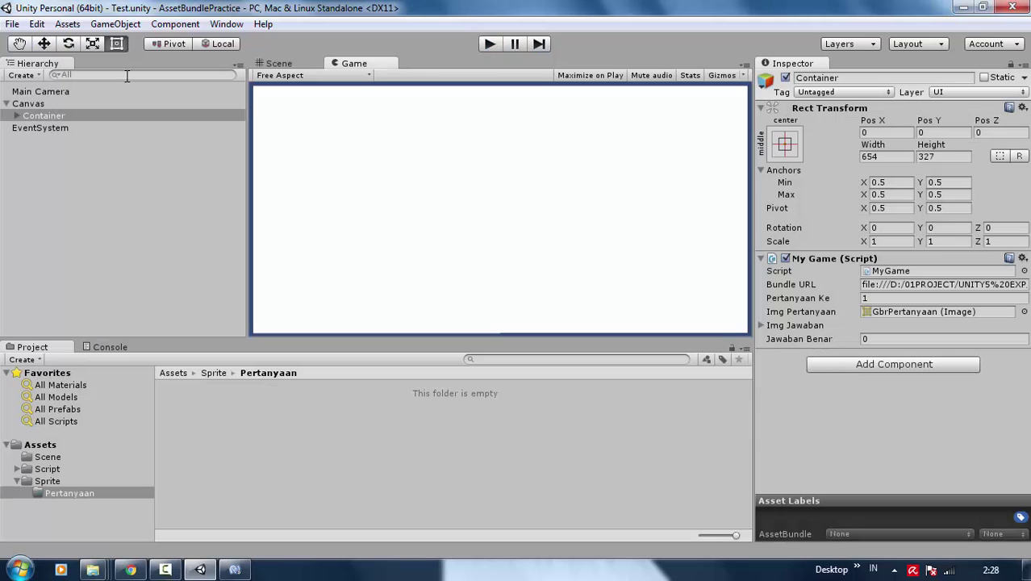
pyautogui.click(12, 23)
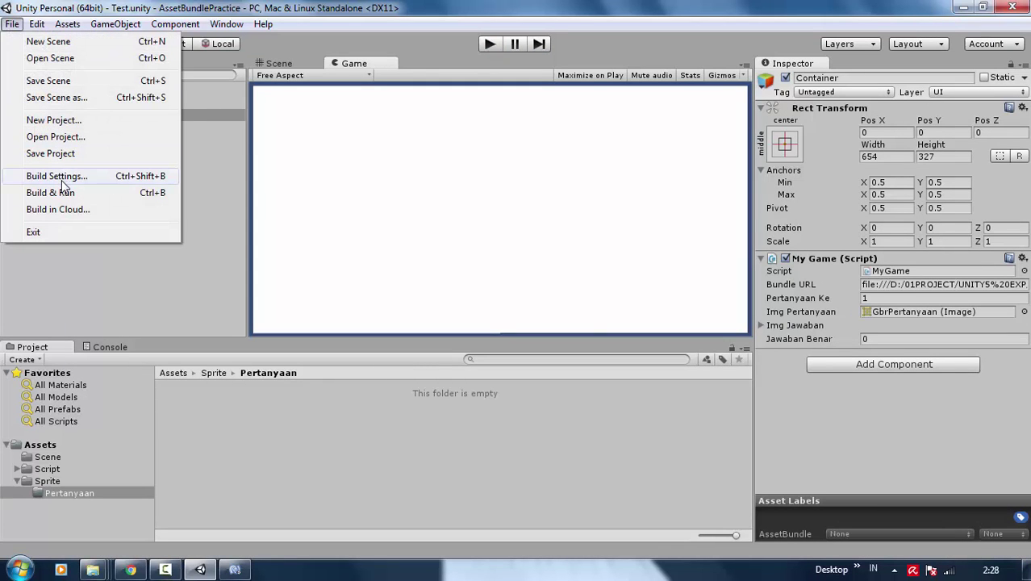
# - Build the game from Build Settings into a new Build2 folder under UNITY5 EXP
pyautogui.click(63, 182)
pyautogui.click(406, 481)
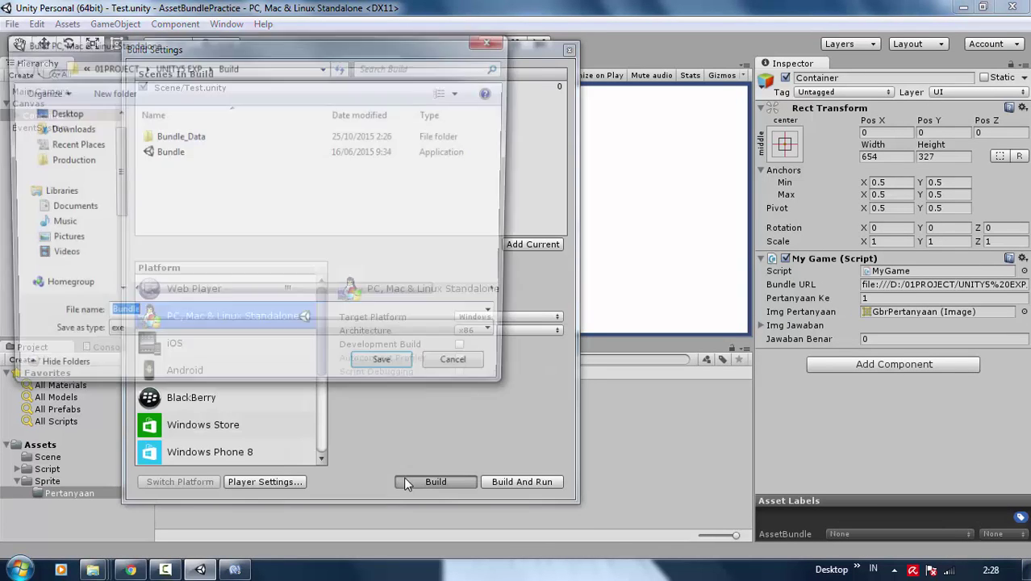
pyautogui.click(194, 69)
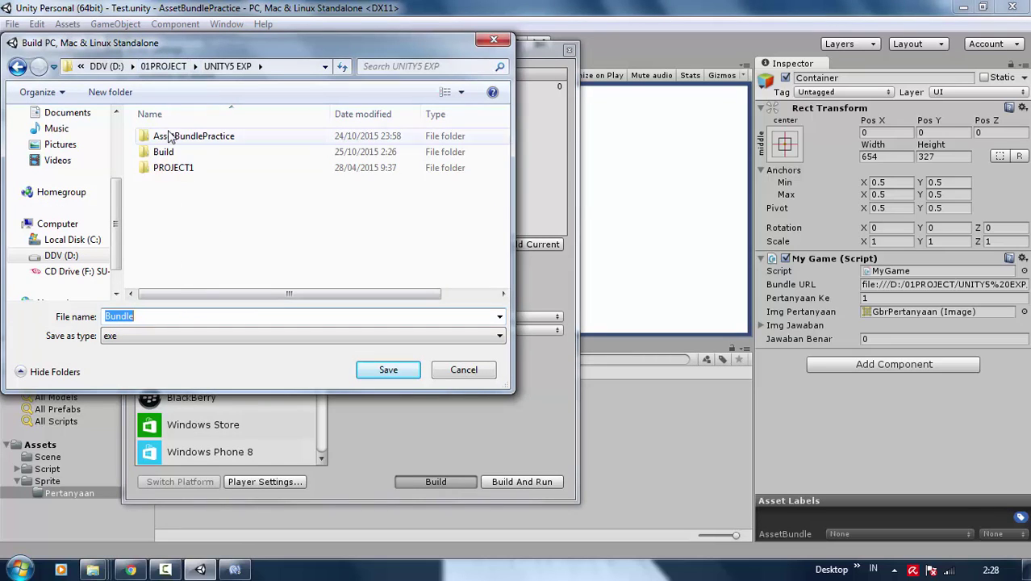
pyautogui.click(110, 92)
pyautogui.write('Build')
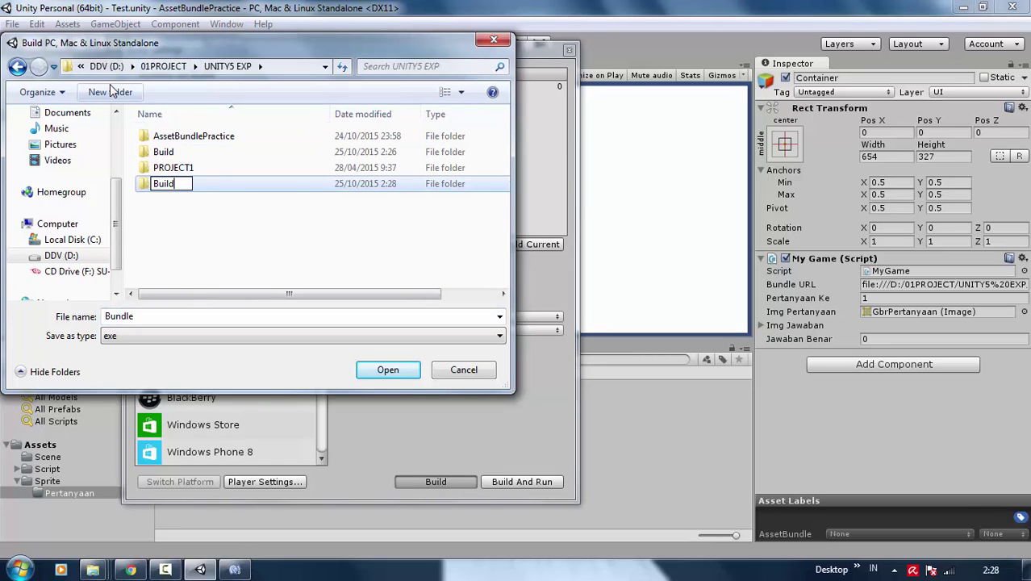
pyautogui.write('2')
pyautogui.press('Return')
pyautogui.press('Return')
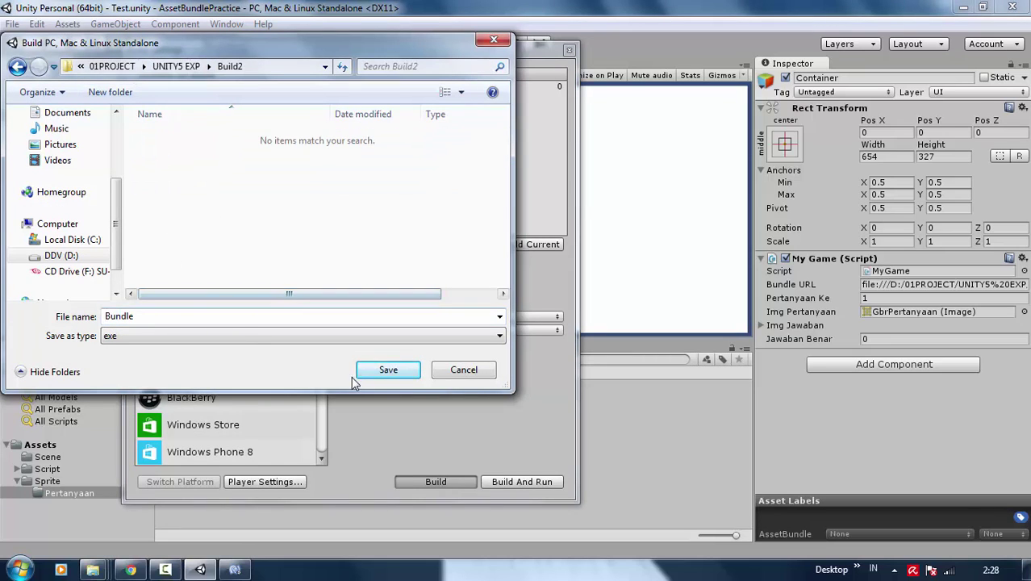
pyautogui.click(385, 373)
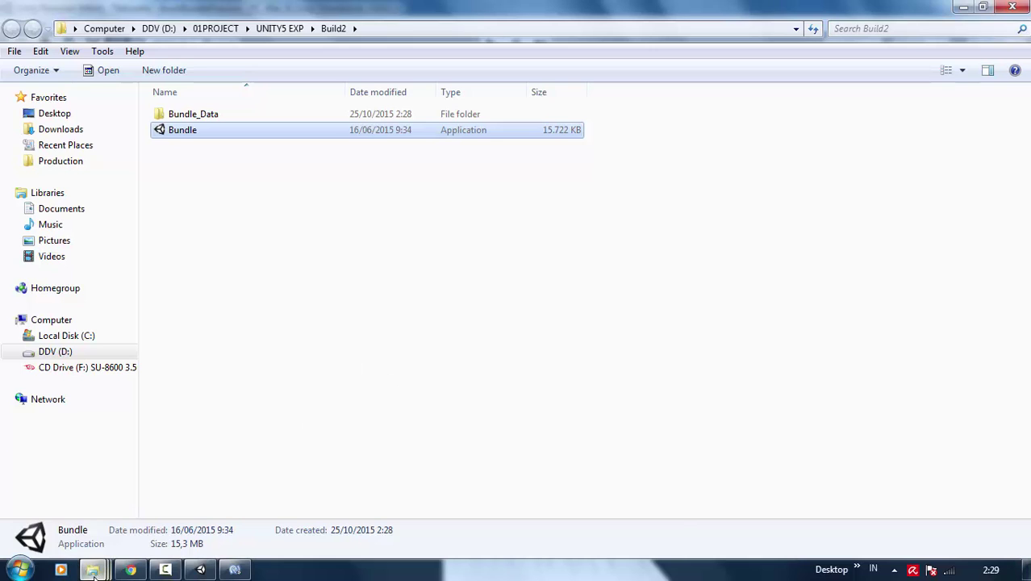
# - Snap Build and Build2 windows left and right and compare their folder Properties
pyautogui.moveTo(93, 570)
pyautogui.click(471, 499)
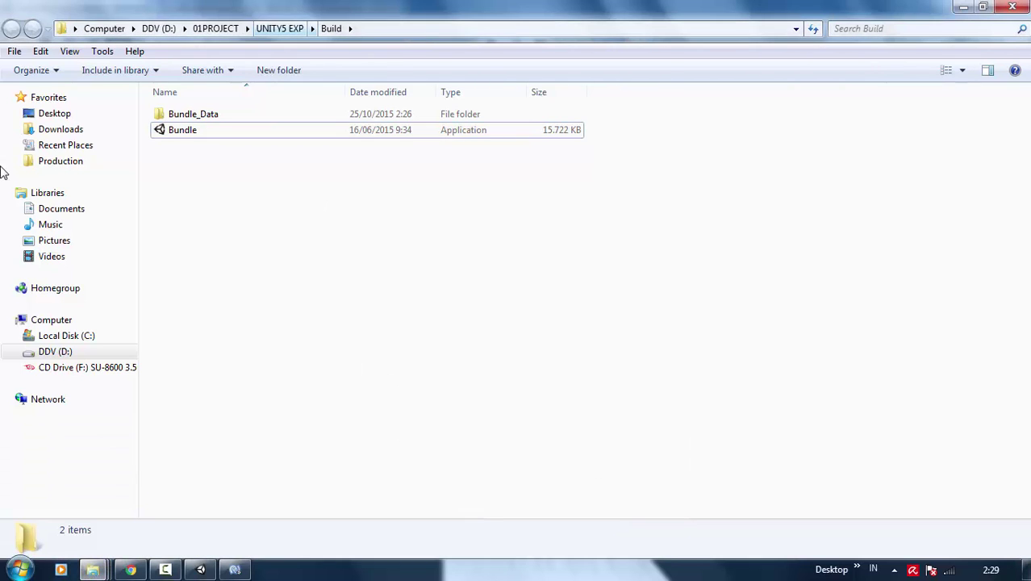
pyautogui.moveTo(565, 7); pyautogui.dragTo(2, 258)
pyautogui.moveTo(569, 4); pyautogui.dragTo(1029, 201)
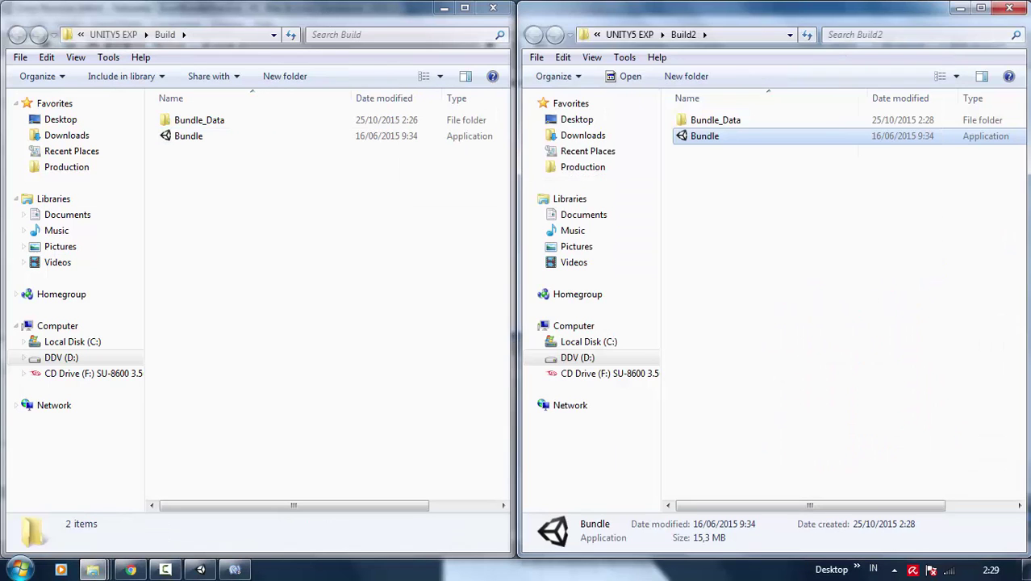
pyautogui.click(250, 163)
pyautogui.click(797, 246)
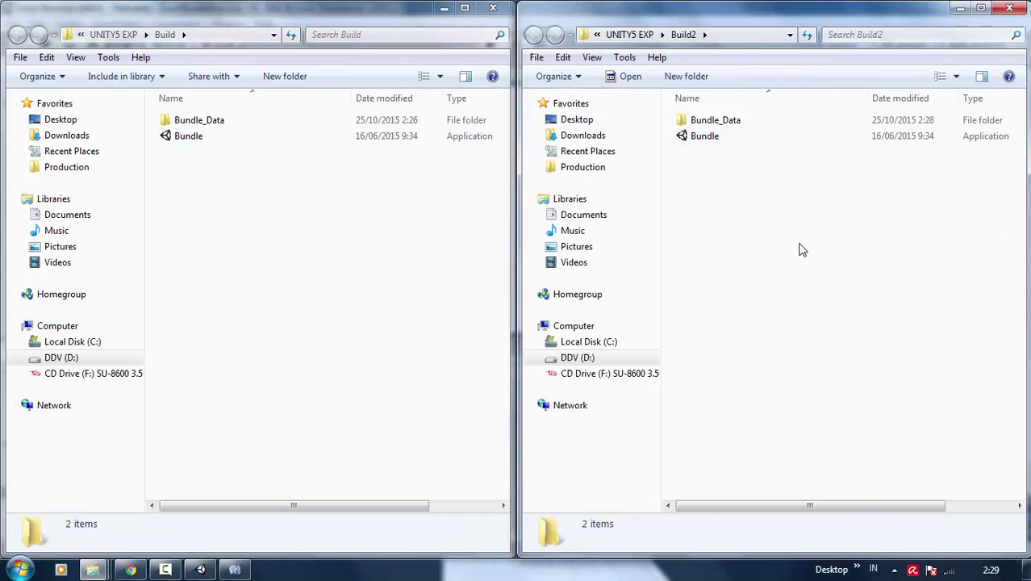
pyautogui.rightClick(330, 294)
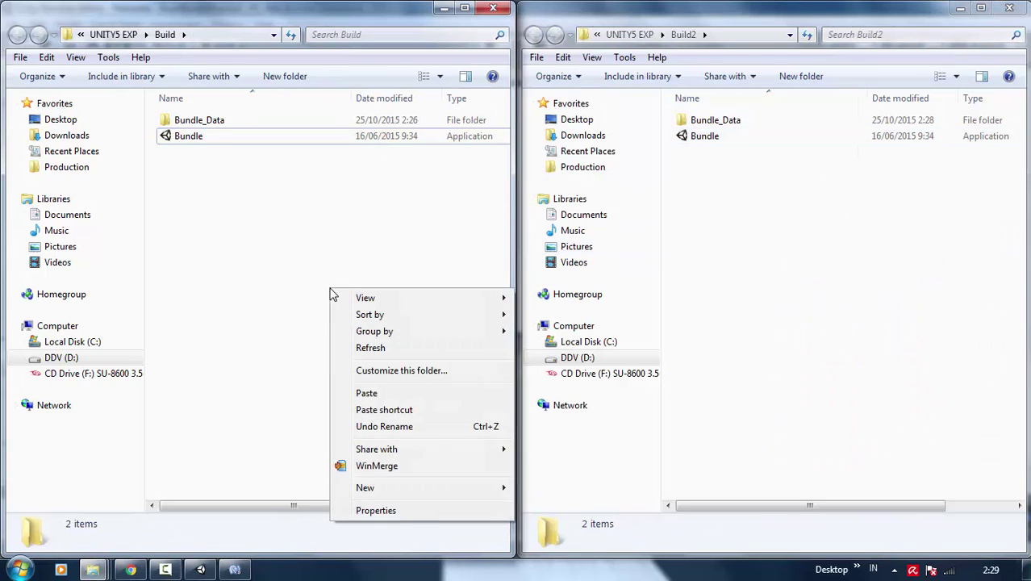
pyautogui.click(395, 510)
pyautogui.rightClick(713, 358)
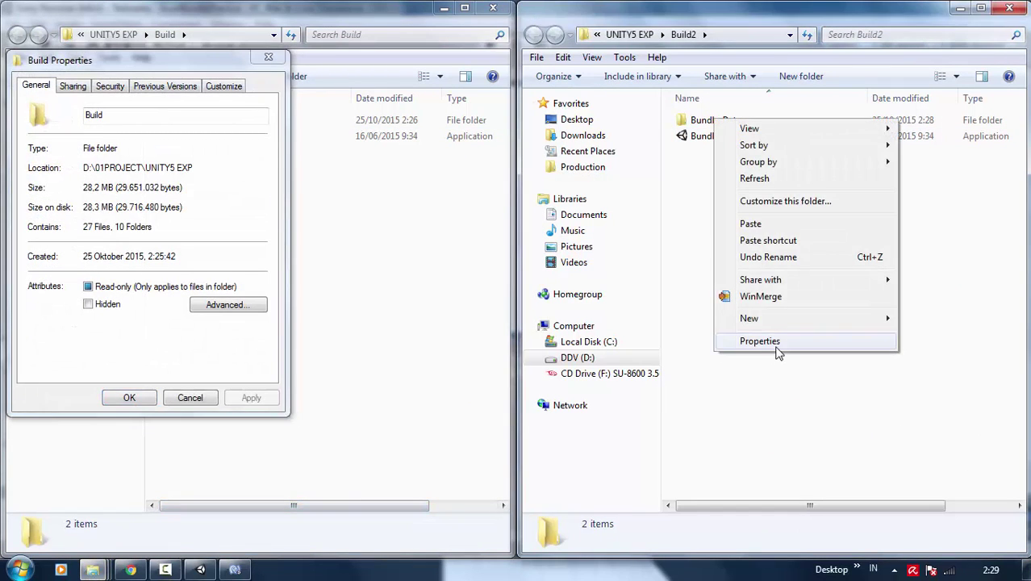
pyautogui.click(776, 350)
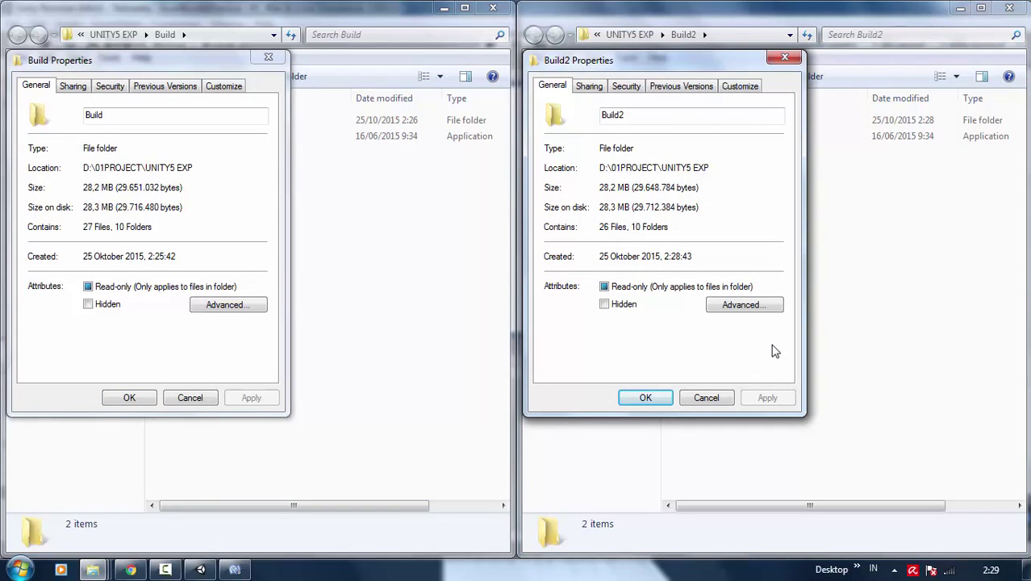
pyautogui.click(707, 398)
pyautogui.click(198, 399)
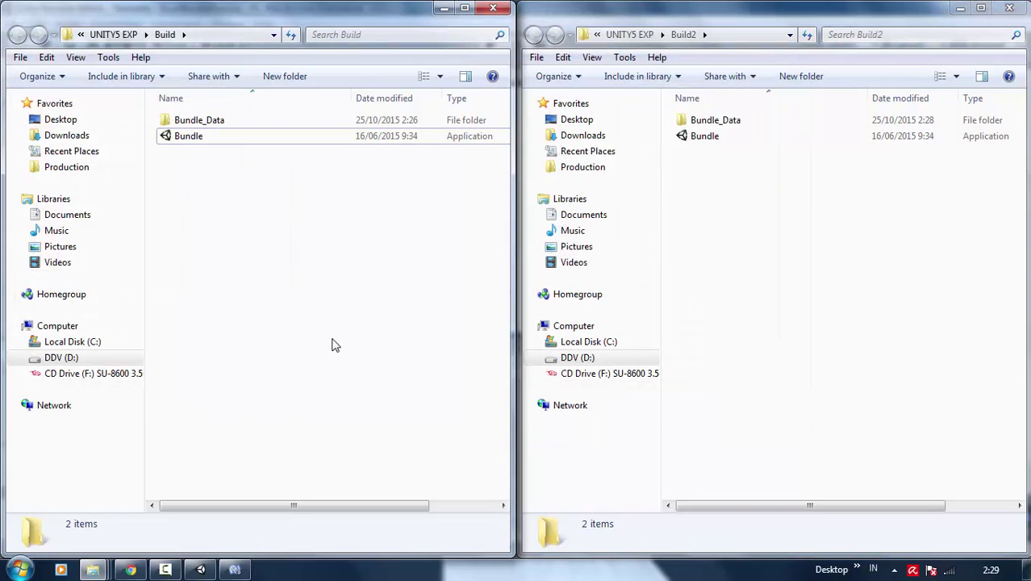
# - Open Bundle_Data in both builds and widen the windows to show file sizes
pyautogui.doubleClick(763, 121)
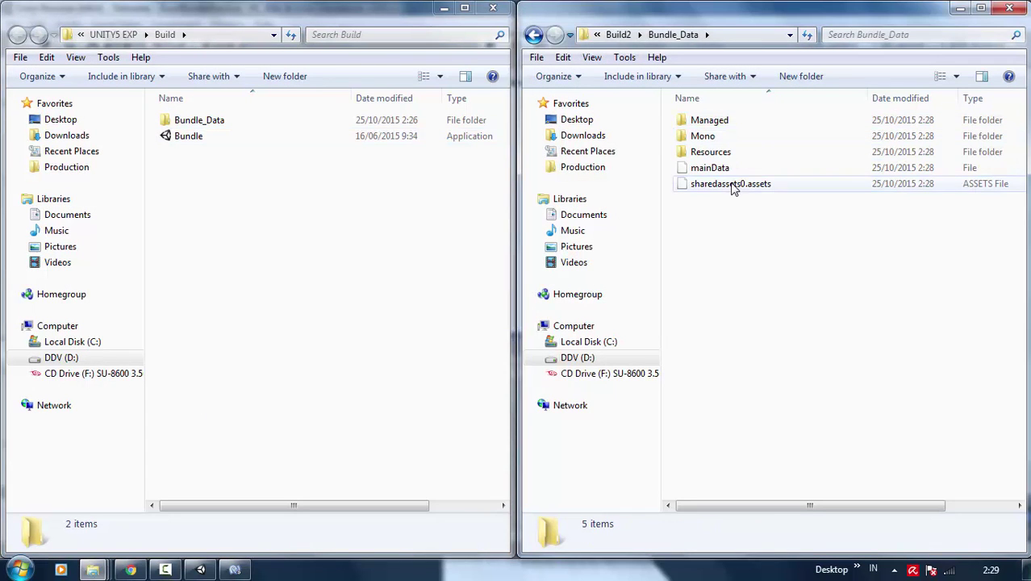
pyautogui.moveTo(519, 225)
pyautogui.mouseDown()
pyautogui.moveTo(330, 226)
pyautogui.moveTo(401, 226)
pyautogui.mouseUp()
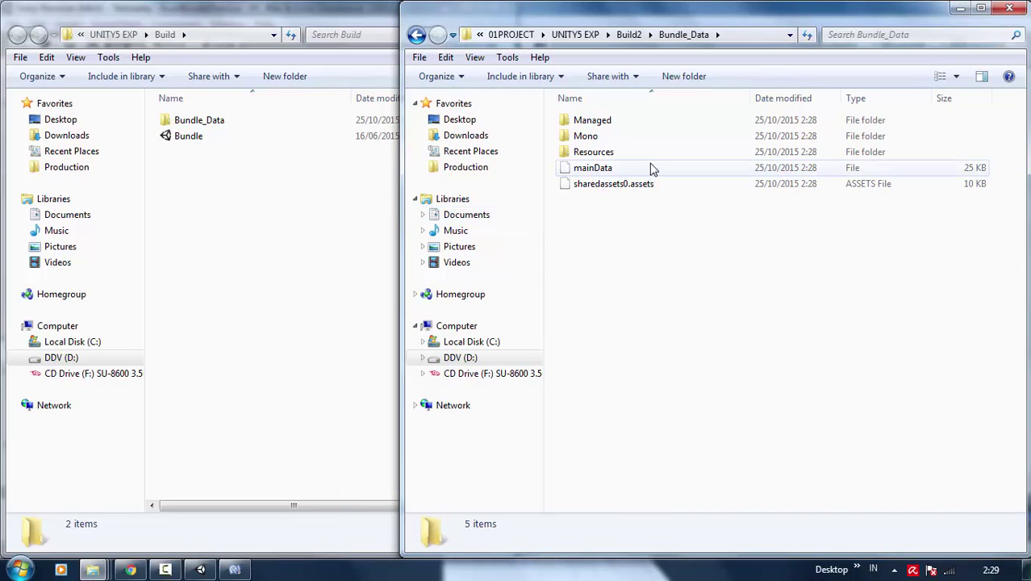
pyautogui.doubleClick(240, 127)
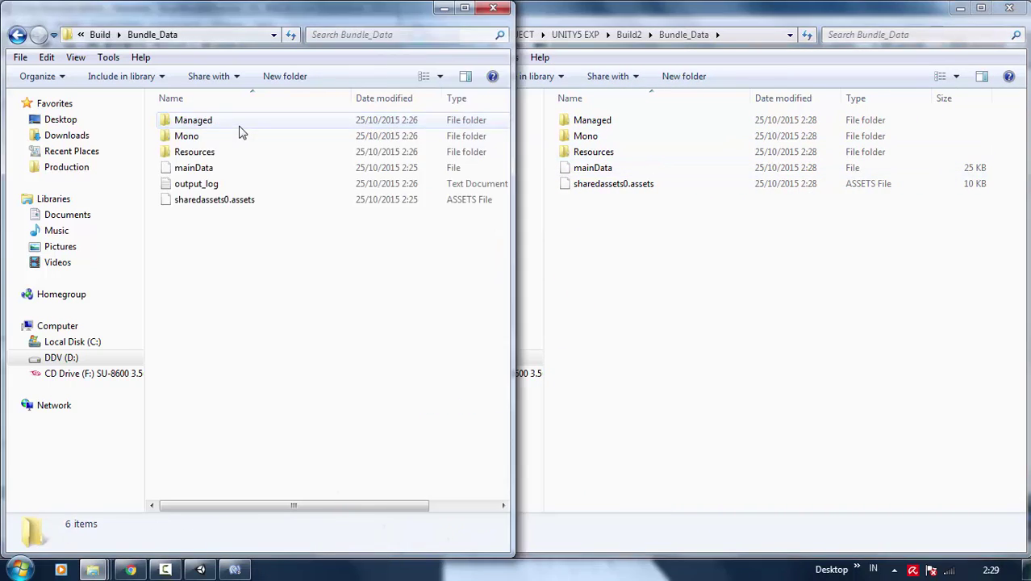
pyautogui.moveTo(514, 239)
pyautogui.mouseDown()
pyautogui.moveTo(629, 242)
pyautogui.moveTo(600, 255)
pyautogui.mouseUp()
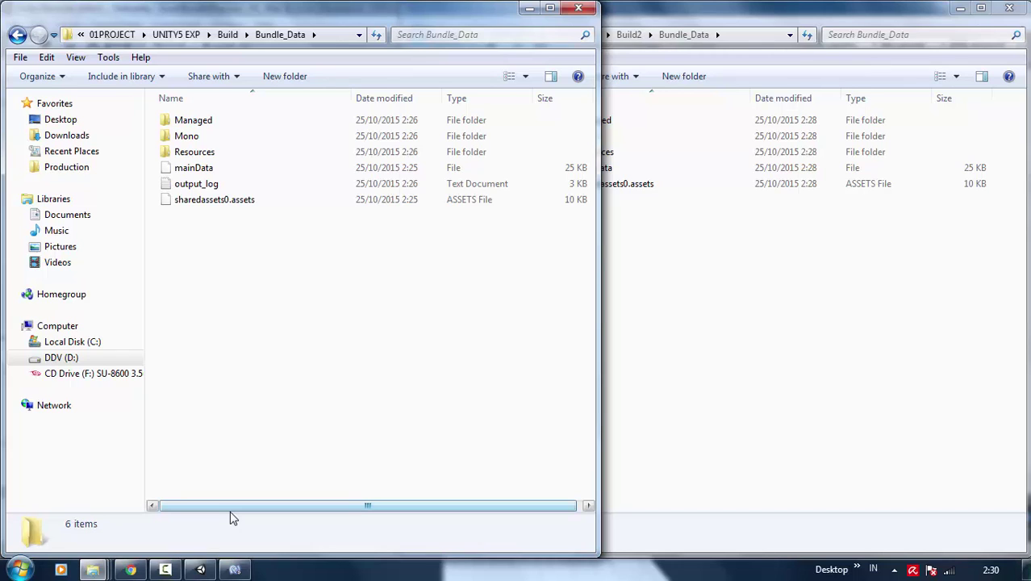
# - Close Build Settings, switch to the Scene view, and zoom and pan to frame the canvas
pyautogui.click(200, 570)
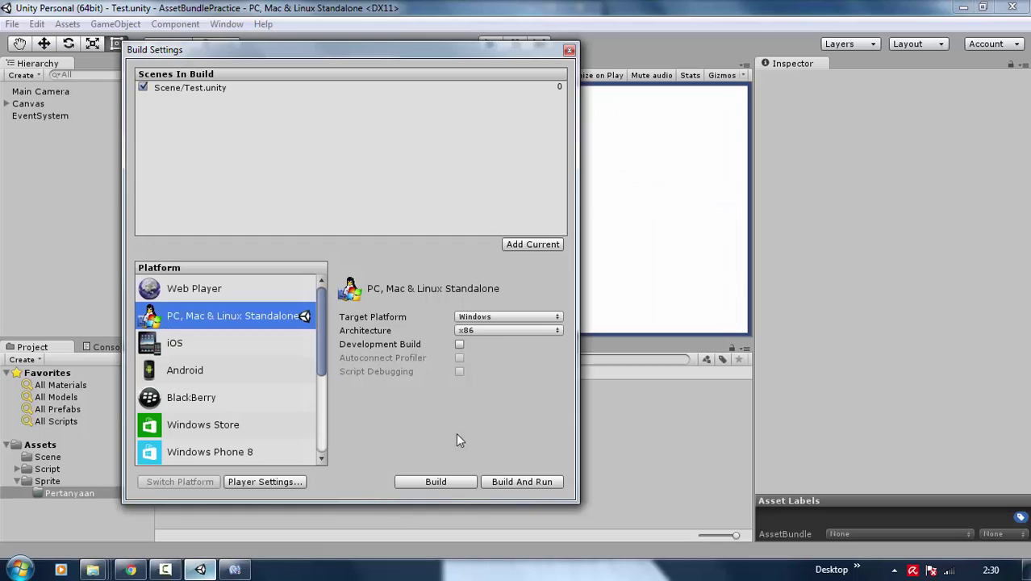
pyautogui.click(570, 50)
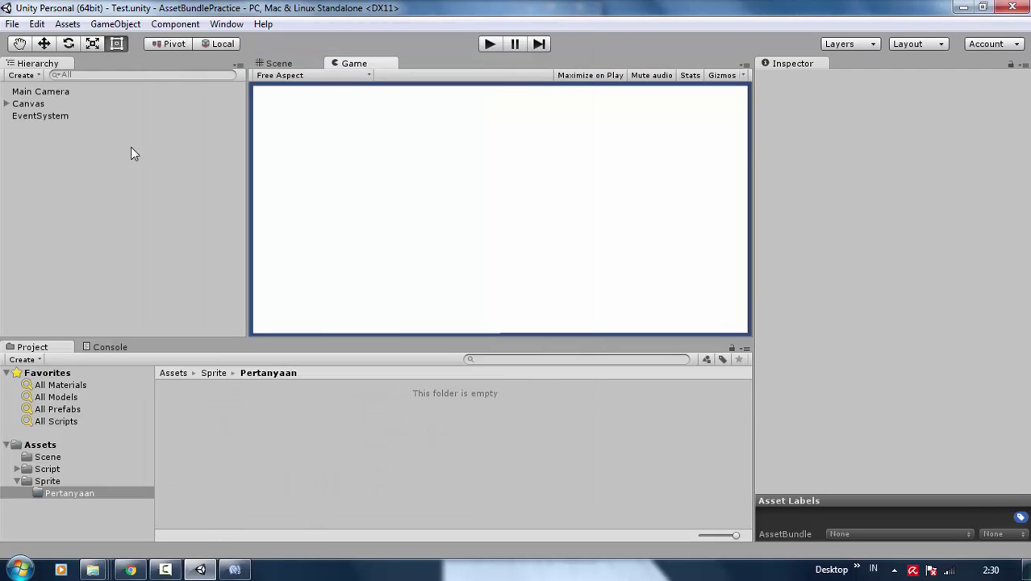
pyautogui.click(284, 64)
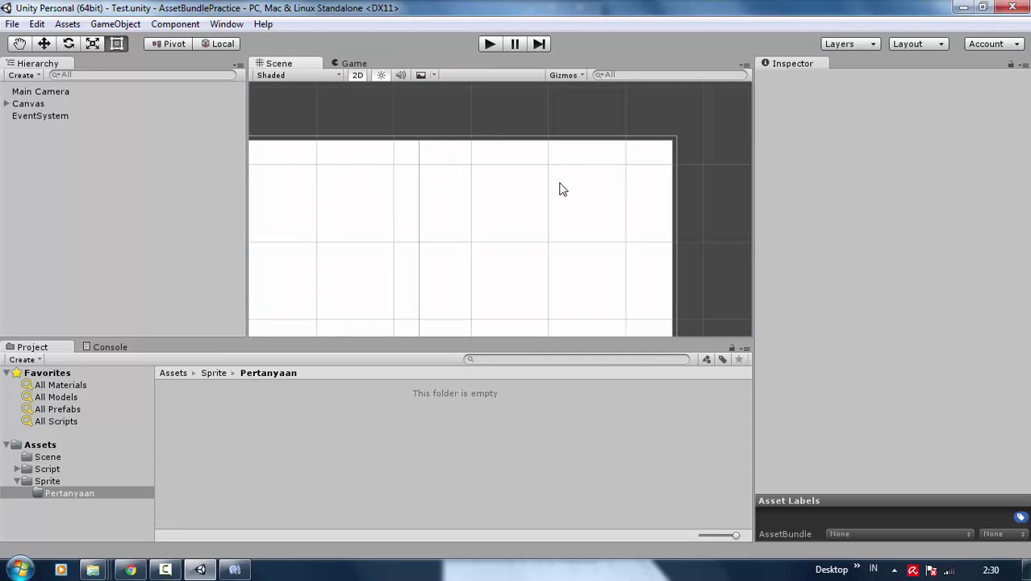
pyautogui.scroll(-3, 563, 190)
pyautogui.scroll(-1, 456, 270)
pyautogui.moveTo(456, 270)
pyautogui.mouseDown(button='middle')
pyautogui.moveTo(483, 216)
pyautogui.moveTo(492, 244)
pyautogui.mouseUp(button='middle')
pyautogui.scroll(2, 464, 226)
pyautogui.scroll(2, 464, 226)
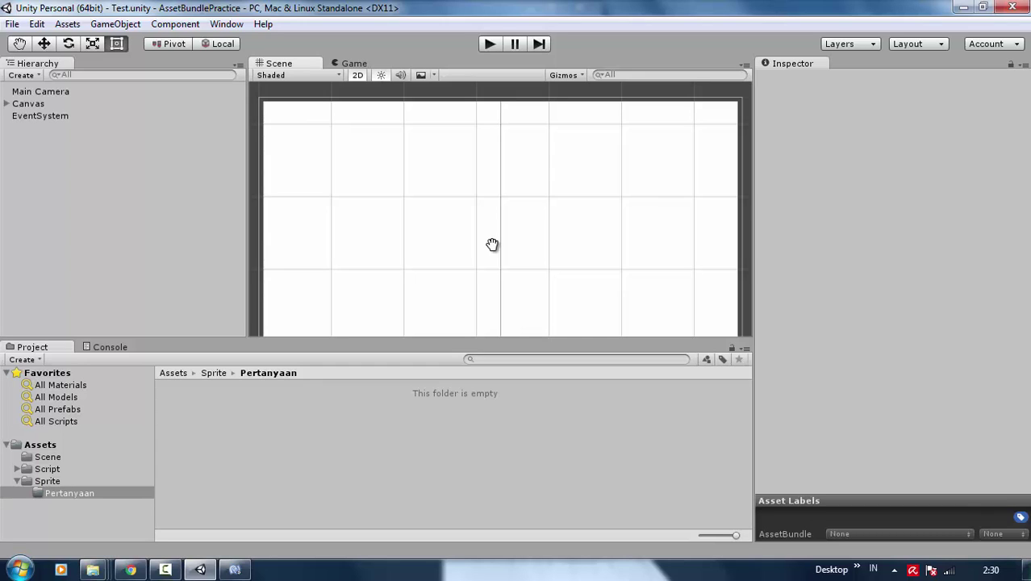
pyautogui.scroll(-2, 448, 226)
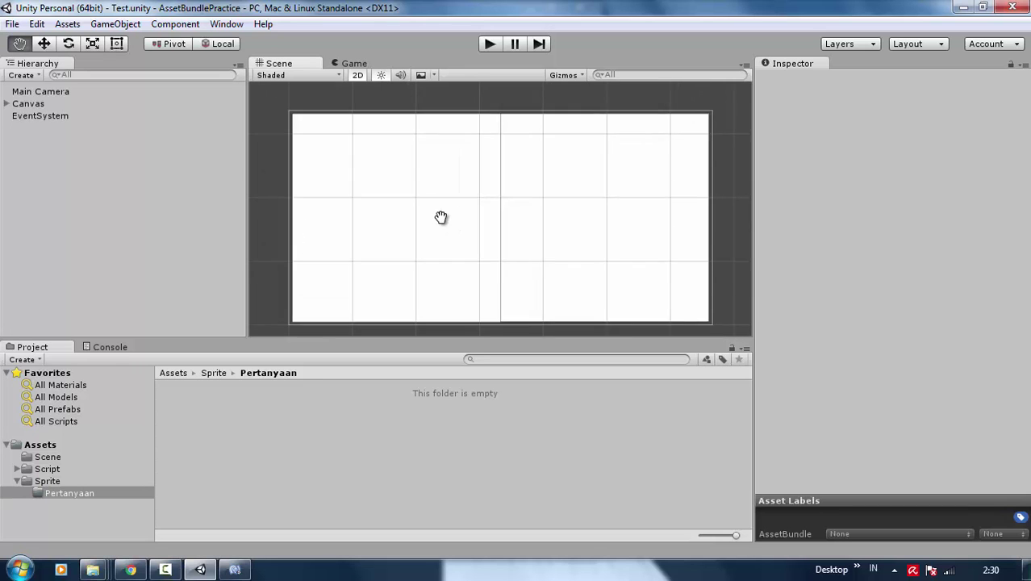
pyautogui.moveTo(96, 569)
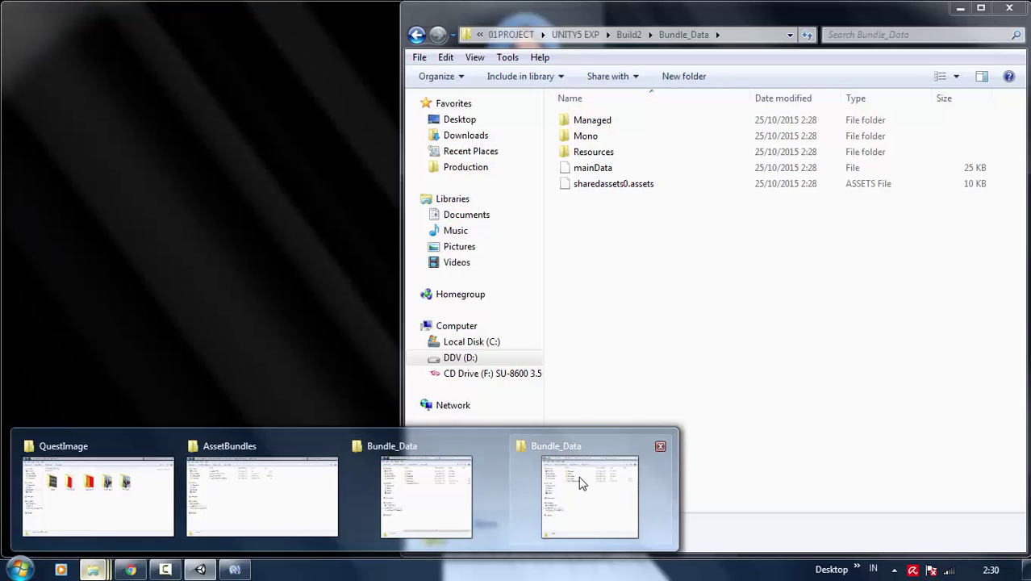
# - Permanently delete the old Build folder from UNITY5 EXP with Shift+Delete
pyautogui.click(582, 482)
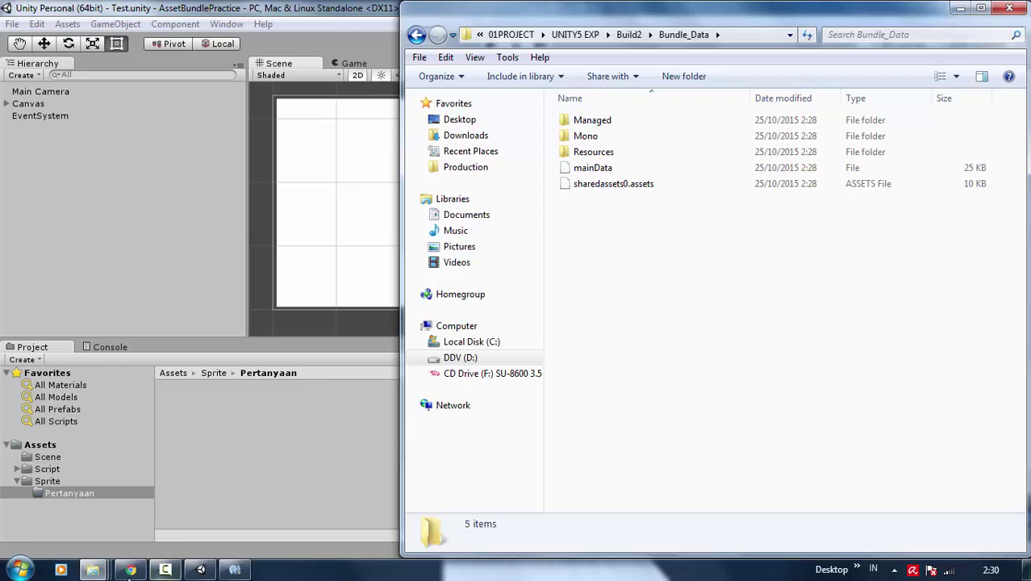
pyautogui.moveTo(93, 570)
pyautogui.click(406, 511)
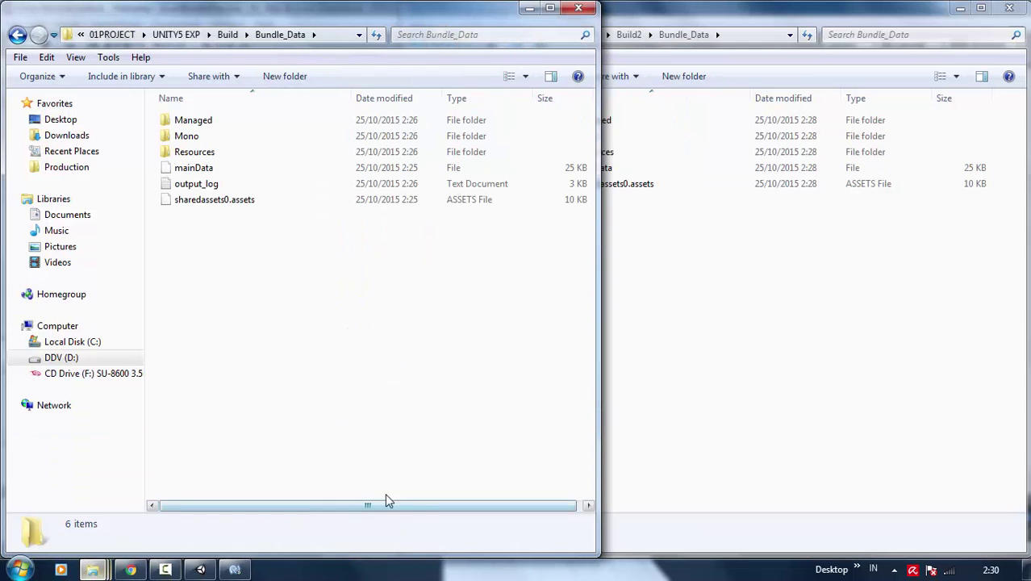
pyautogui.click(233, 35)
pyautogui.click(196, 34)
pyautogui.click(214, 97)
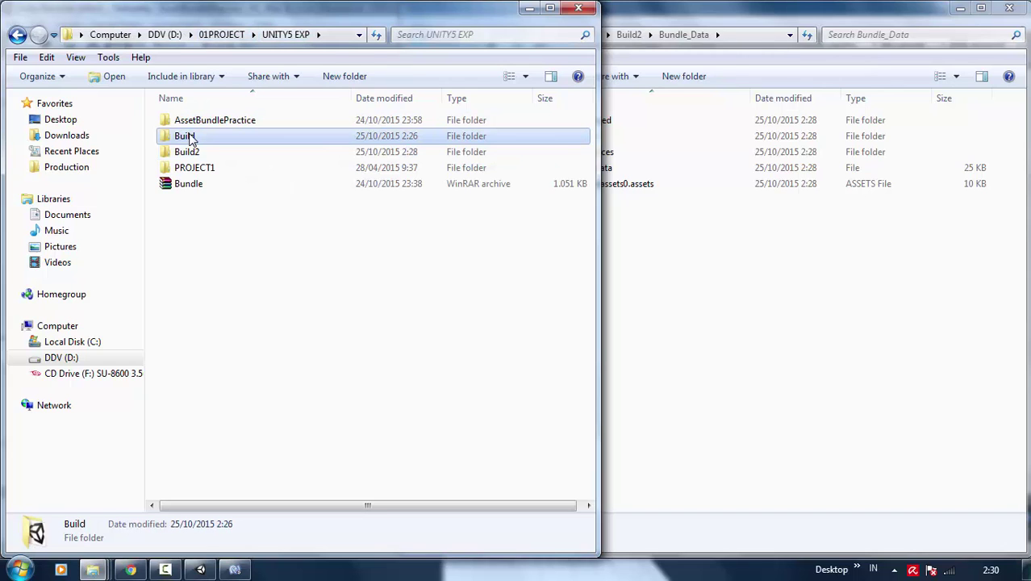
pyautogui.hotkey('shift', 'Delete')
pyautogui.click(576, 355)
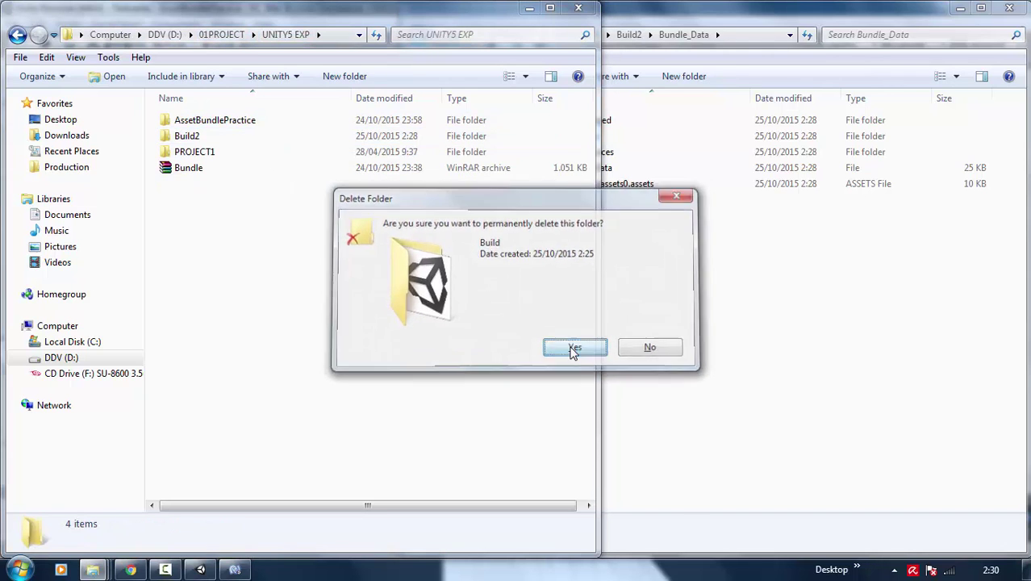
# - Close the UNITY5 EXP and AssetBundles windows and drag Pertanyaan folders from QuestImage toward Unity
pyautogui.click(579, 8)
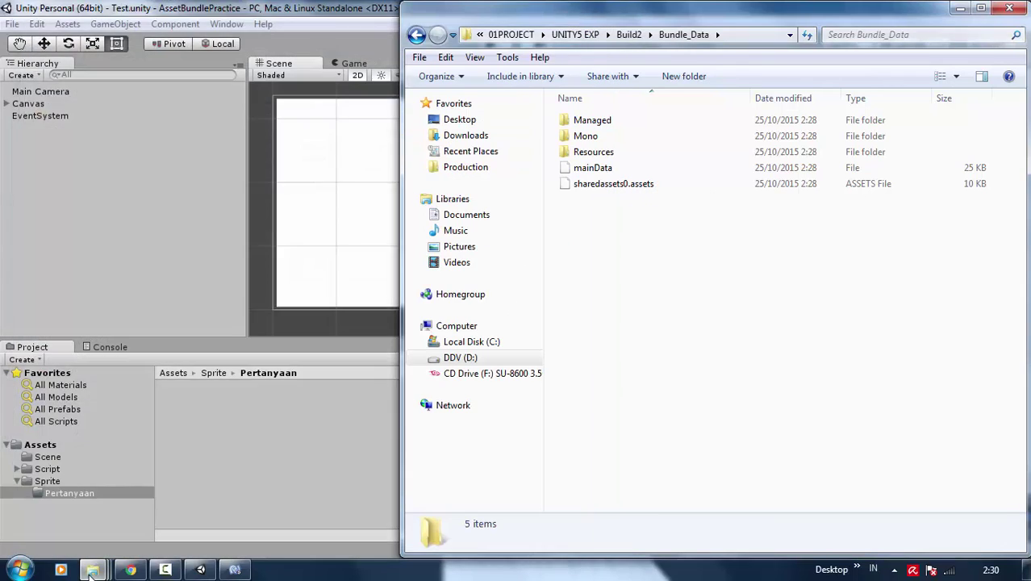
pyautogui.moveTo(92, 570)
pyautogui.moveTo(295, 483)
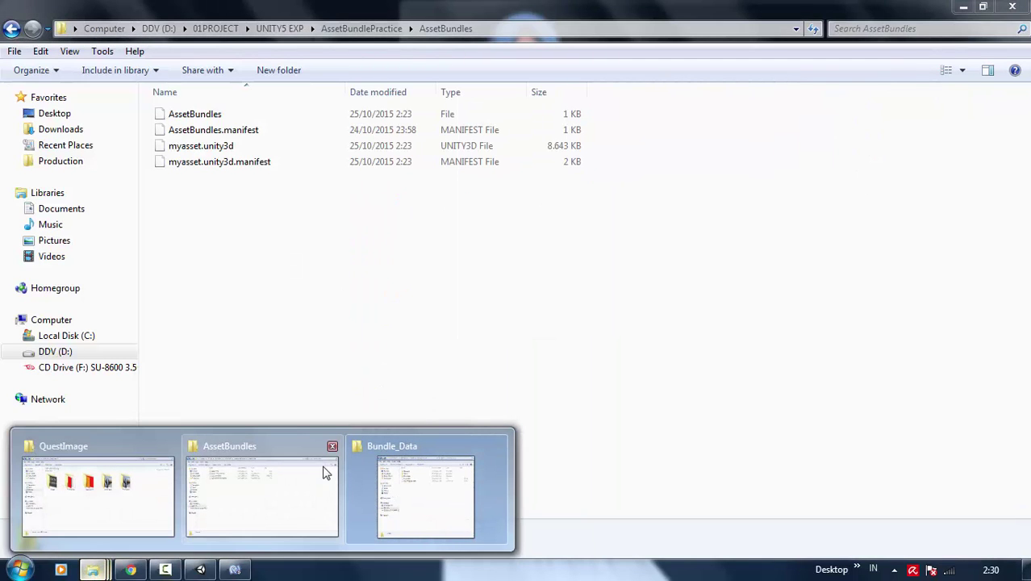
pyautogui.click(332, 448)
pyautogui.click(314, 503)
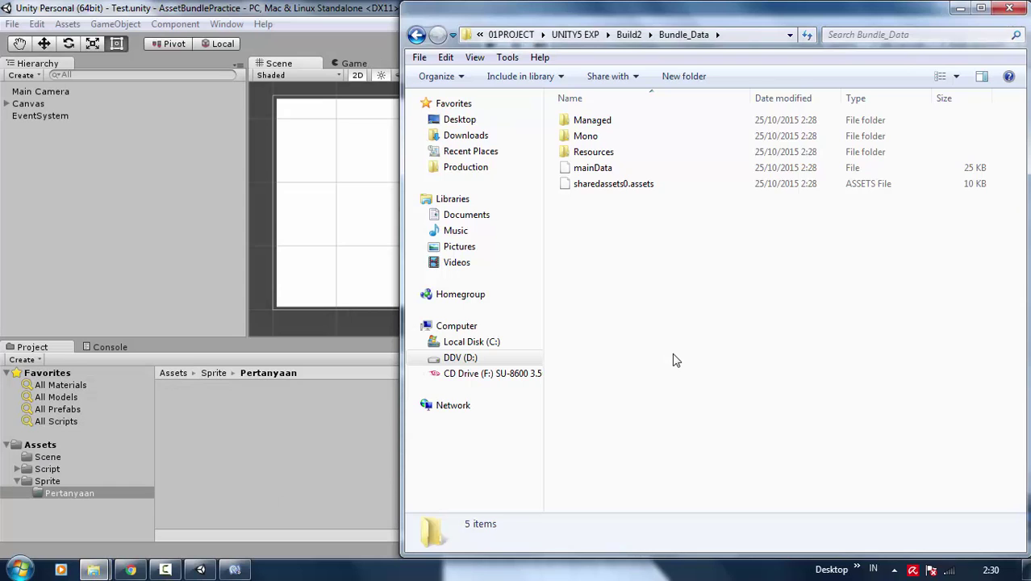
pyautogui.moveTo(95, 569)
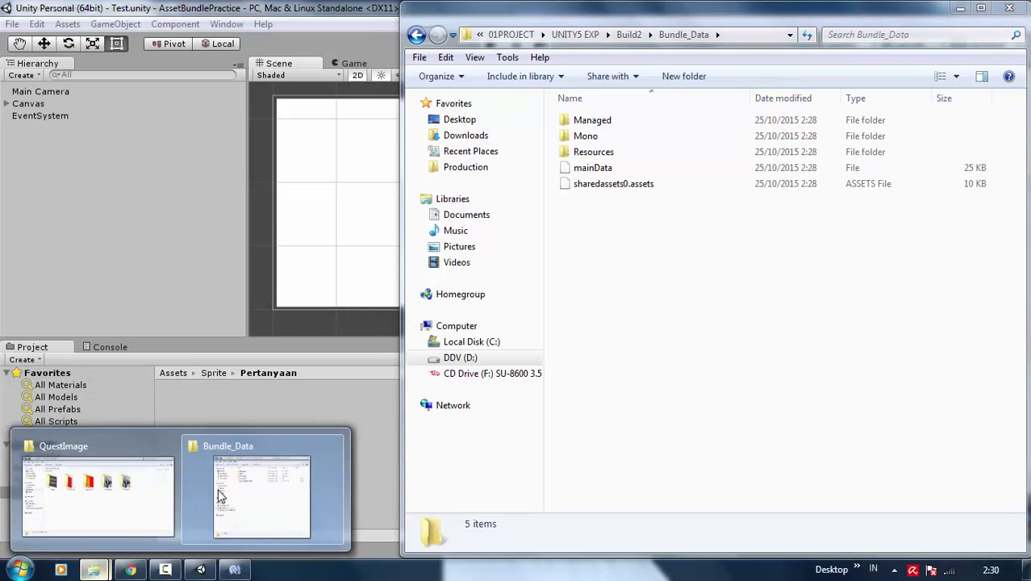
pyautogui.click(113, 484)
pyautogui.moveTo(846, 321)
pyautogui.mouseDown()
pyautogui.moveTo(309, 156)
pyautogui.moveTo(232, 497)
pyautogui.moveTo(200, 570)
pyautogui.mouseUp()
pyautogui.click(892, 570)
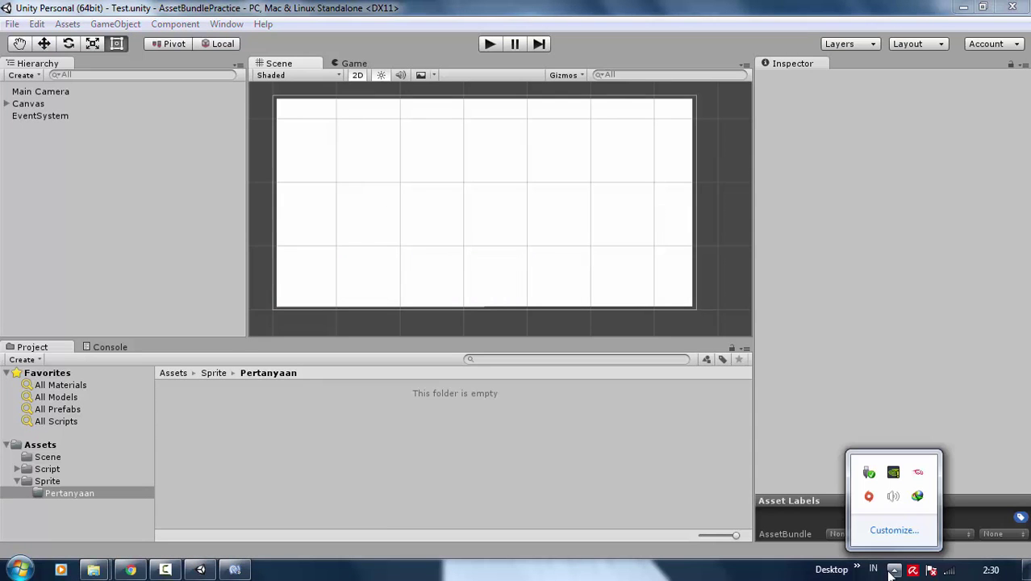
pyautogui.click(857, 570)
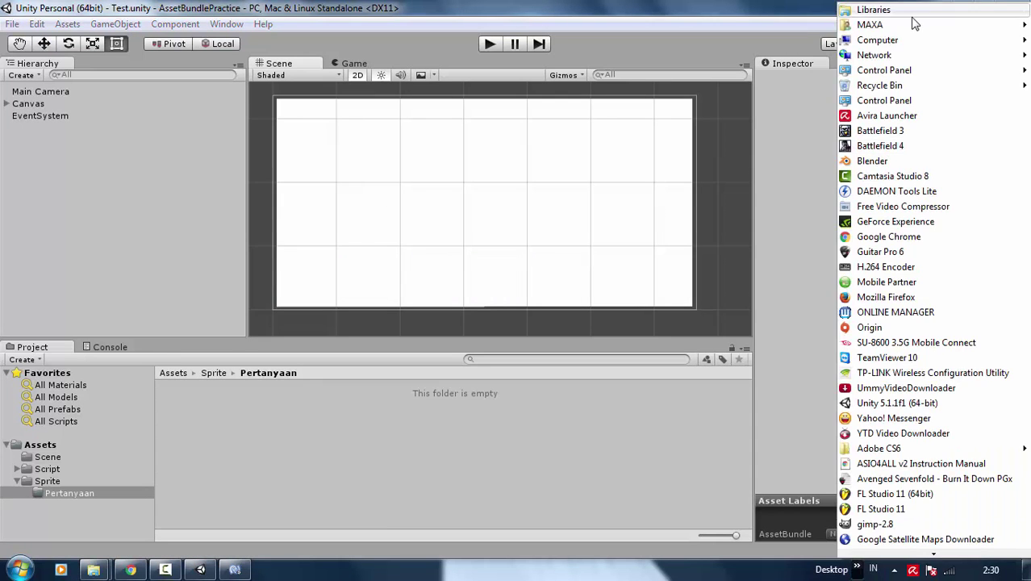
pyautogui.moveTo(884, 85)
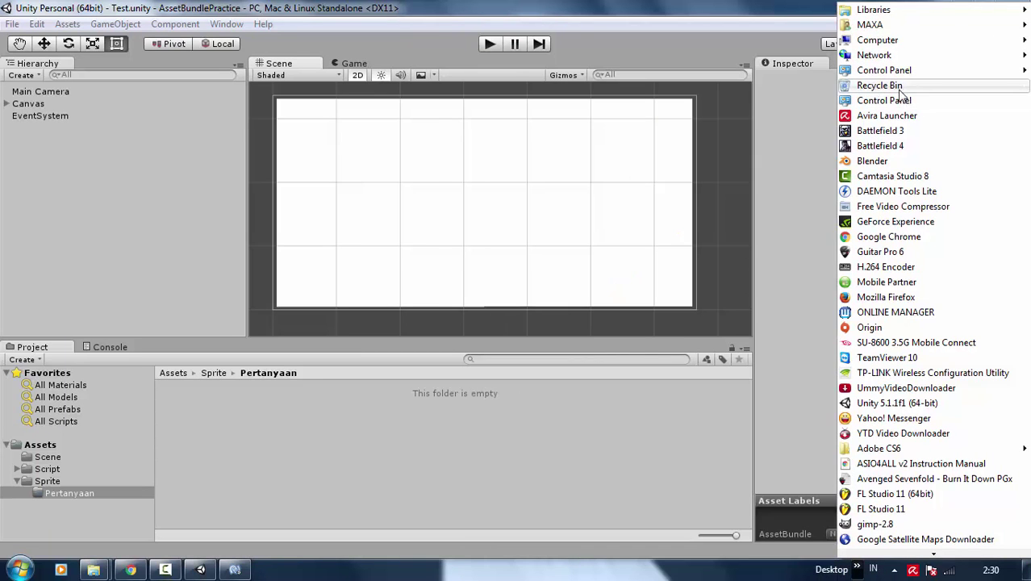
pyautogui.rightClick(897, 89)
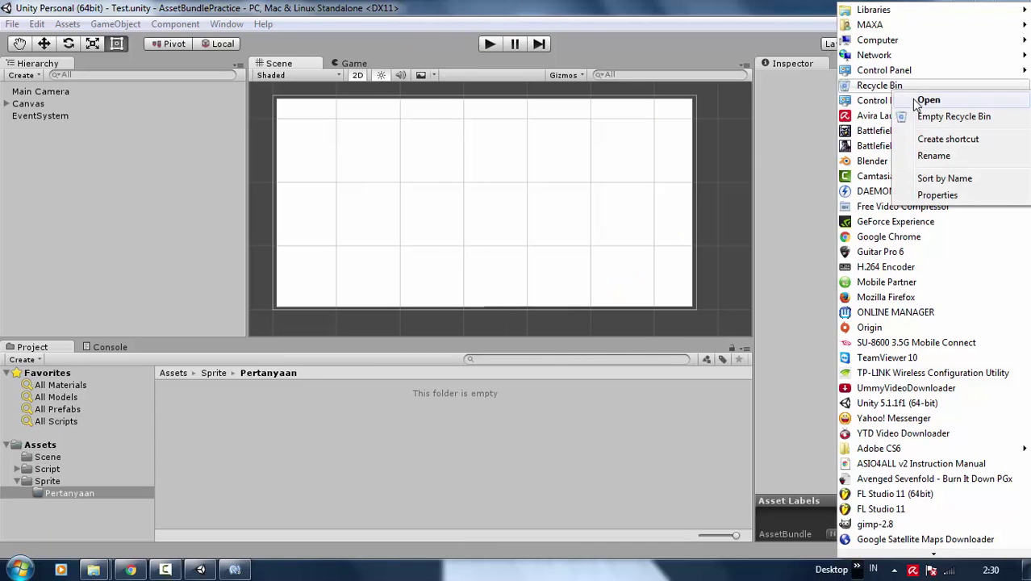
pyautogui.click(924, 118)
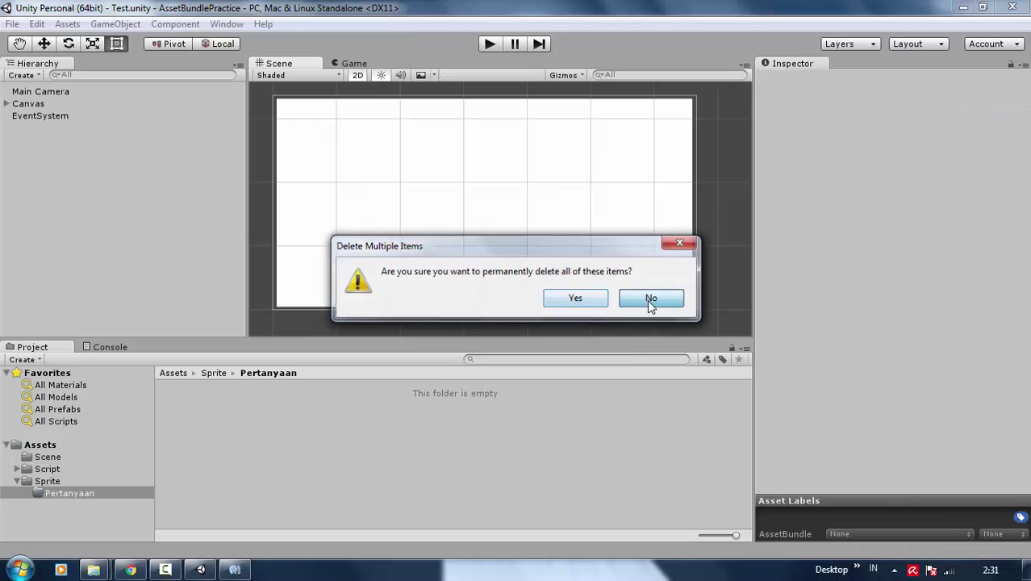
pyautogui.click(650, 299)
pyautogui.click(852, 569)
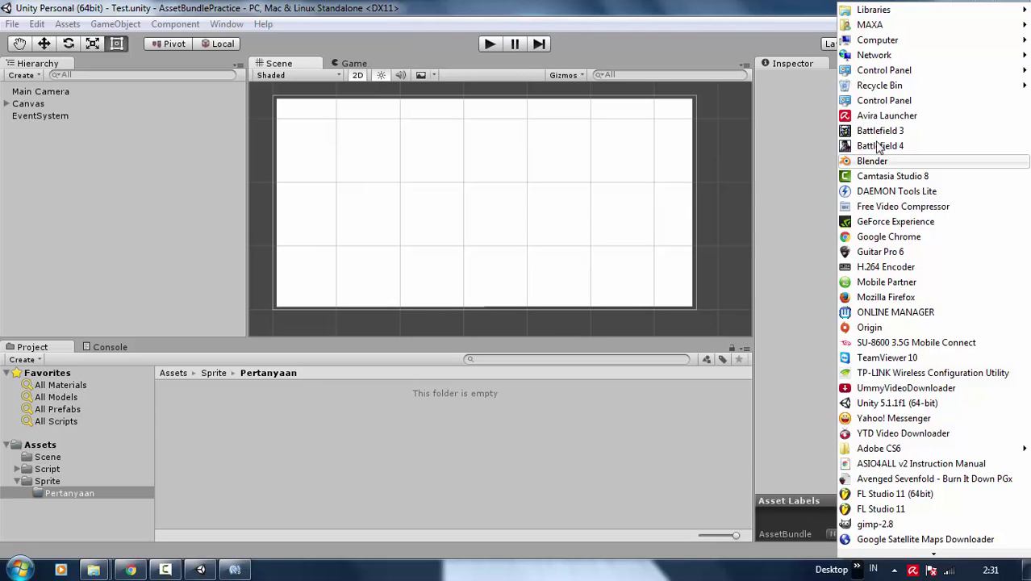
pyautogui.rightClick(897, 102)
pyautogui.click(907, 113)
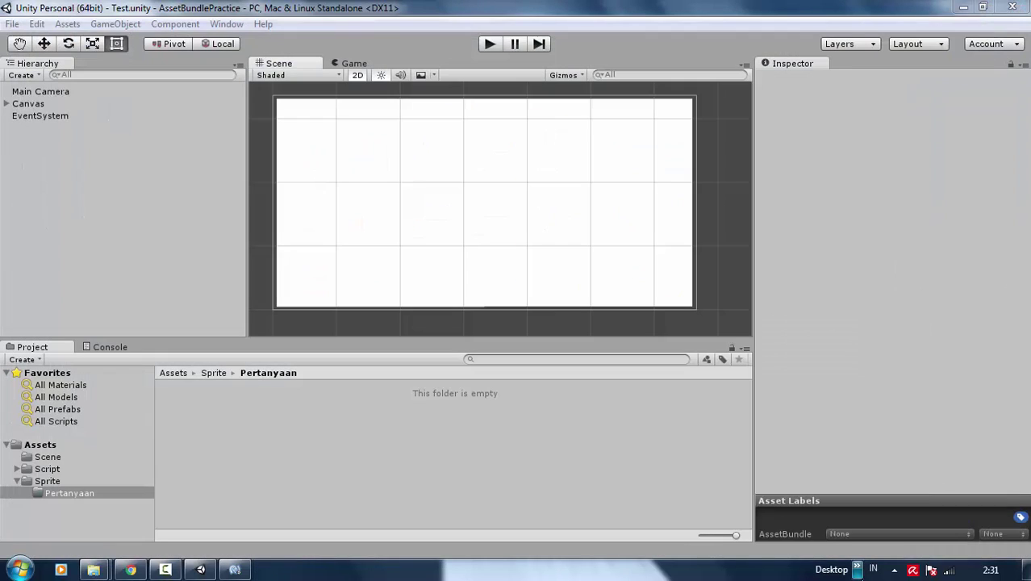
pyautogui.click(855, 569)
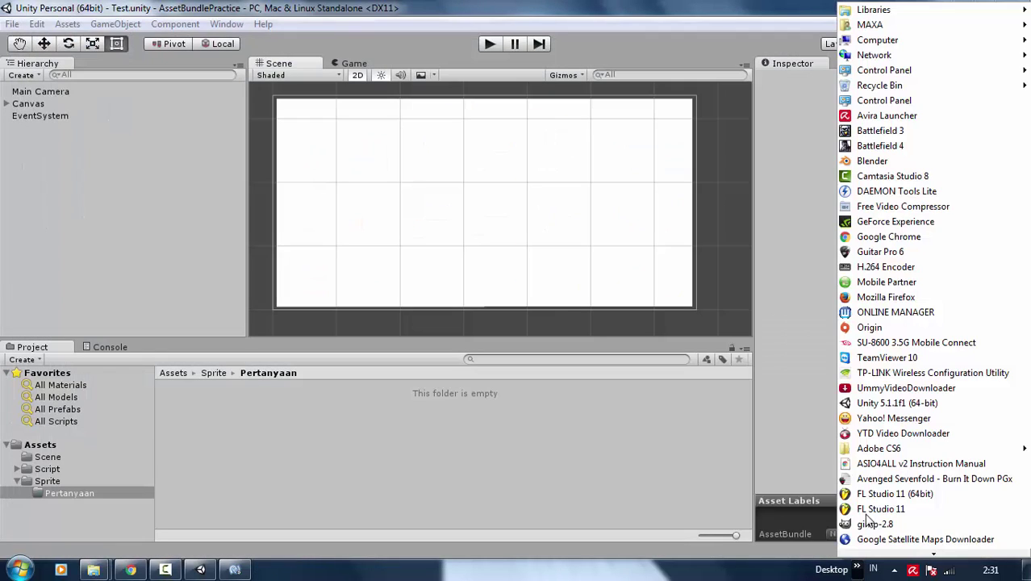
pyautogui.rightClick(871, 87)
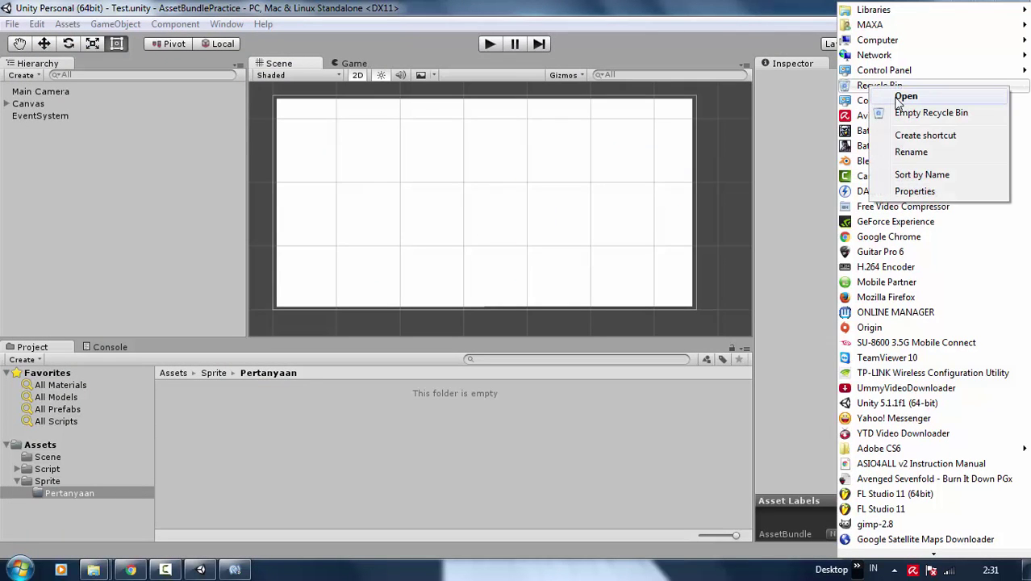
pyautogui.click(878, 94)
pyautogui.click(449, 266)
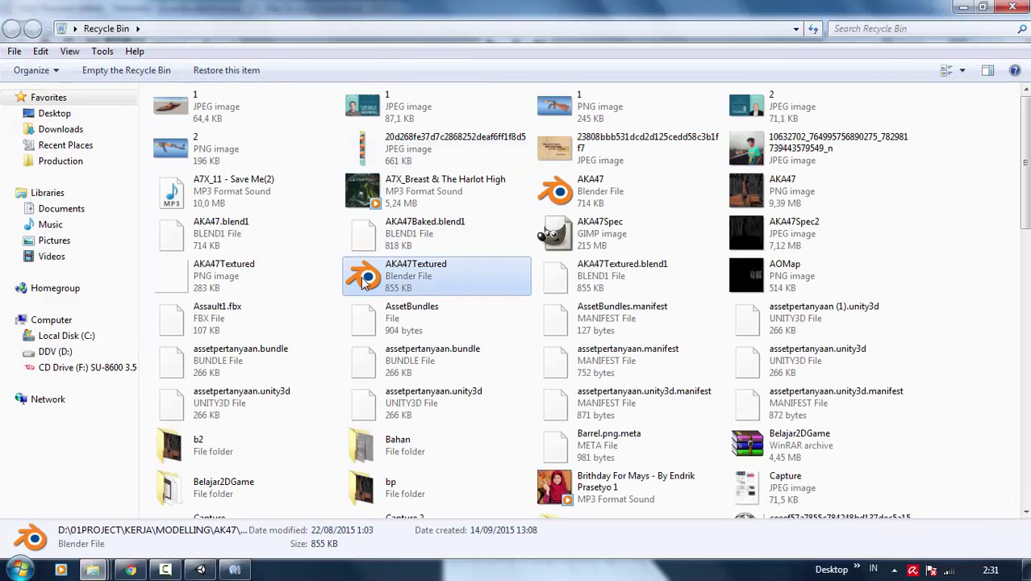
pyautogui.scroll(-10, 365, 280)
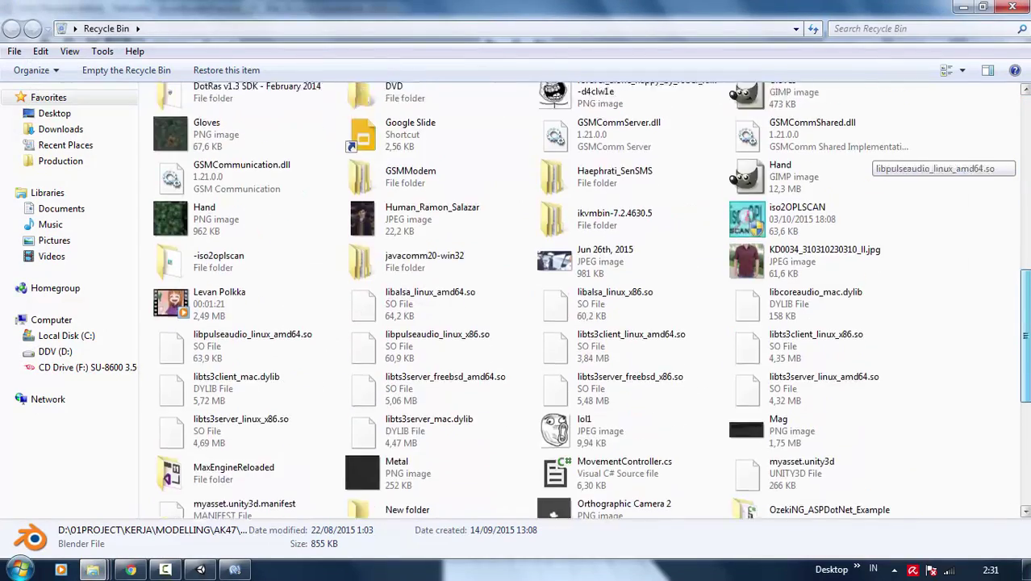
pyautogui.scroll(-3, 1023, 455)
pyautogui.scroll(-3, 1023, 454)
pyautogui.scroll(-2, 1023, 454)
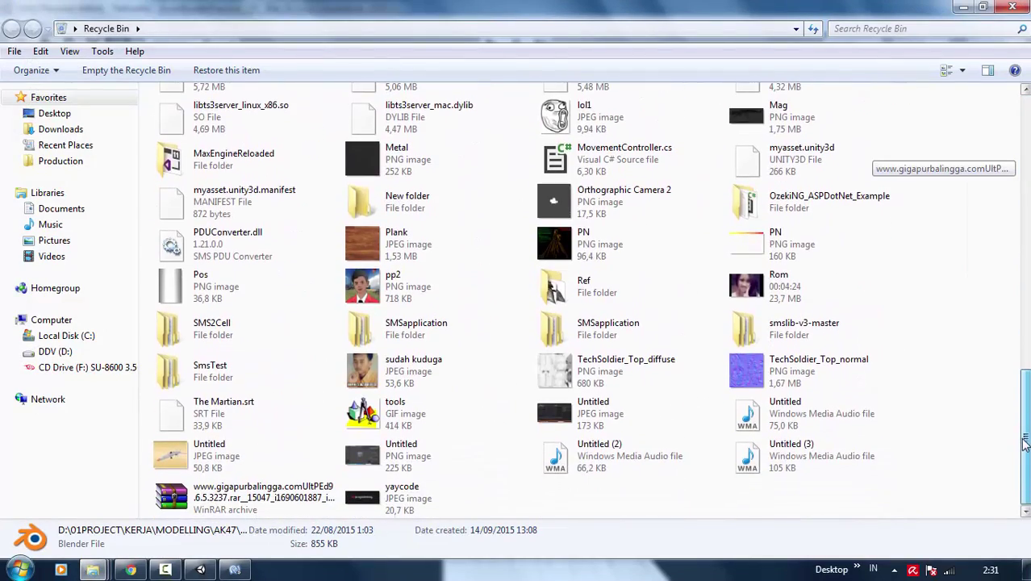
pyautogui.moveTo(1023, 454); pyautogui.dragTo(1026, 229)
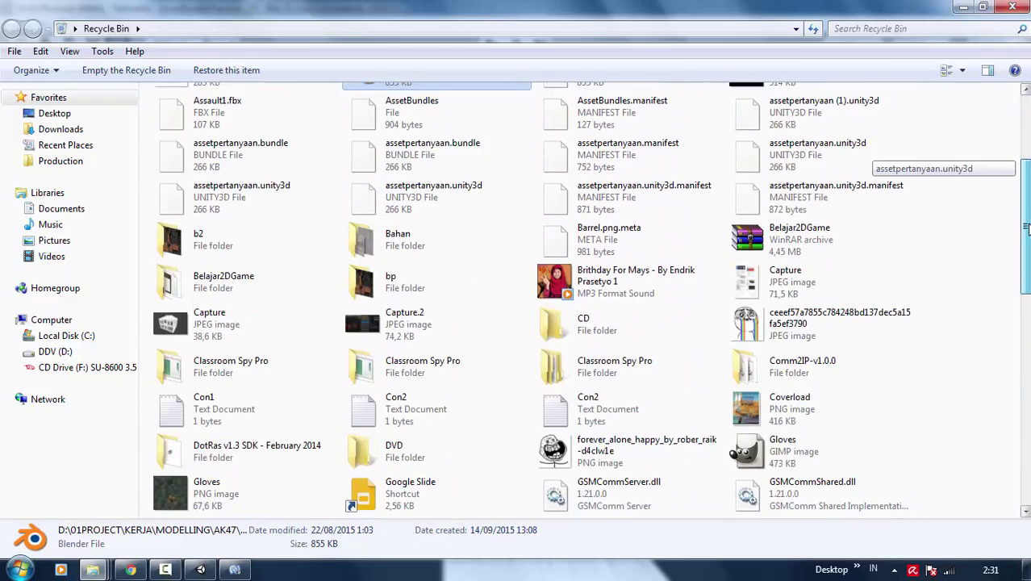
pyautogui.moveTo(1026, 229); pyautogui.dragTo(1023, 454)
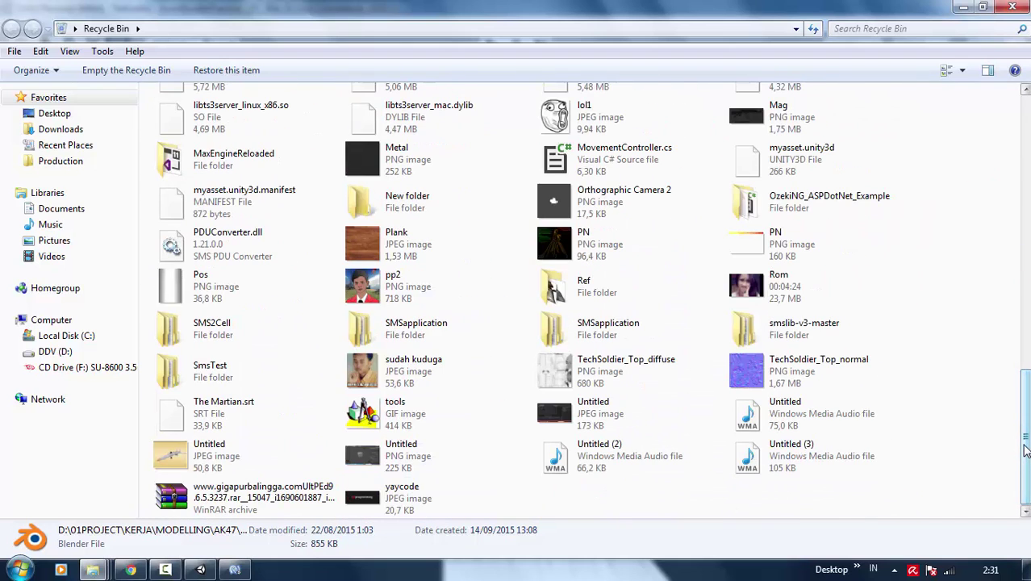
pyautogui.click(1012, 6)
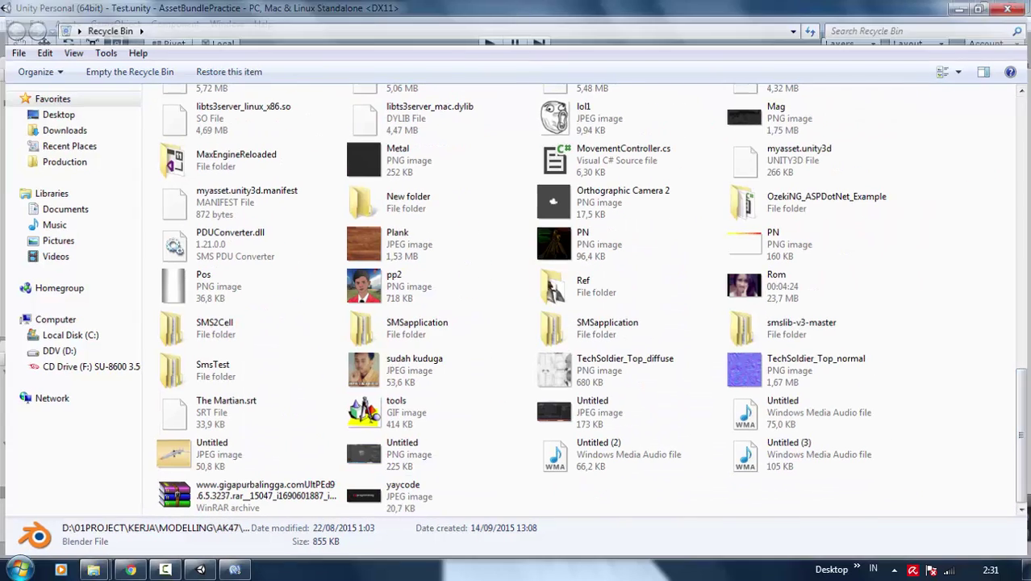
pyautogui.moveTo(97, 570)
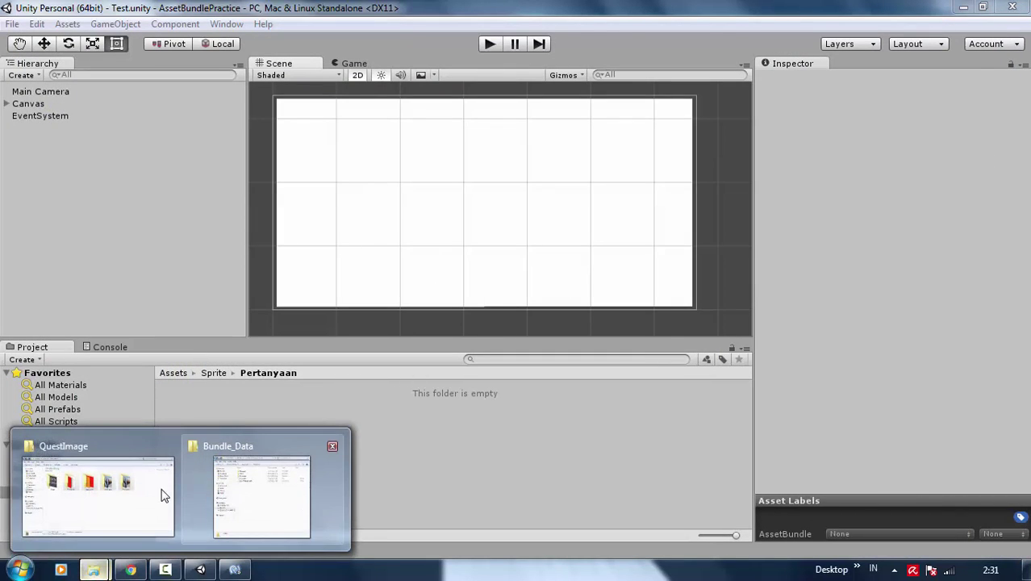
# - Import the Pertanyaan1–Pertanyaan4 folders from QuestImage into Unity and select Con1 in Pertanyaan1
pyautogui.click(127, 493)
pyautogui.moveTo(520, 220); pyautogui.dragTo(153, 492)
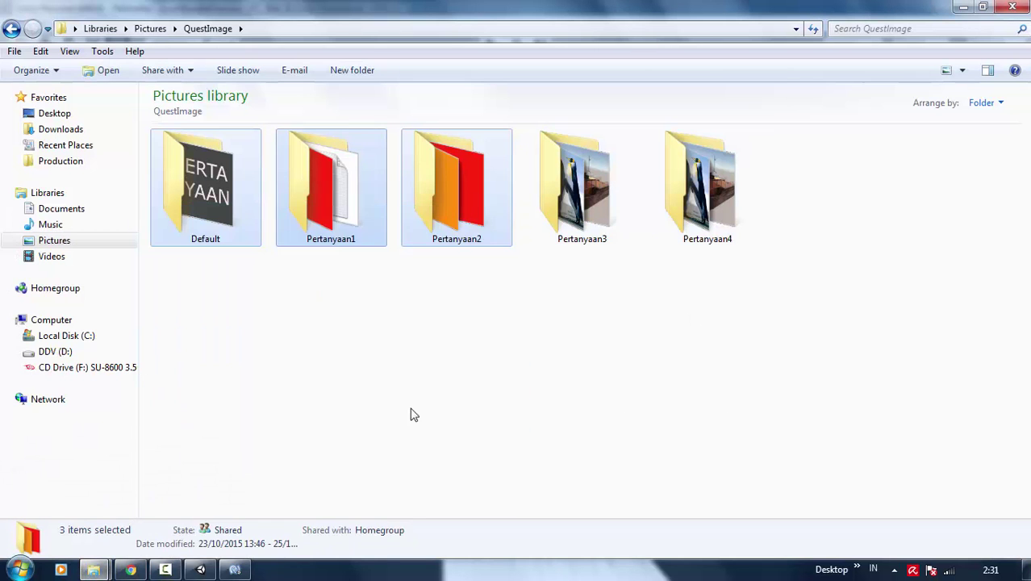
pyautogui.moveTo(868, 367)
pyautogui.mouseDown()
pyautogui.moveTo(309, 181)
pyautogui.moveTo(202, 572)
pyautogui.moveTo(251, 480)
pyautogui.mouseUp()
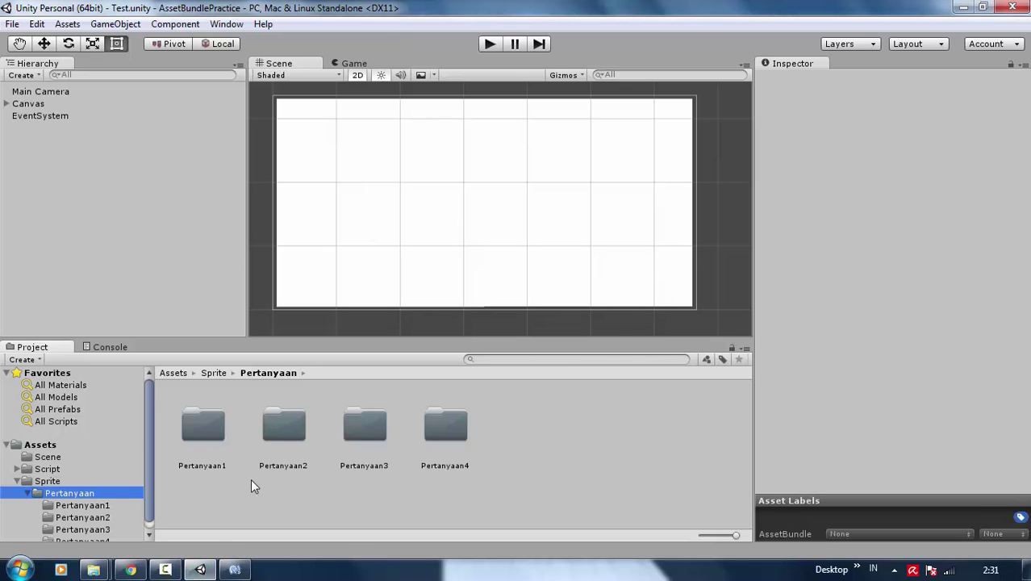
pyautogui.doubleClick(220, 430)
pyautogui.click(220, 430)
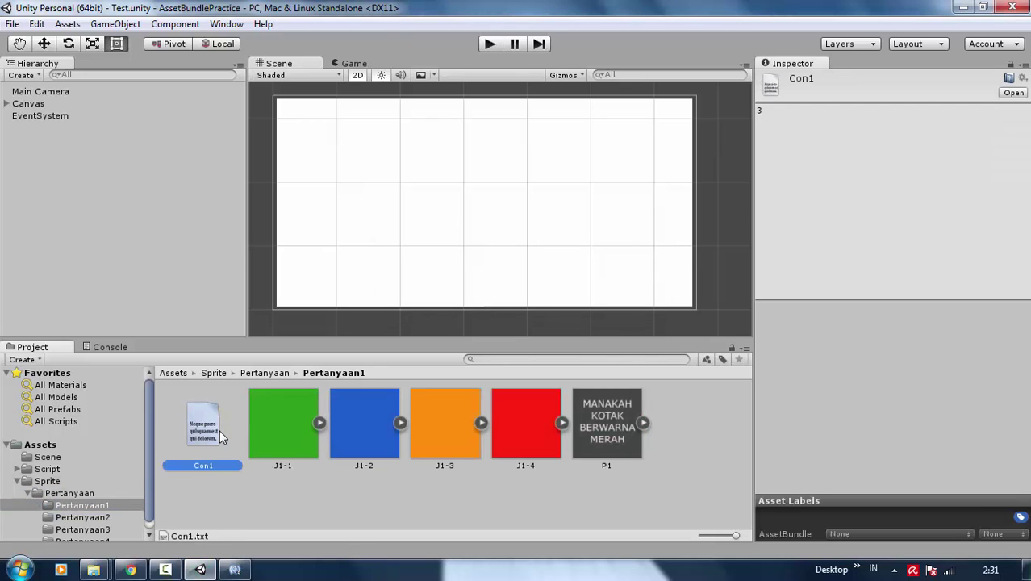
pyautogui.click(111, 506)
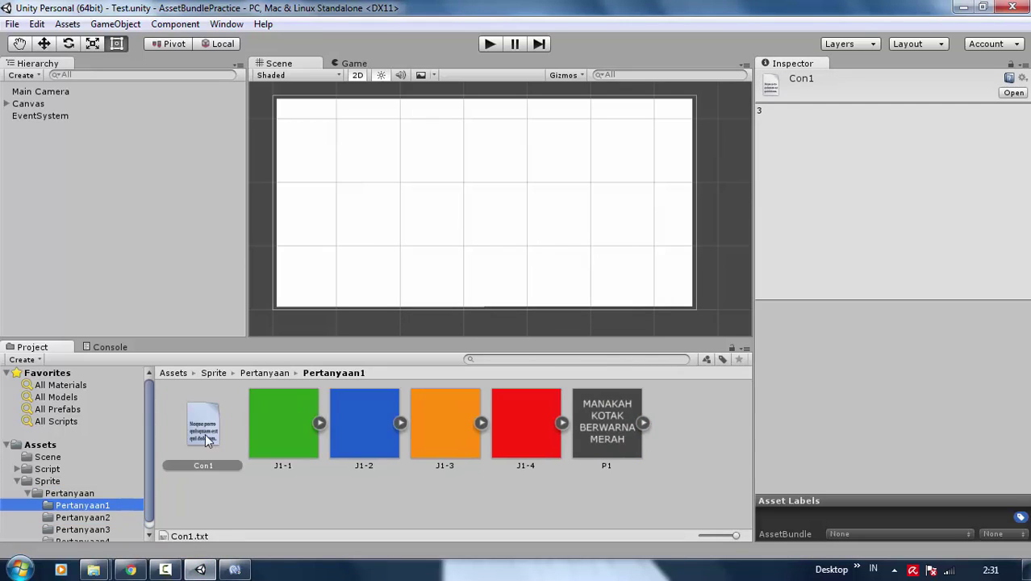
pyautogui.click(210, 437)
# - Duplicate Con1 as Con2, move it into Pertanyaan2, and check Con2.txt in MonoDevelop
pyautogui.hotkey('ctrl', 'd')
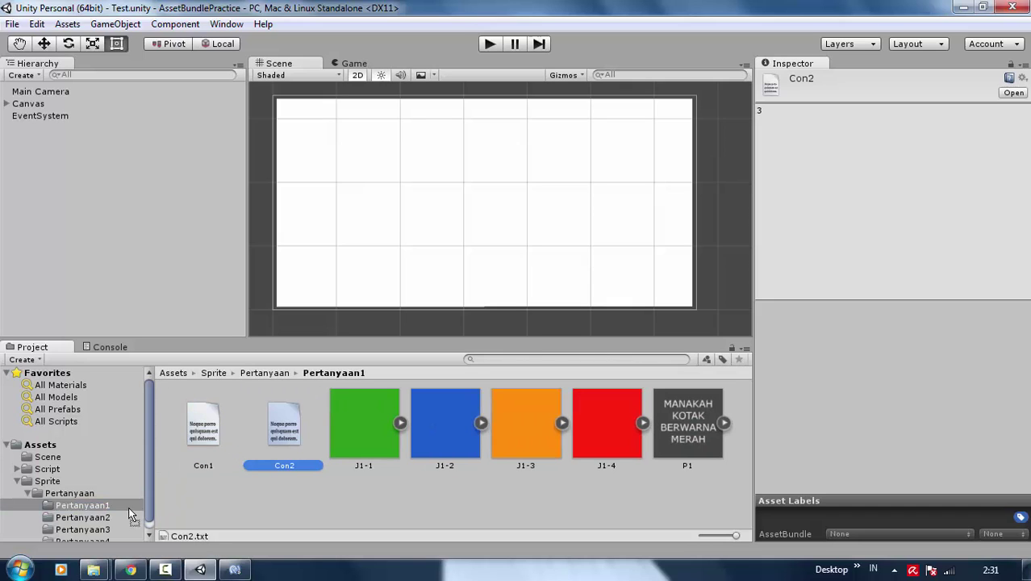
pyautogui.moveTo(129, 513); pyautogui.dragTo(110, 518)
pyautogui.click(112, 518)
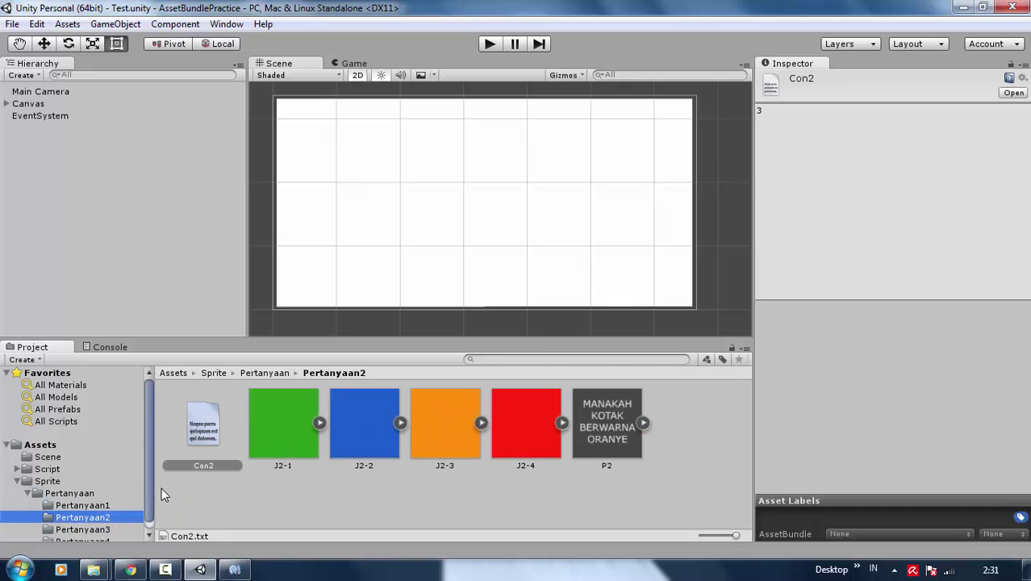
pyautogui.click(202, 465)
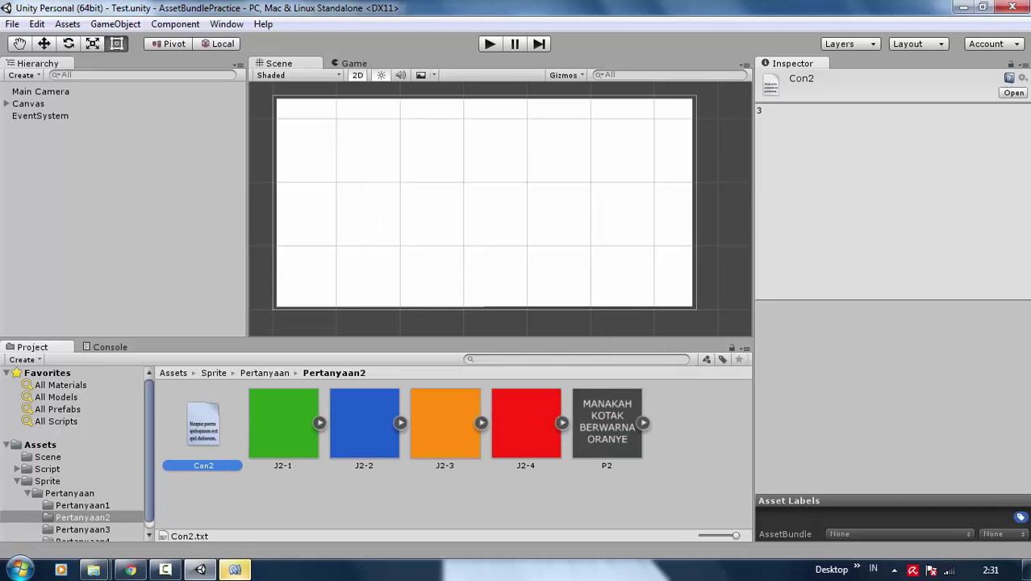
pyautogui.moveTo(240, 571)
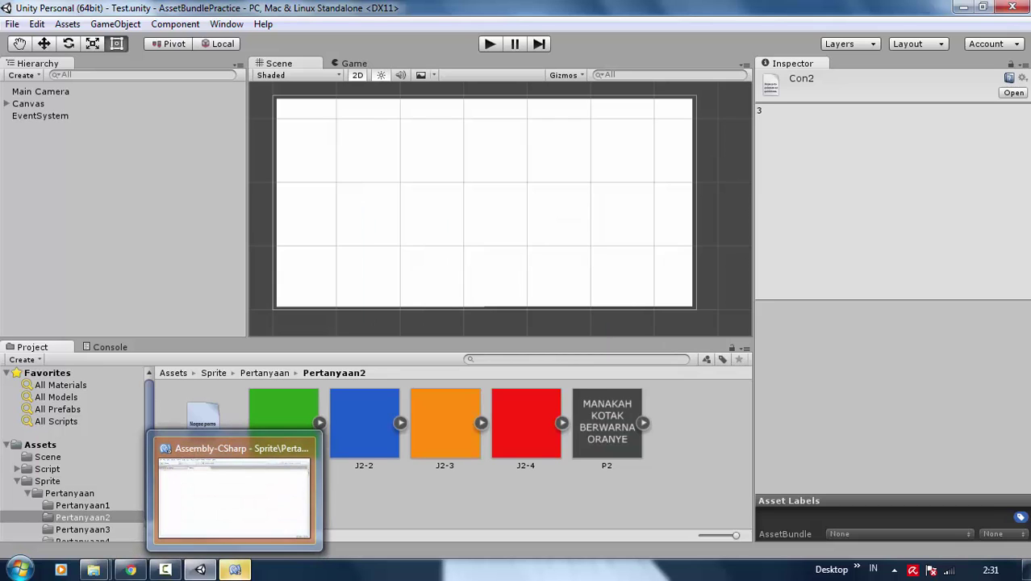
pyautogui.click(243, 571)
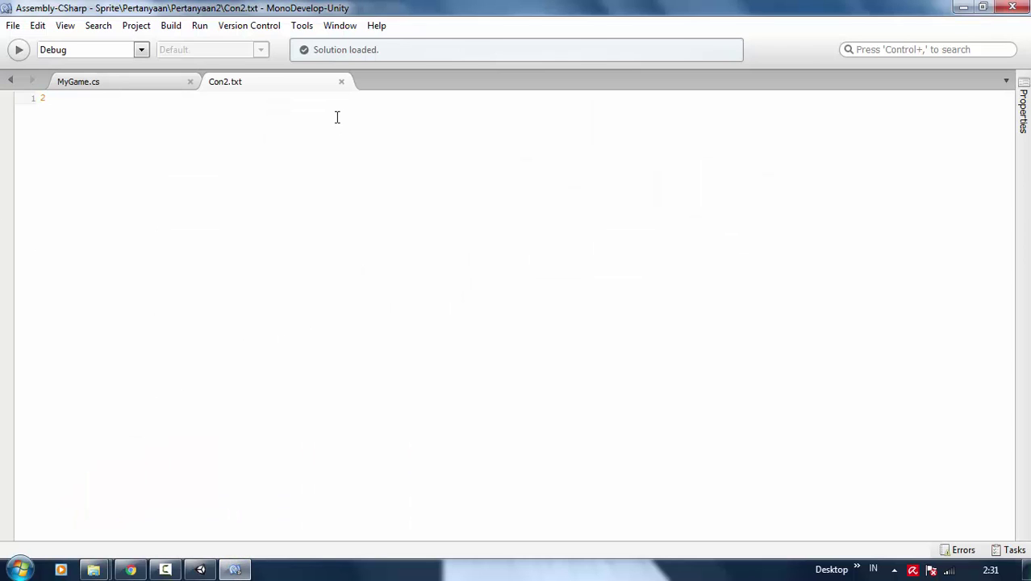
pyautogui.click(341, 81)
# - Duplicate Con3 as Con4, move it into Pertanyaan4, and check Con4.txt in MonoDevelop
pyautogui.moveTo(94, 569)
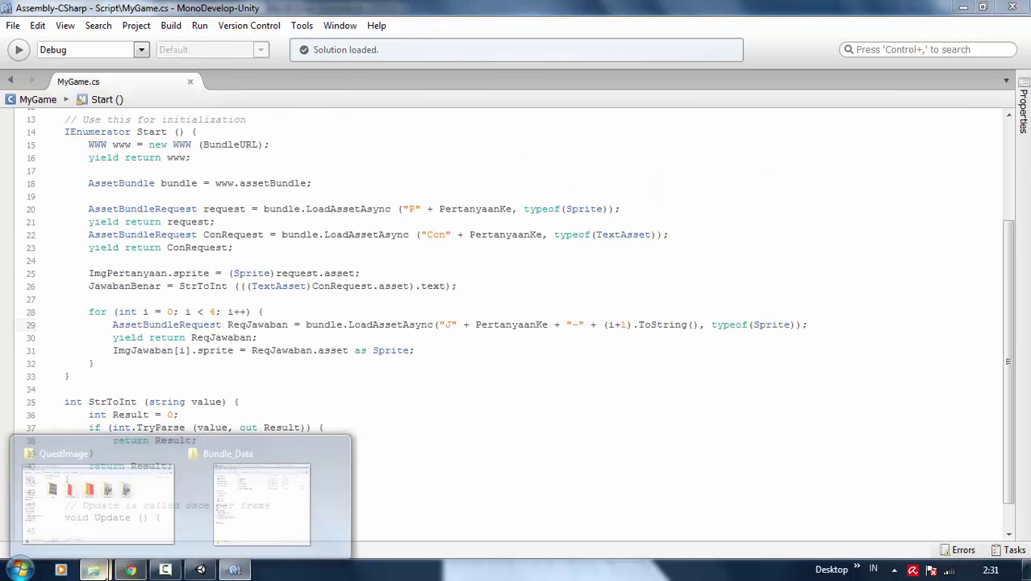
pyautogui.click(201, 569)
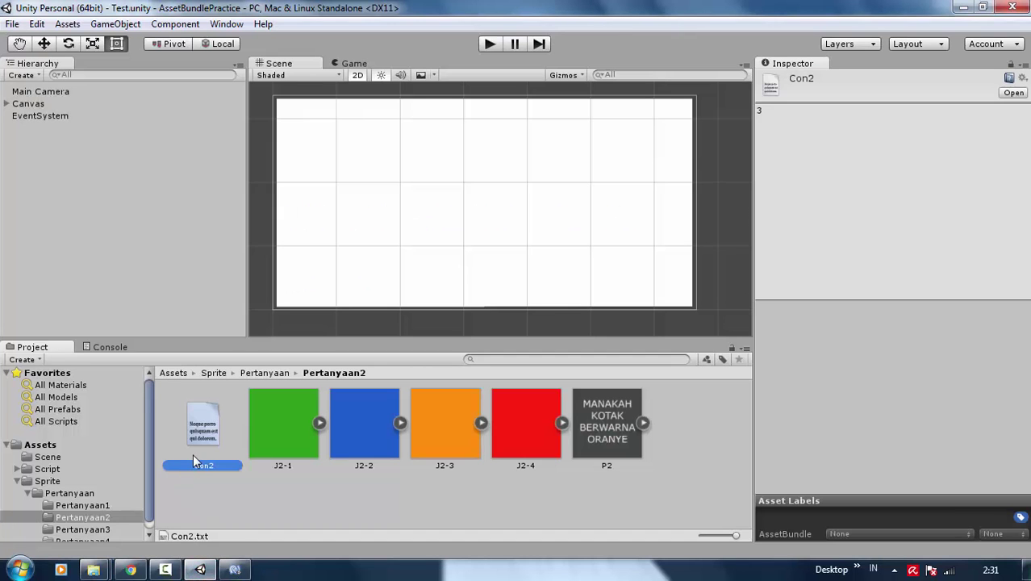
pyautogui.click(290, 432)
pyautogui.click(82, 530)
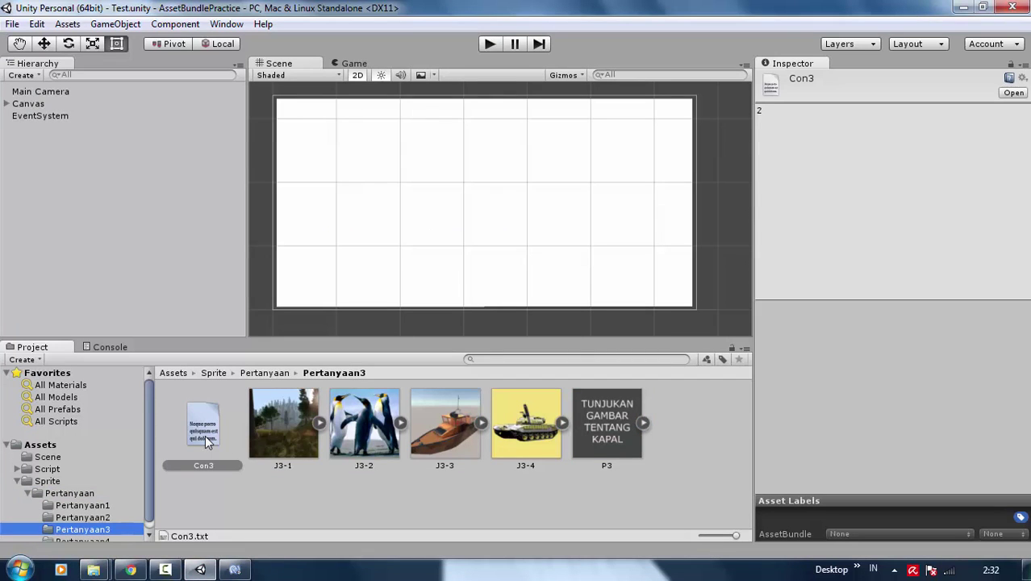
pyautogui.click(208, 439)
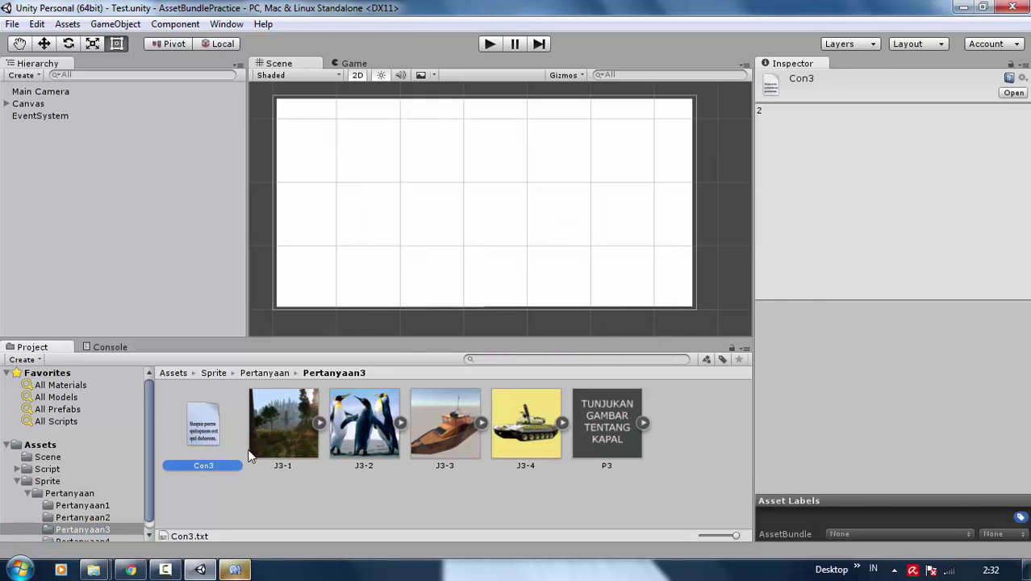
pyautogui.hotkey('ctrl', 'd')
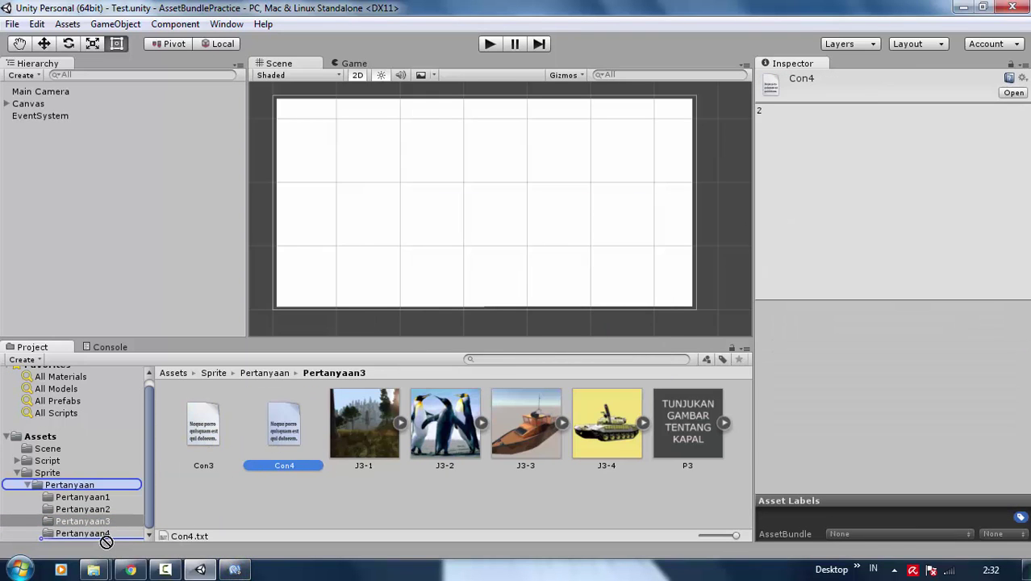
pyautogui.moveTo(272, 439); pyautogui.dragTo(83, 533)
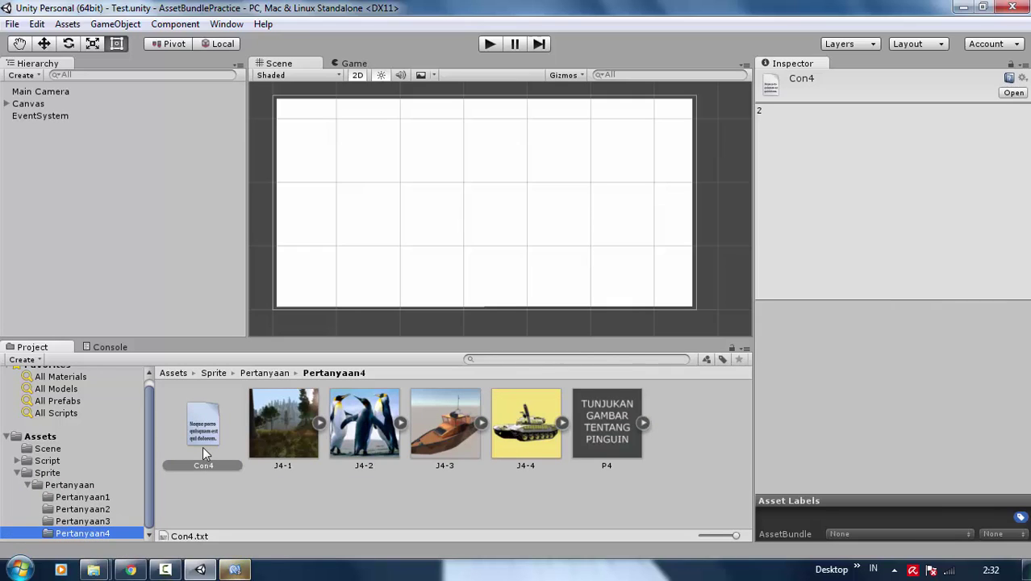
pyautogui.click(202, 448)
pyautogui.doubleClick(202, 446)
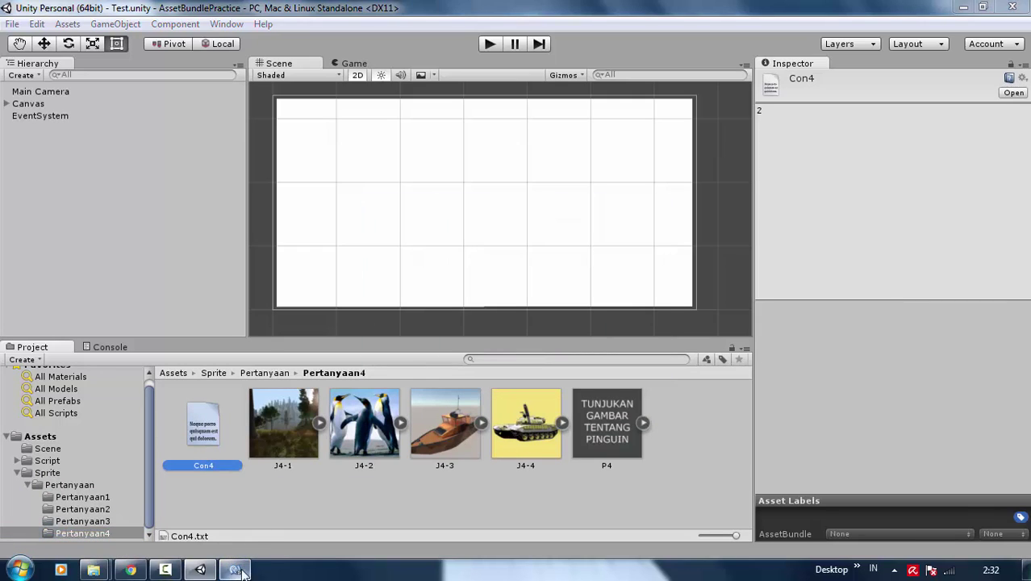
pyautogui.click(341, 83)
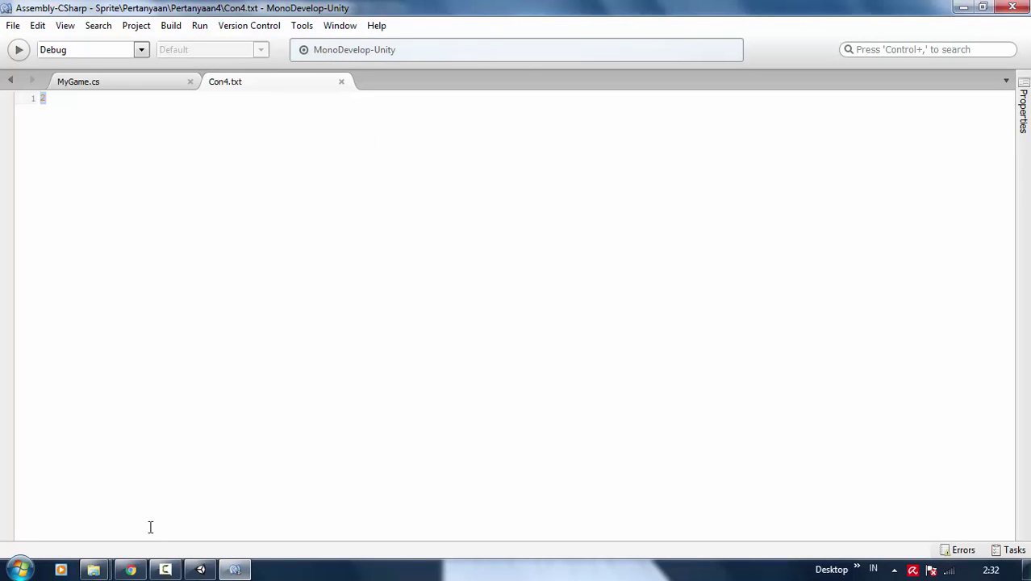
pyautogui.click(341, 82)
# - Take the Explorer window up to Build2, then return to MyGame.cs in MonoDevelop
pyautogui.click(200, 569)
pyautogui.click(331, 487)
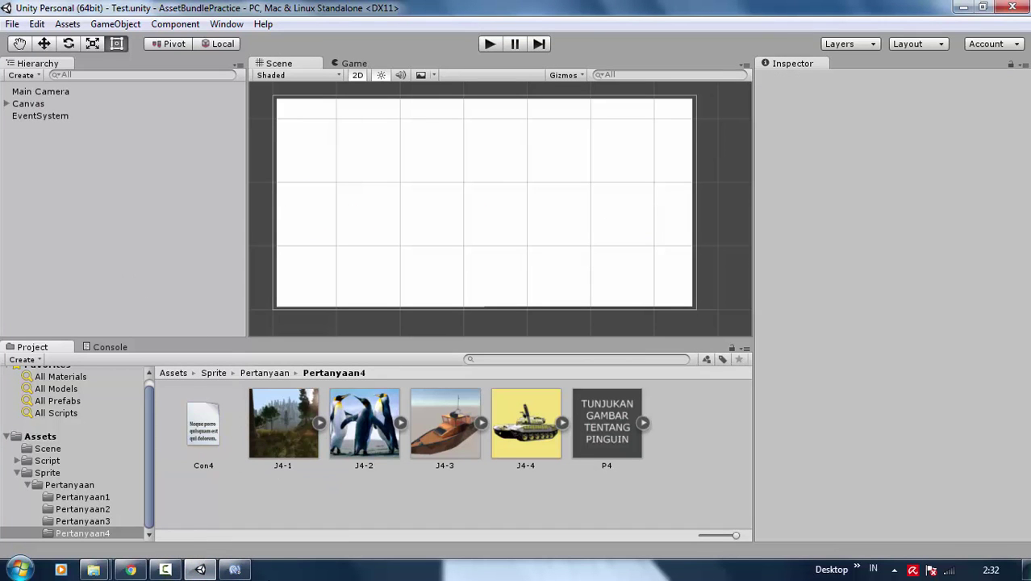
pyautogui.click(93, 569)
pyautogui.click(276, 488)
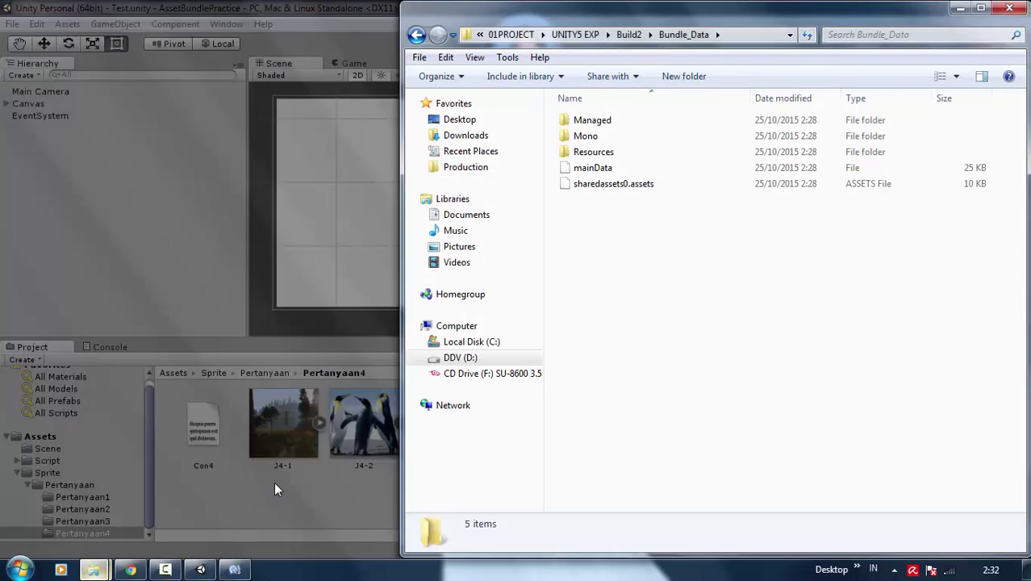
pyautogui.click(628, 35)
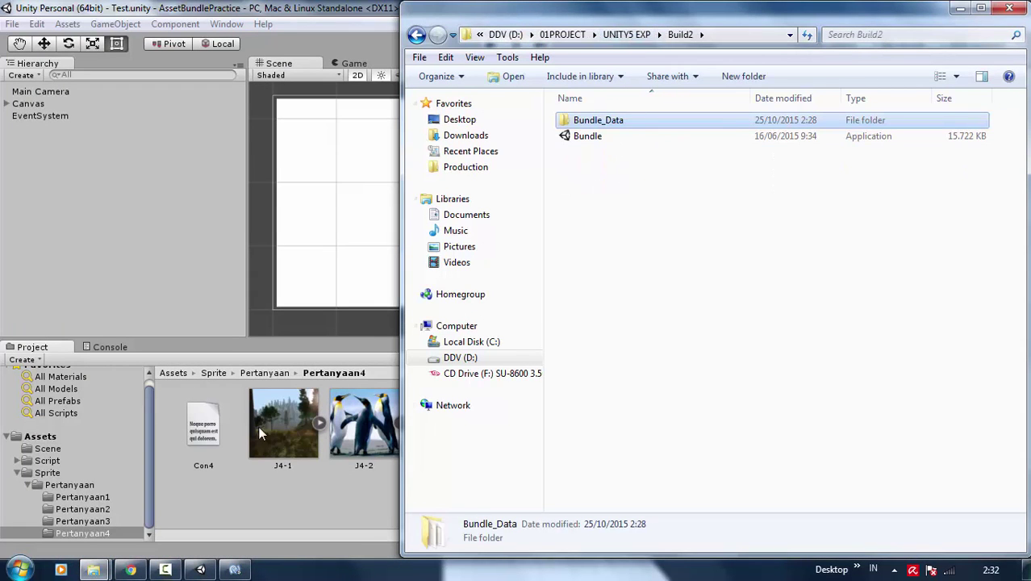
pyautogui.click(236, 571)
pyautogui.click(240, 571)
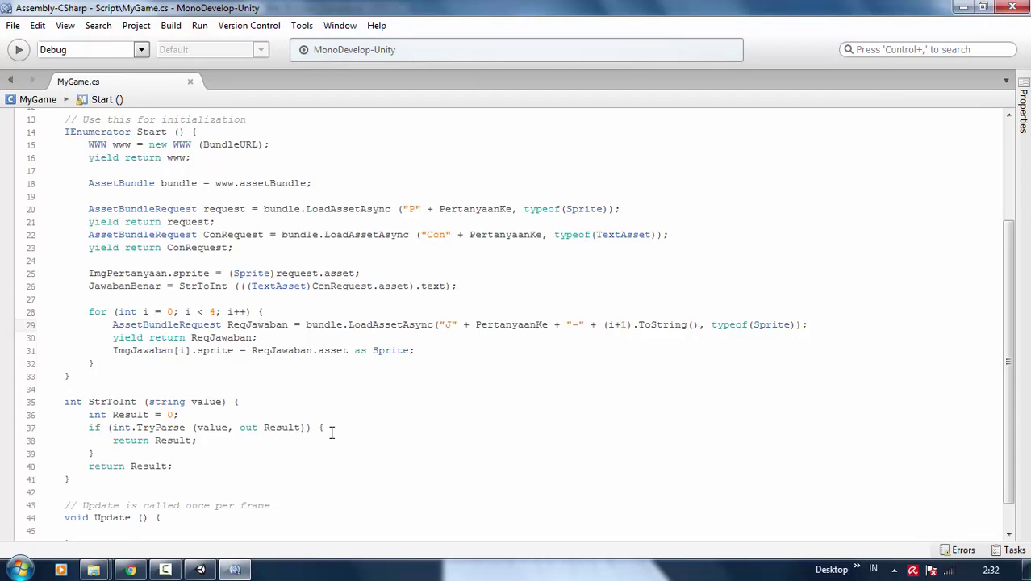
# - Change Start()'s return type on line 14 from IEnumerator to void and select the WWW request lines 15–16
pyautogui.scroll(4, 331, 433)
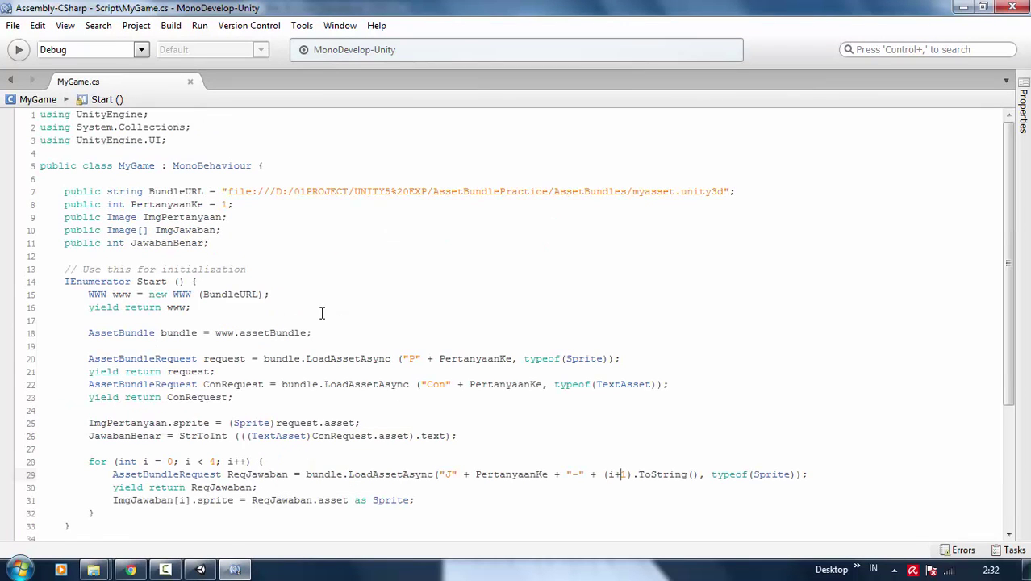
pyautogui.scroll(-3, 324, 309)
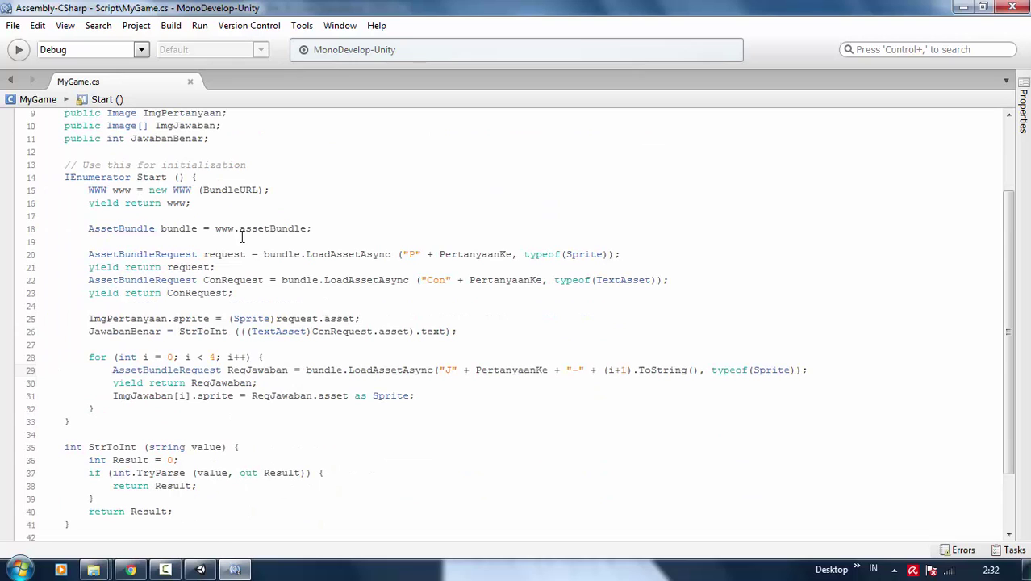
pyautogui.doubleClick(105, 177)
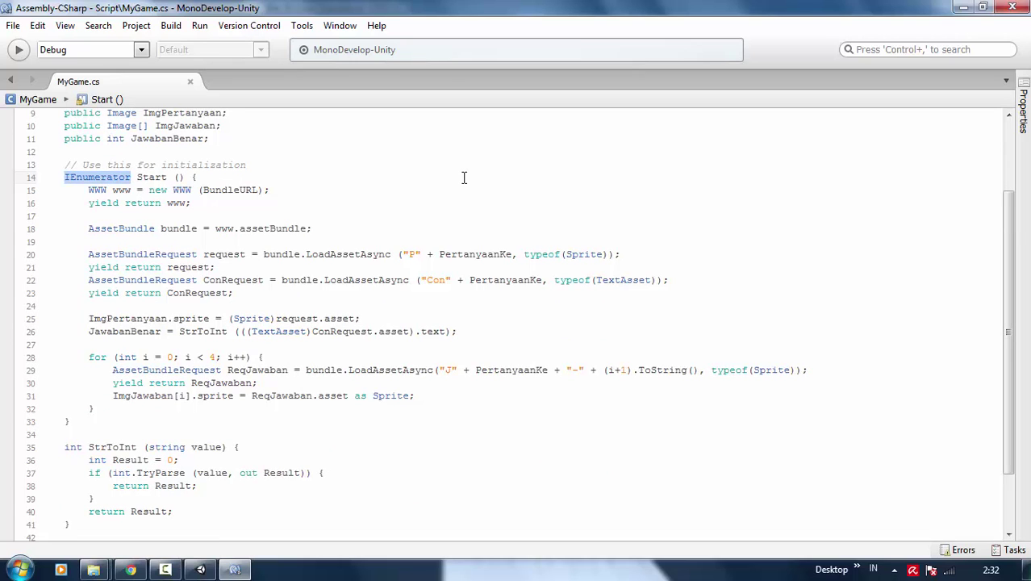
pyautogui.write('void')
pyautogui.press('Escape')
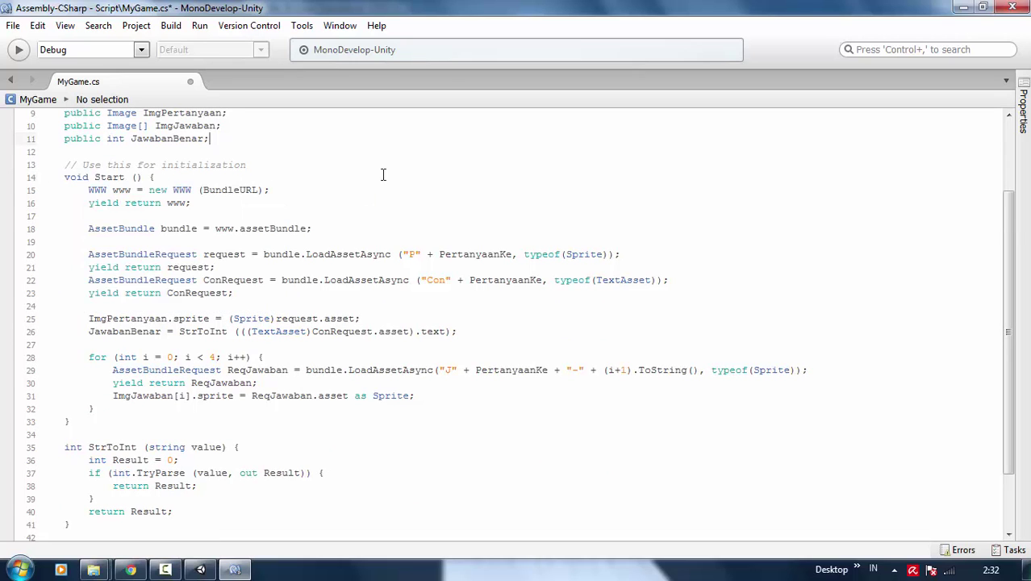
pyautogui.moveTo(194, 203); pyautogui.dragTo(2, 194)
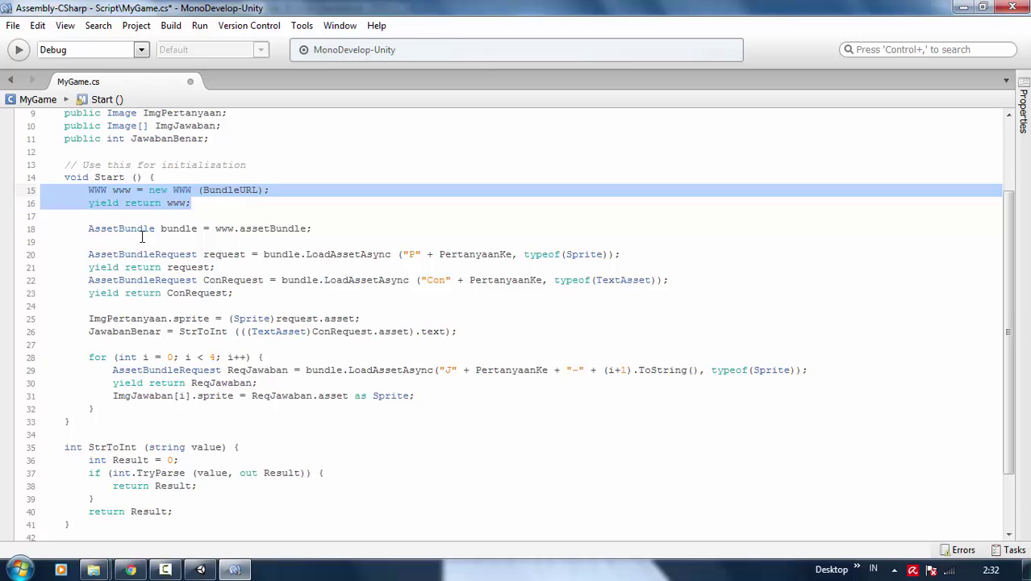
pyautogui.scroll(2, 143, 236)
pyautogui.scroll(2, 142, 235)
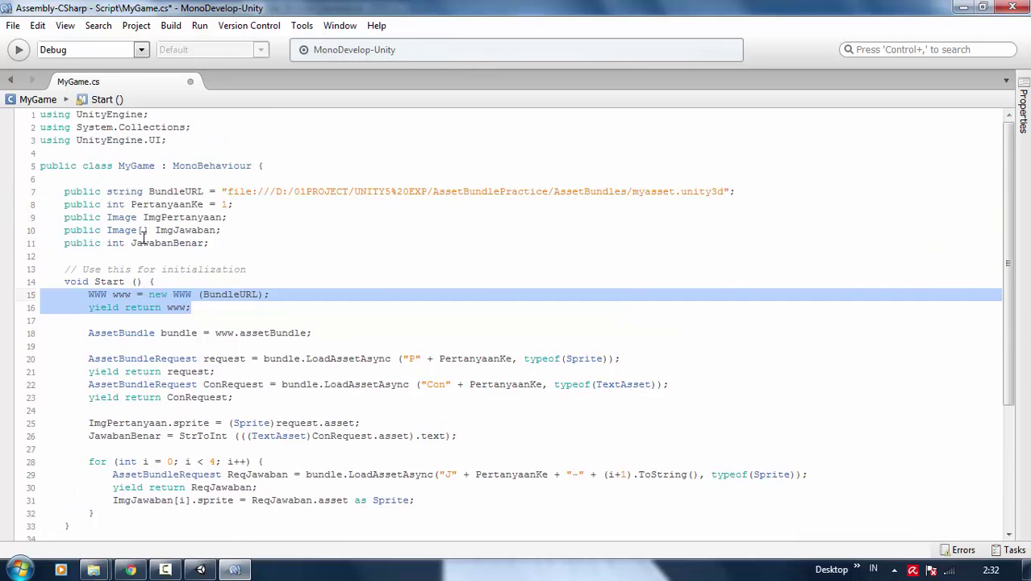
# - Add an empty public class Pertanyaan above the MyGame class
pyautogui.click(159, 148)
pyautogui.press('Return')
pyautogui.press('Return')
pyautogui.click(152, 163)
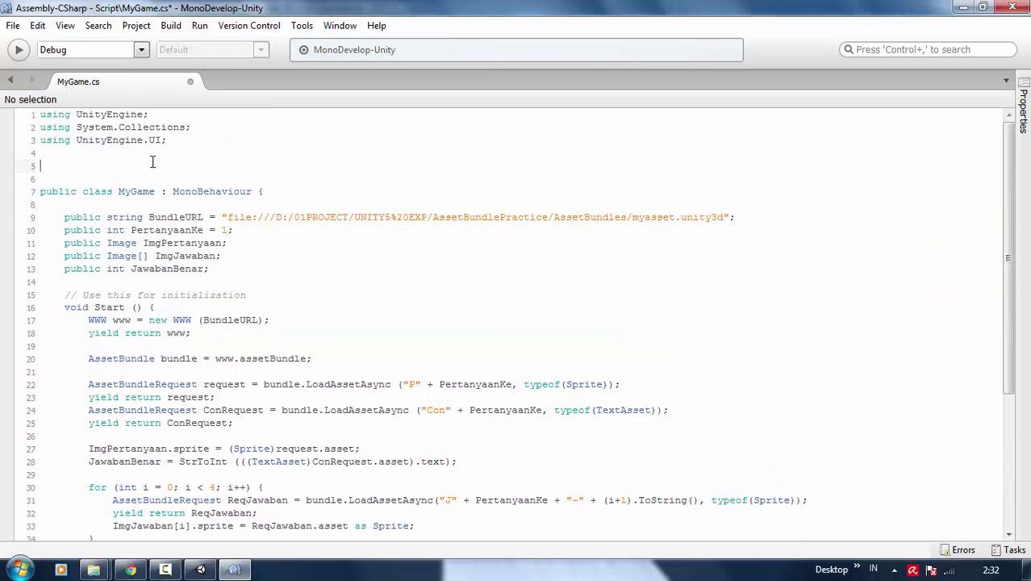
pyautogui.write('cla')
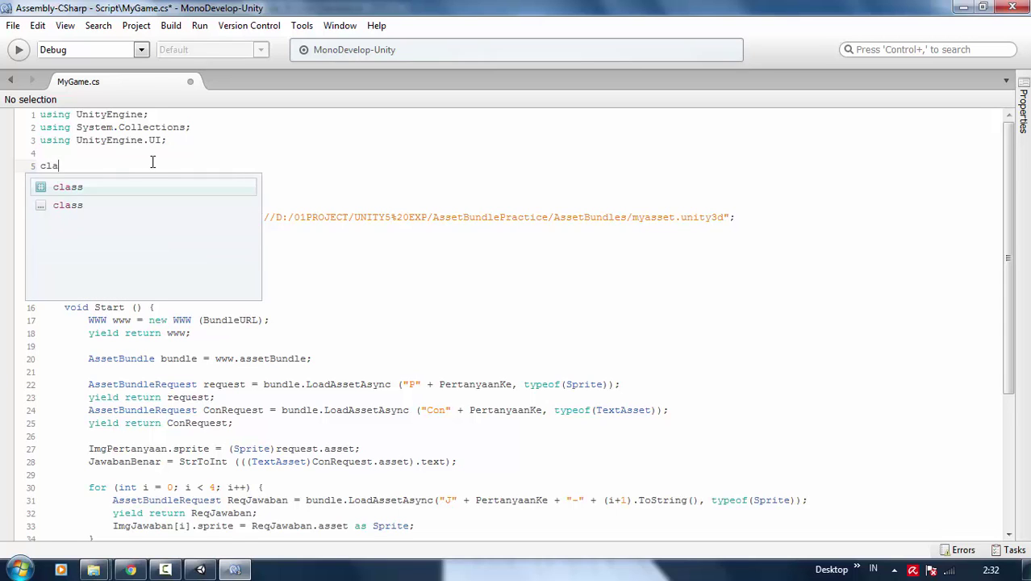
pyautogui.write('ss')
pyautogui.press('BackSpace')
pyautogui.press('BackSpace')
pyautogui.press('BackSpace')
pyautogui.press('BackSpace')
pyautogui.press('BackSpace')
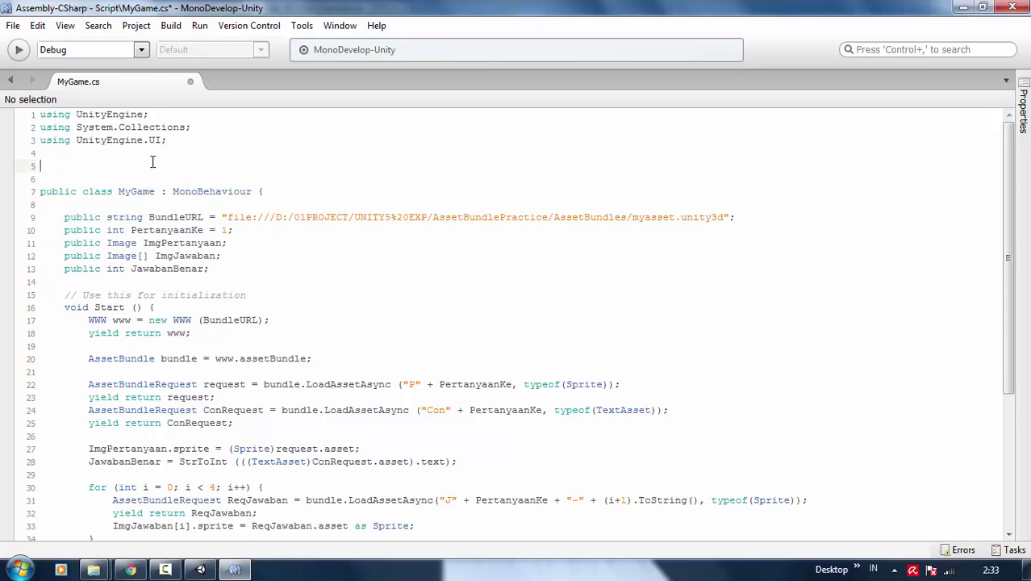
pyautogui.write('public ')
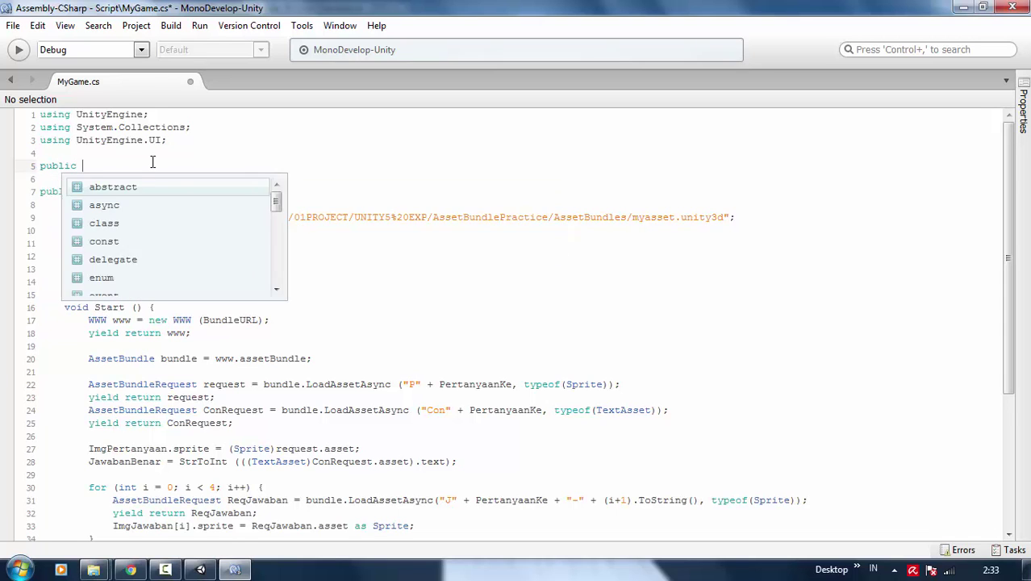
pyautogui.write('class ')
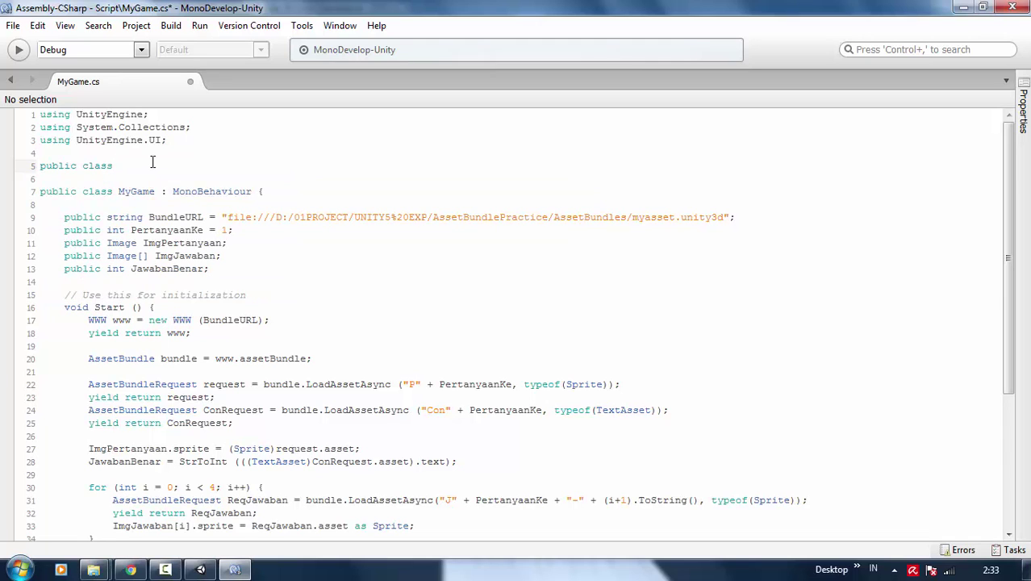
pyautogui.write('Pertanyaan')
pyautogui.write(' {')
pyautogui.press('Return')
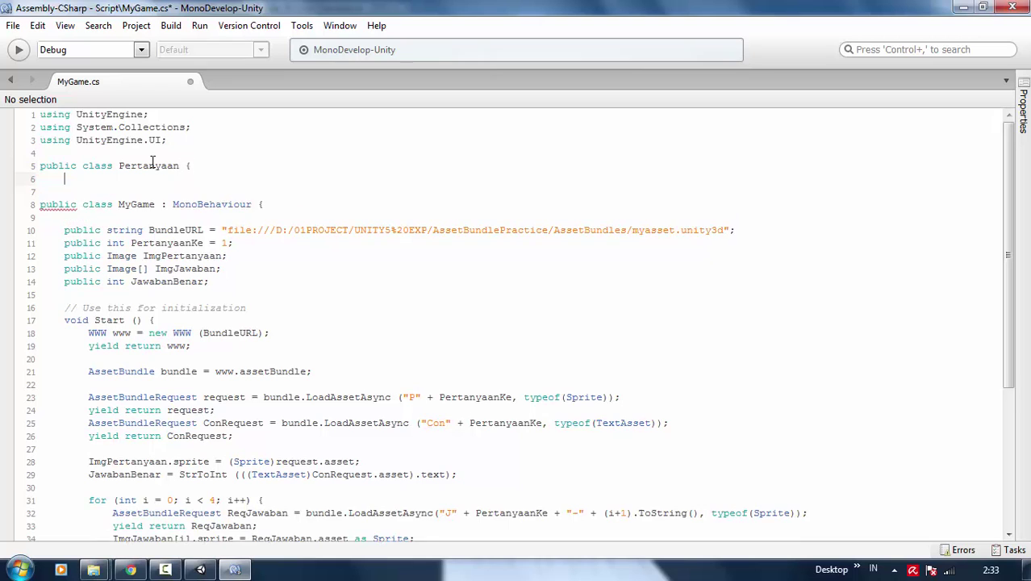
pyautogui.press('Return')
pyautogui.write('}')
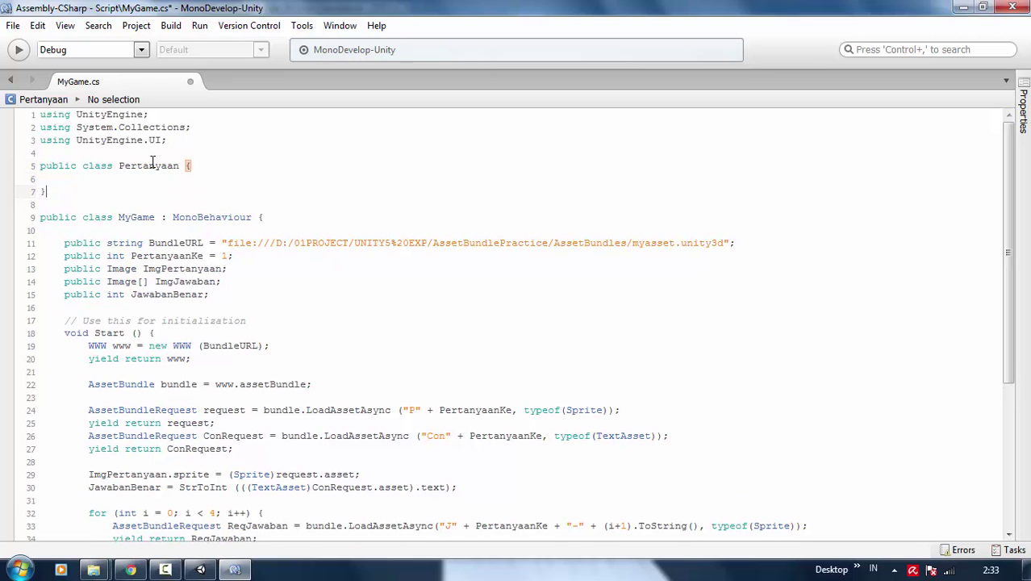
pyautogui.press('Up')
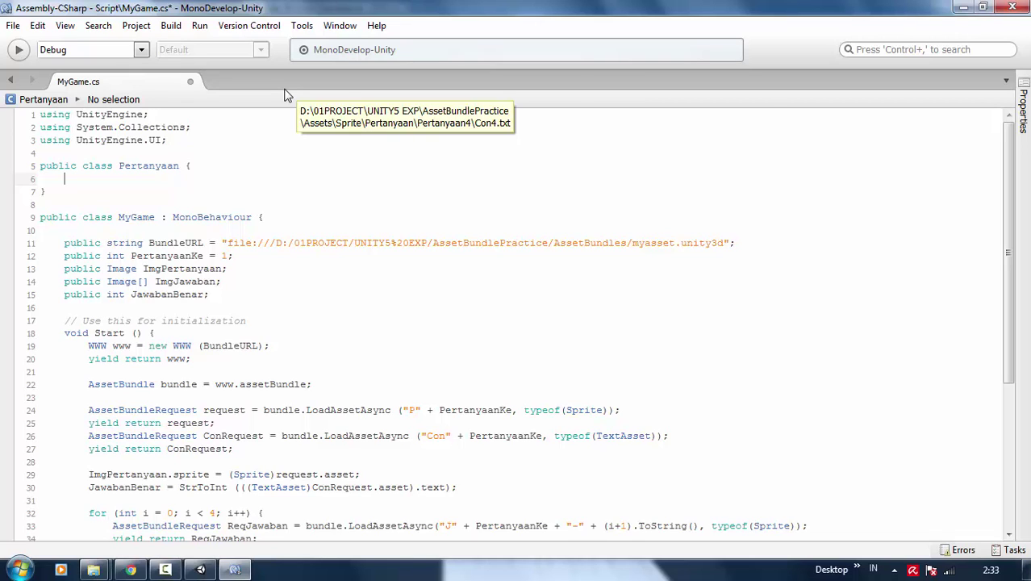
# - Declare a public Sprite field for the question image inside Pertanyaan
pyautogui.write('Spri')
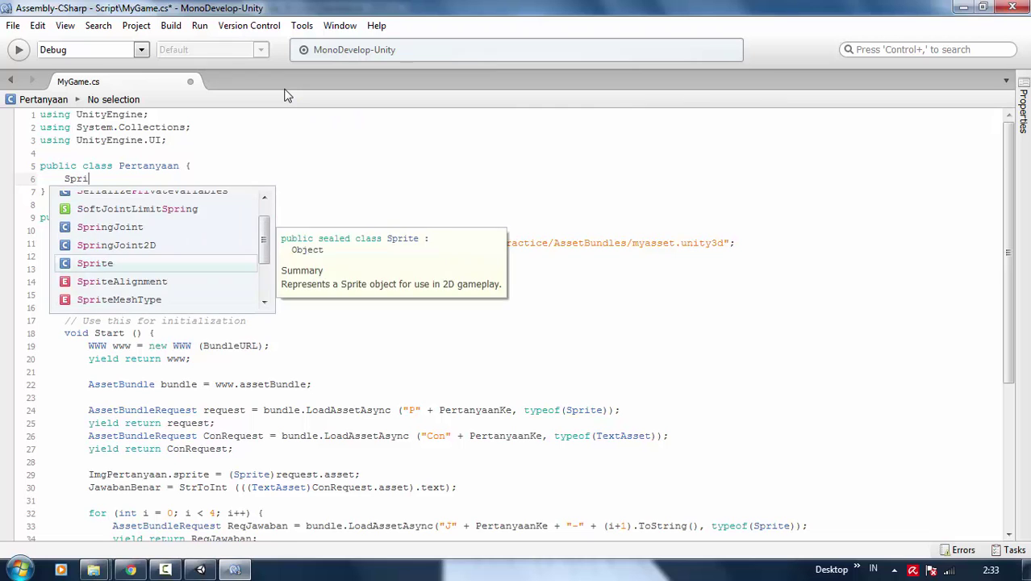
pyautogui.press('BackSpace')
pyautogui.press('BackSpace')
pyautogui.press('BackSpace')
pyautogui.write('public ')
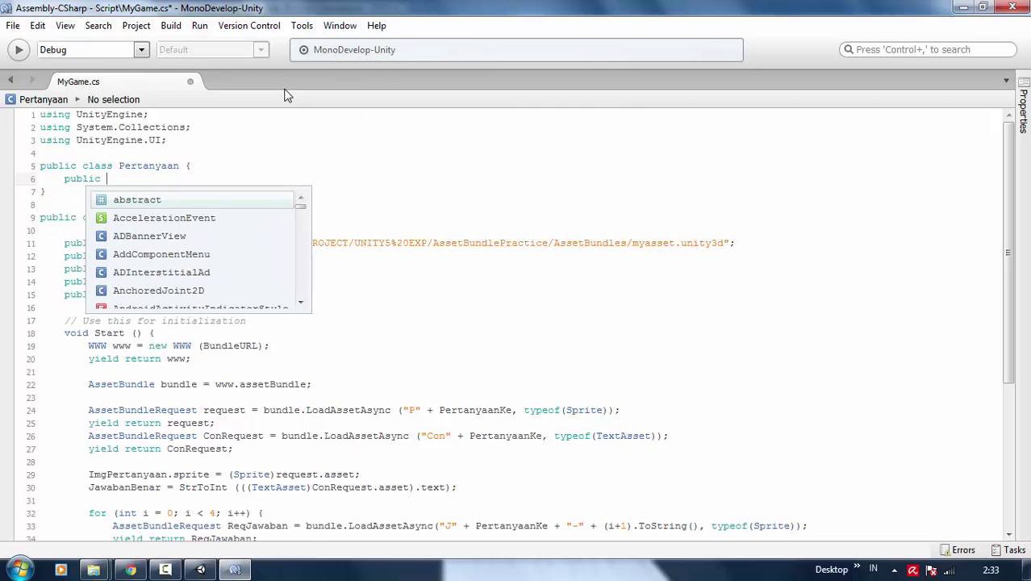
pyautogui.write('Sprite')
pyautogui.press('Escape')
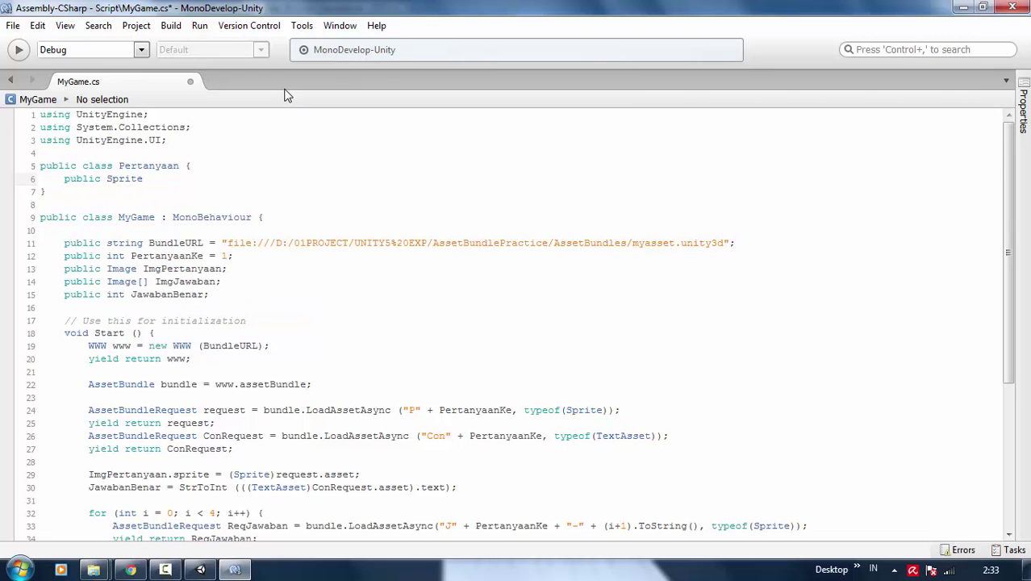
pyautogui.write('Pertanya')
pyautogui.write('an')
pyautogui.press('BackSpace')
pyautogui.press('BackSpace')
pyautogui.press('BackSpace')
pyautogui.press('BackSpace')
pyautogui.press('BackSpace')
pyautogui.press('BackSpace')
pyautogui.press('BackSpace')
pyautogui.press('BackSpace')
pyautogui.press('BackSpace')
pyautogui.write('Pera')
pyautogui.press('BackSpace')
pyautogui.write('t')
pyautogui.write('anyaan')
pyautogui.write(';')
pyautogui.press('Return')
# - Add public Sprite[] GbrJawaban and rename the first field to GbrPertanyaan
pyautogui.write('publi')
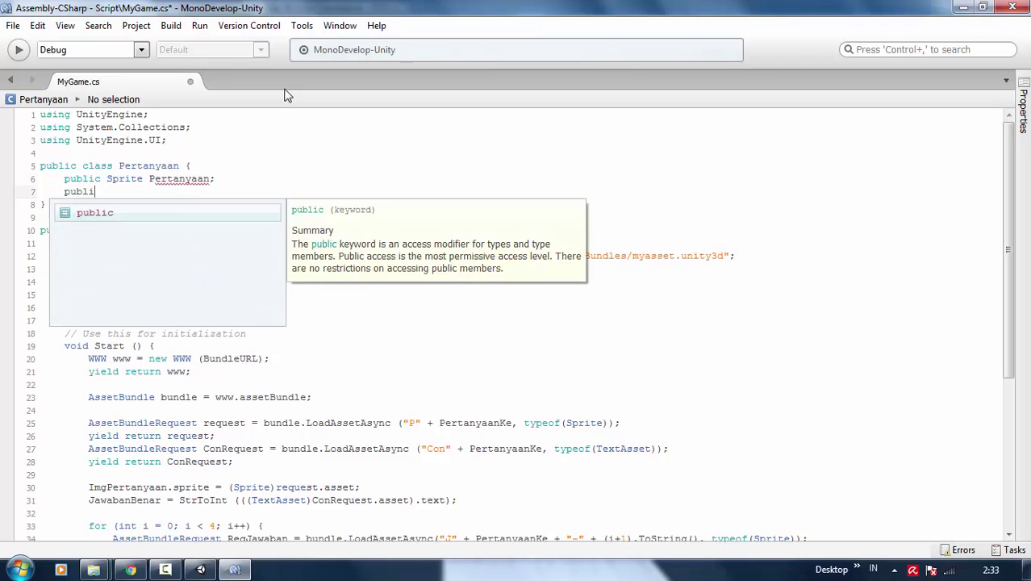
pyautogui.write('c Sprite')
pyautogui.press('Escape')
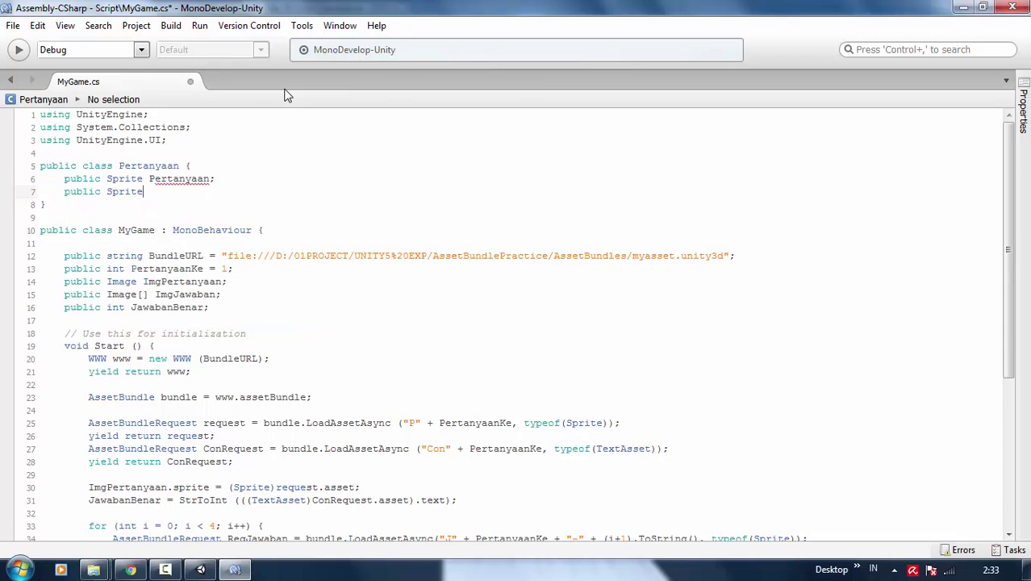
pyautogui.write('[]')
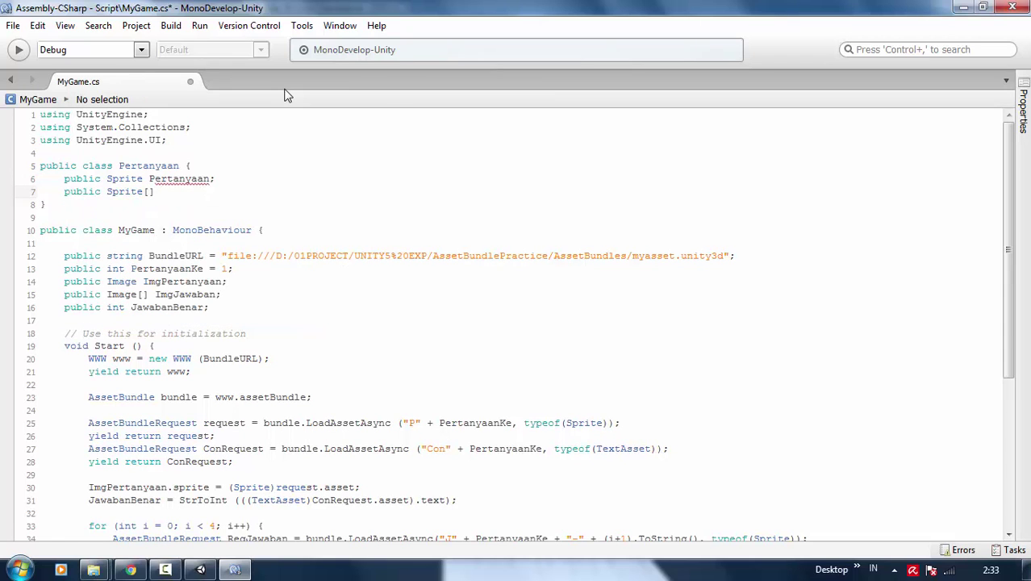
pyautogui.click(150, 179)
pyautogui.write('Gbr')
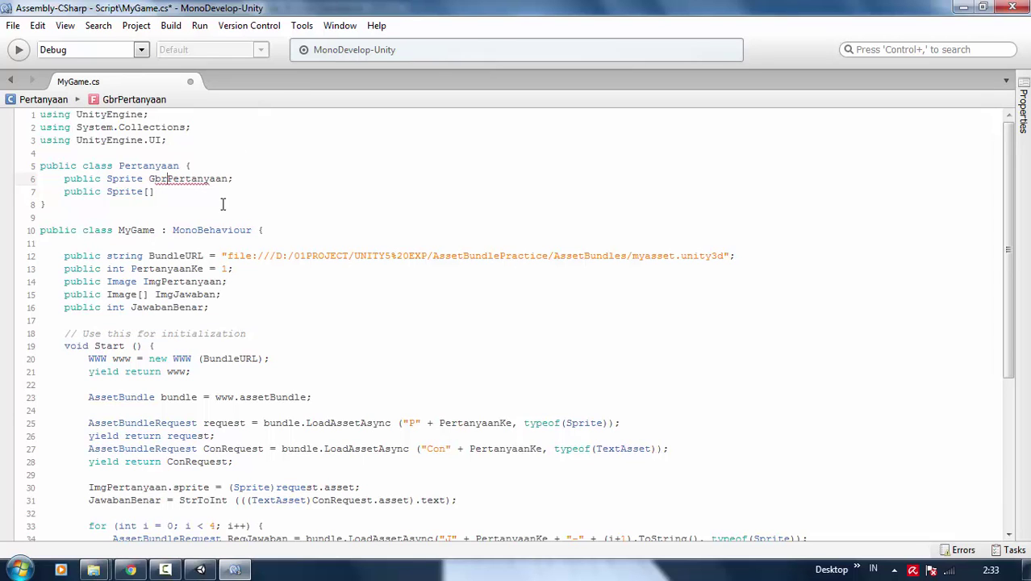
pyautogui.click(216, 194)
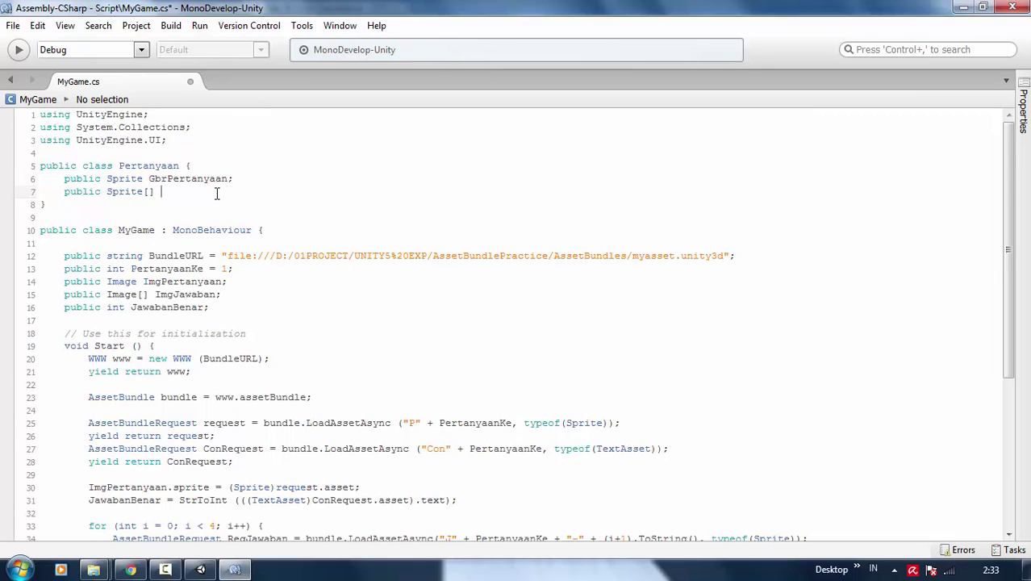
pyautogui.write('GbrJawab')
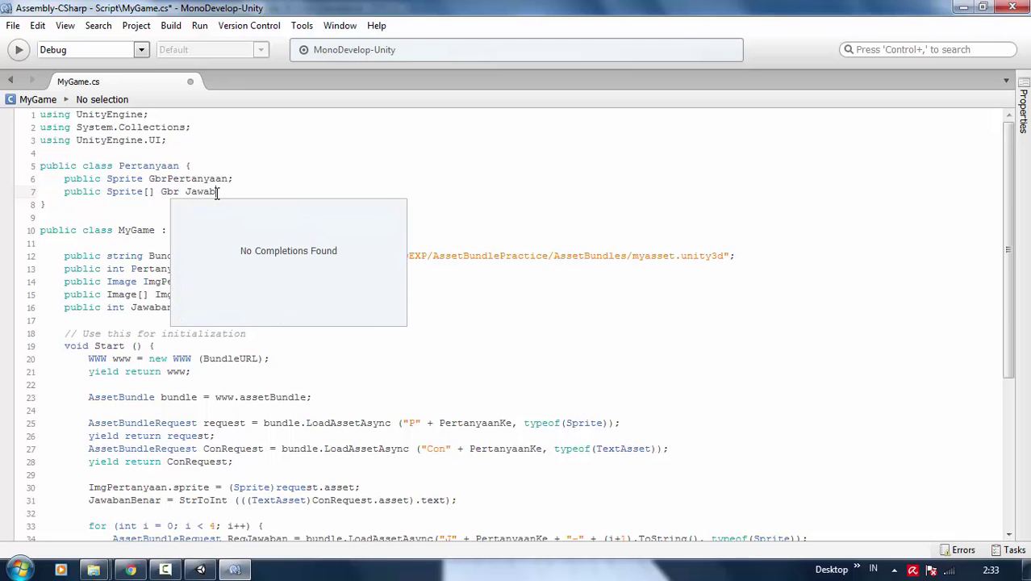
pyautogui.write('an')
pyautogui.press('BackSpace')
pyautogui.press('BackSpace')
pyautogui.press('BackSpace')
pyautogui.press('BackSpace')
pyautogui.press('BackSpace')
pyautogui.press('BackSpace')
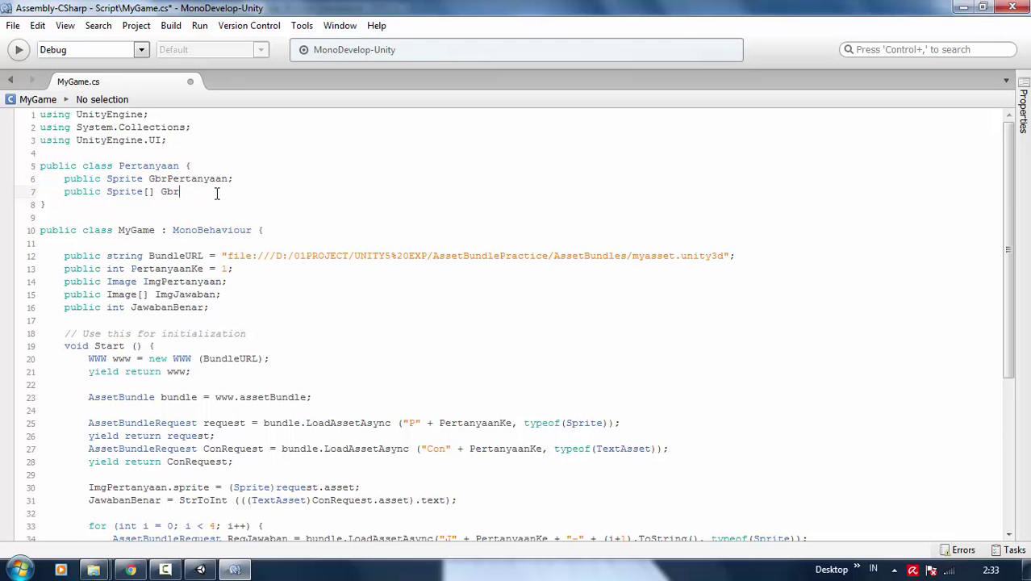
pyautogui.write('Jawaban;')
pyautogui.press('Return')
# - Add a public TextAsset ConFile field and save MyGame.cs
pyautogui.write('pu')
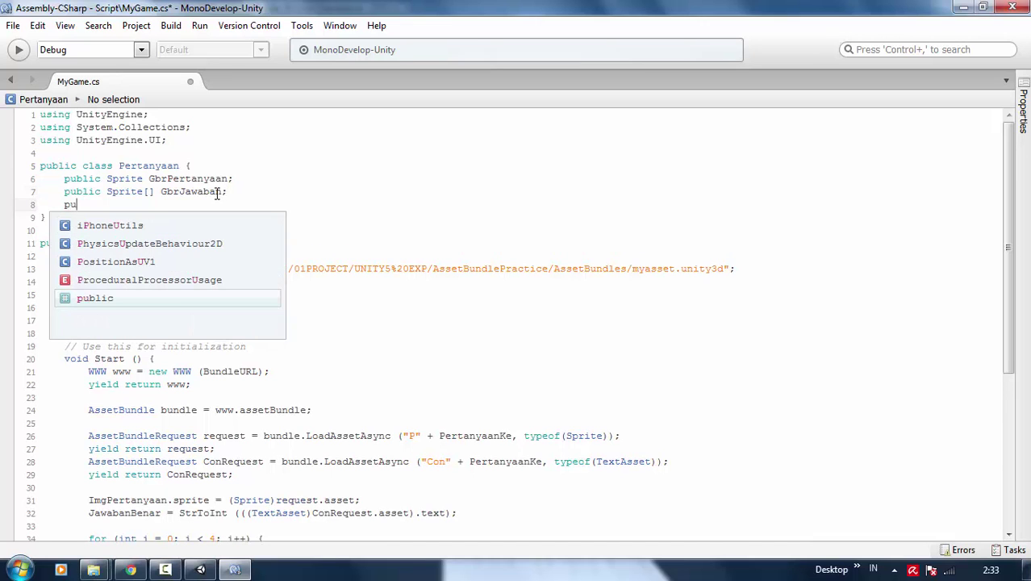
pyautogui.press('space')
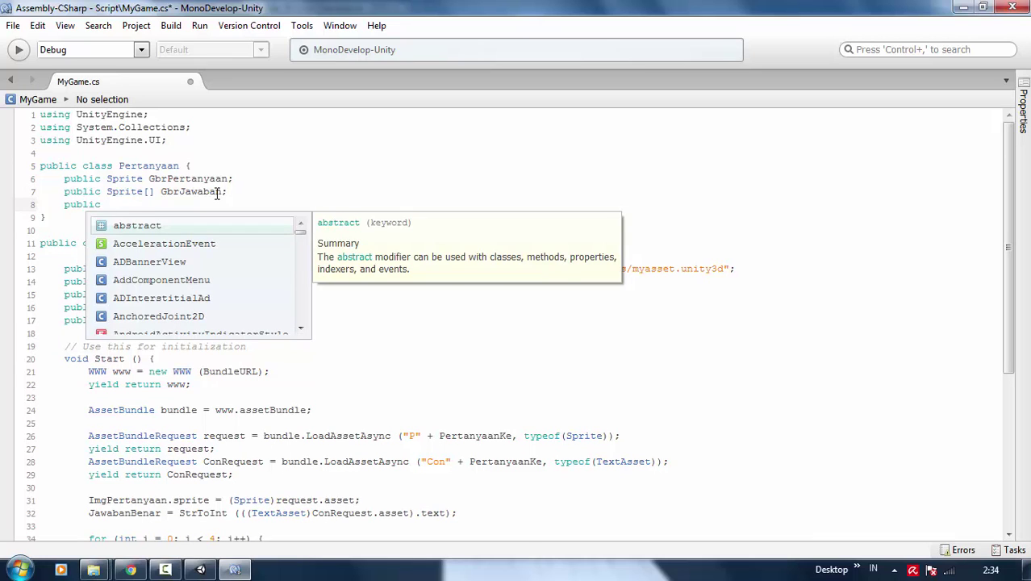
pyautogui.write('tex')
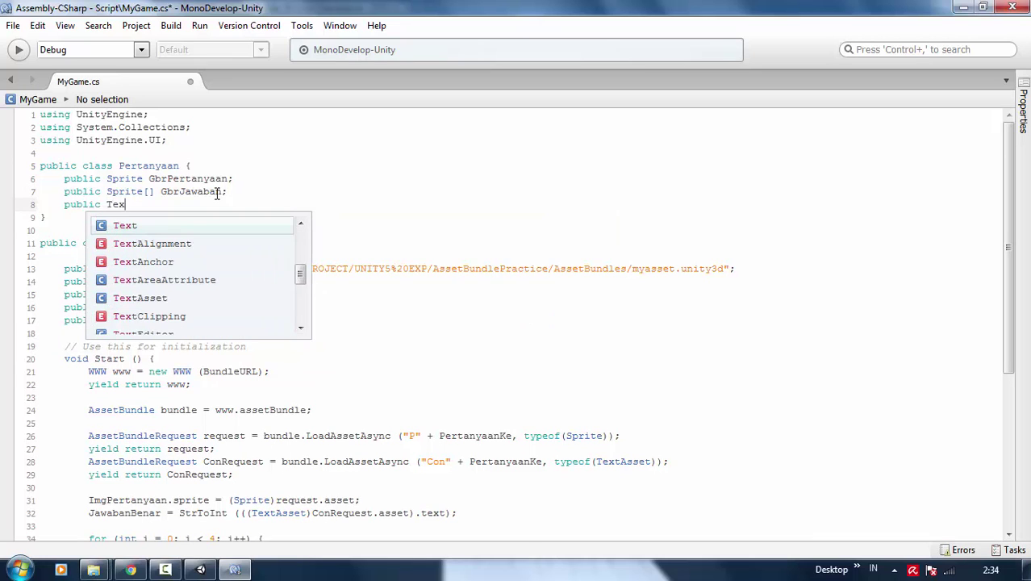
pyautogui.write('tAss')
pyautogui.press('space')
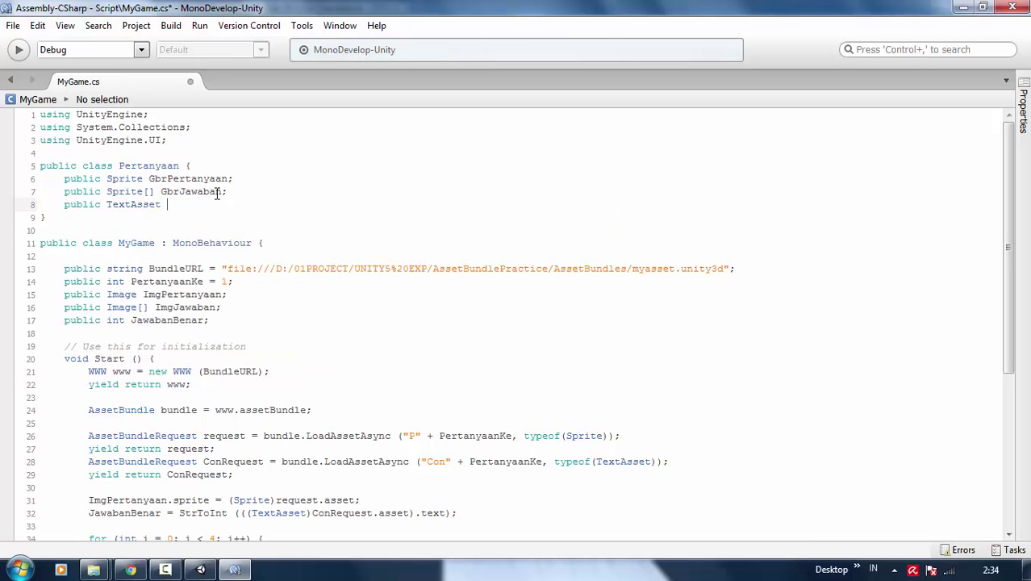
pyautogui.write('Con')
pyautogui.write('f')
pyautogui.write('ile')
pyautogui.write(';')
pyautogui.hotkey('ctrl', 's')
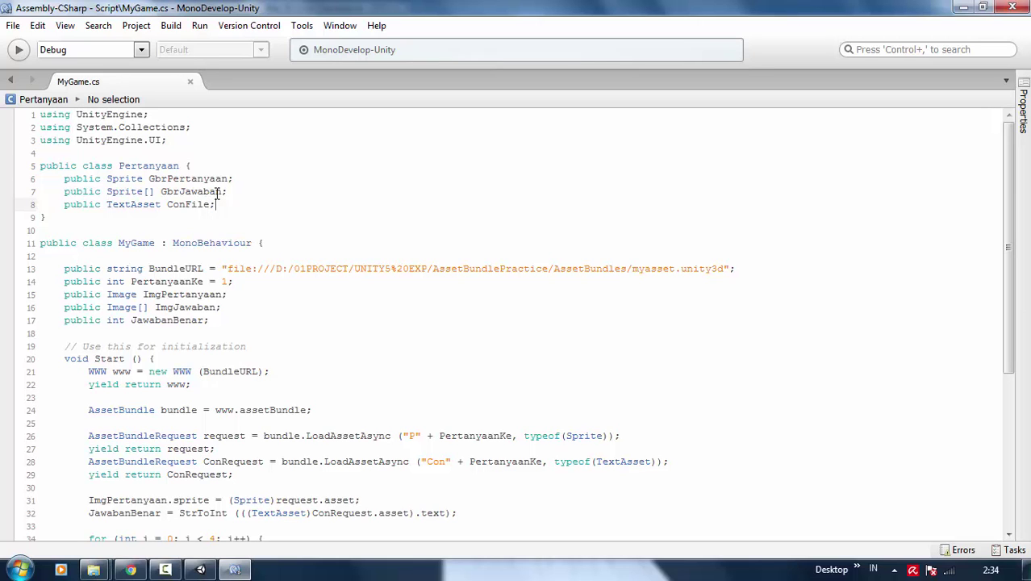
# - Delete the WWW download, AssetBundle bundle and asset request/yield lines from Start()
pyautogui.scroll(-4, 218, 193)
pyautogui.moveTo(191, 228); pyautogui.dragTo(16, 216)
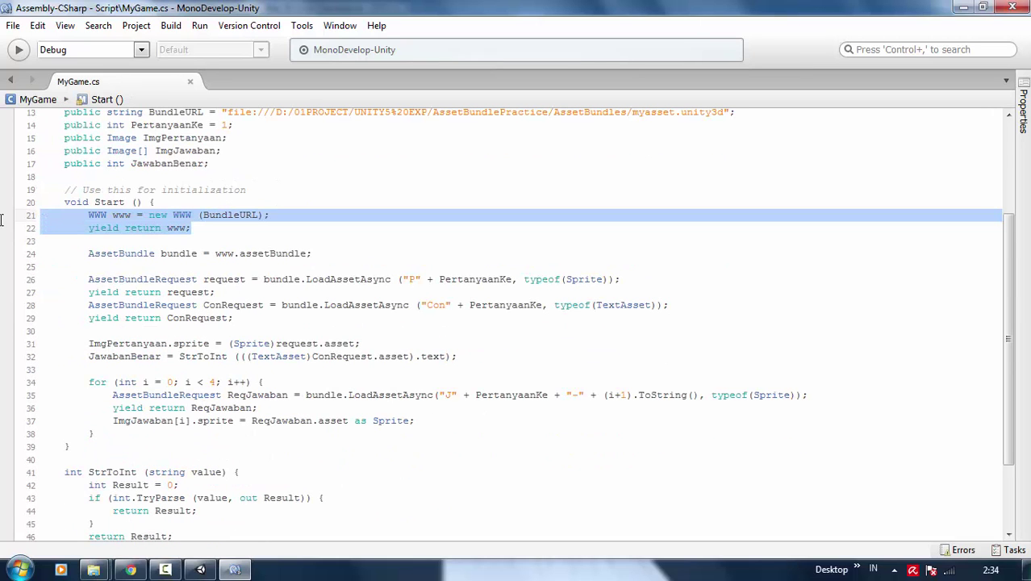
pyautogui.press('Delete')
pyautogui.press('Delete')
pyautogui.moveTo(313, 228); pyautogui.dragTo(39, 213)
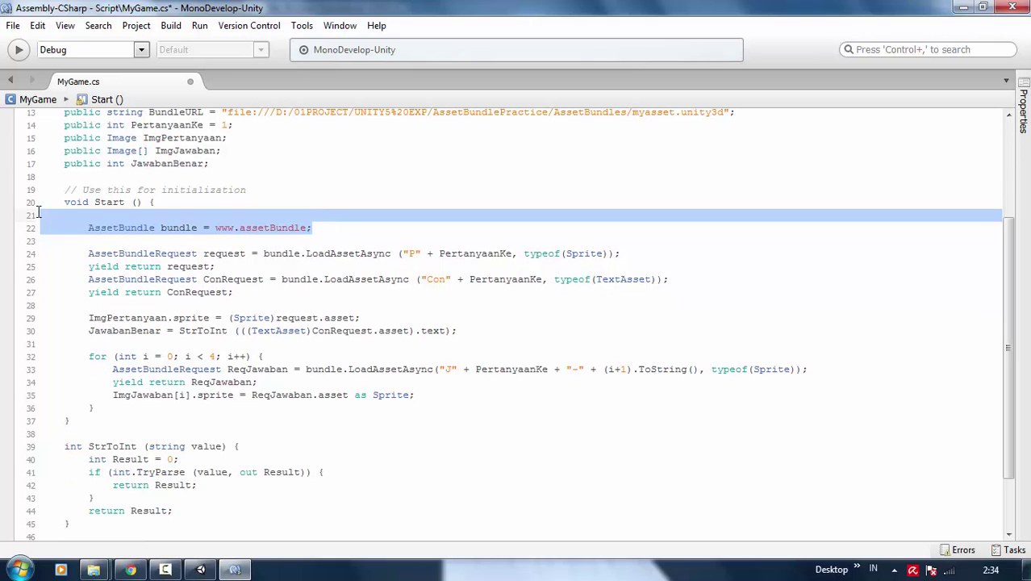
pyautogui.press('BackSpace')
pyautogui.press('BackSpace')
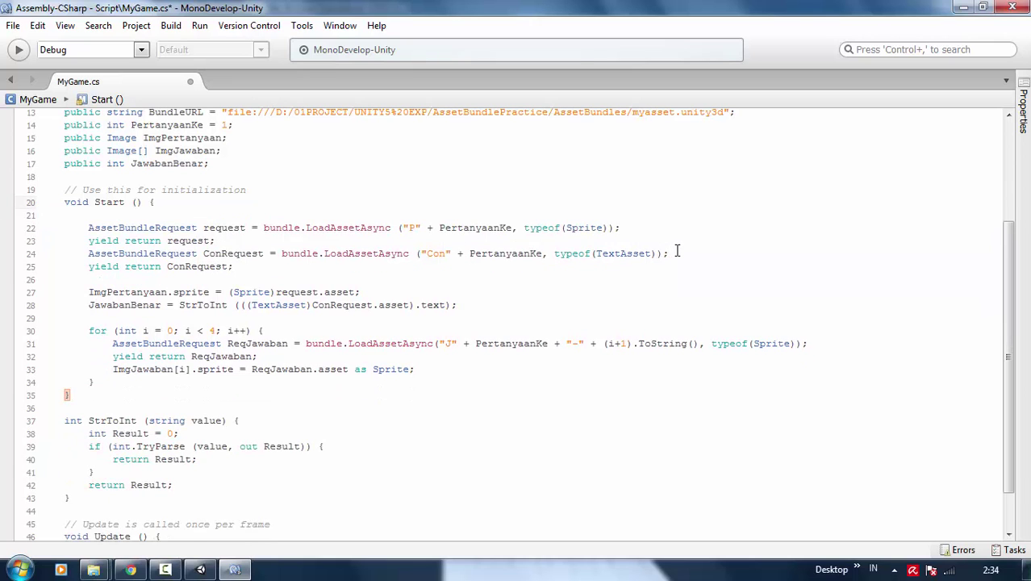
pyautogui.moveTo(264, 269); pyautogui.dragTo(2, 211)
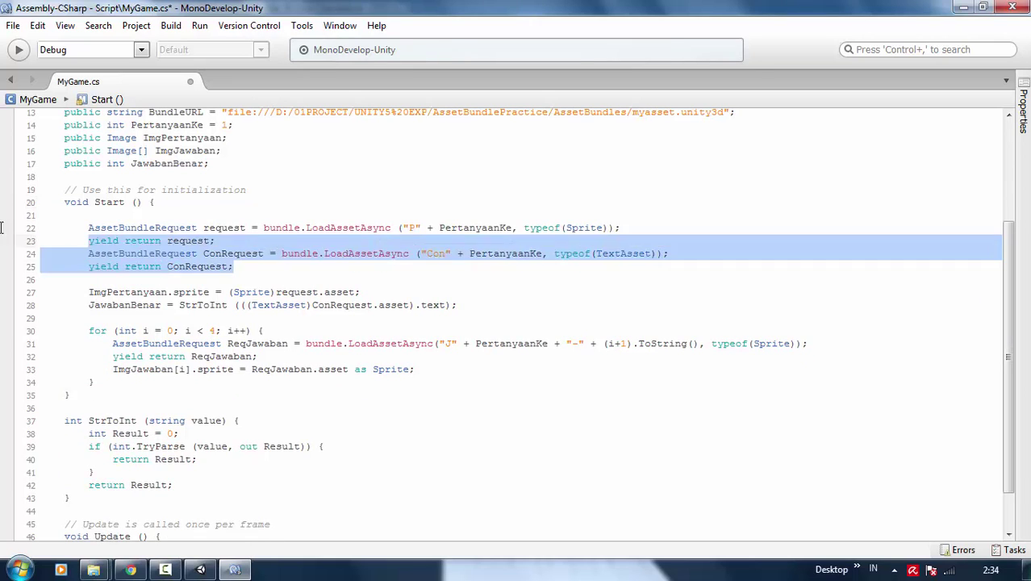
pyautogui.press('Delete')
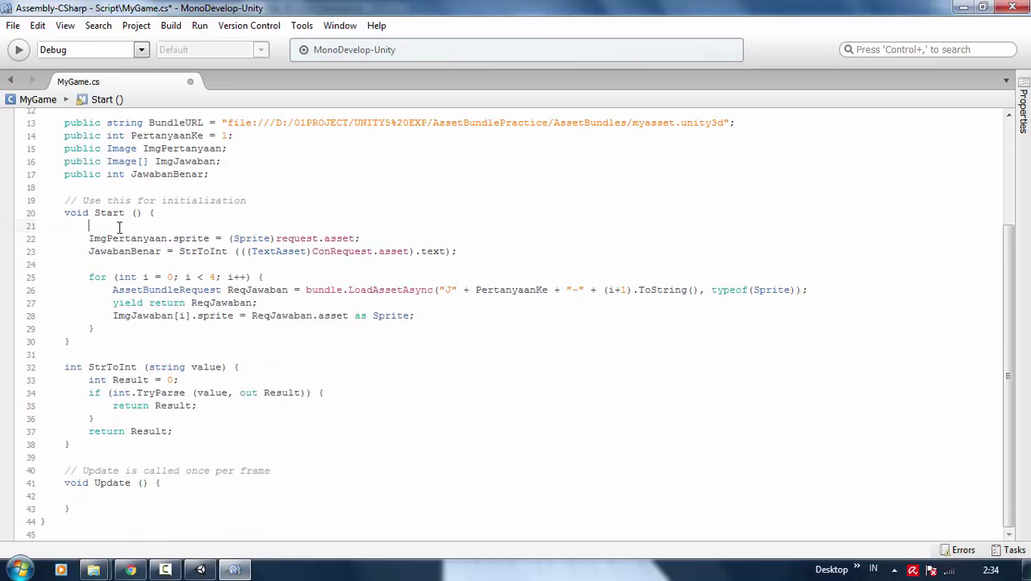
pyautogui.press('BackSpace')
pyautogui.press('BackSpace')
pyautogui.press('BackSpace')
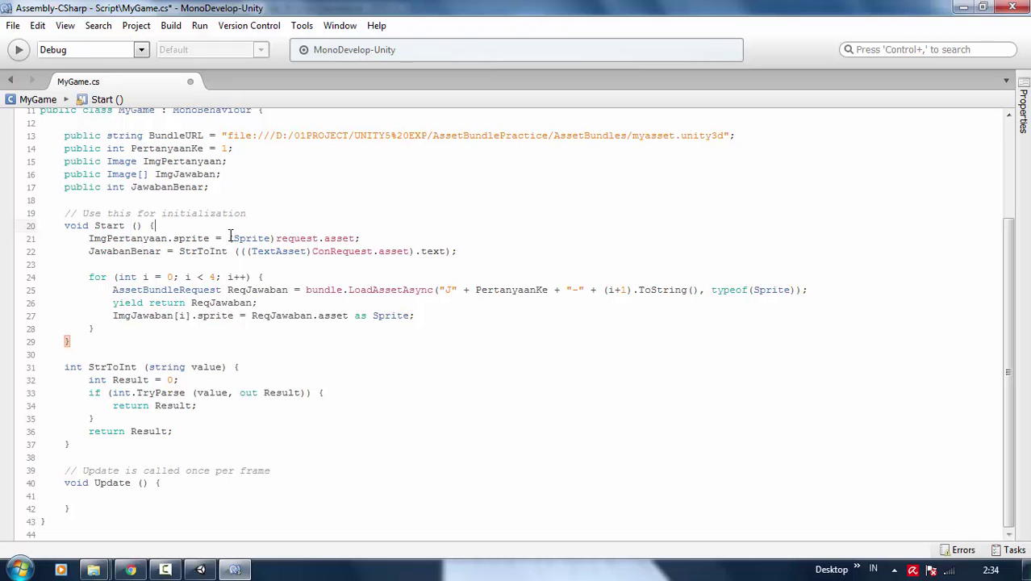
# - Review the remaining assignments, inspecting the (Sprite)request.asset source on line 21
pyautogui.moveTo(229, 238); pyautogui.dragTo(507, 342)
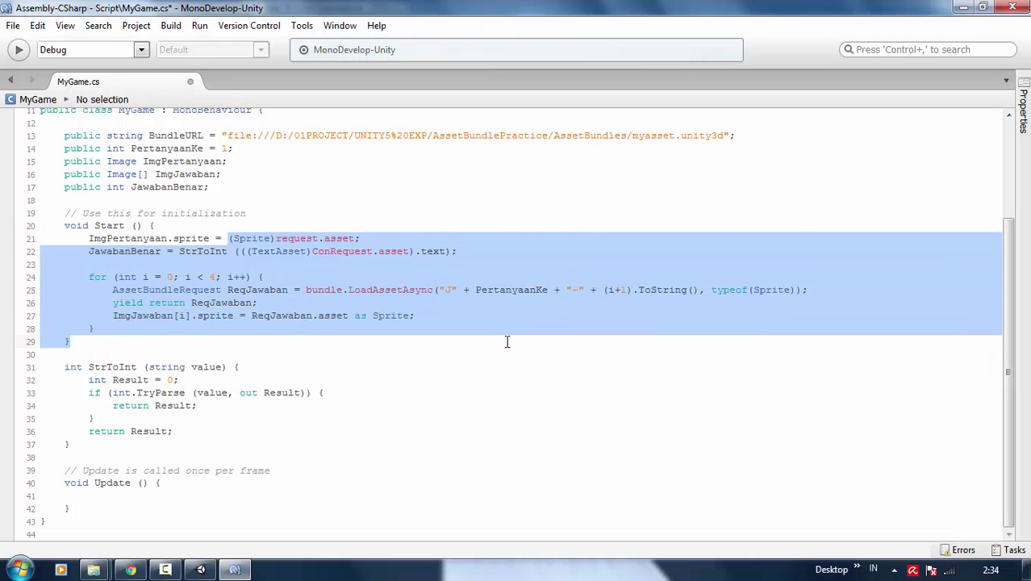
pyautogui.click(507, 342)
pyautogui.scroll(3, 484, 338)
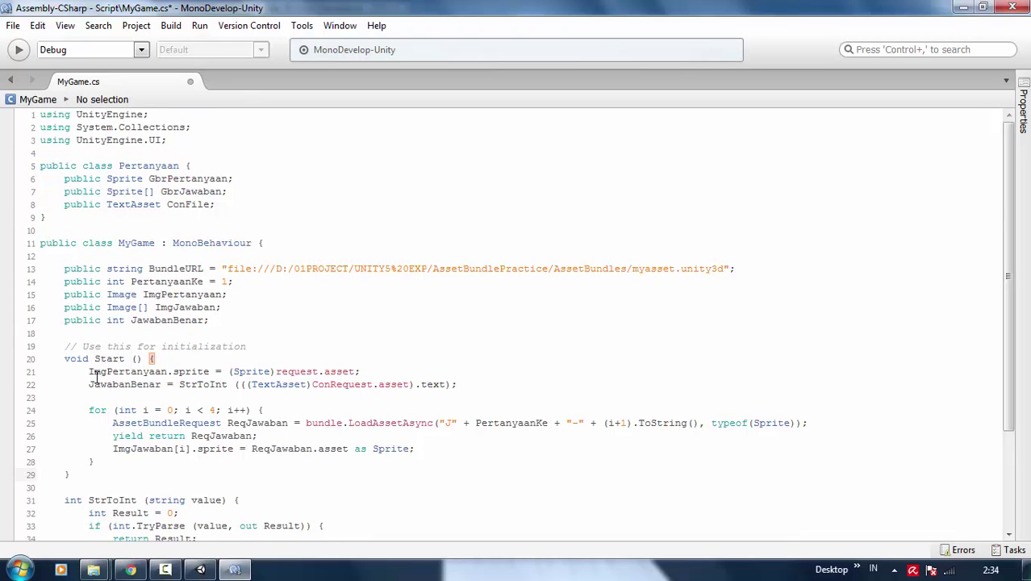
pyautogui.doubleClick(250, 370)
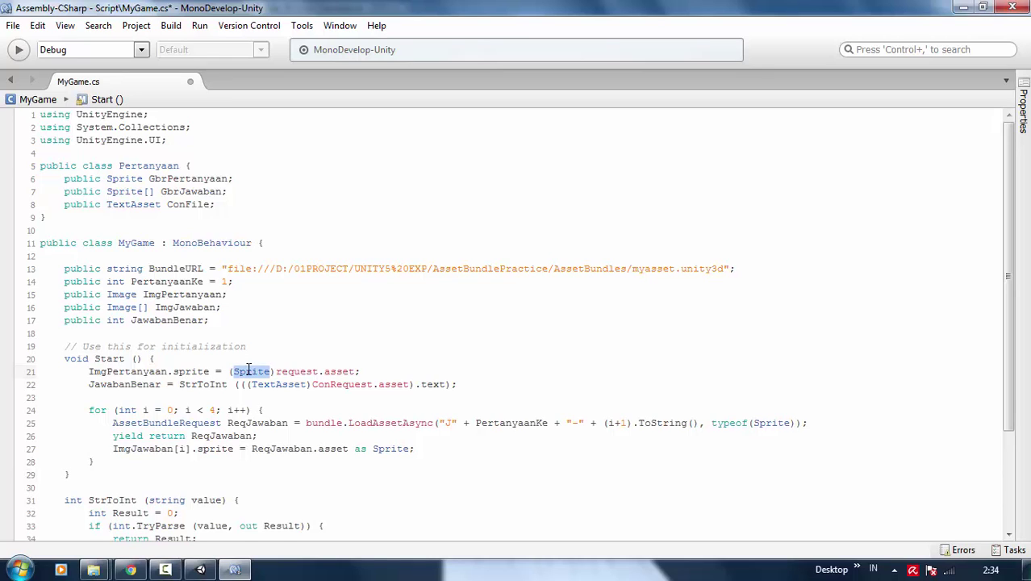
pyautogui.click(307, 371)
pyautogui.click(367, 372)
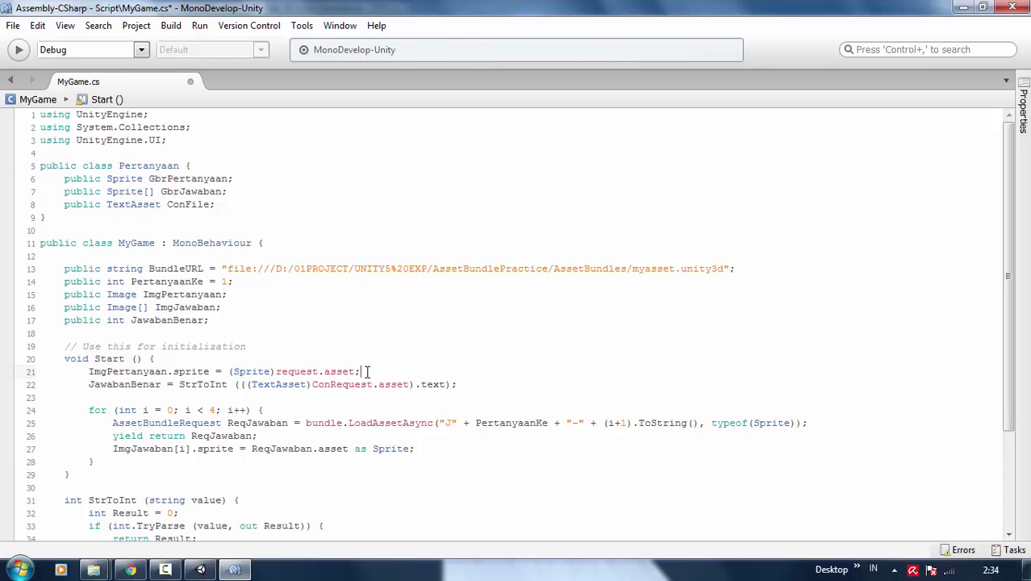
pyautogui.moveTo(361, 371); pyautogui.dragTo(234, 371)
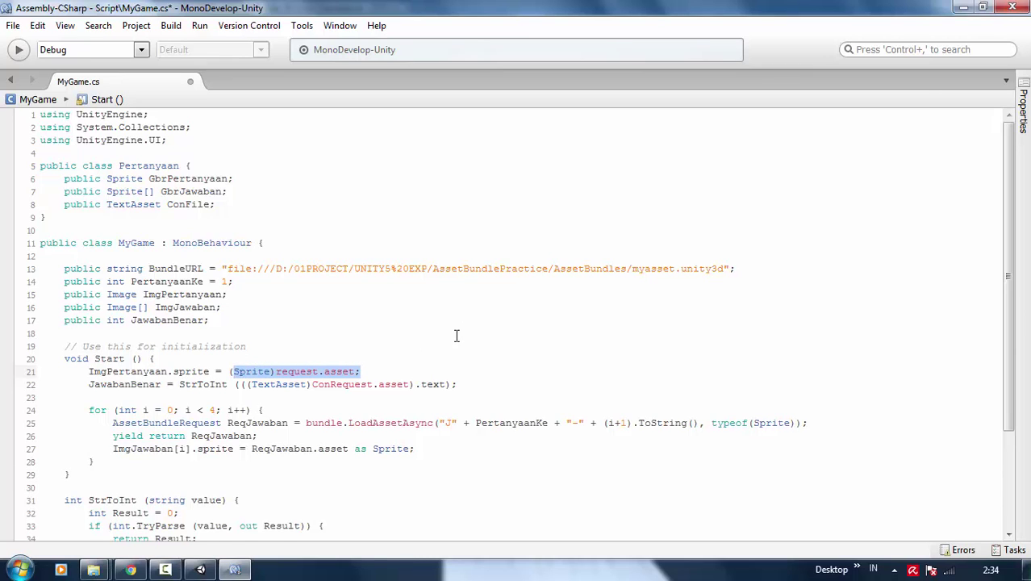
pyautogui.click(228, 320)
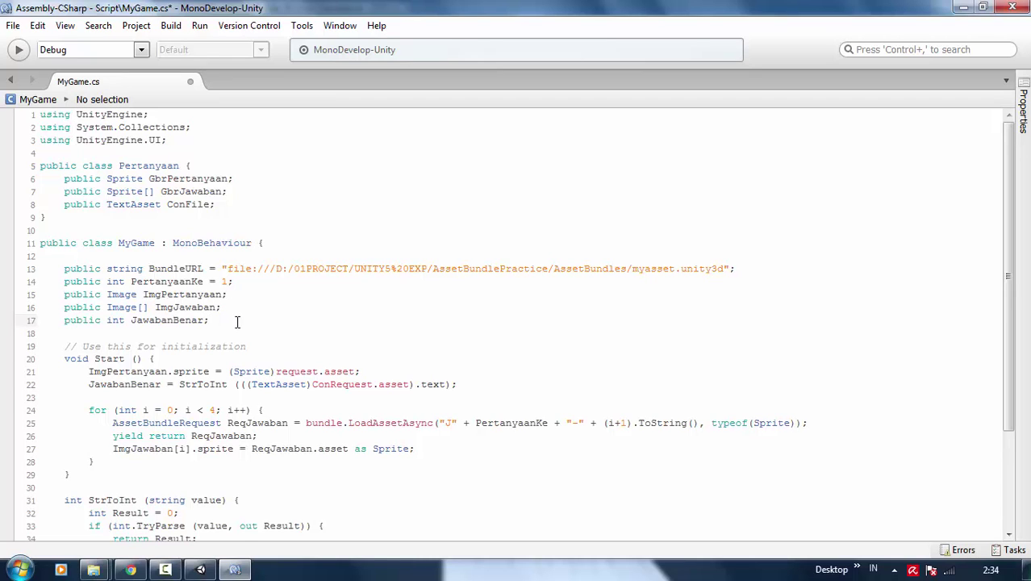
# - Declare public Pertanyaan[] pertanyaan after the JawabanBenar field
pyautogui.press('Return')
pyautogui.write('pu')
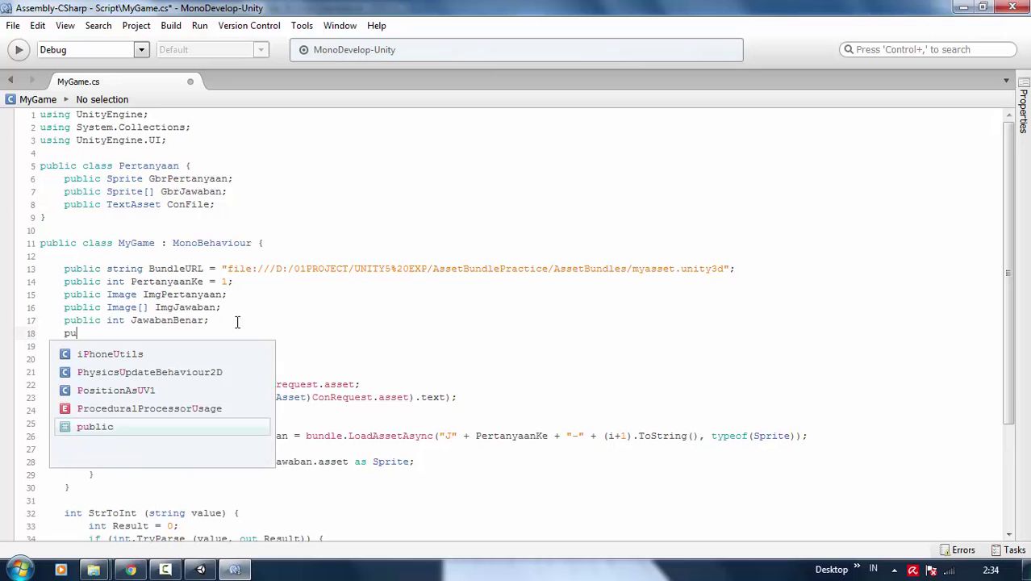
pyautogui.write('blic Per')
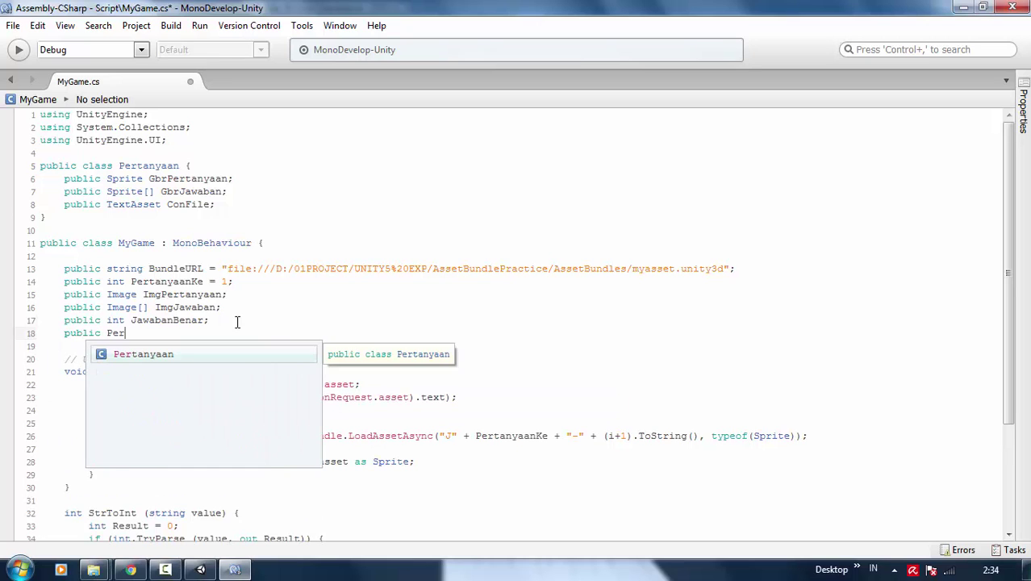
pyautogui.press('Return')
pyautogui.write('[] ')
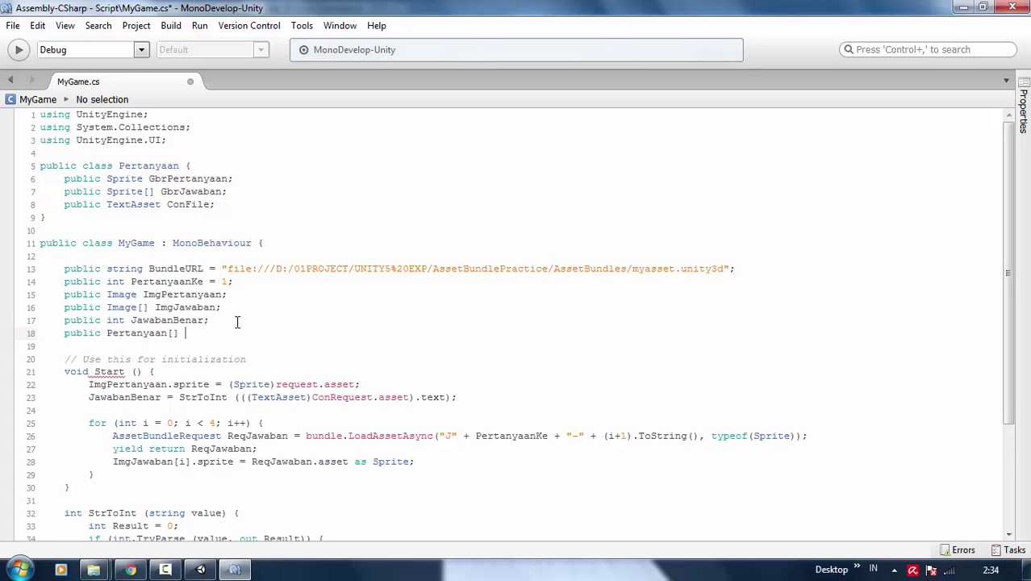
pyautogui.write('pertn')
pyautogui.press('BackSpace')
pyautogui.write('ab')
pyautogui.press('BackSpace')
pyautogui.write('ny')
pyautogui.write('aan;')
# - Set ImgPertanyaan.sprite to pertanyaan[PertanyaanKe - 1].GbrPertanyaan on line 22
pyautogui.moveTo(386, 385); pyautogui.dragTo(232, 388)
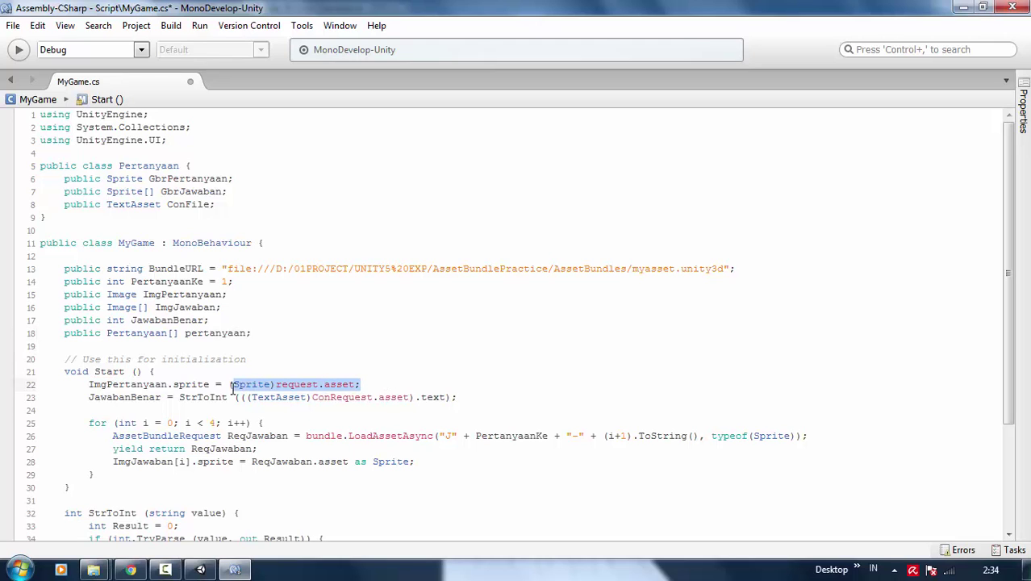
pyautogui.write('per')
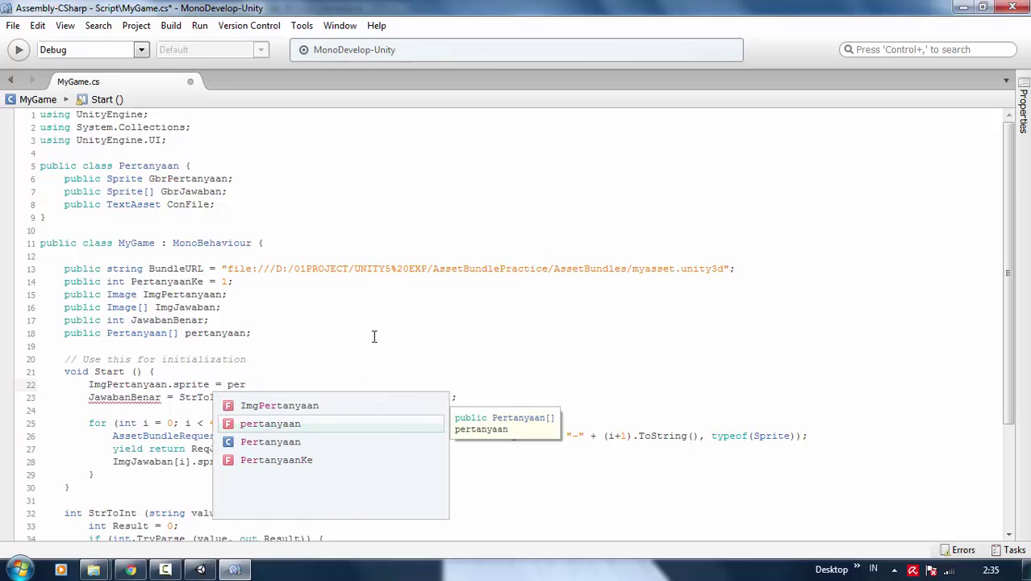
pyautogui.press('Return')
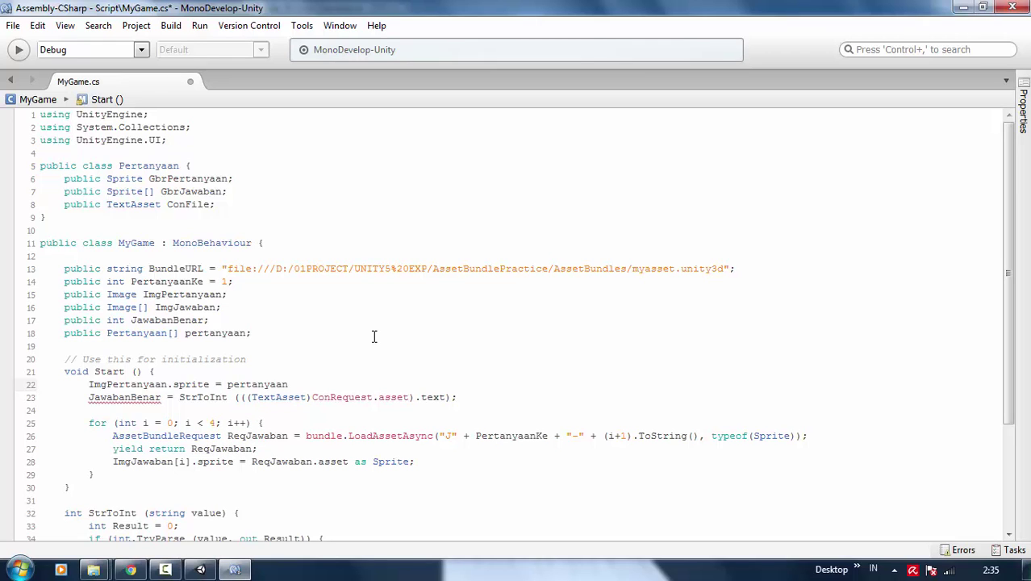
pyautogui.write('.')
pyautogui.press('BackSpace')
pyautogui.write('[')
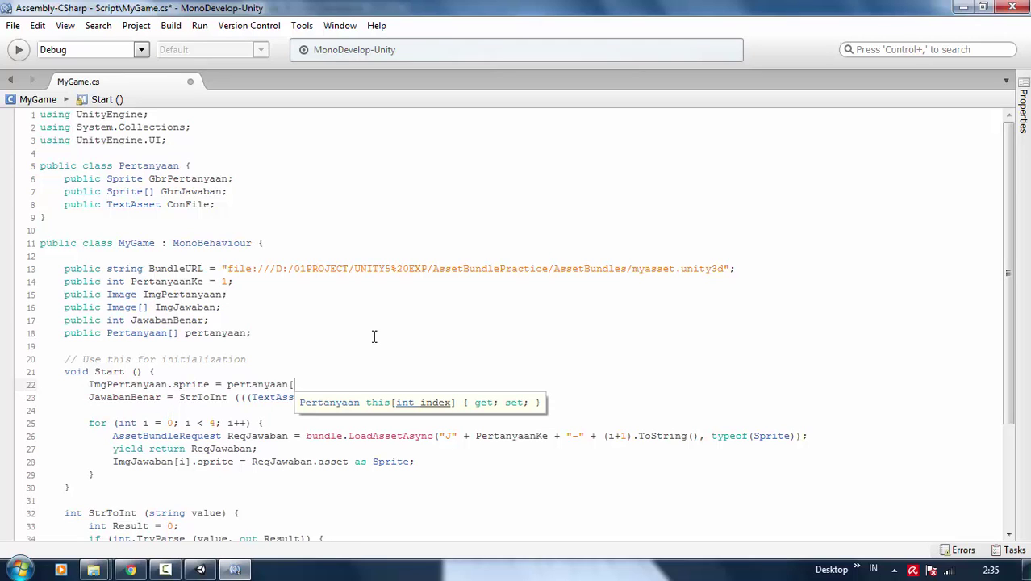
pyautogui.write('Perta')
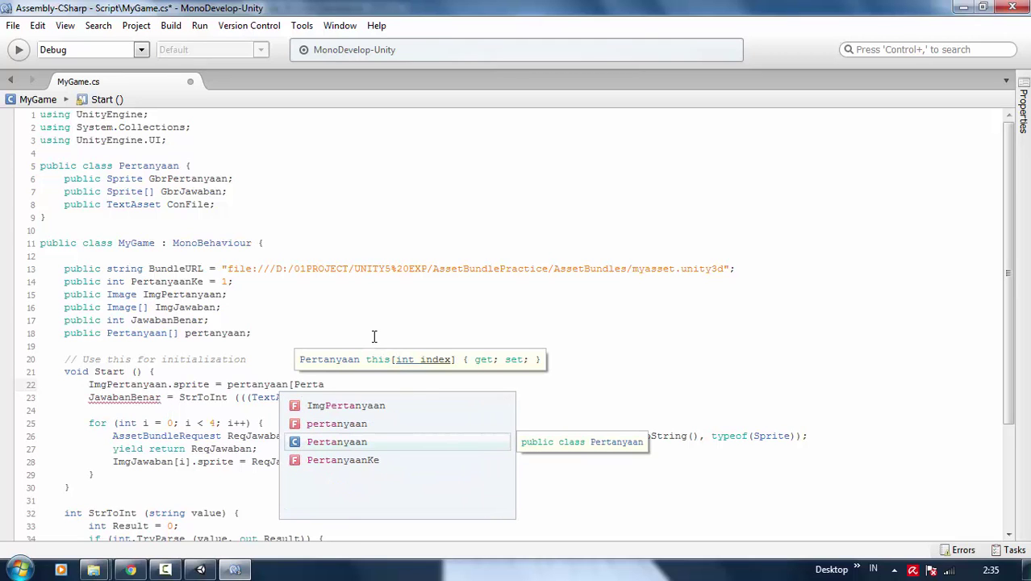
pyautogui.press('Up')
pyautogui.press('Up')
pyautogui.press('Down')
pyautogui.press('Down')
pyautogui.press('Down')
pyautogui.press('Return')
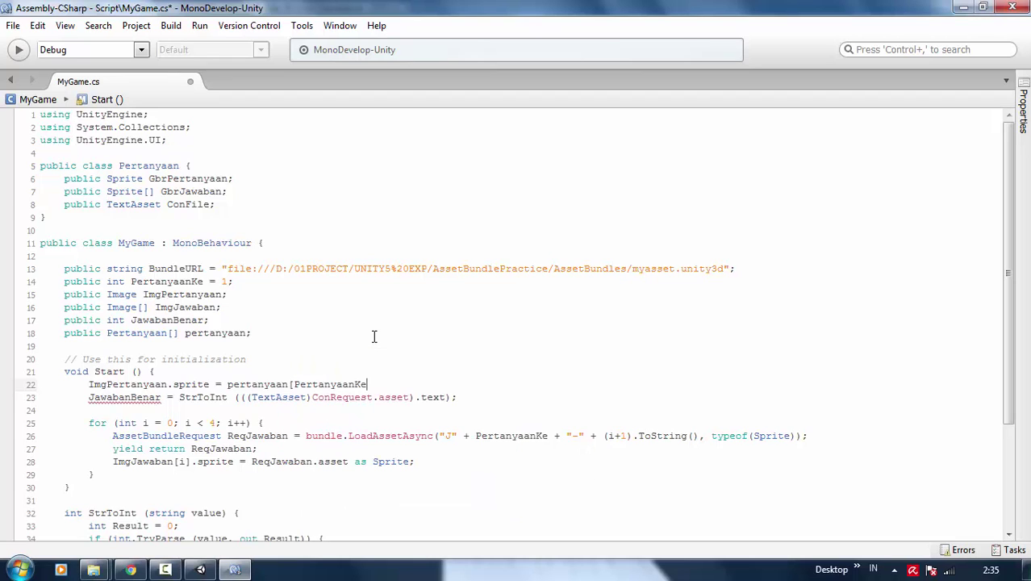
pyautogui.write(']')
pyautogui.press('BackSpace')
pyautogui.write('- 1]')
pyautogui.write('.')
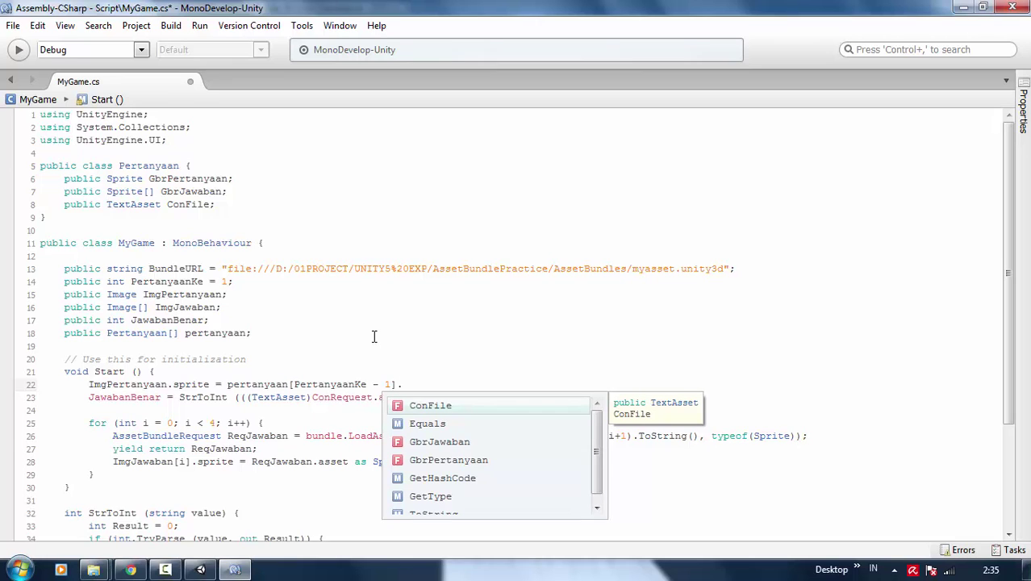
pyautogui.write('Gbr')
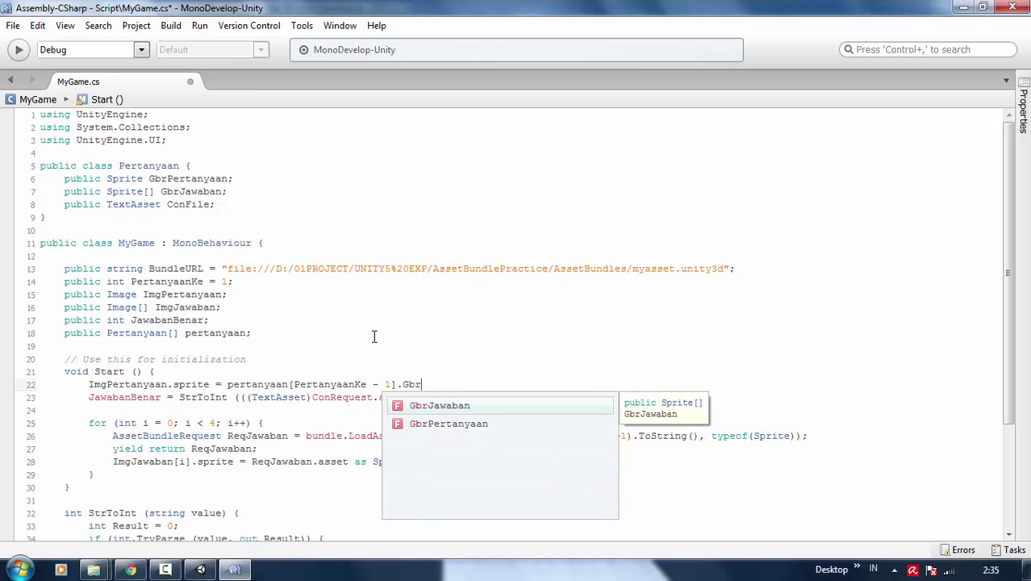
pyautogui.press('Down')
pyautogui.press('Return')
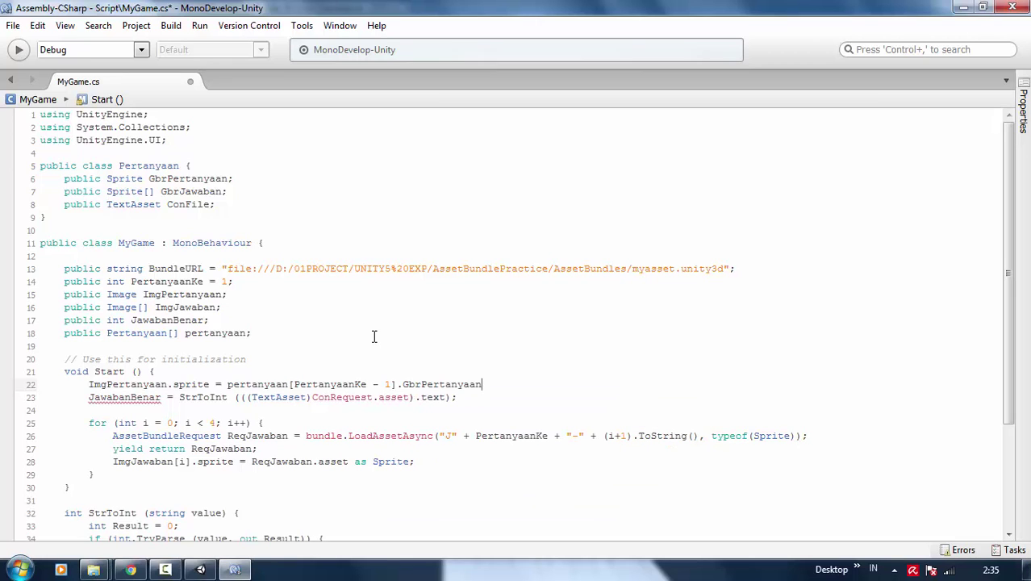
pyautogui.write(';')
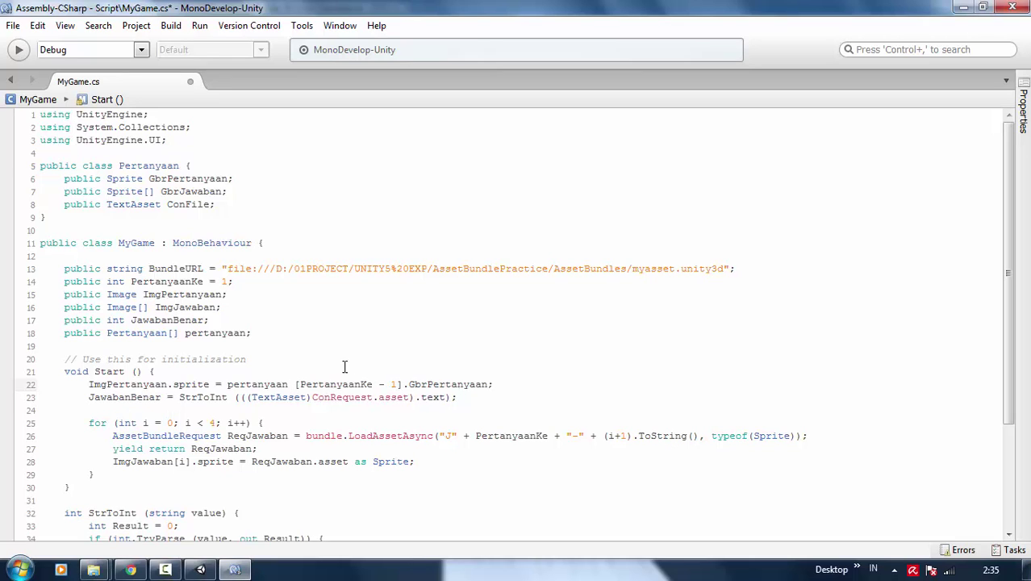
pyautogui.moveTo(457, 397); pyautogui.dragTo(235, 398)
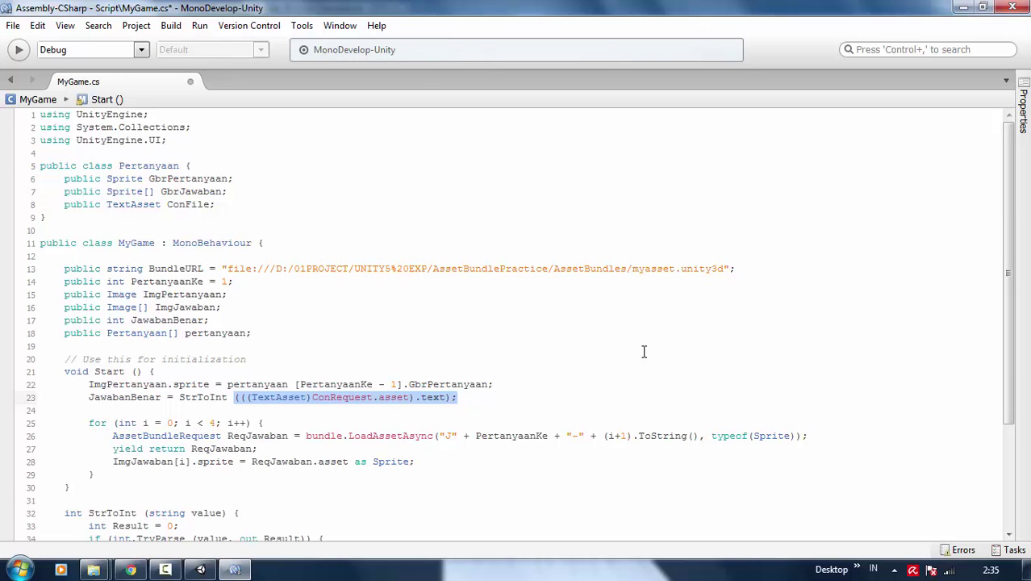
# - Write pertanyaan[PertanyaanKe - 1].ConFile.text on line 23, copying the index from line 22
pyautogui.write('pertan')
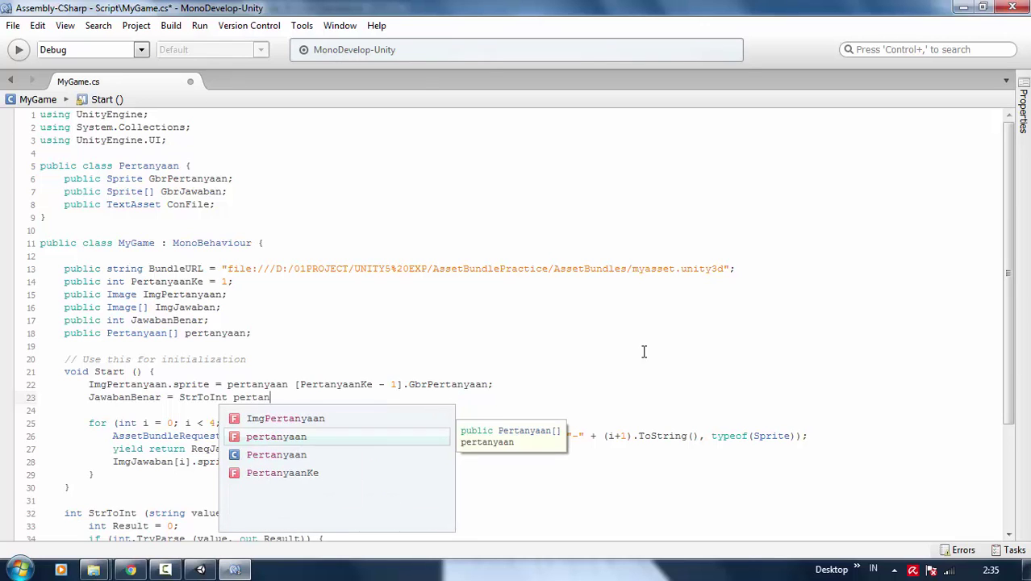
pyautogui.press('Return')
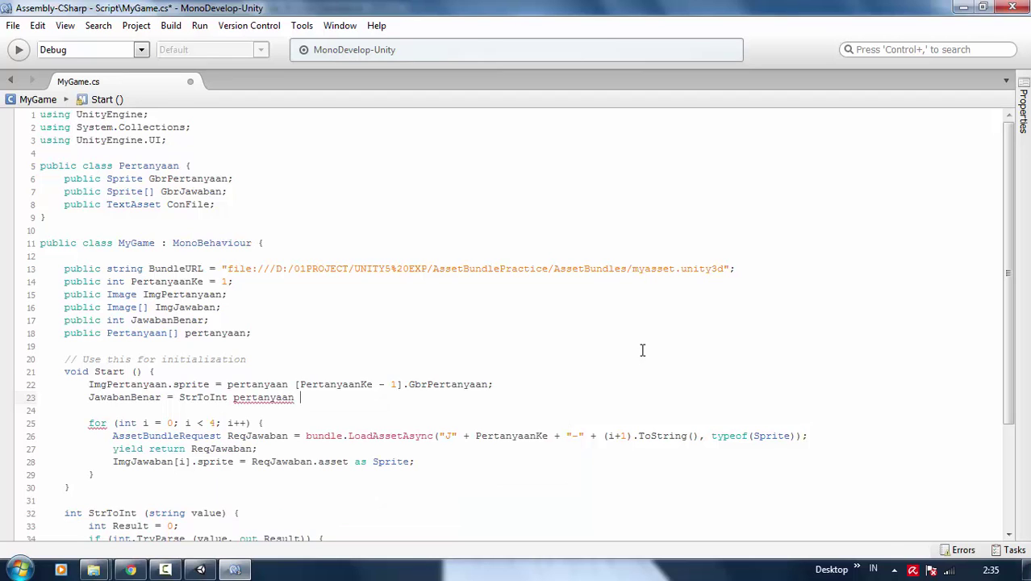
pyautogui.moveTo(403, 386); pyautogui.dragTo(292, 386)
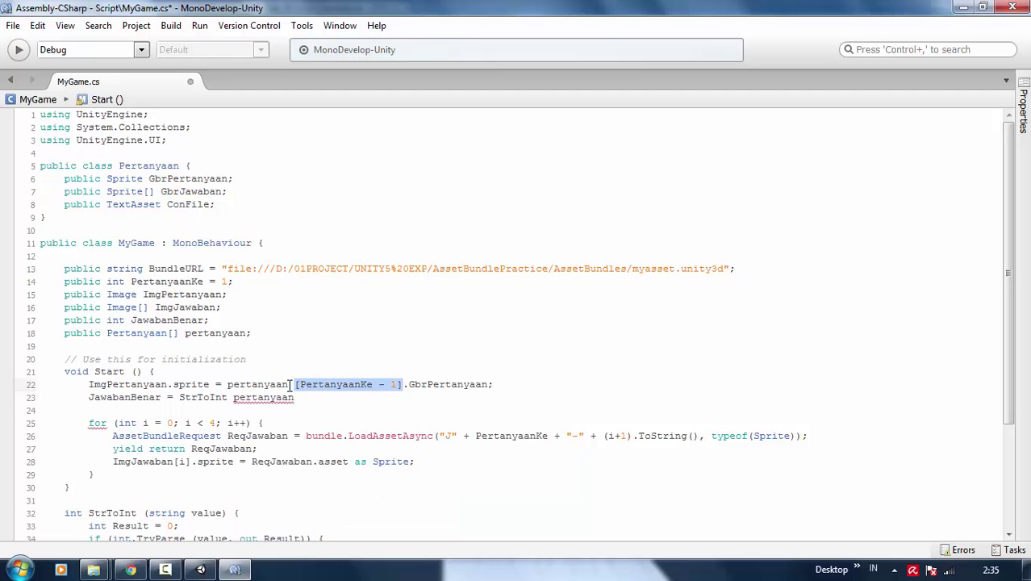
pyautogui.hotkey('ctrl', 'c')
pyautogui.click(352, 397)
pyautogui.hotkey('ctrl', 'v')
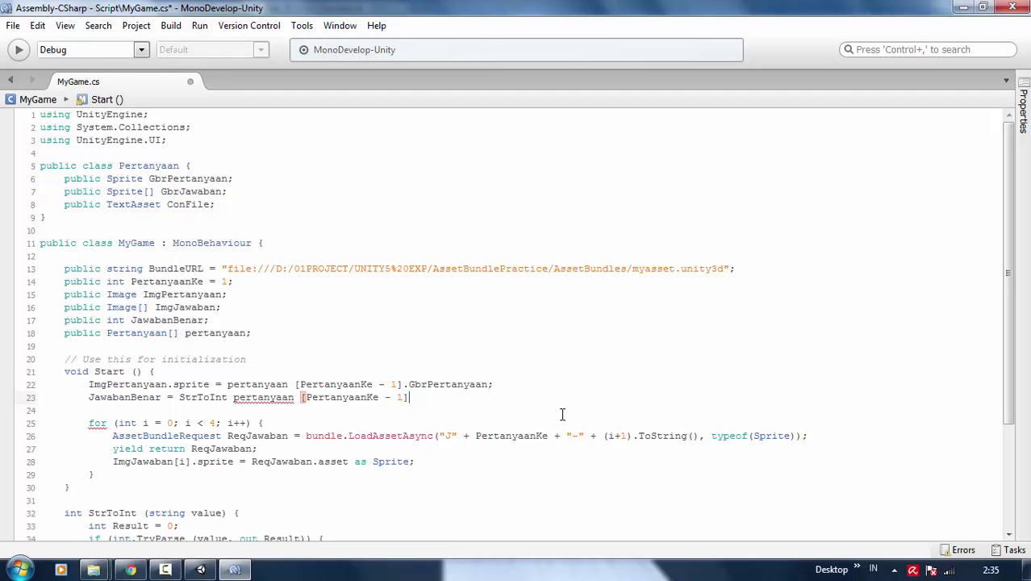
pyautogui.write('.Conf')
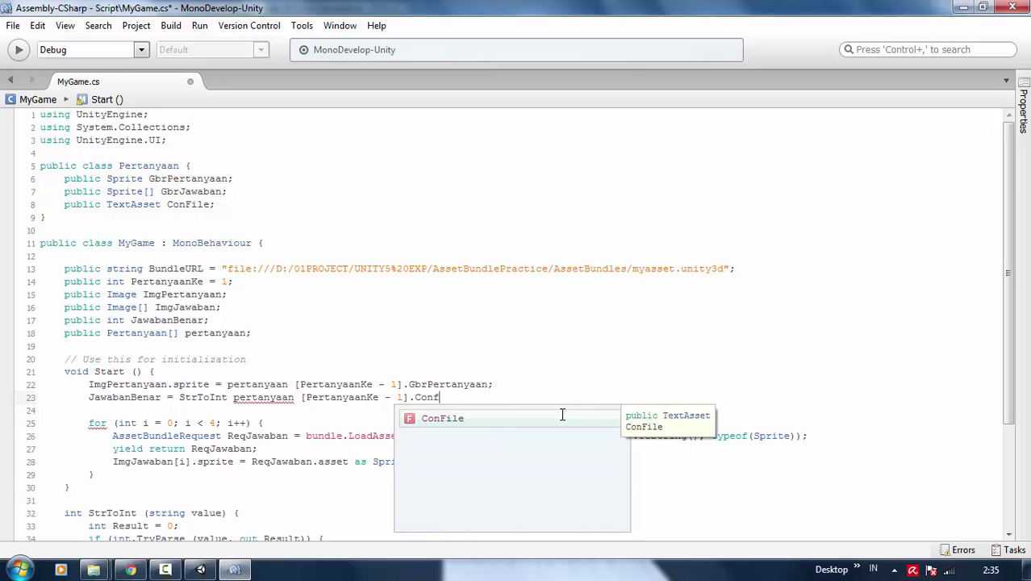
pyautogui.press('Return')
pyautogui.write('.')
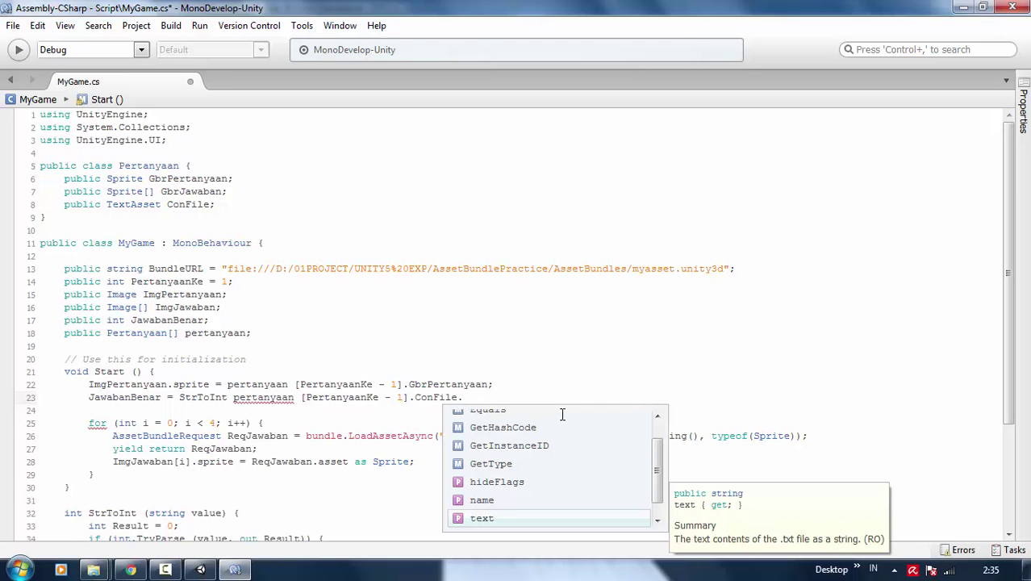
pyautogui.press('Return')
pyautogui.write(';')
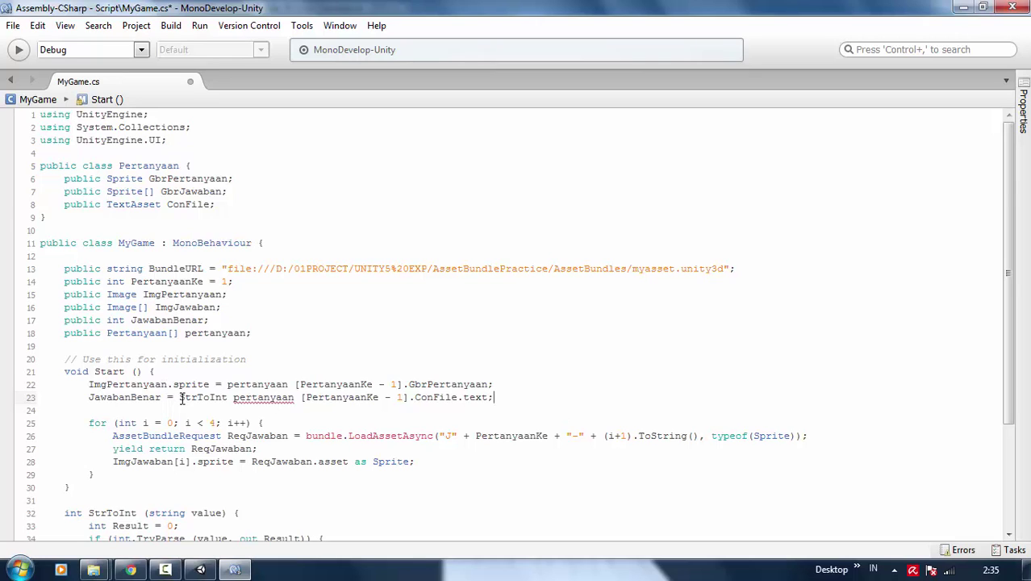
# - Wrap that expression in StrToInt(...) so JawabanBenar gets the integer answer key
pyautogui.click(232, 397)
pyautogui.press('BackSpace')
pyautogui.write('(')
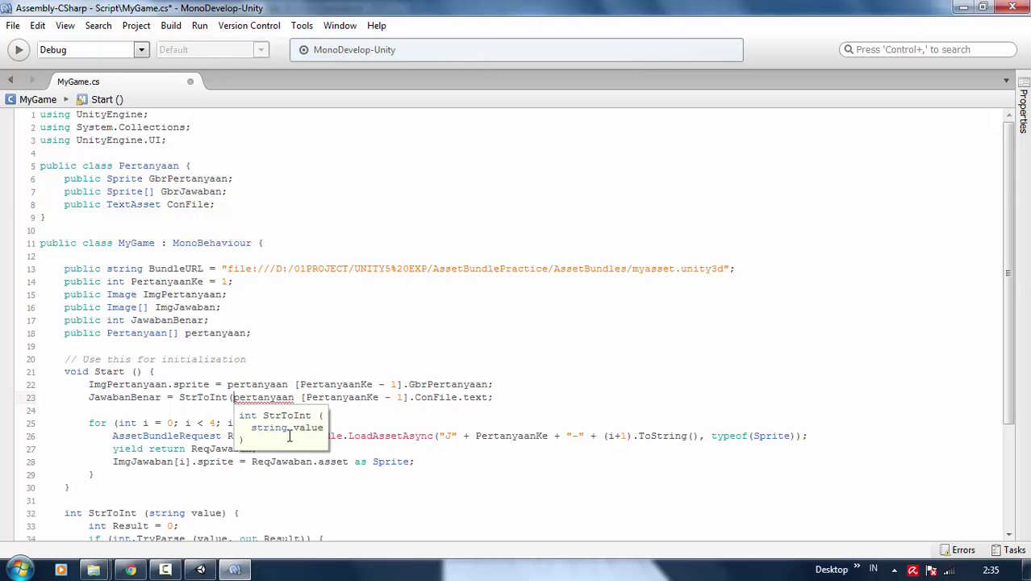
pyautogui.click(523, 395)
pyautogui.press('BackSpace')
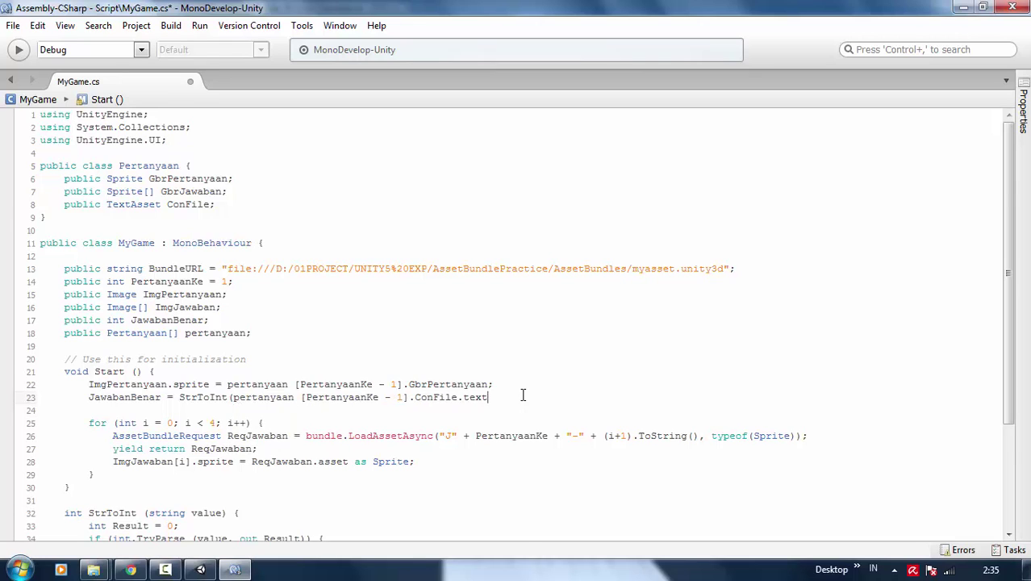
pyautogui.write(');')
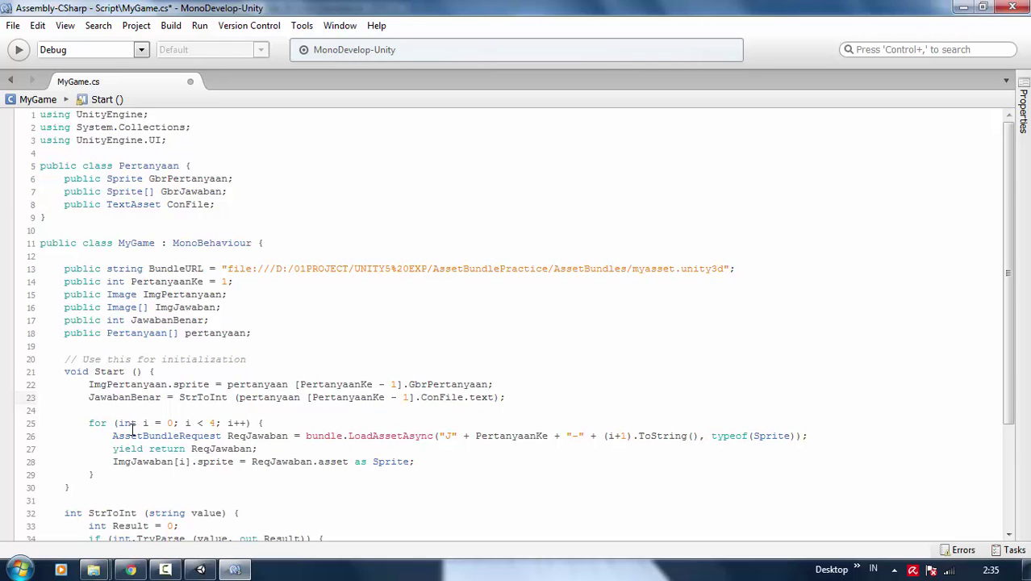
# - Delete the asset bundle request and yield lines inside the answer loop
pyautogui.moveTo(116, 425); pyautogui.dragTo(637, 435)
pyautogui.click(303, 436)
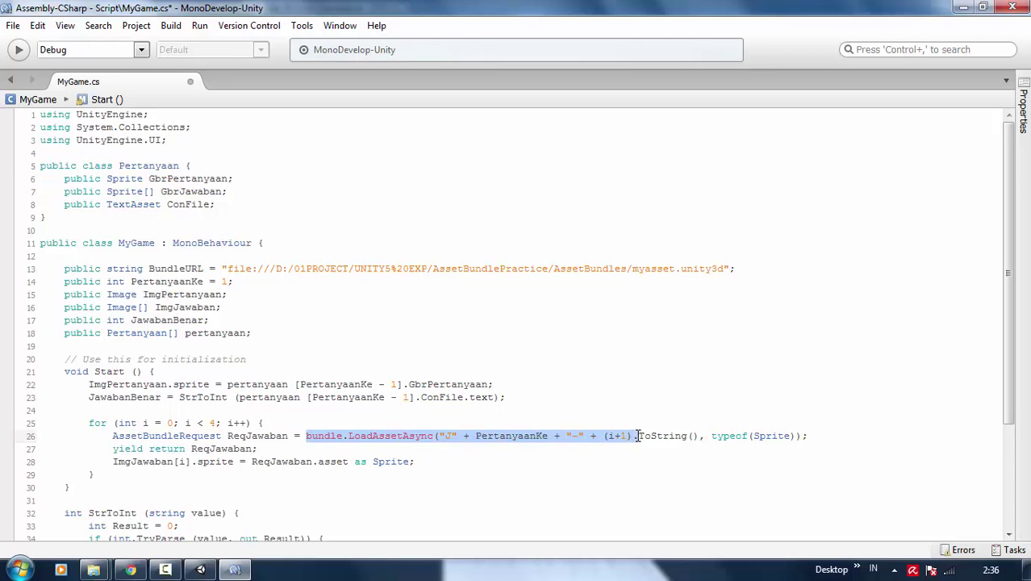
pyautogui.click(294, 436)
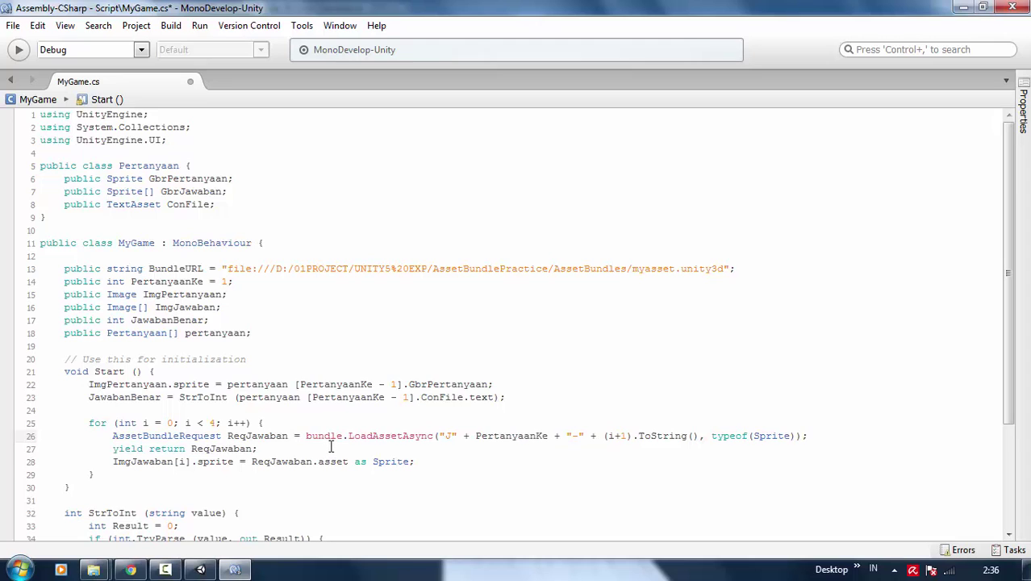
pyautogui.moveTo(331, 446); pyautogui.dragTo(12, 430)
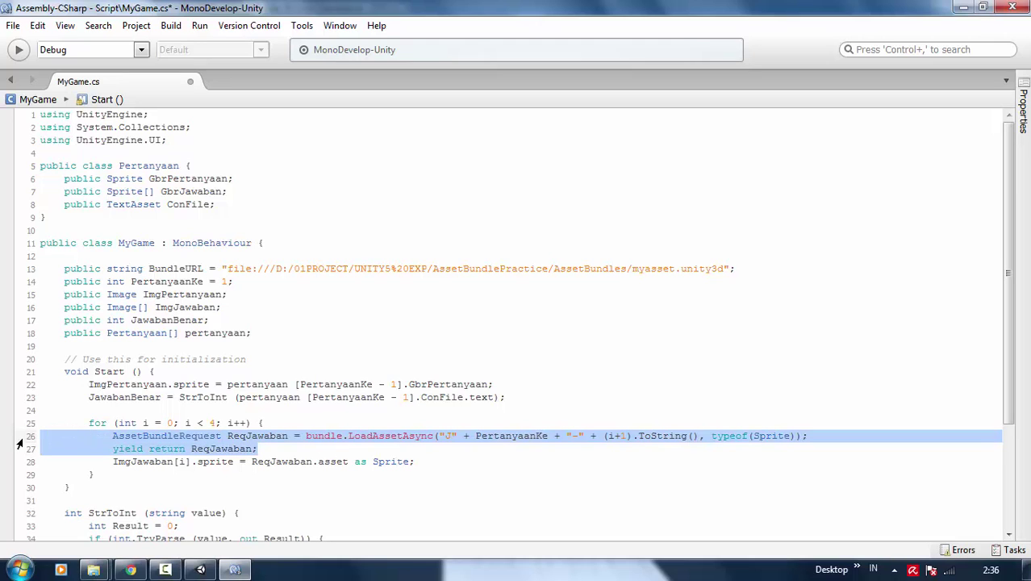
pyautogui.press('BackSpace')
pyautogui.press('BackSpace')
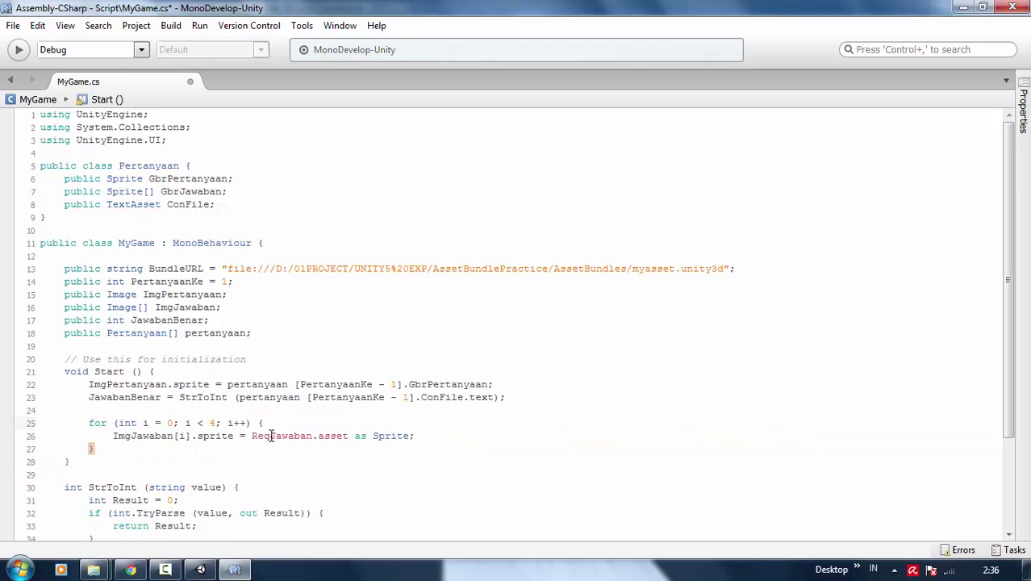
# - Start replacing the answer sprite source on line 26 with pertanyaan[
pyautogui.moveTo(416, 436); pyautogui.dragTo(252, 435)
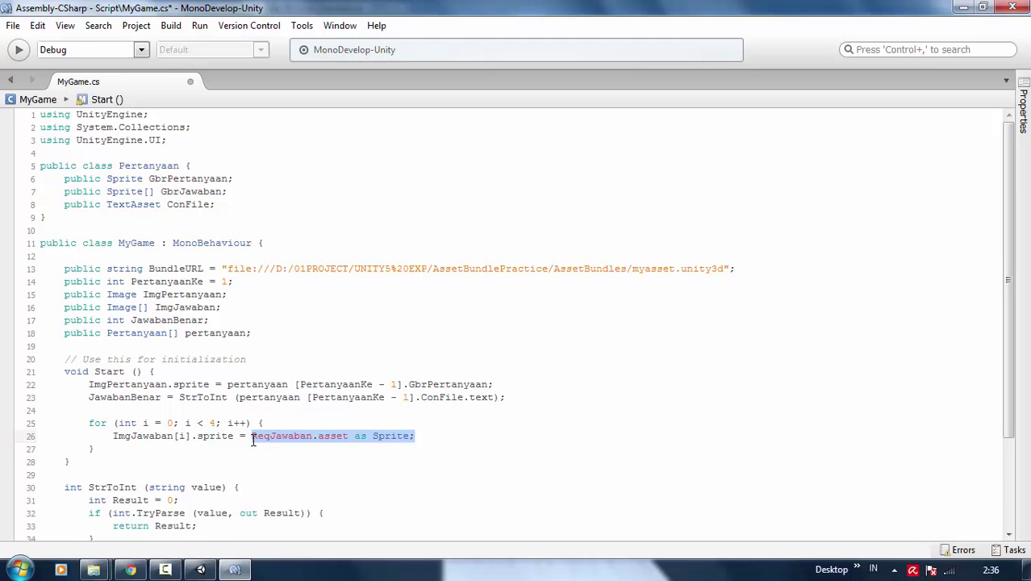
pyautogui.write('pertan')
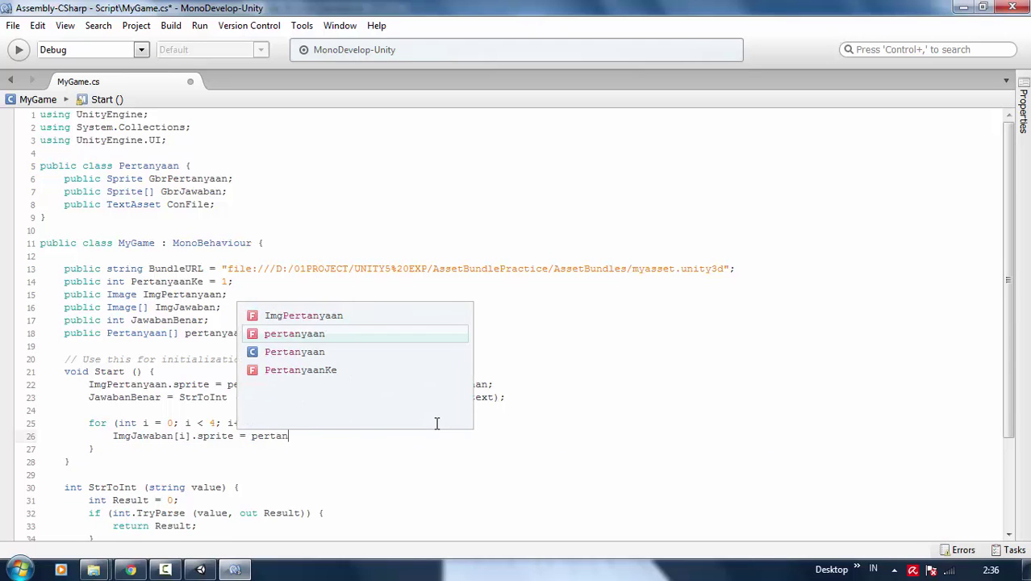
pyautogui.write('yaan.')
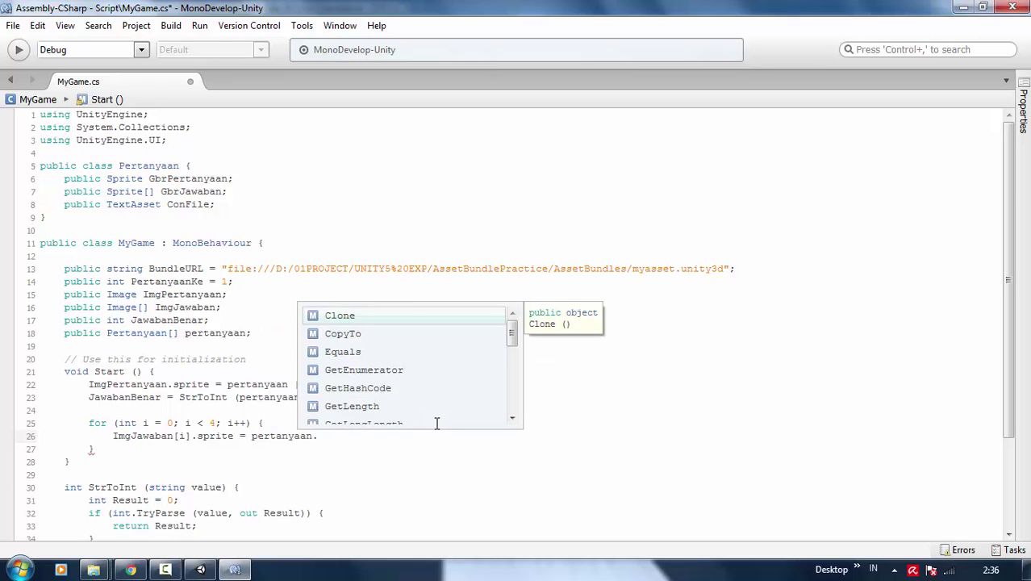
pyautogui.write('Co')
pyautogui.press('BackSpace')
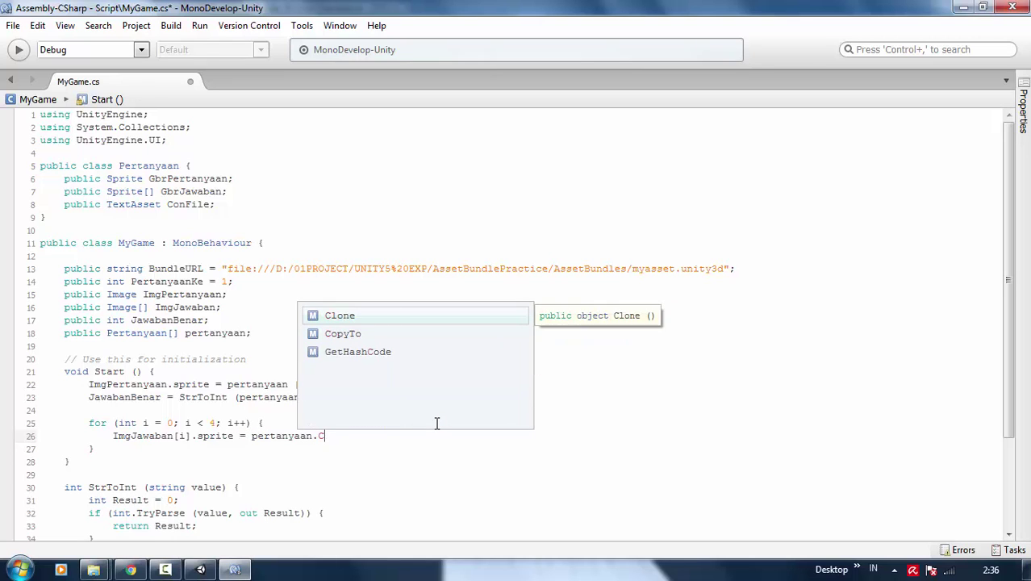
pyautogui.press('BackSpace')
pyautogui.press('BackSpace')
pyautogui.write('.Gbr')
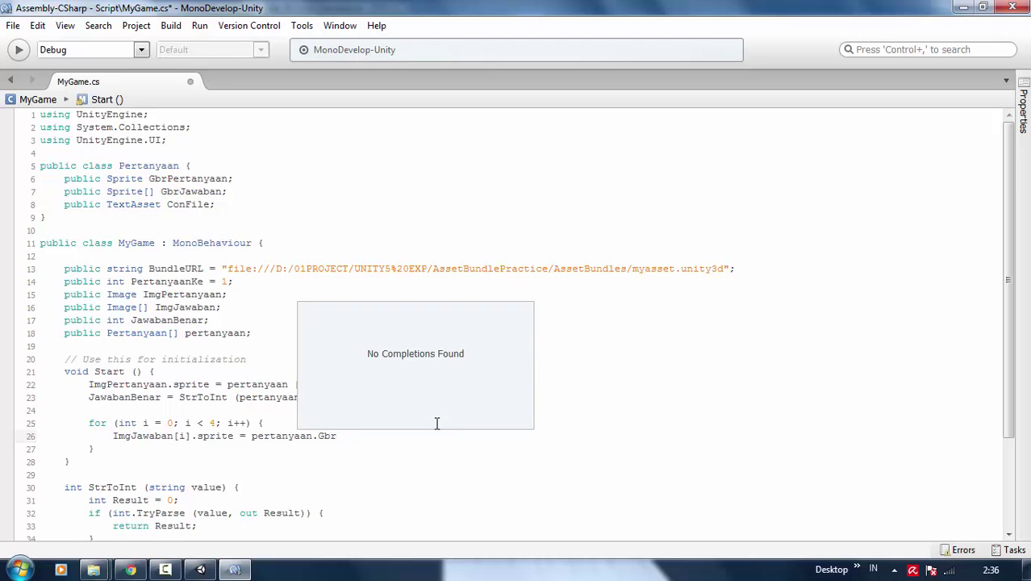
pyautogui.press('BackSpace')
pyautogui.press('BackSpace')
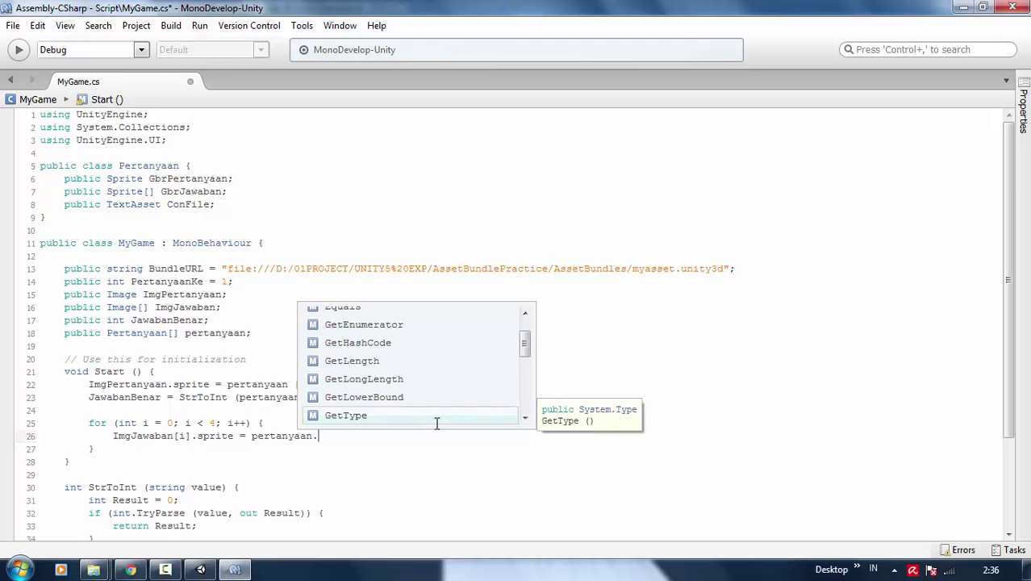
pyautogui.press('BackSpace')
pyautogui.write('[')
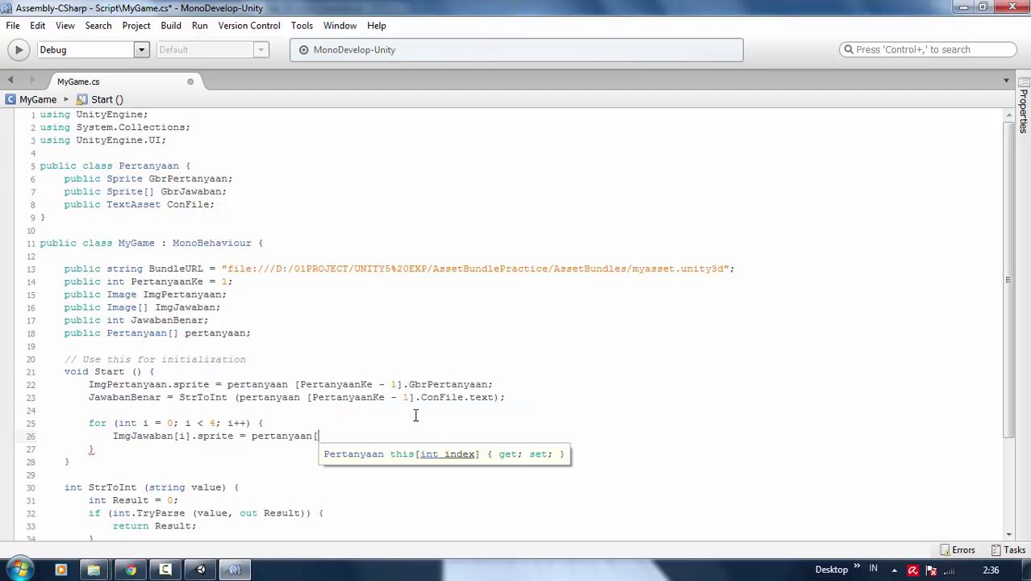
# - Try completing it as pertanyaan[PertanyaanKe - 1].GbrJawaban, then erase the trailing member
pyautogui.moveTo(306, 397); pyautogui.dragTo(412, 401)
pyautogui.hotkey('ctrl', 'c')
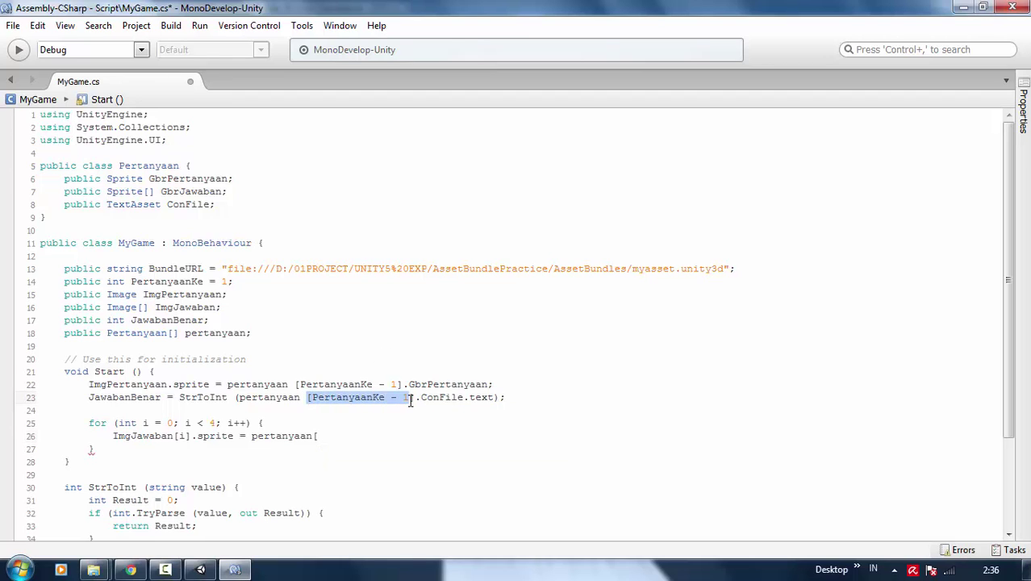
pyautogui.click(349, 436)
pyautogui.press('BackSpace')
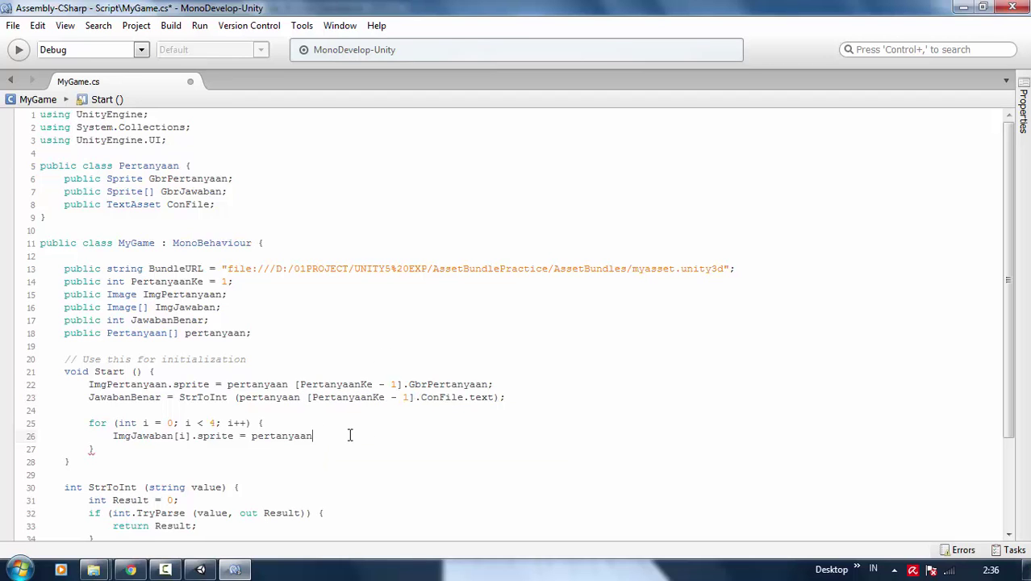
pyautogui.hotkey('ctrl', 'v')
pyautogui.write('].')
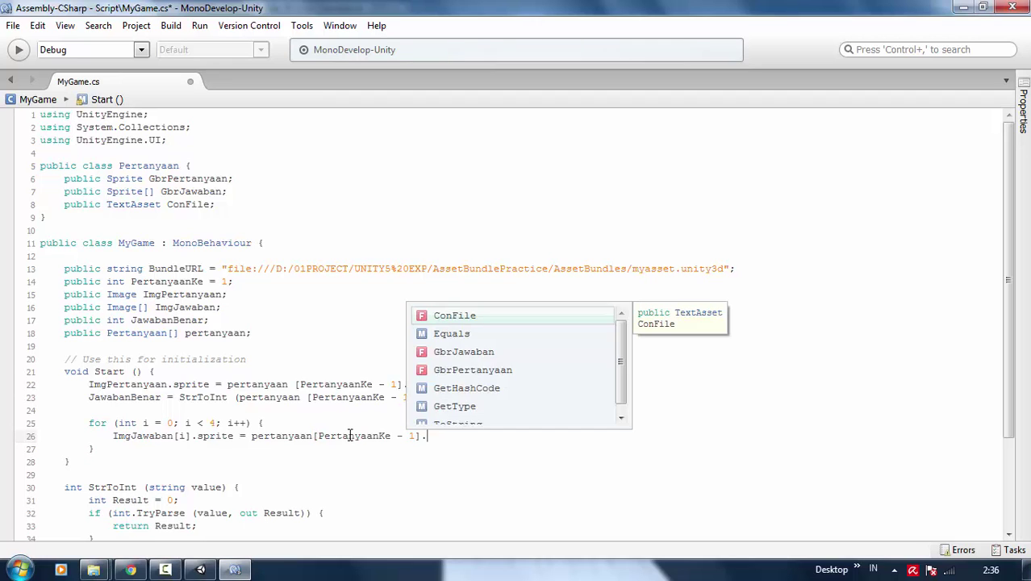
pyautogui.write('Con')
pyautogui.press('BackSpace')
pyautogui.press('BackSpace')
pyautogui.press('BackSpace')
pyautogui.press('BackSpace')
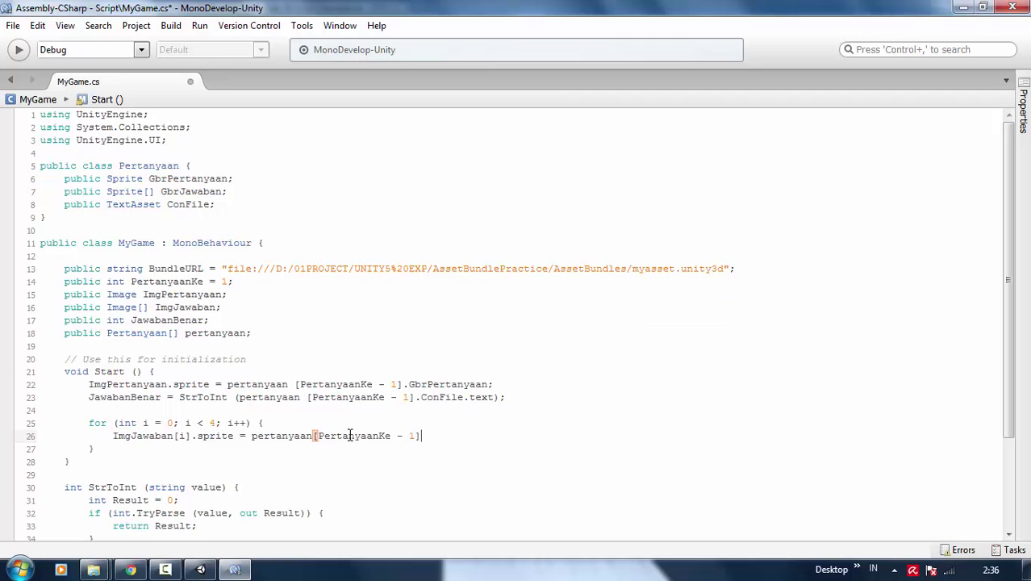
pyautogui.write('.')
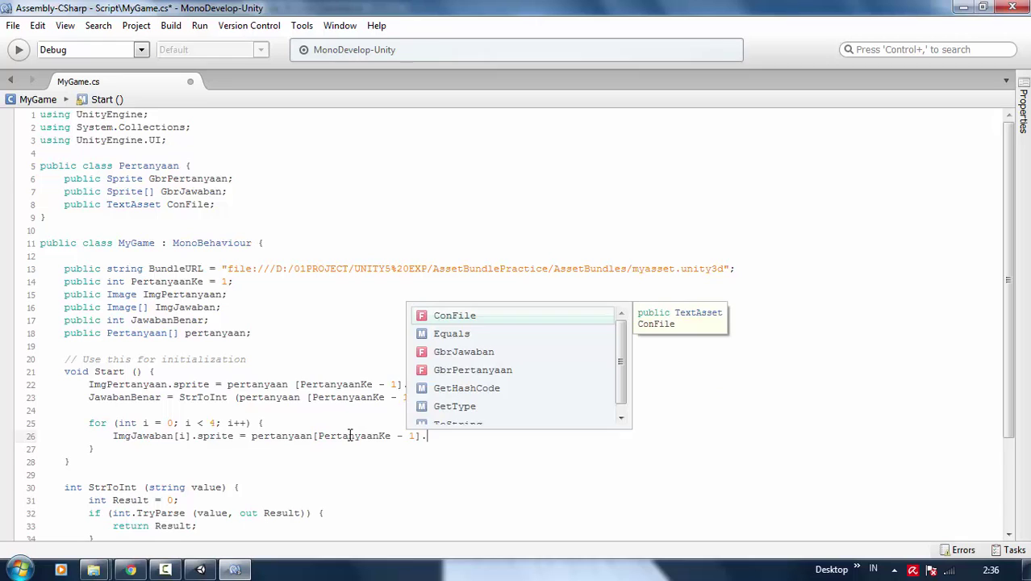
pyautogui.write('Gbr')
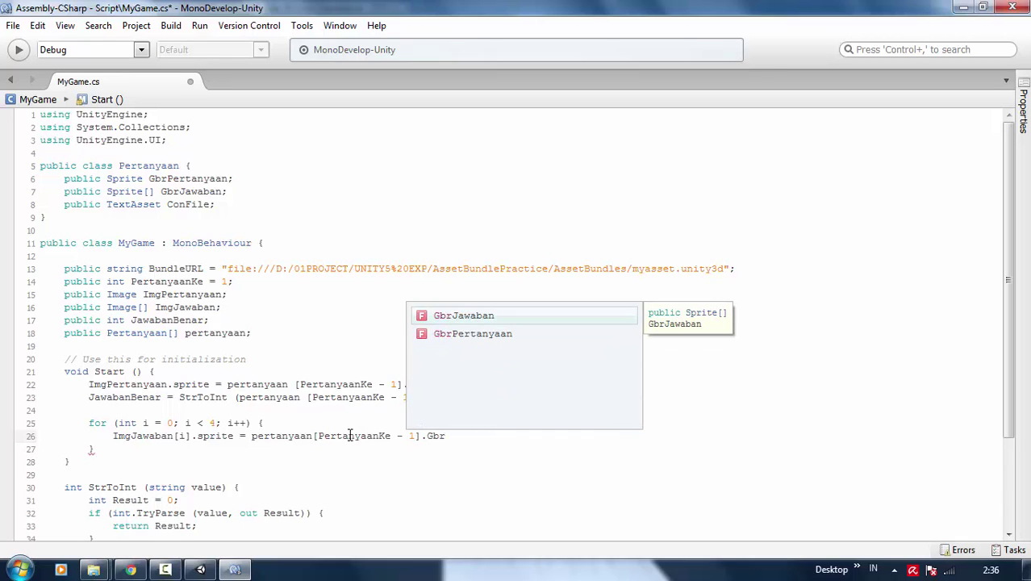
pyautogui.press('Return')
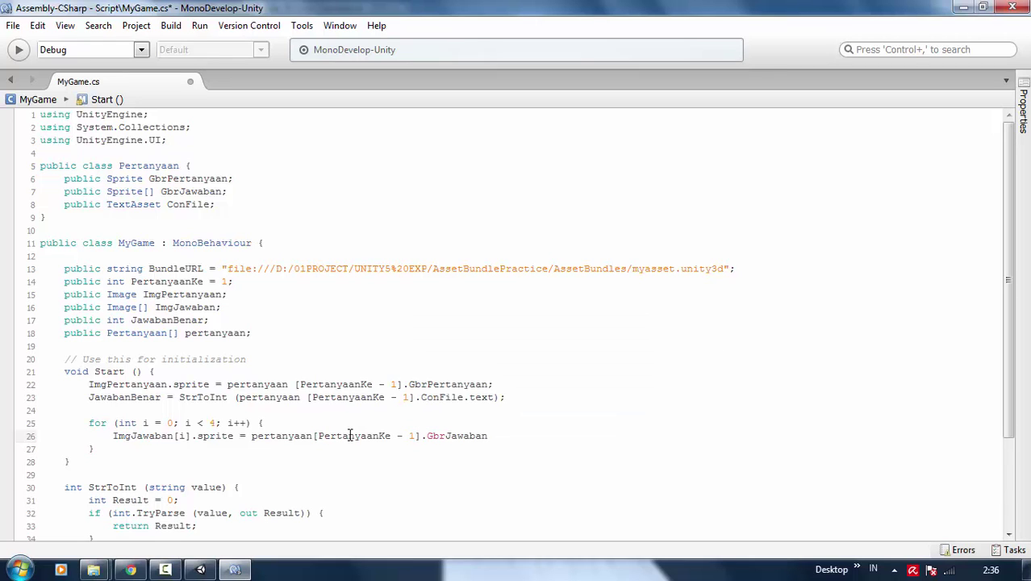
pyautogui.write(';')
pyautogui.press('BackSpace')
pyautogui.write('[')
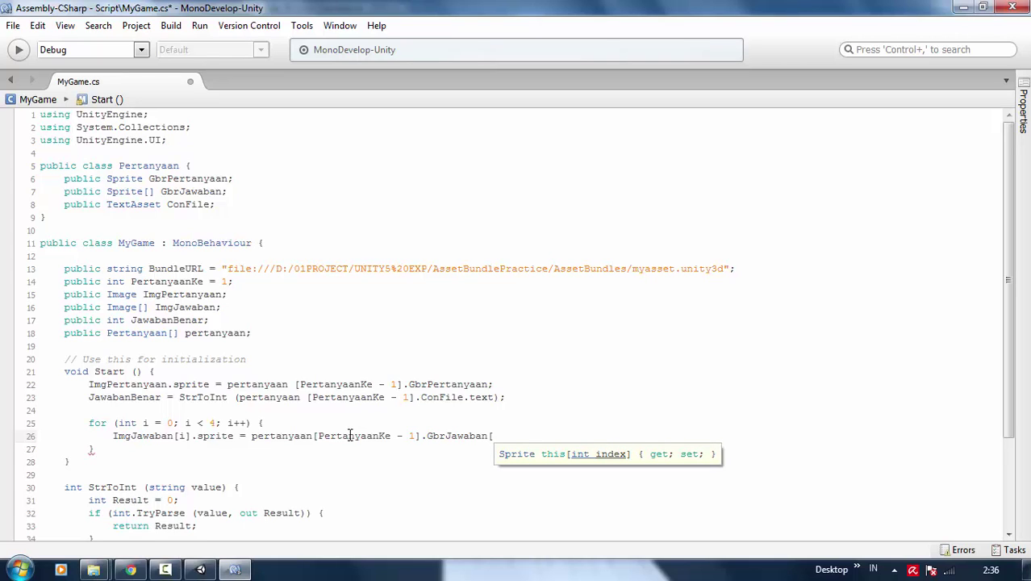
pyautogui.press('BackSpace')
pyautogui.press('BackSpace')
pyautogui.press('BackSpace')
pyautogui.press('BackSpace')
pyautogui.press('BackSpace')
pyautogui.press('BackSpace')
pyautogui.press('BackSpace')
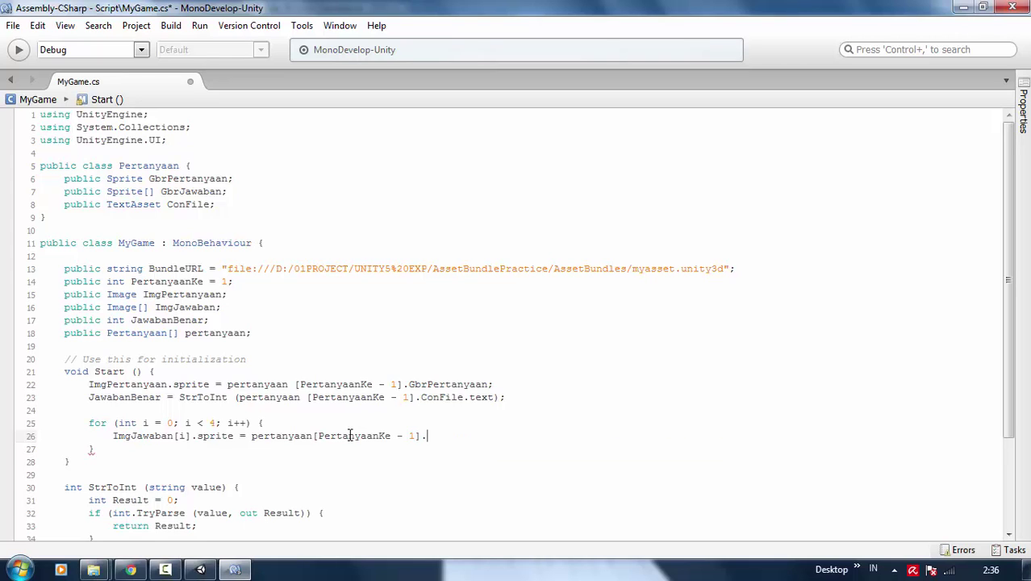
pyautogui.write('Con')
pyautogui.press('BackSpace')
pyautogui.press('BackSpace')
pyautogui.press('BackSpace')
# - Undo the trial edit, then delete the ReqJawaban request, yield and sprite lines from the loop
pyautogui.hotkey('ctrl', 'z')
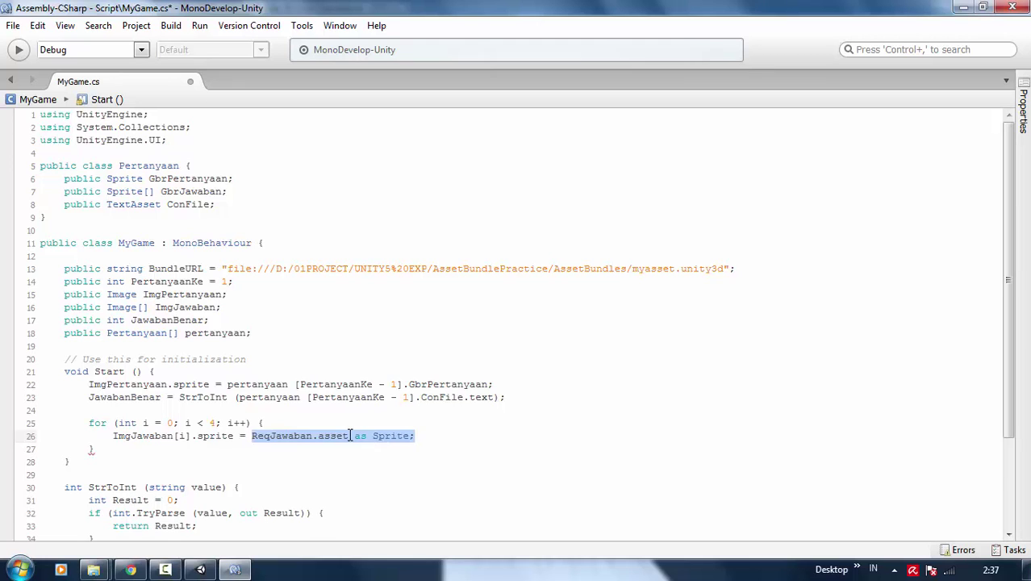
pyautogui.hotkey('ctrl', 'z')
pyautogui.click(460, 461)
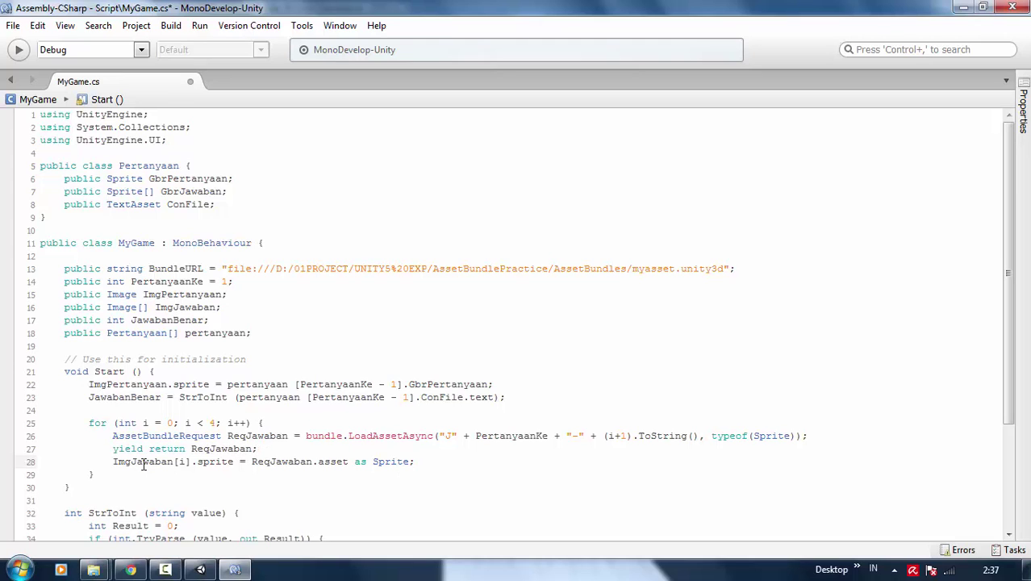
pyautogui.moveTo(115, 461)
pyautogui.mouseDown()
pyautogui.moveTo(434, 459)
pyautogui.moveTo(110, 442)
pyautogui.mouseUp()
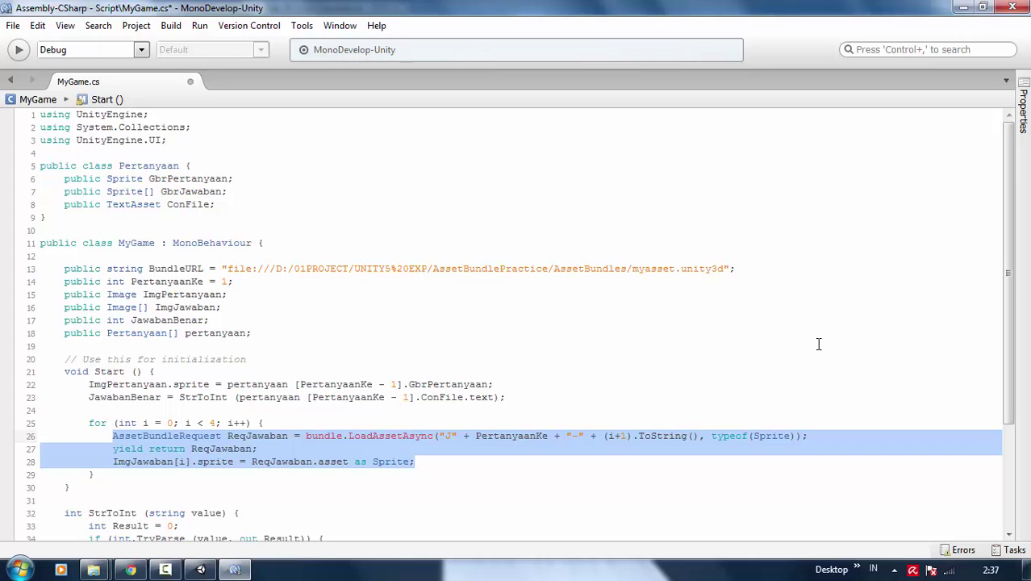
pyautogui.press('Delete')
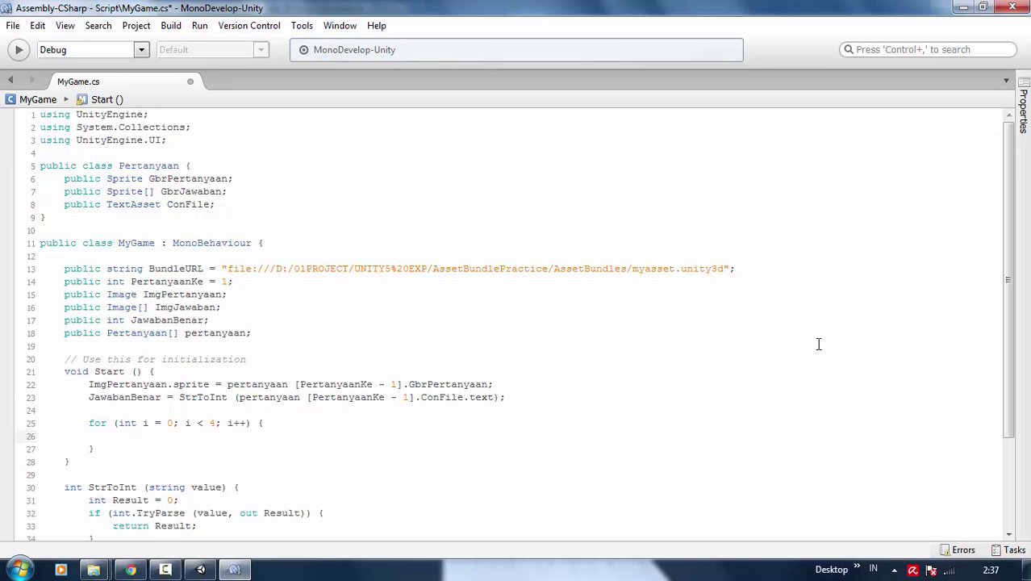
# - Start line 26 as ImgJawaban[i].sprite = pertanyaan[PertanyaanKe using code completion
pyautogui.write('Img')
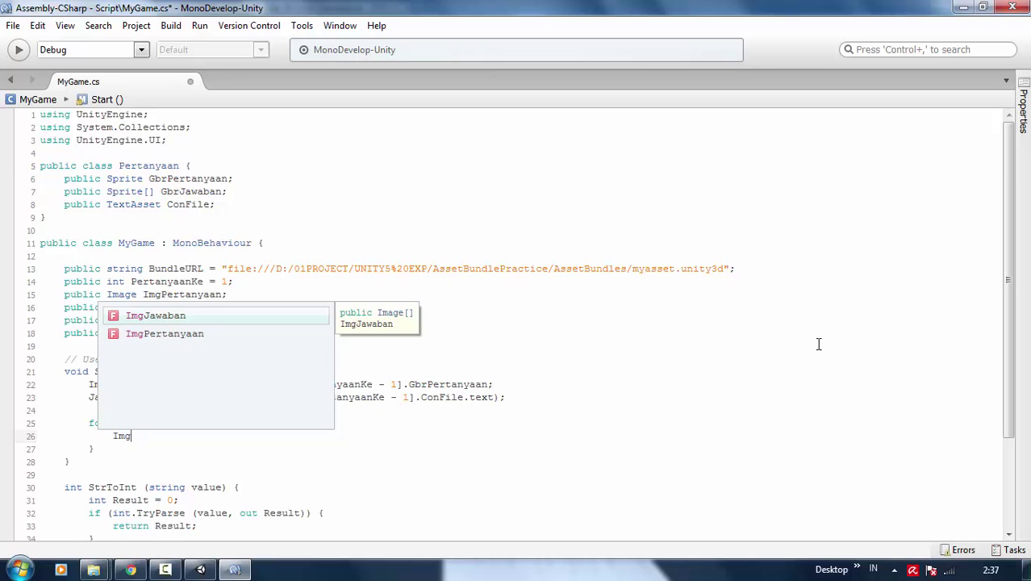
pyautogui.press('Return')
pyautogui.write('[')
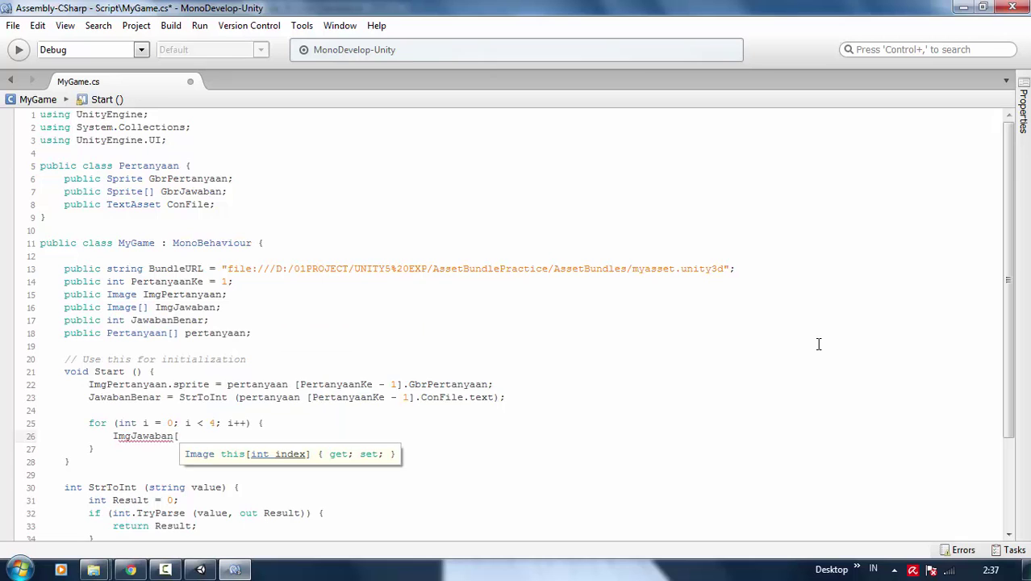
pyautogui.write('i].s')
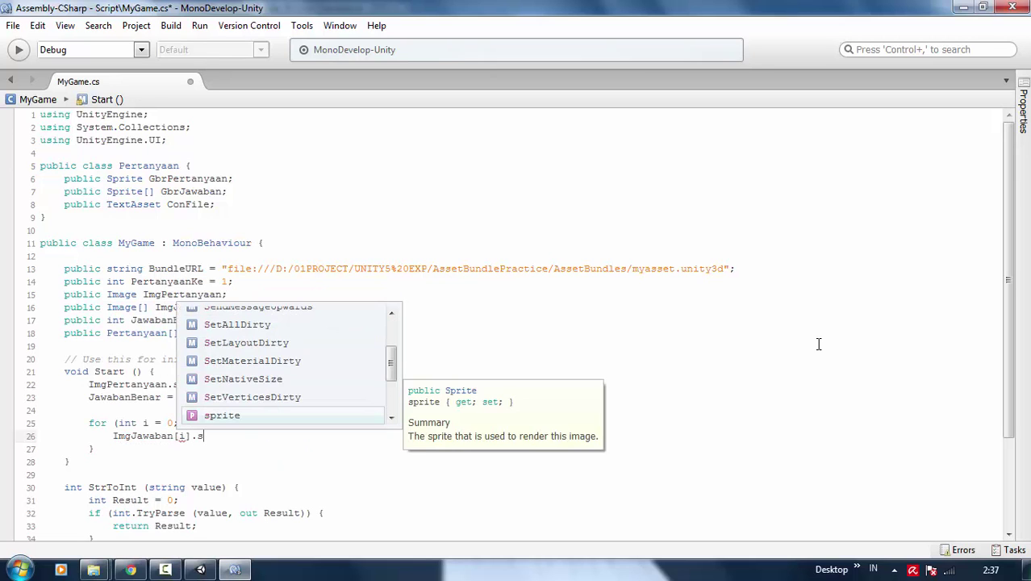
pyautogui.press('Return')
pyautogui.write('= ')
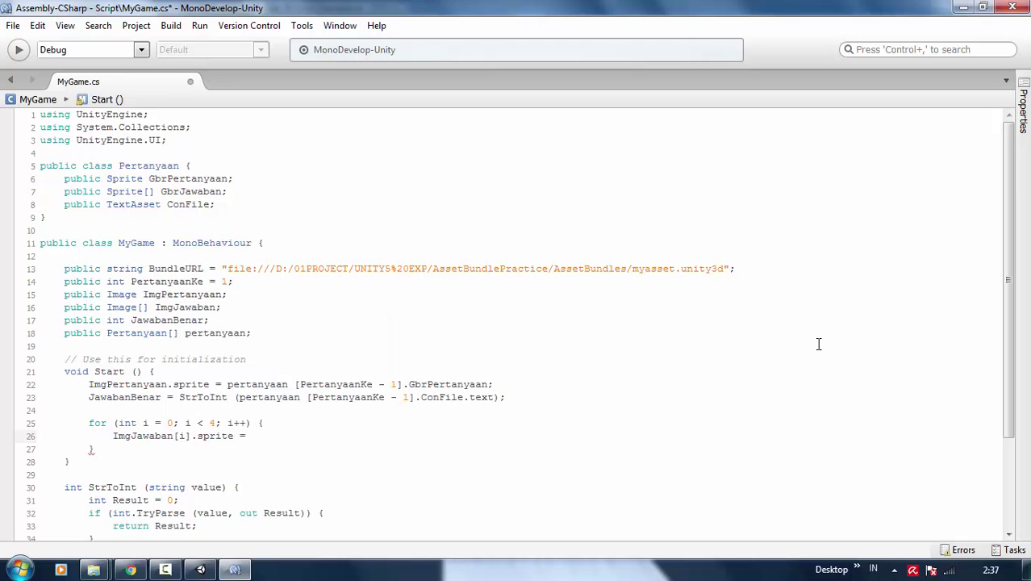
pyautogui.write('per')
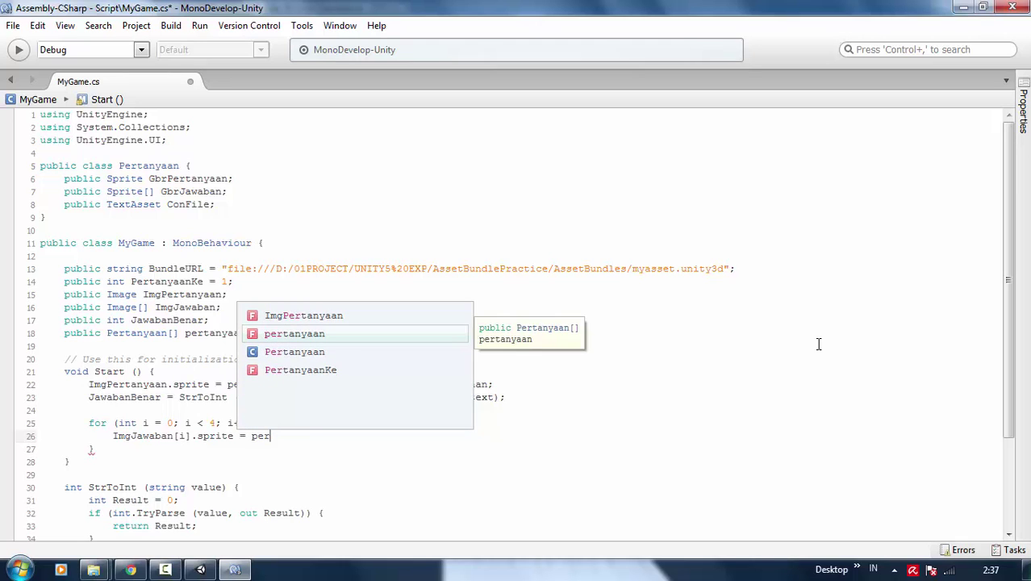
pyautogui.press('Return')
pyautogui.write('[')
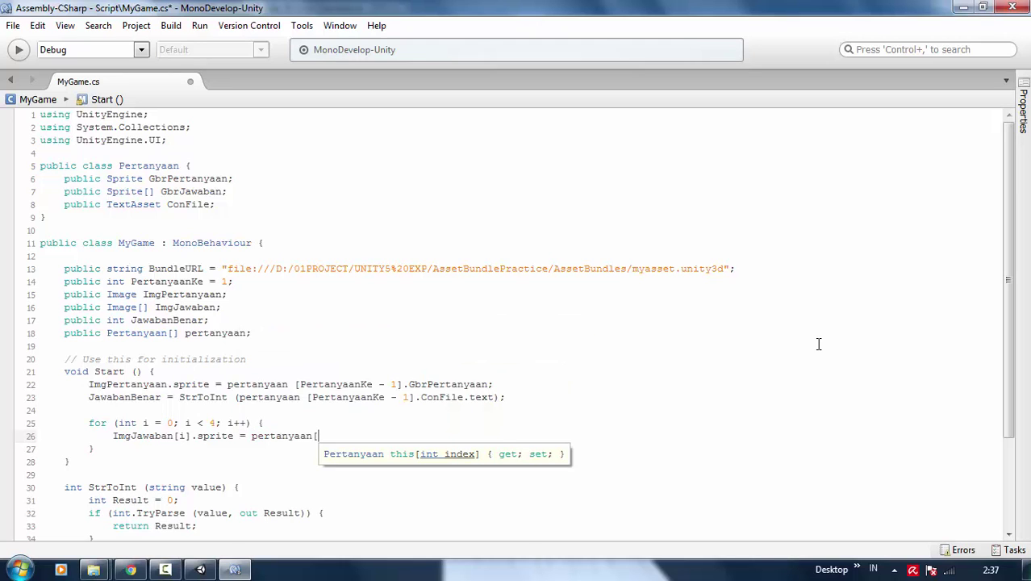
pyautogui.write('Perta')
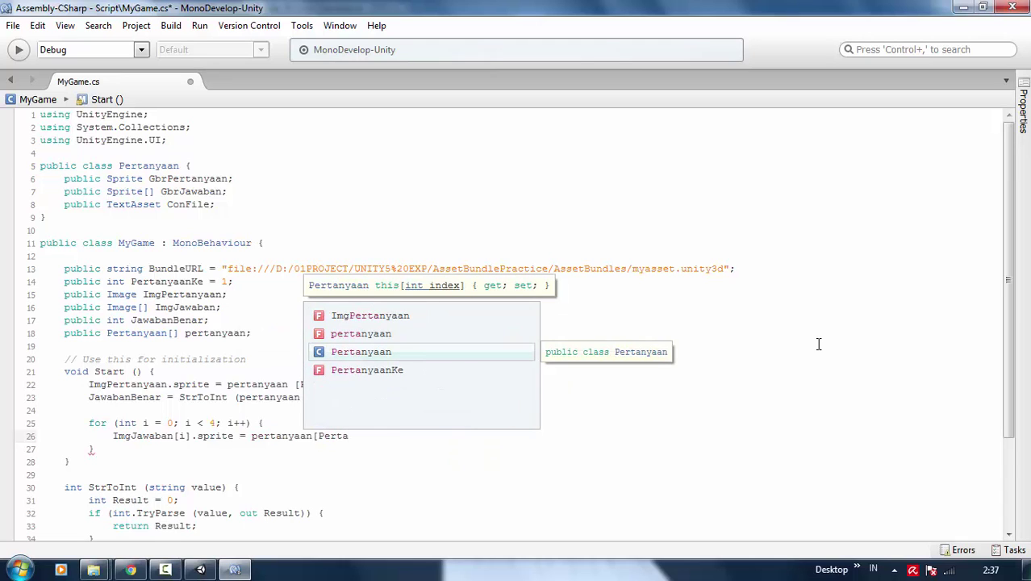
pyautogui.press('Down')
pyautogui.press('Return')
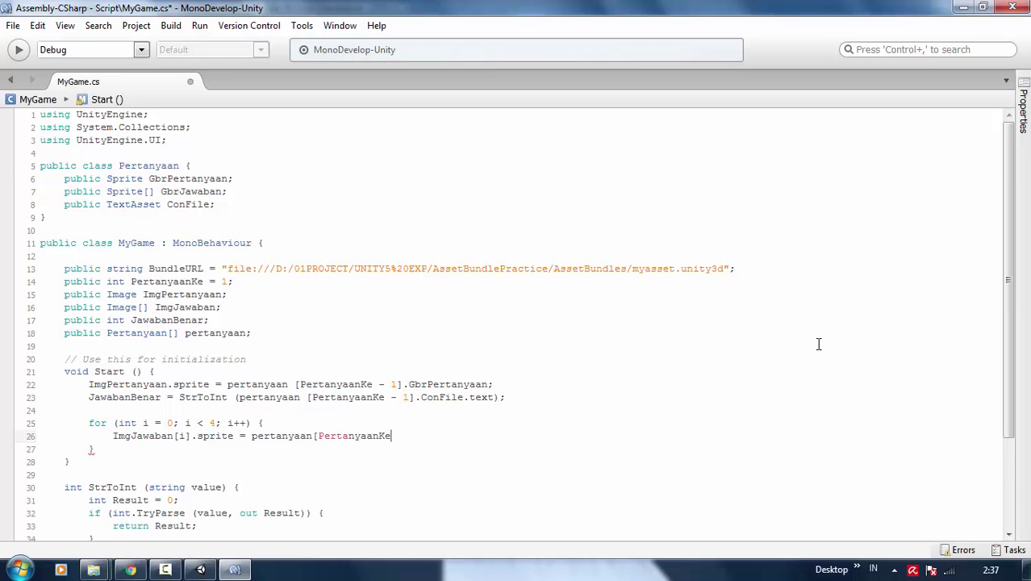
# - Finish the line with - 1].GbrJawaban[i]; and save MyGame.cs
pyautogui.write('+')
pyautogui.press('BackSpace')
pyautogui.press('BackSpace')
pyautogui.write('- `')
pyautogui.write(']')
pyautogui.write('.')
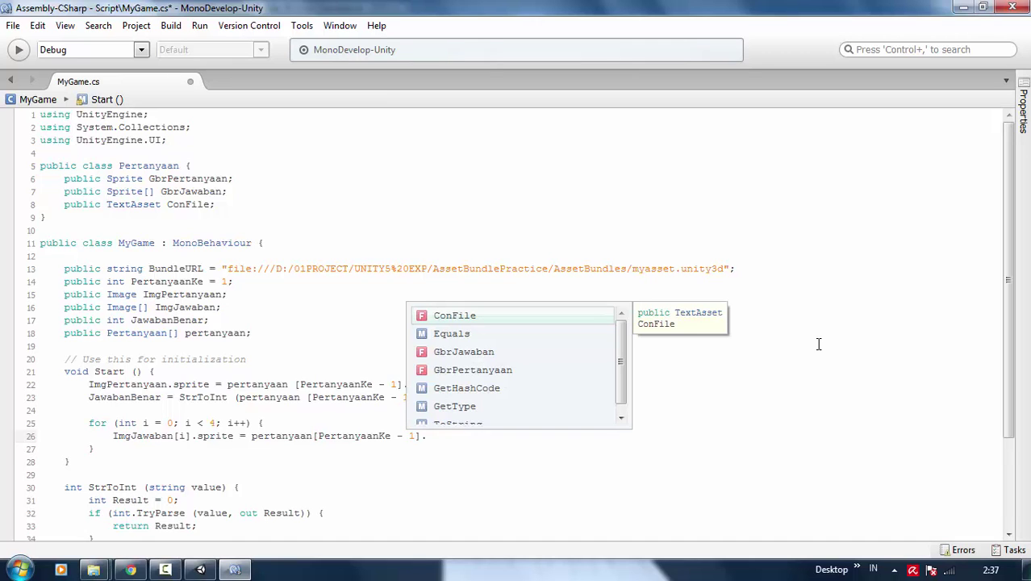
pyautogui.write('G')
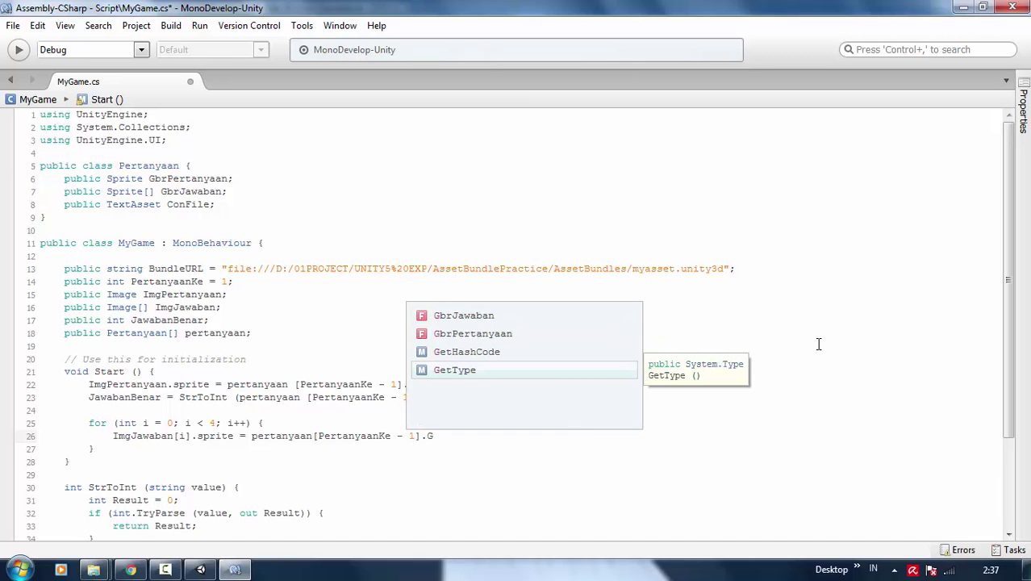
pyautogui.press('Up')
pyautogui.press('Up')
pyautogui.press('Up')
pyautogui.press('Return')
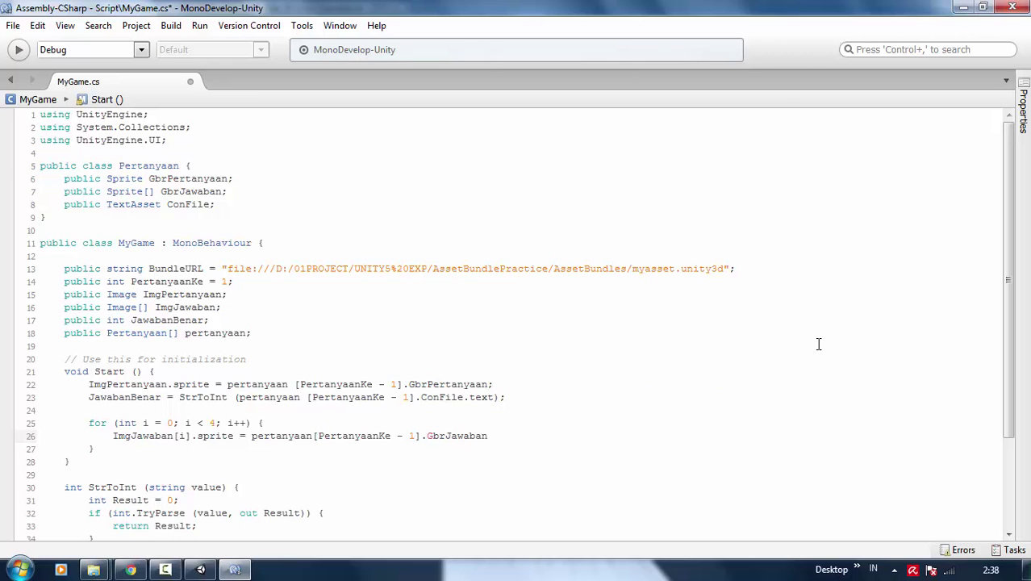
pyautogui.write('[')
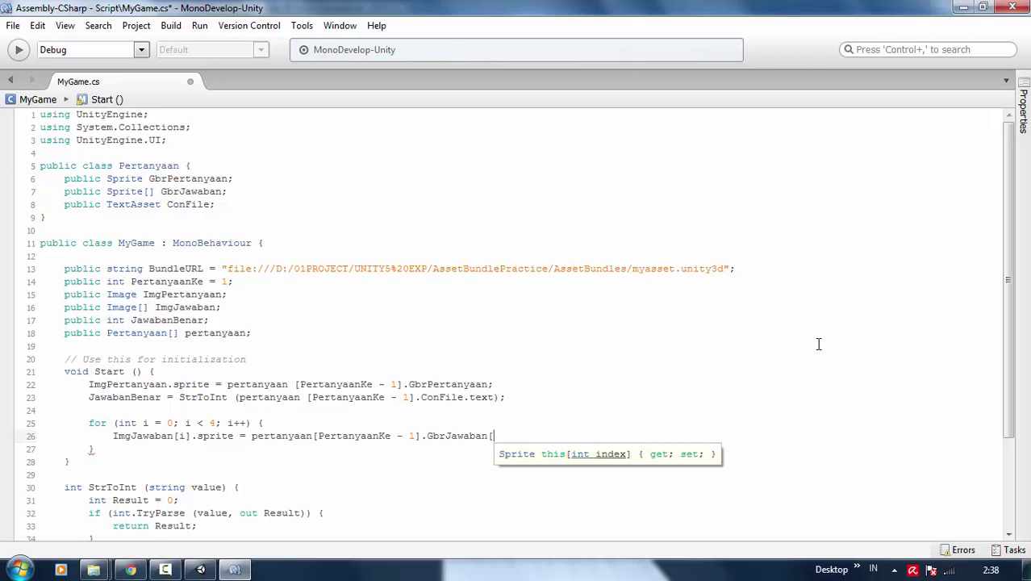
pyautogui.write('i]')
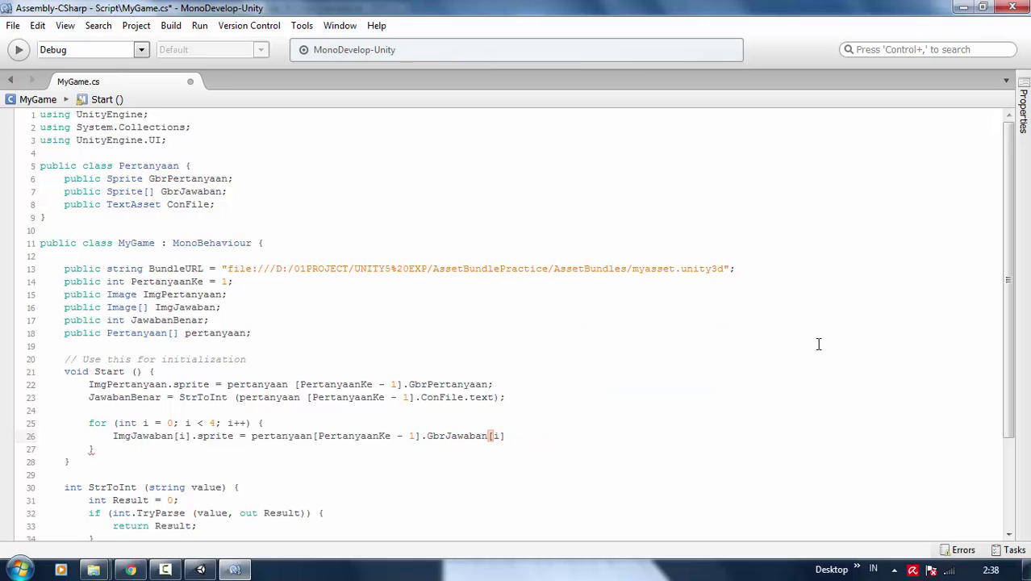
pyautogui.write(';')
pyautogui.hotkey('ctrl', 's')
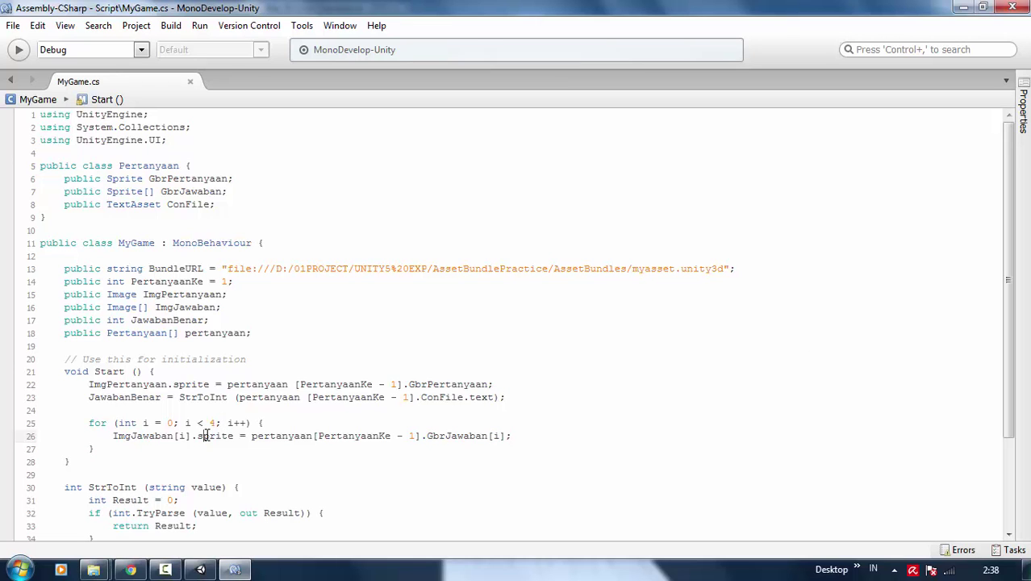
pyautogui.scroll(-3, 208, 436)
pyautogui.scroll(3, 222, 401)
pyautogui.scroll(-3, 223, 401)
pyautogui.scroll(3, 223, 401)
pyautogui.scroll(-3, 223, 401)
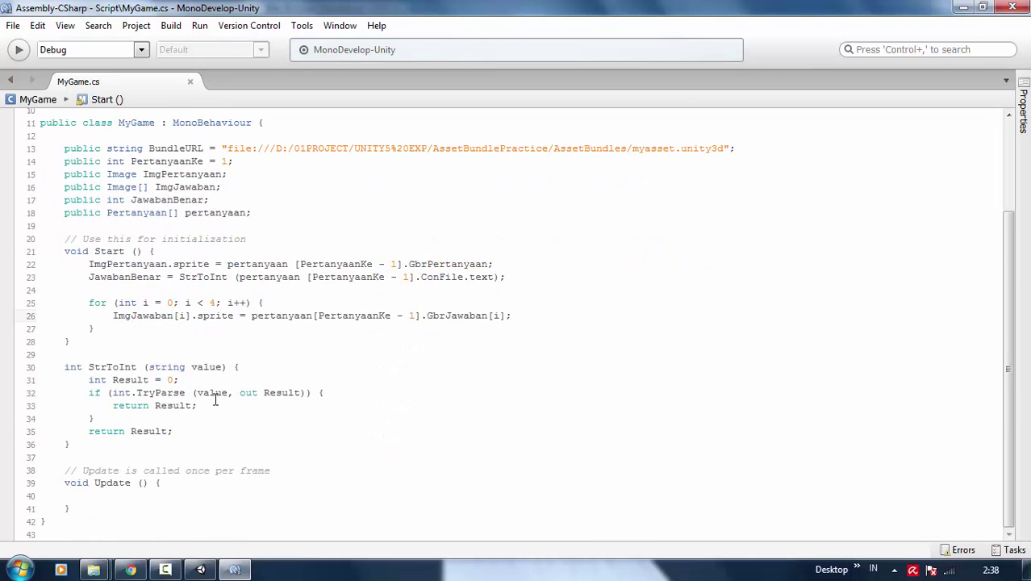
pyautogui.scroll(3, 158, 490)
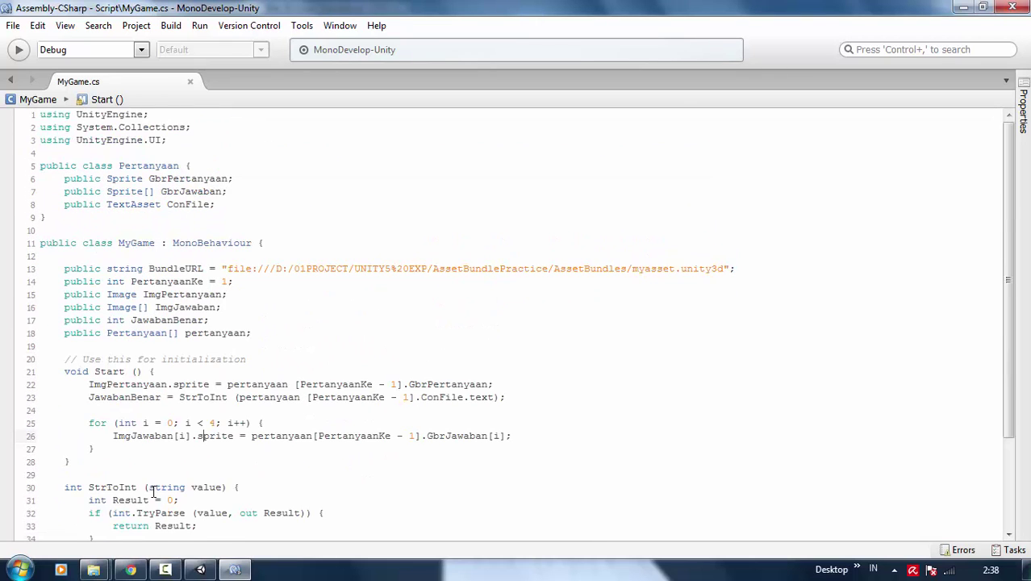
pyautogui.scroll(-3, 153, 492)
pyautogui.scroll(3, 153, 492)
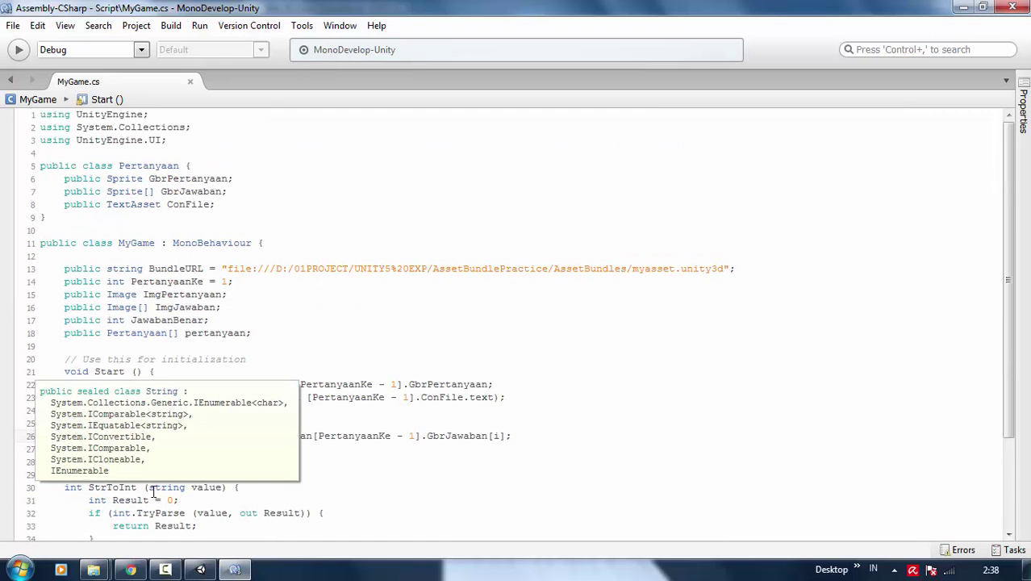
pyautogui.scroll(-3, 206, 264)
pyautogui.scroll(3, 207, 264)
pyautogui.scroll(-3, 210, 282)
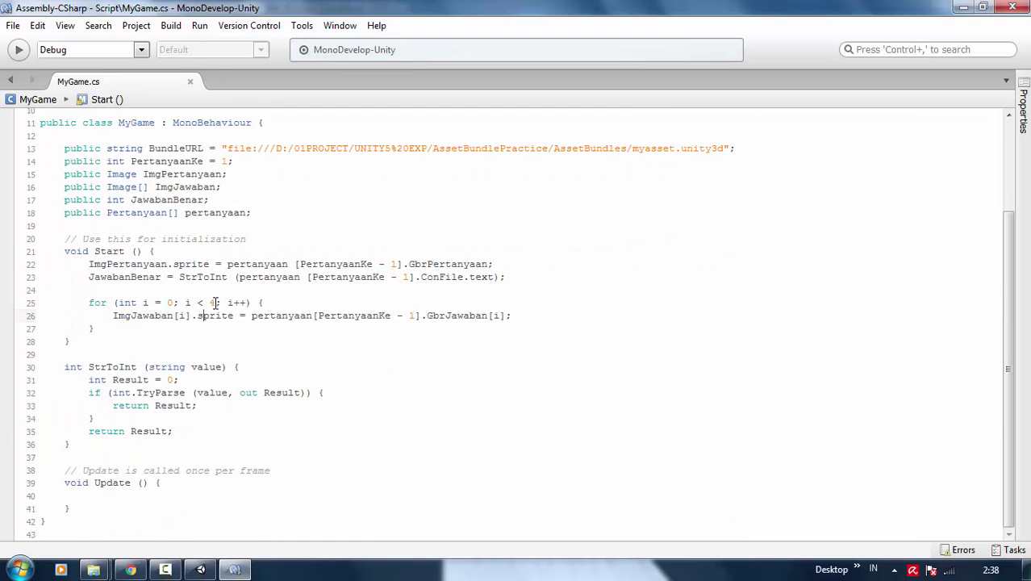
pyautogui.scroll(3, 214, 300)
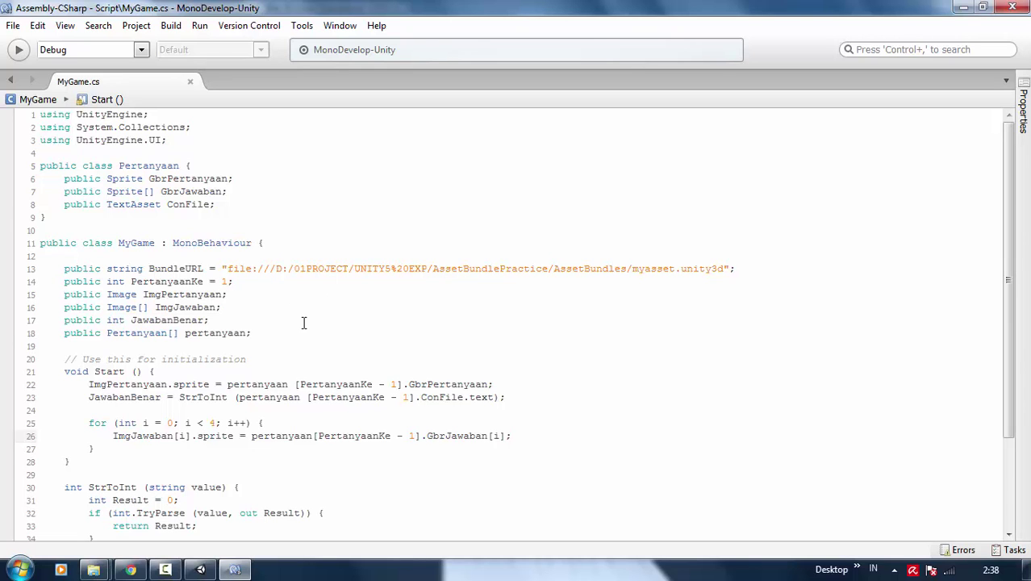
pyautogui.scroll(-3, 305, 323)
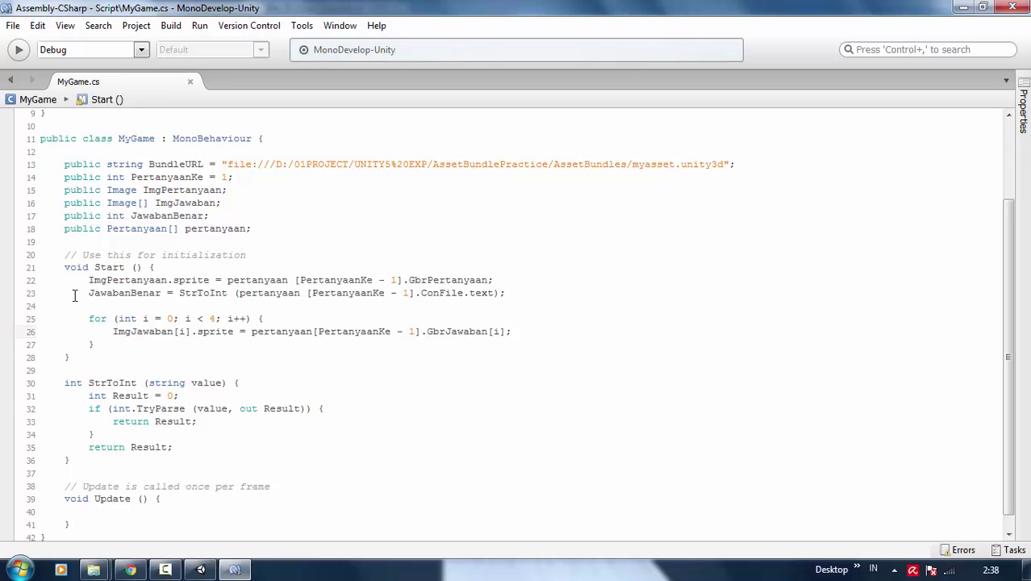
pyautogui.moveTo(90, 280); pyautogui.dragTo(211, 280)
pyautogui.click(212, 280)
pyautogui.doubleClick(133, 280)
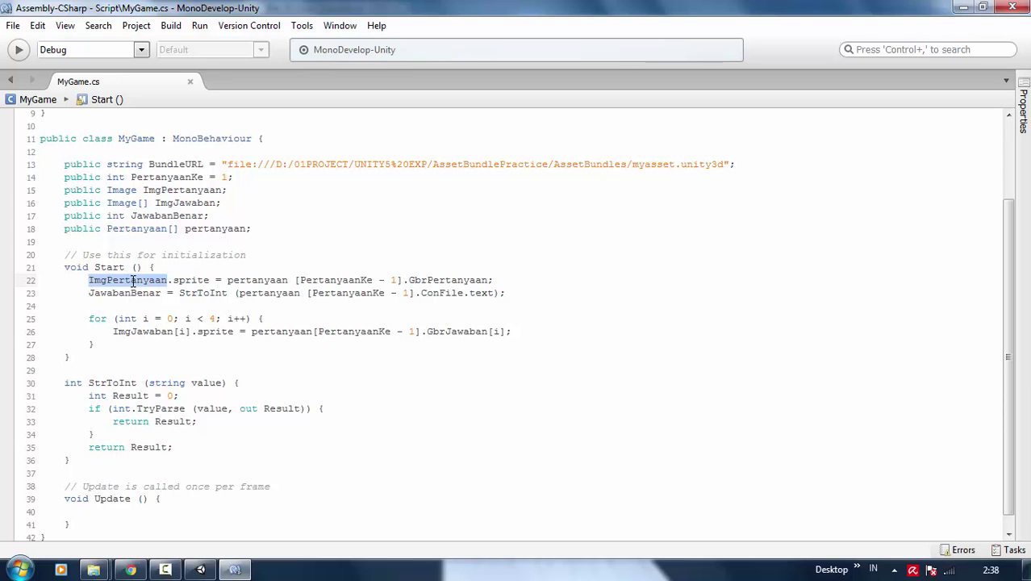
pyautogui.doubleClick(180, 280)
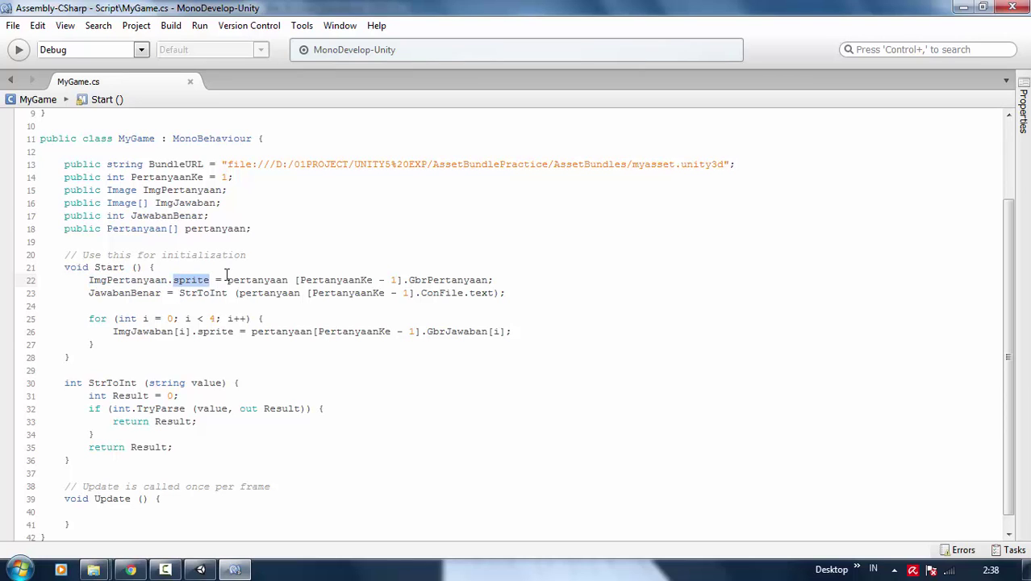
pyautogui.moveTo(230, 280); pyautogui.dragTo(213, 280)
pyautogui.doubleClick(255, 280)
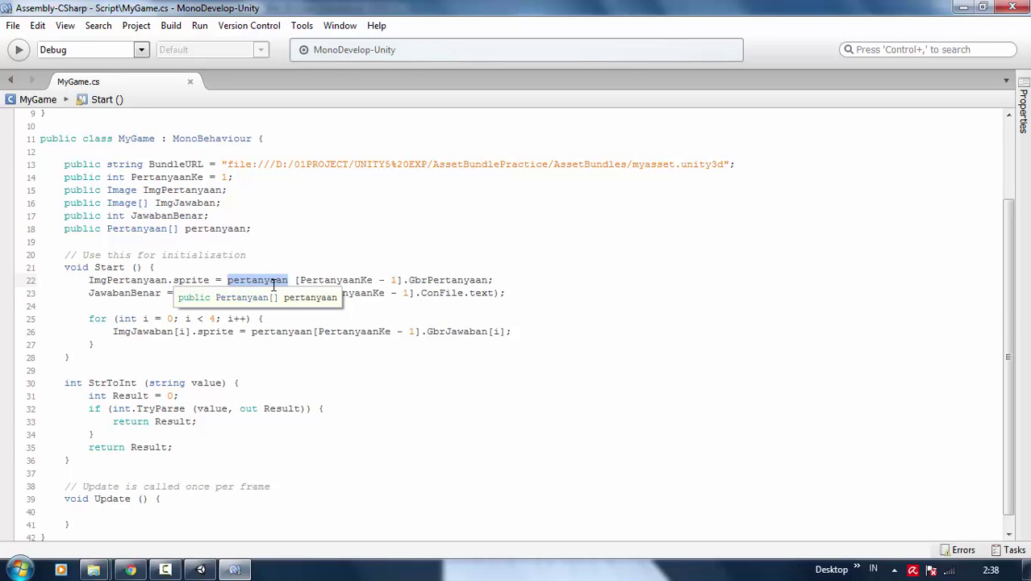
pyautogui.scroll(1, 274, 284)
pyautogui.doubleClick(214, 281)
pyautogui.click(309, 331)
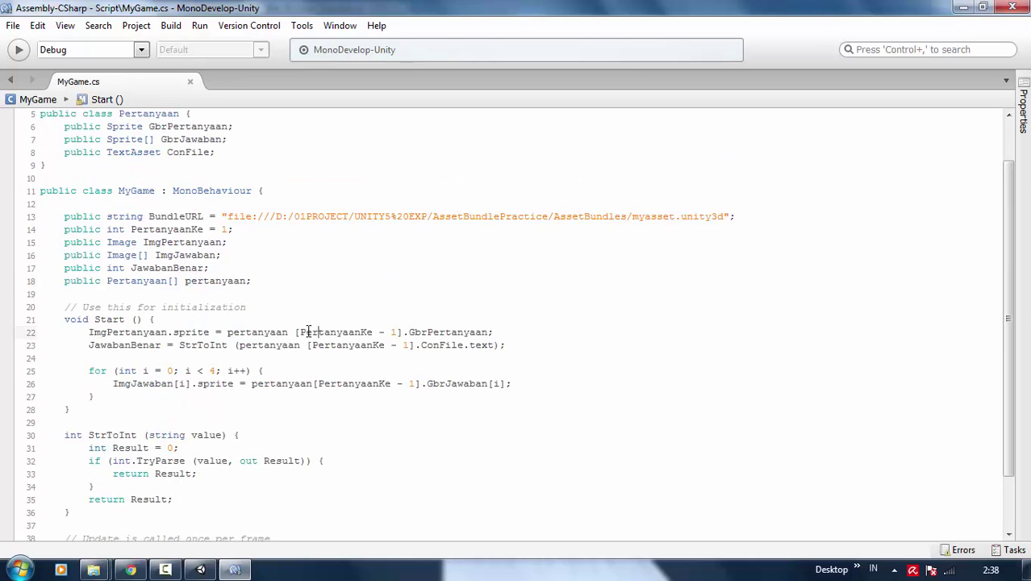
pyautogui.moveTo(295, 332); pyautogui.dragTo(400, 332)
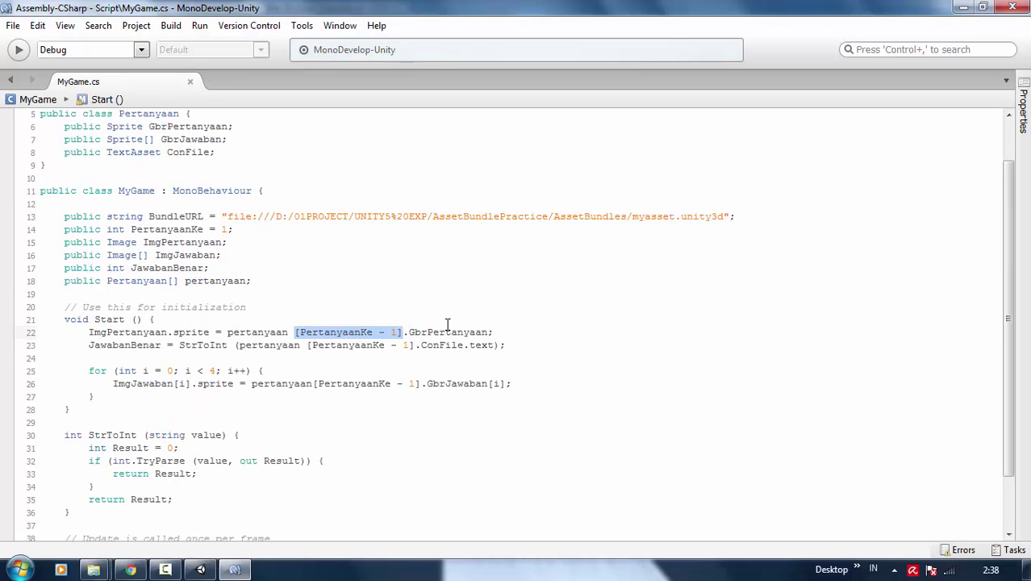
pyautogui.click(375, 333)
pyautogui.moveTo(300, 332); pyautogui.dragTo(398, 334)
pyautogui.doubleClick(436, 332)
pyautogui.click(495, 332)
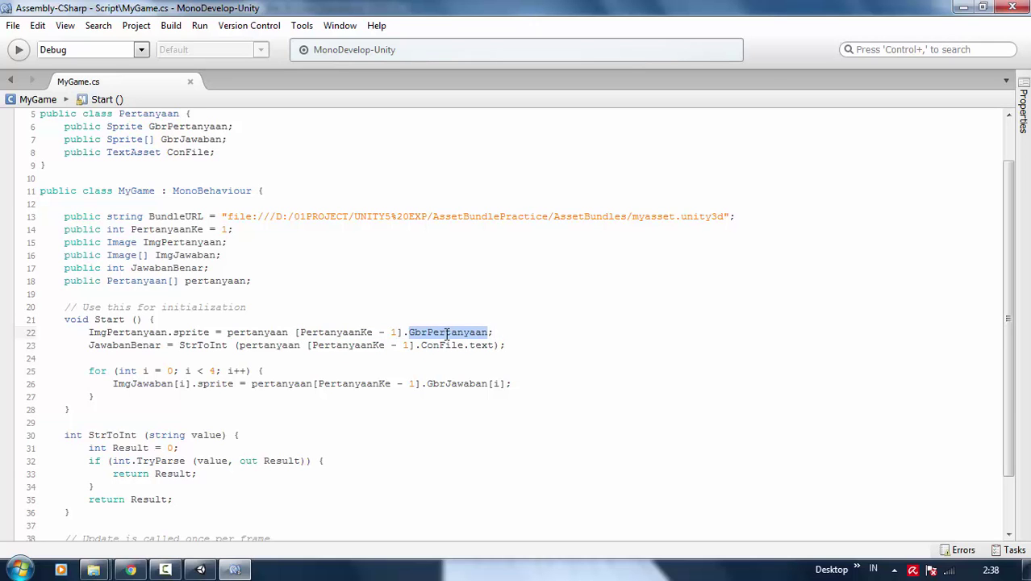
pyautogui.tripleClick(448, 332)
pyautogui.scroll(2, 237, 234)
pyautogui.click(198, 179)
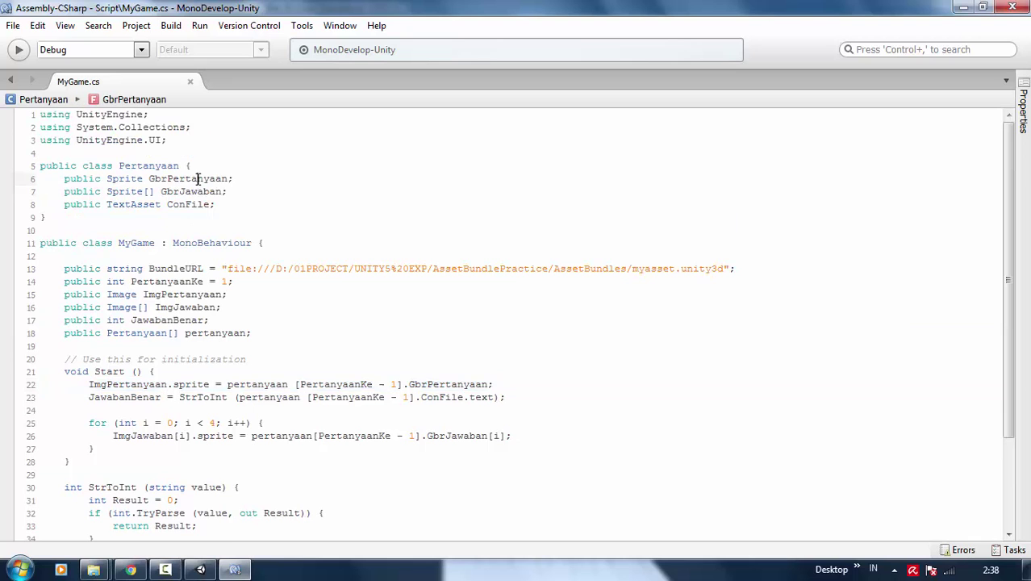
pyautogui.scroll(-3, 452, 363)
pyautogui.click(409, 293)
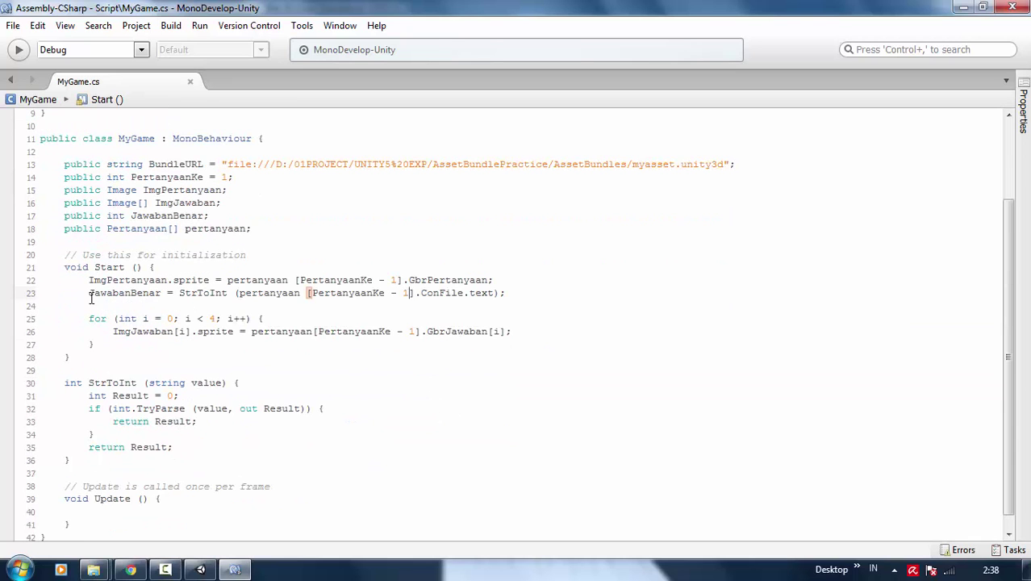
pyautogui.moveTo(89, 292); pyautogui.dragTo(538, 330)
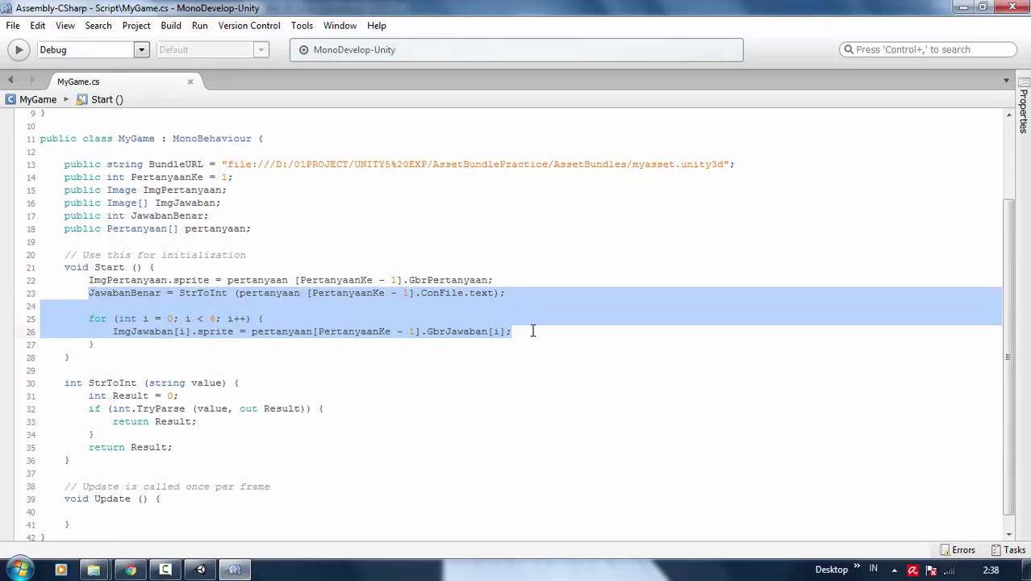
pyautogui.click(529, 332)
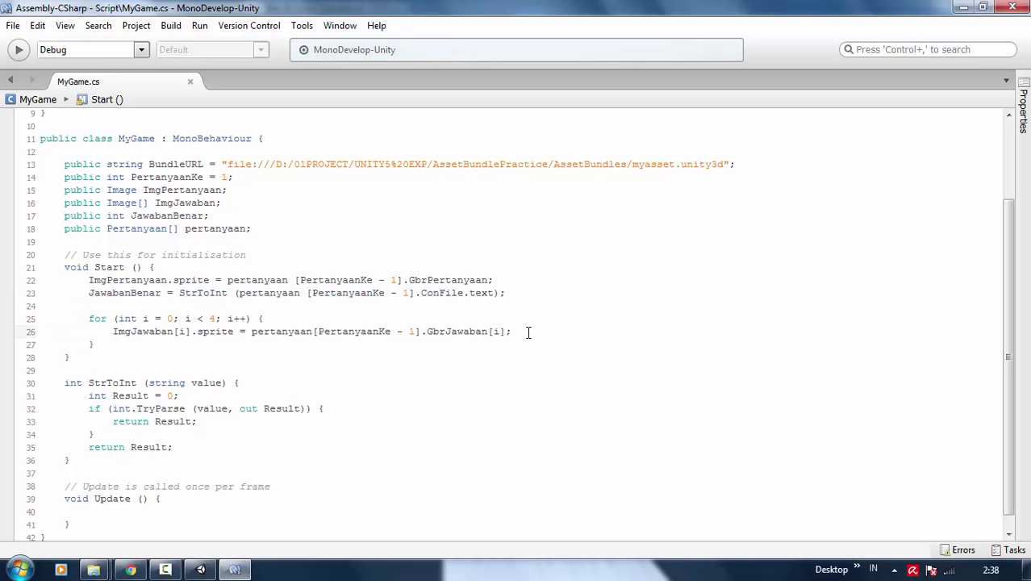
pyautogui.click(200, 569)
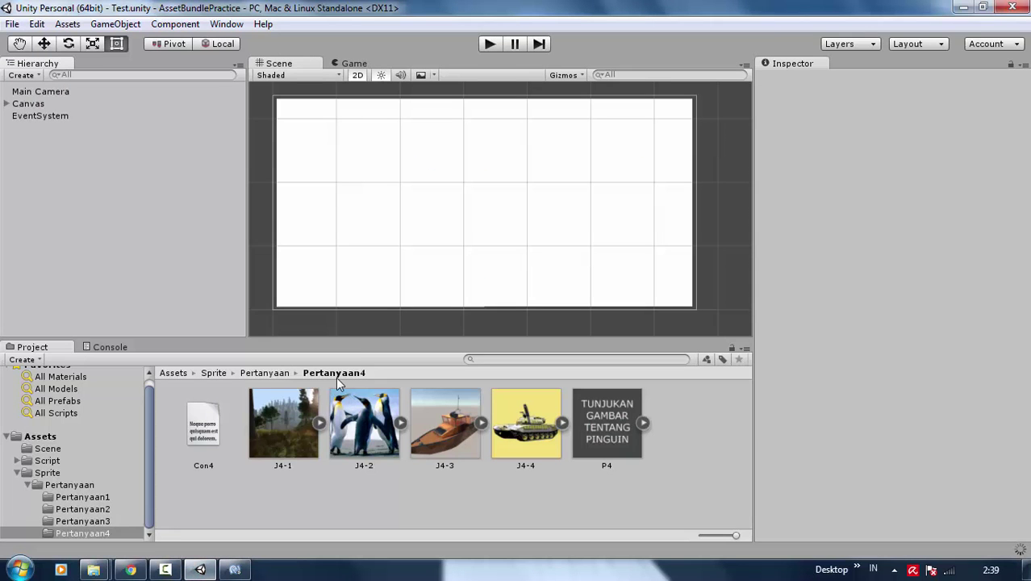
# - Select Container under Canvas and review its Img Jawaban list and Jawaban Benar value of 0
pyautogui.click(6, 103)
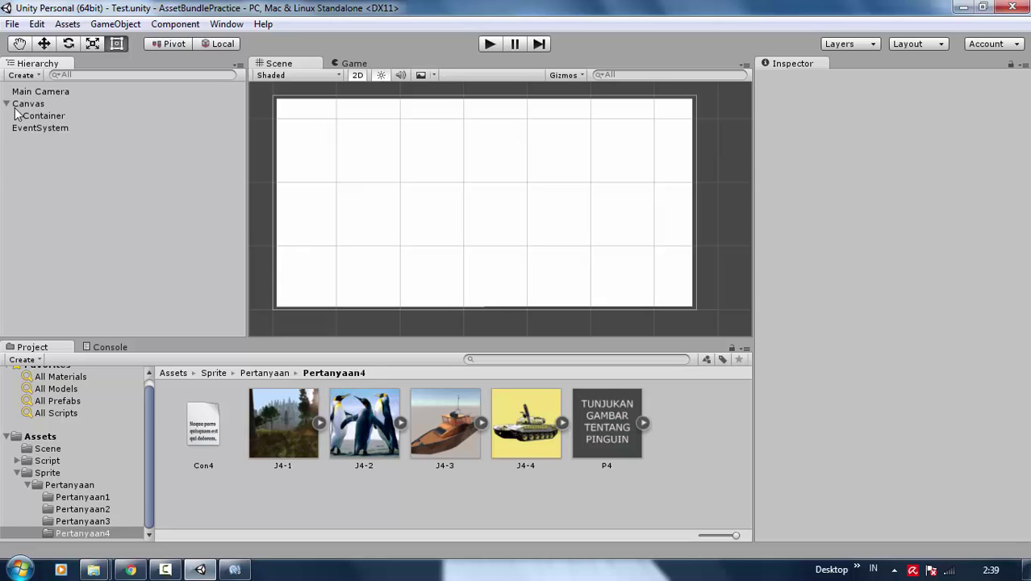
pyautogui.click(27, 116)
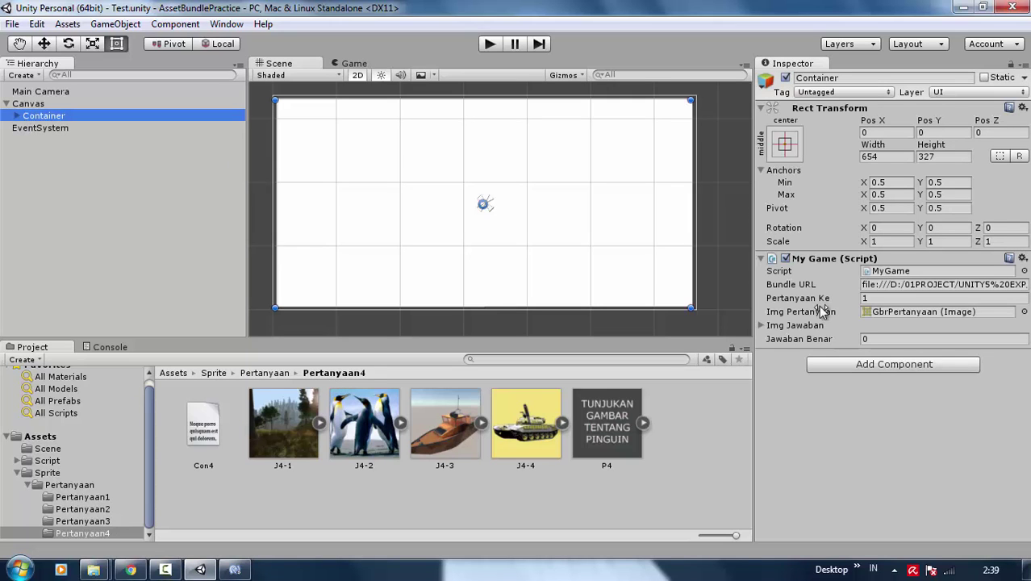
pyautogui.click(772, 327)
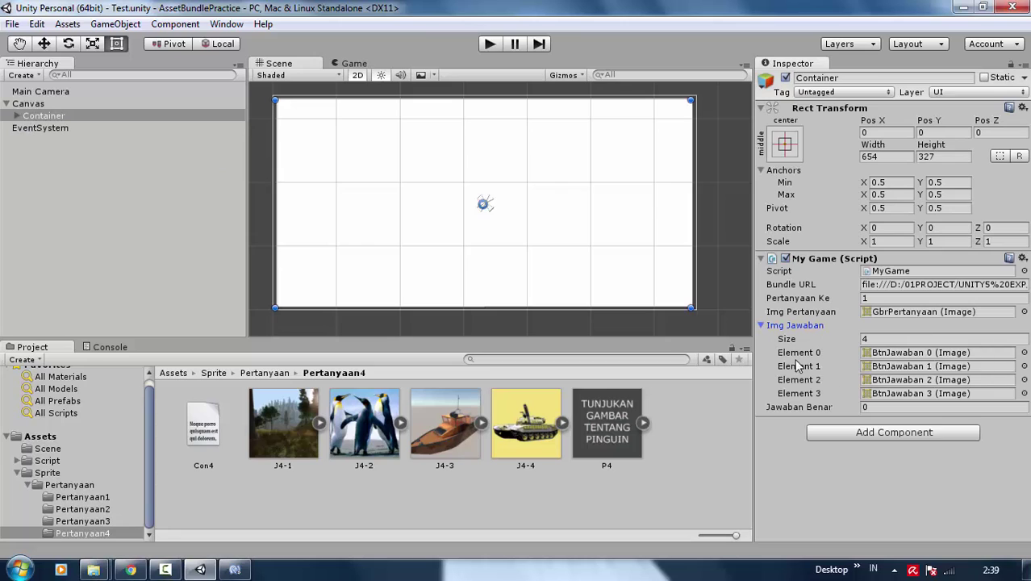
pyautogui.click(773, 327)
pyautogui.click(882, 341)
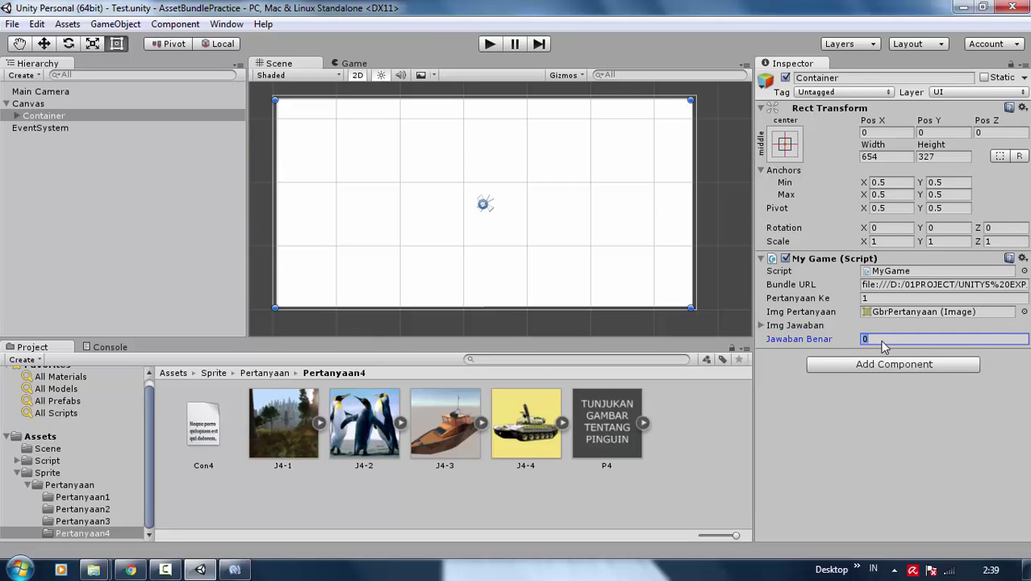
pyautogui.click(824, 461)
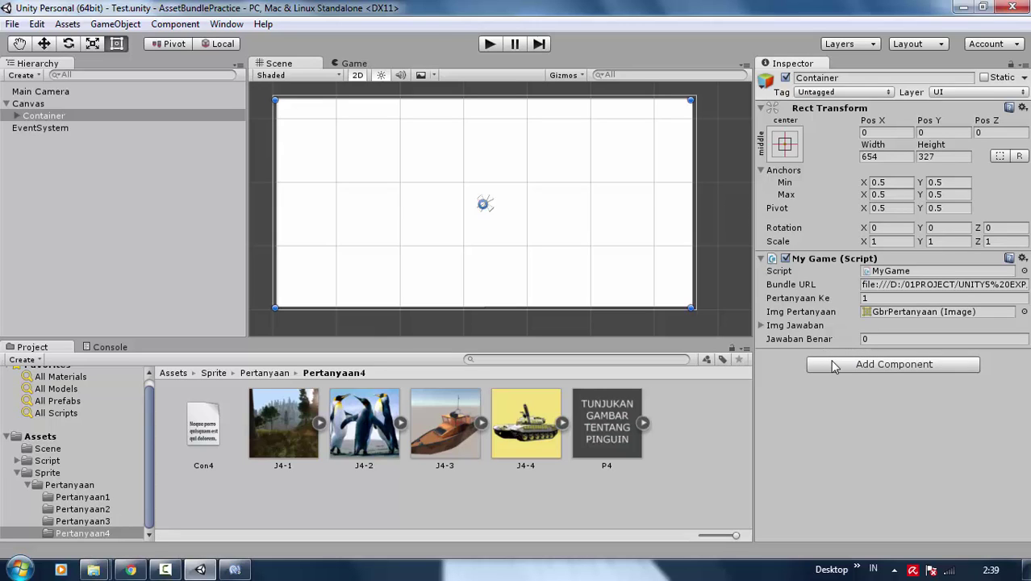
# - Add a [System.Serializable] line above the Pertanyaan class in MyGame.cs and save the script
pyautogui.click(235, 569)
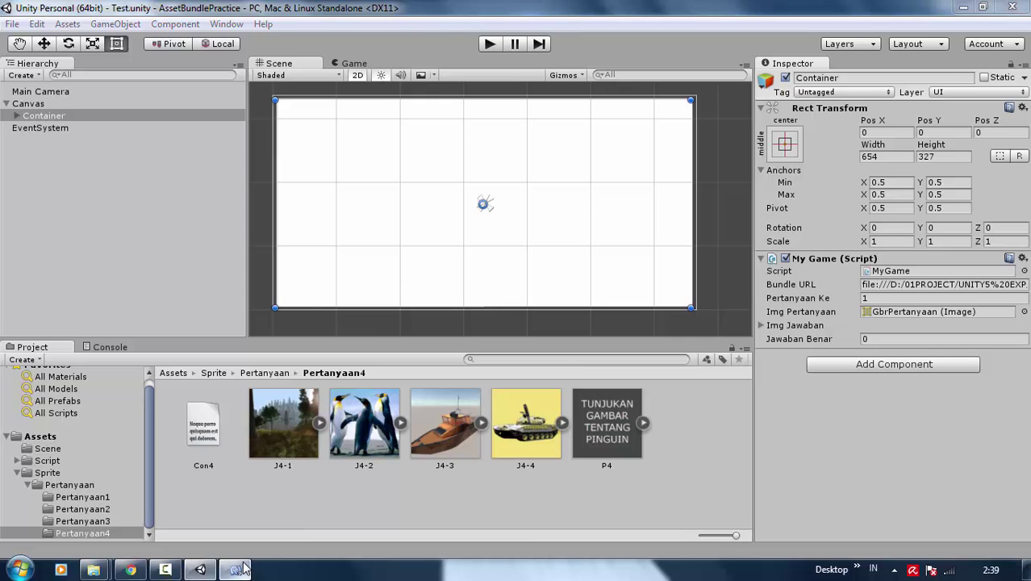
pyautogui.scroll(3, 223, 162)
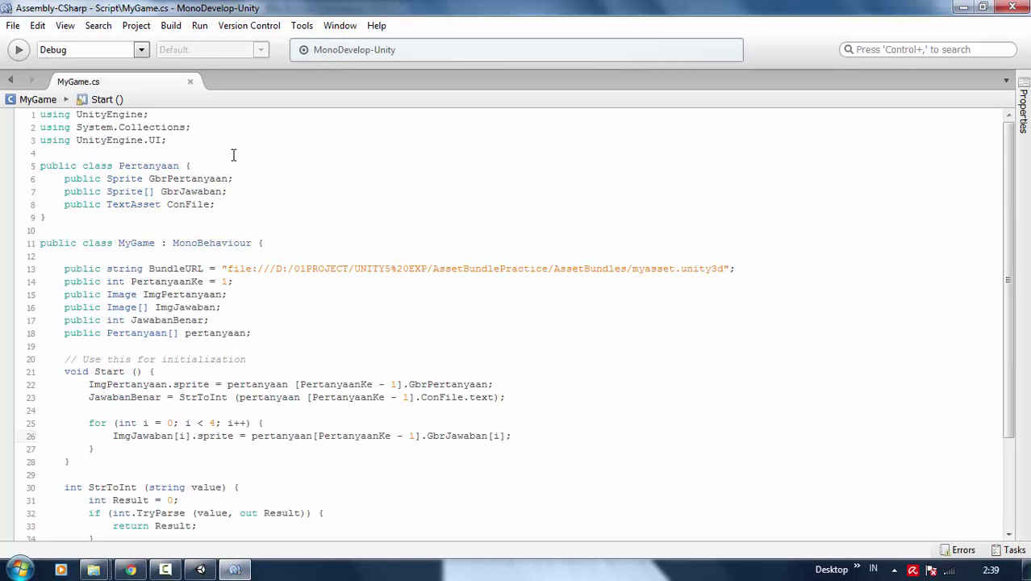
pyautogui.click(233, 155)
pyautogui.press('Return')
pyautogui.write('[')
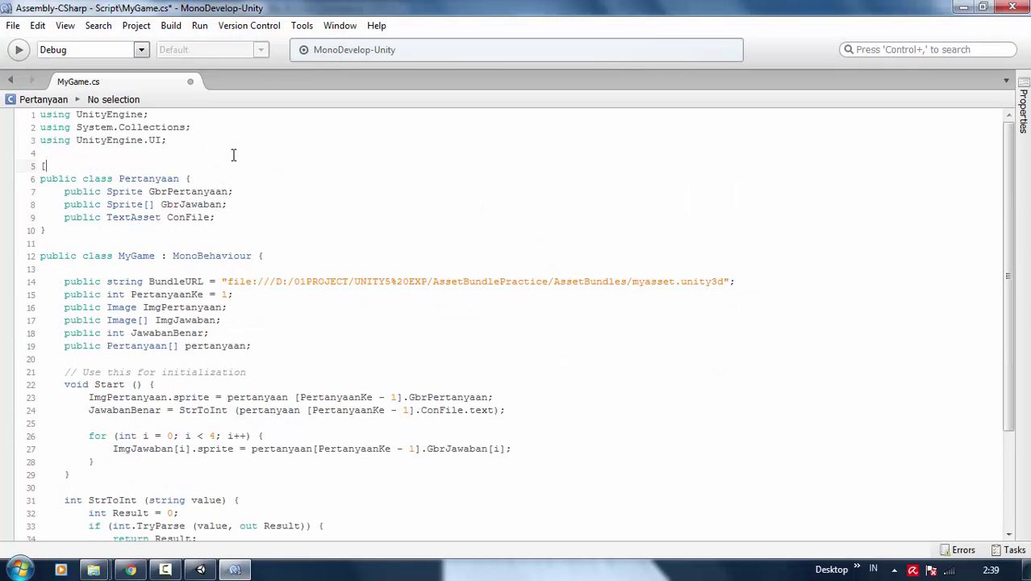
pyautogui.write('Seri')
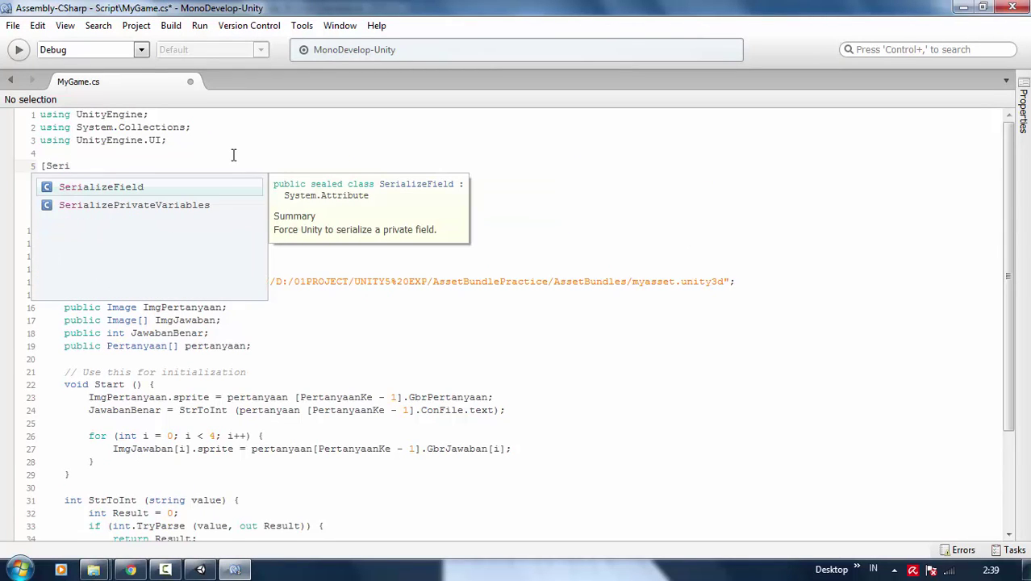
pyautogui.press('BackSpace')
pyautogui.press('BackSpace')
pyautogui.press('BackSpace')
pyautogui.press('BackSpace')
pyautogui.write('System')
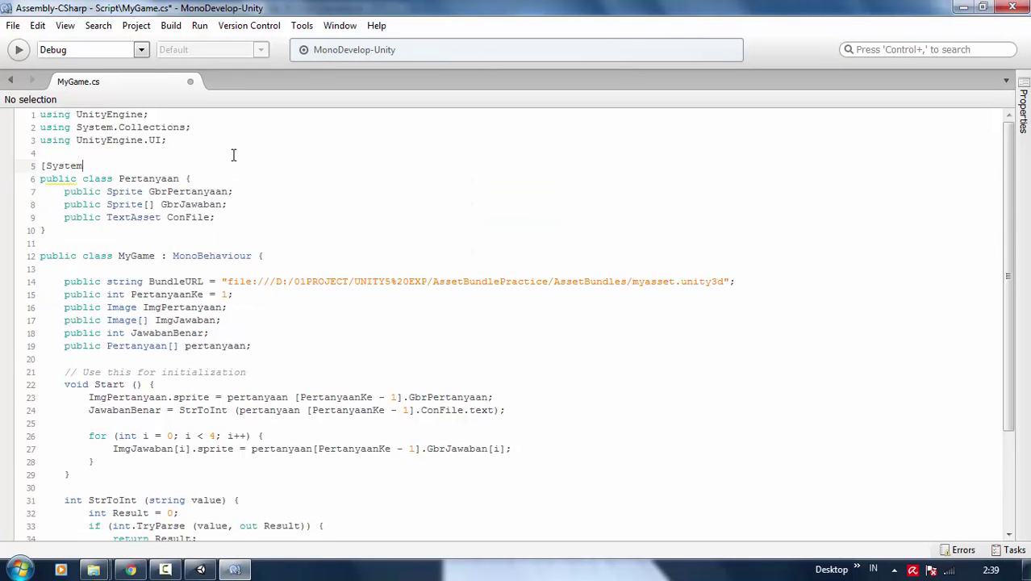
pyautogui.write('.Ser')
pyautogui.press('Return')
pyautogui.write(']')
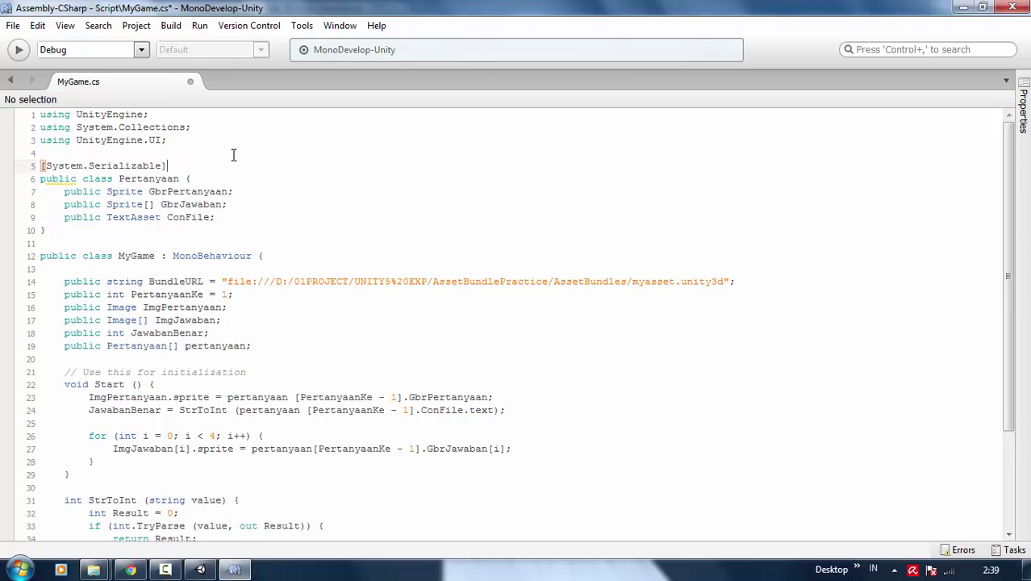
pyautogui.hotkey('ctrl', 's')
pyautogui.click(200, 569)
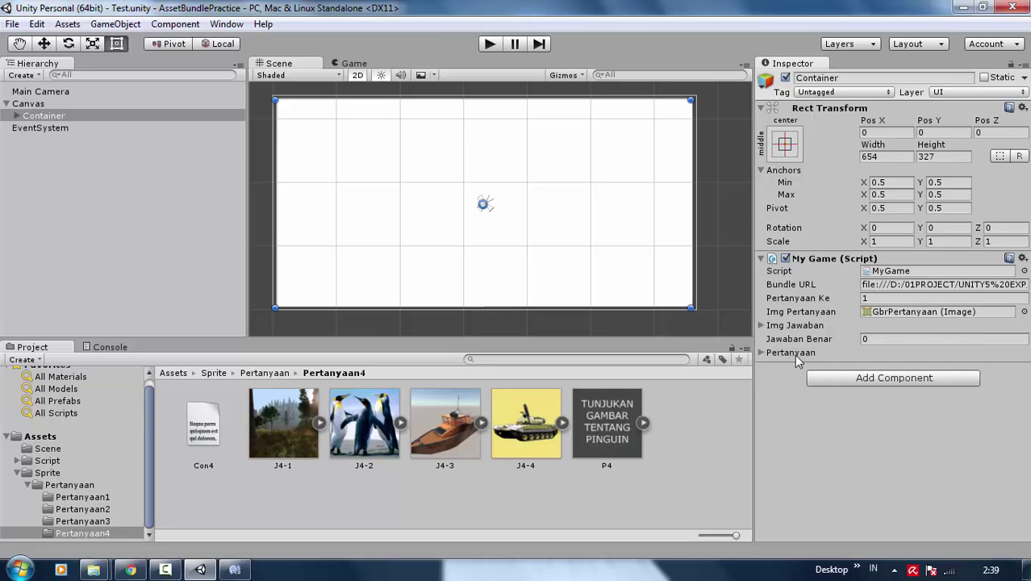
# - Resize the Pertanyaan list to four entries and give Element 0 image P1 and answer J1-1
pyautogui.click(788, 353)
pyautogui.click(895, 365)
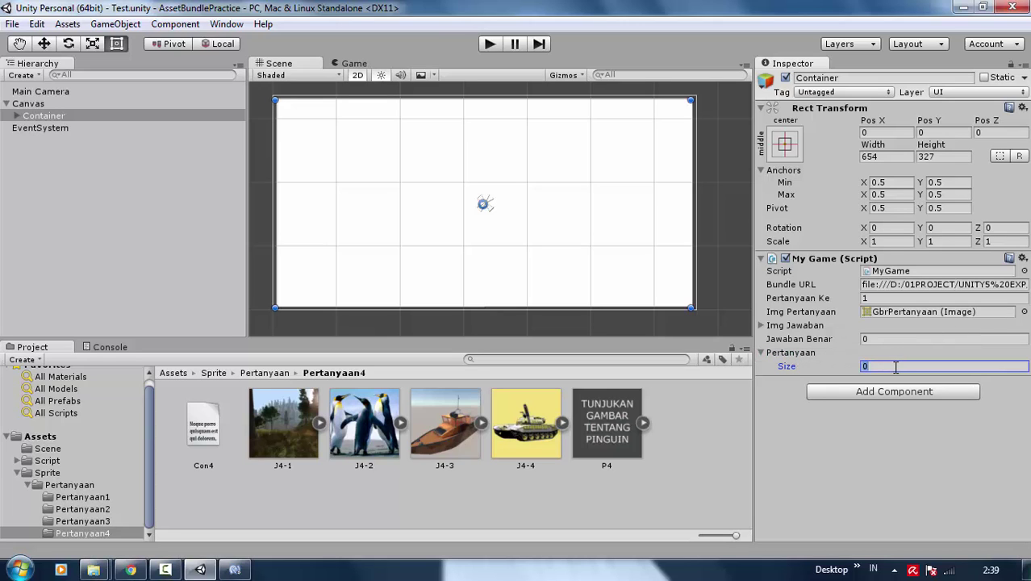
pyautogui.write('4')
pyautogui.press('Return')
pyautogui.click(786, 379)
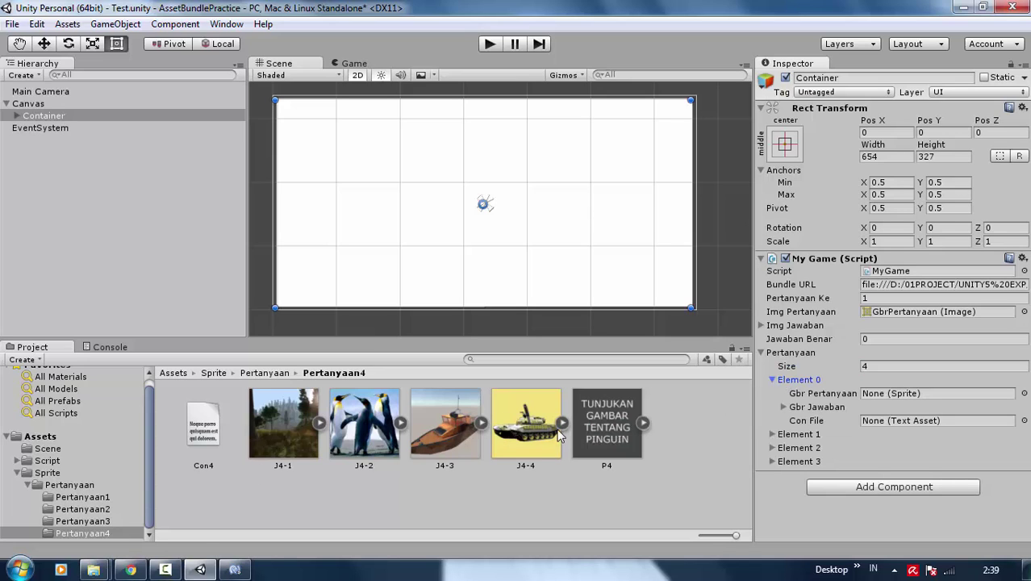
pyautogui.click(83, 497)
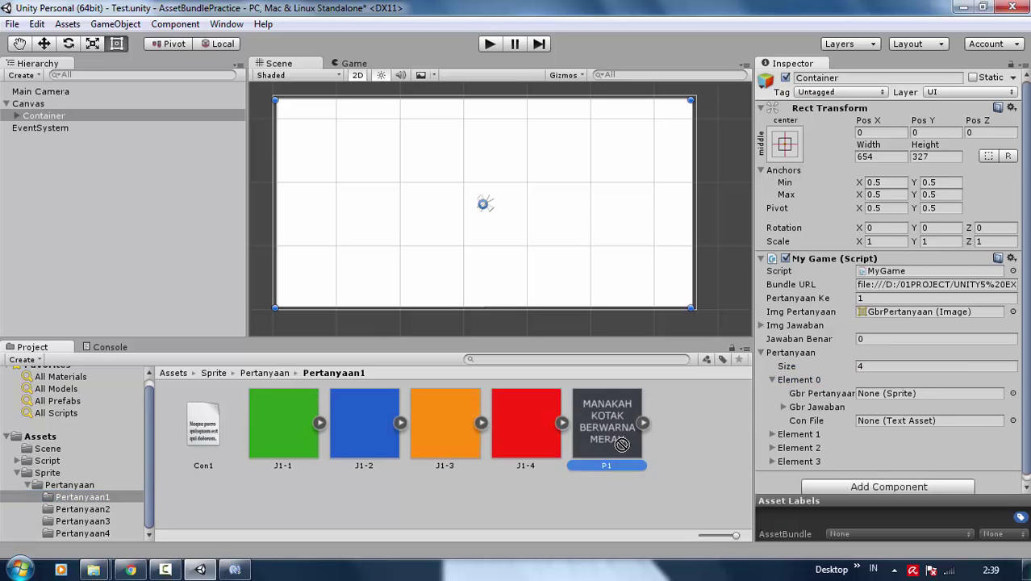
pyautogui.moveTo(607, 423)
pyautogui.mouseDown()
pyautogui.moveTo(899, 383)
pyautogui.moveTo(895, 394)
pyautogui.mouseUp()
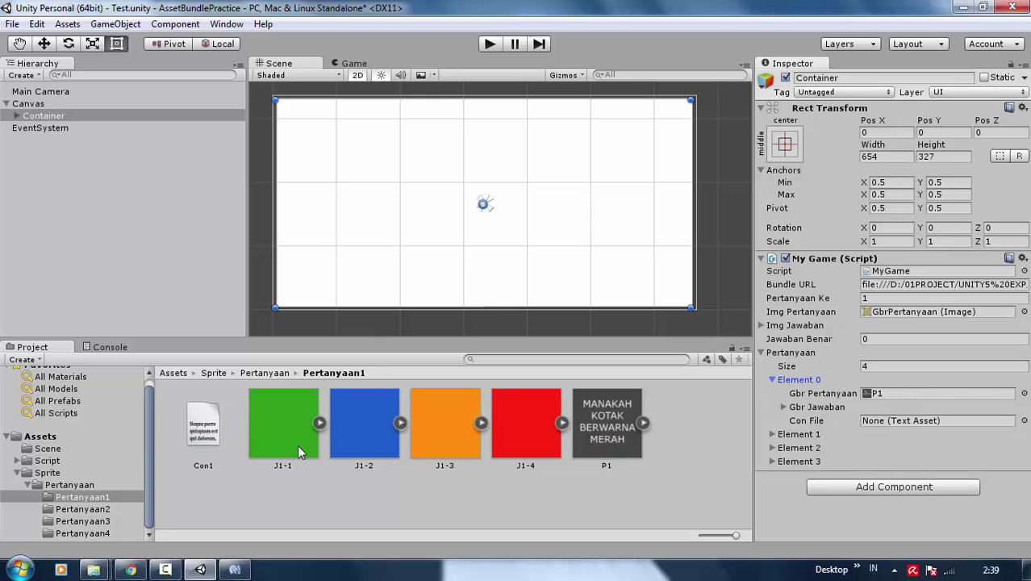
pyautogui.moveTo(294, 444)
pyautogui.mouseDown()
pyautogui.moveTo(847, 395)
pyautogui.moveTo(807, 407)
pyautogui.moveTo(887, 434)
pyautogui.mouseUp()
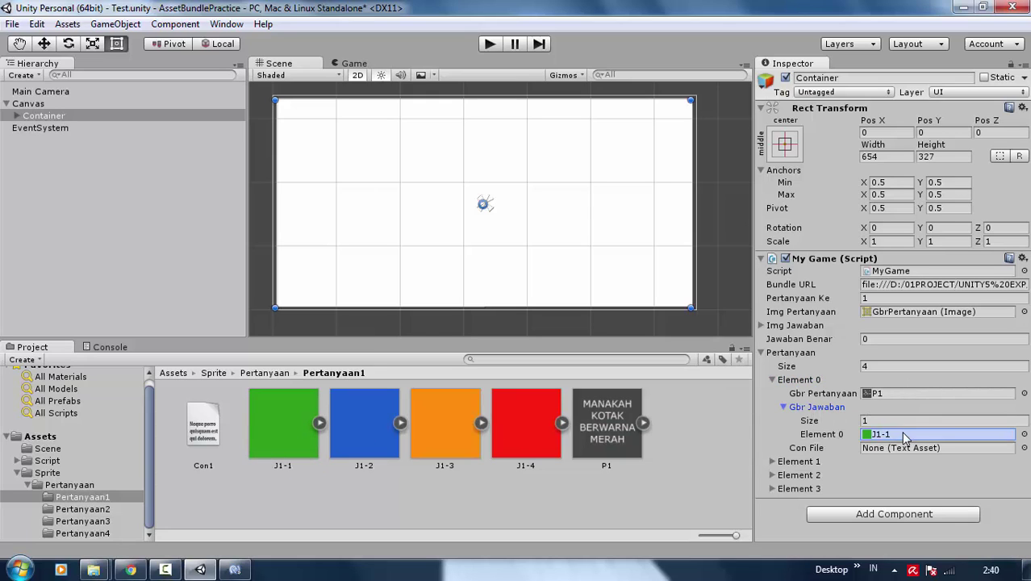
pyautogui.click(773, 380)
# - Shrink the Pertanyaan list to one entry and give it four answer image slots
pyautogui.click(906, 370)
pyautogui.write('1')
pyautogui.press('Return')
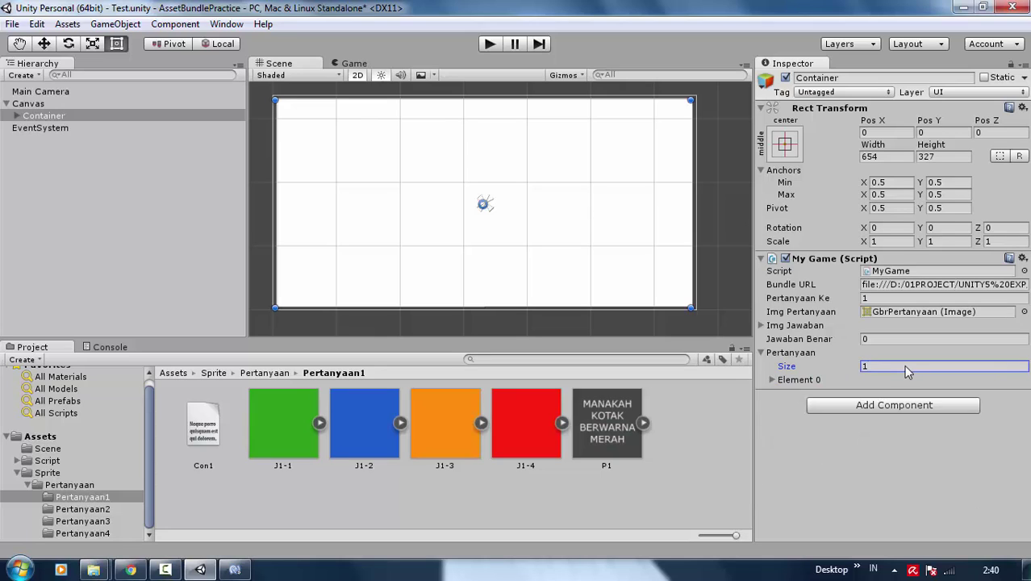
pyautogui.click(803, 383)
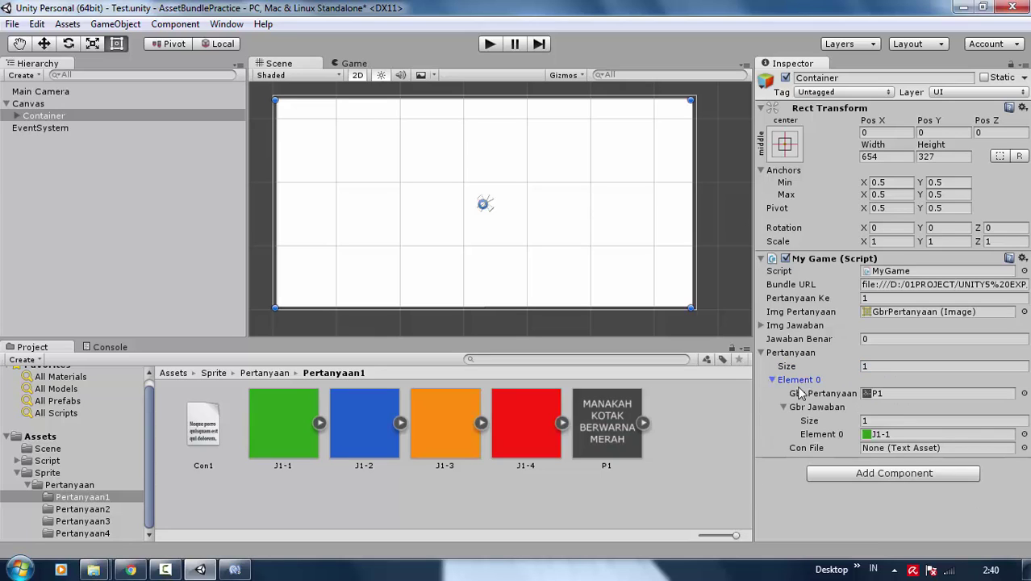
pyautogui.click(878, 421)
pyautogui.write('4')
pyautogui.press('Return')
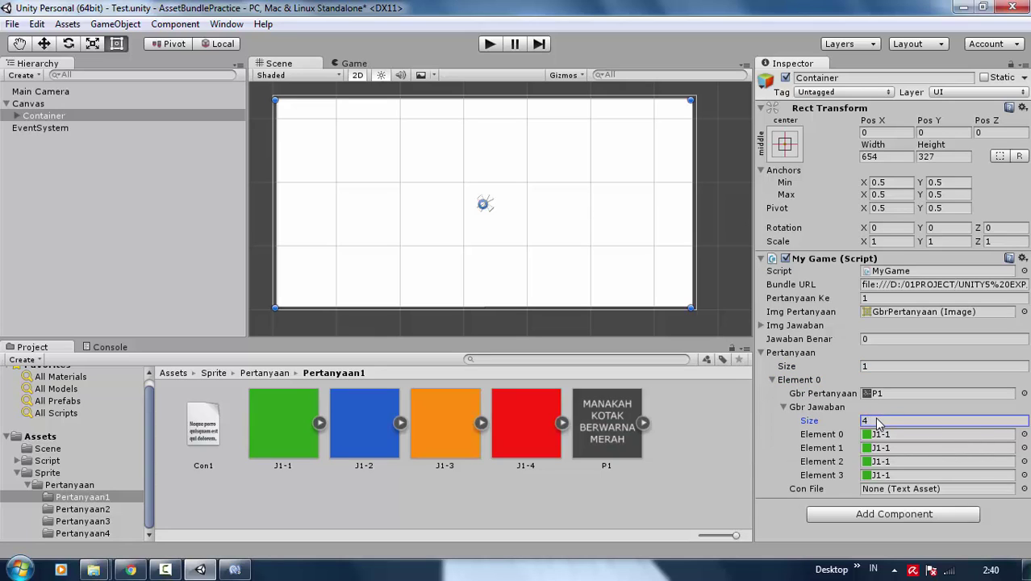
# - Fill the remaining answer images with J1-2, J1-3 and J1-4 and attach Con1 as the file
pyautogui.moveTo(384, 445); pyautogui.dragTo(928, 448)
pyautogui.moveTo(441, 420); pyautogui.dragTo(895, 461)
pyautogui.moveTo(549, 454)
pyautogui.mouseDown()
pyautogui.moveTo(912, 454)
pyautogui.moveTo(897, 465)
pyautogui.mouseUp()
pyautogui.moveTo(525, 459); pyautogui.dragTo(900, 476)
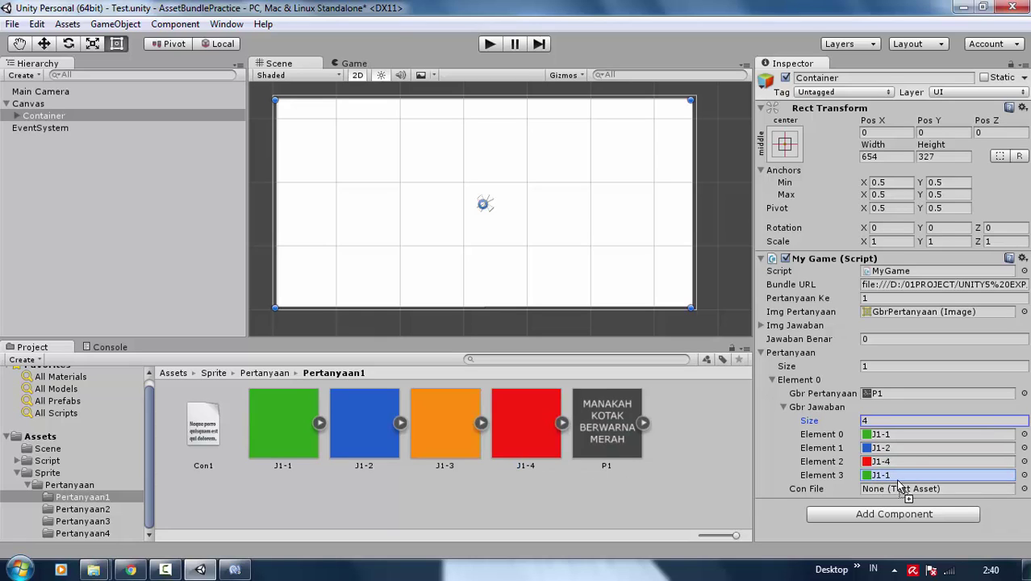
pyautogui.moveTo(445, 428); pyautogui.dragTo(896, 462)
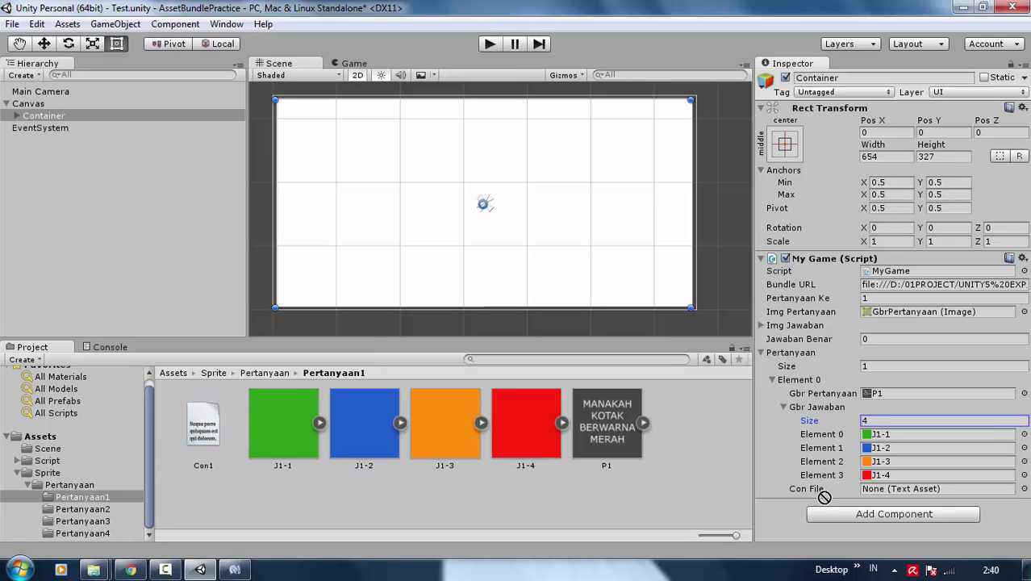
pyautogui.moveTo(201, 439); pyautogui.dragTo(896, 488)
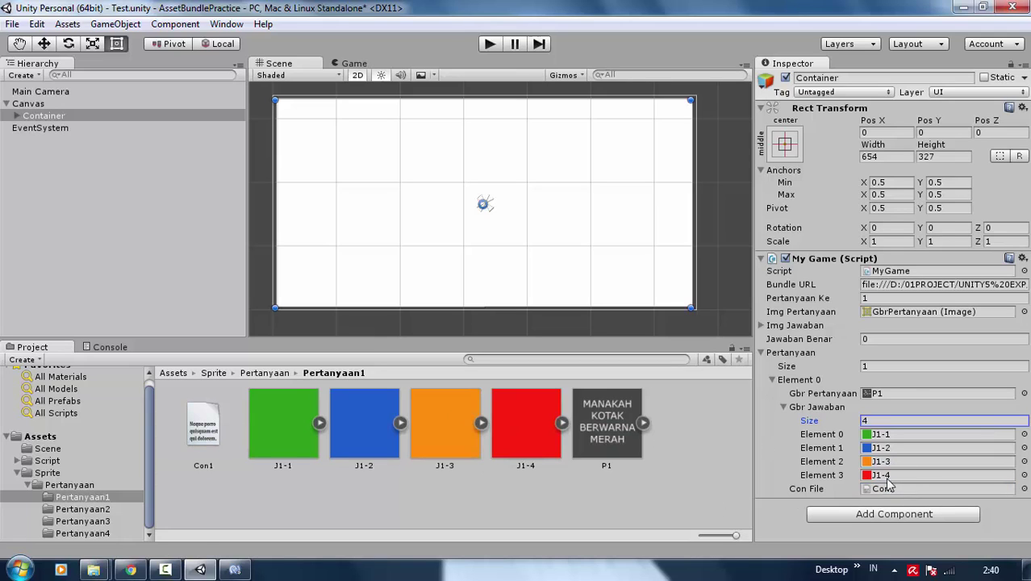
# - Restore the list to four questions and expand the second question's answer images
pyautogui.click(784, 407)
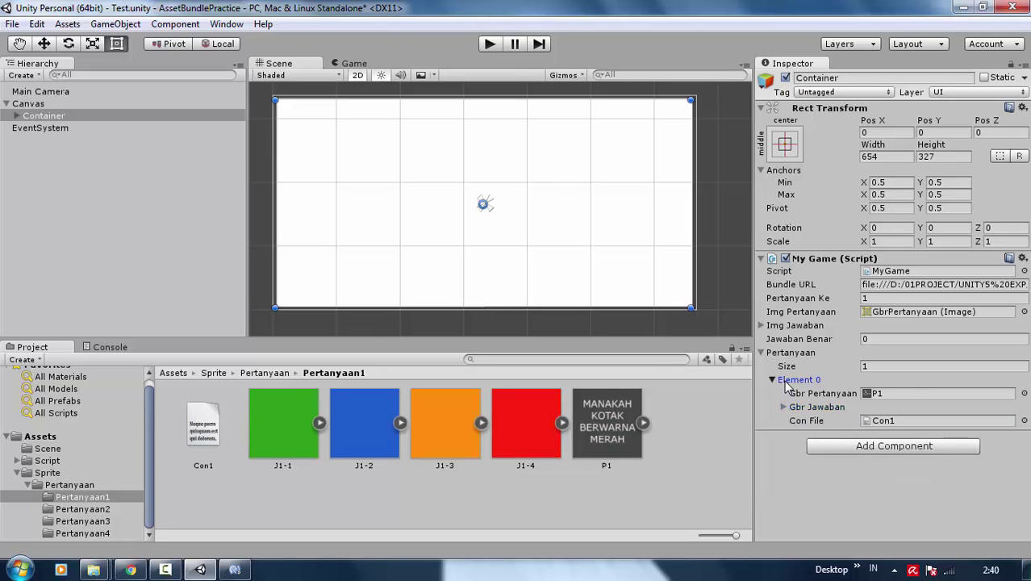
pyautogui.click(787, 381)
pyautogui.click(915, 369)
pyautogui.write('4')
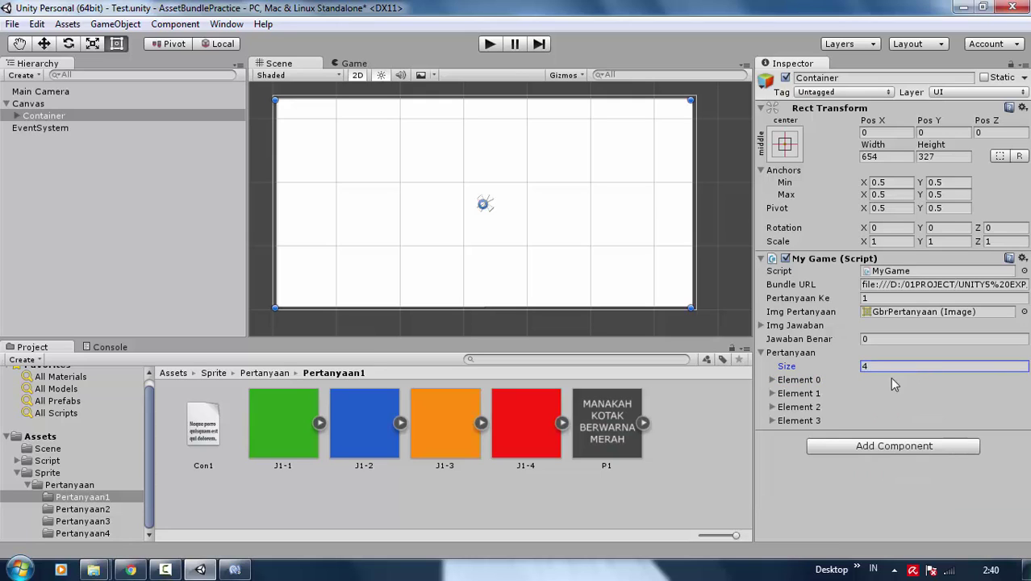
pyautogui.click(772, 394)
pyautogui.click(783, 421)
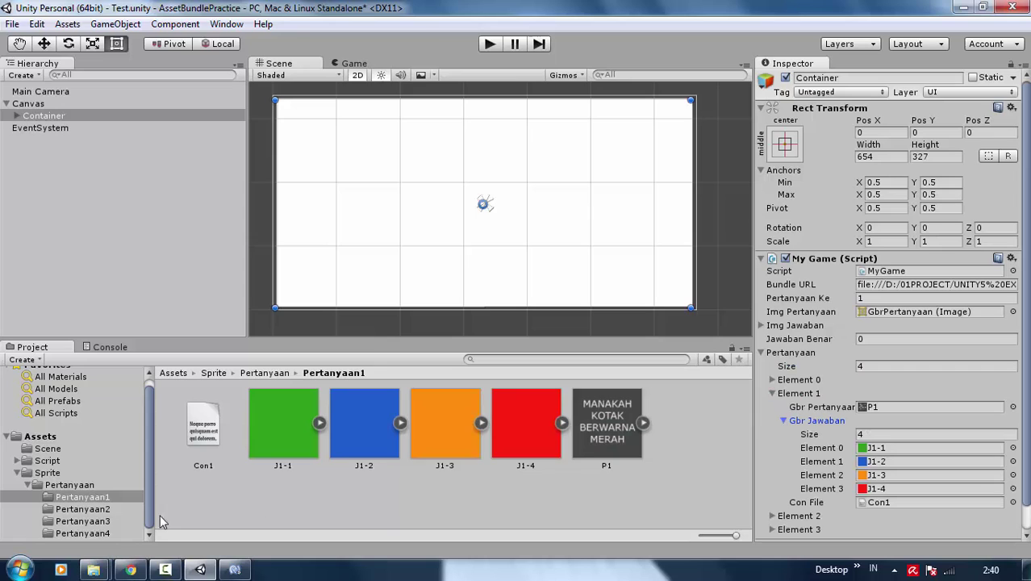
# - Fill the second question with answers J2-1 to J2-4, image P2 and file Con2
pyautogui.moveTo(107, 509)
pyautogui.mouseDown()
pyautogui.moveTo(799, 435)
pyautogui.moveTo(878, 448)
pyautogui.mouseUp()
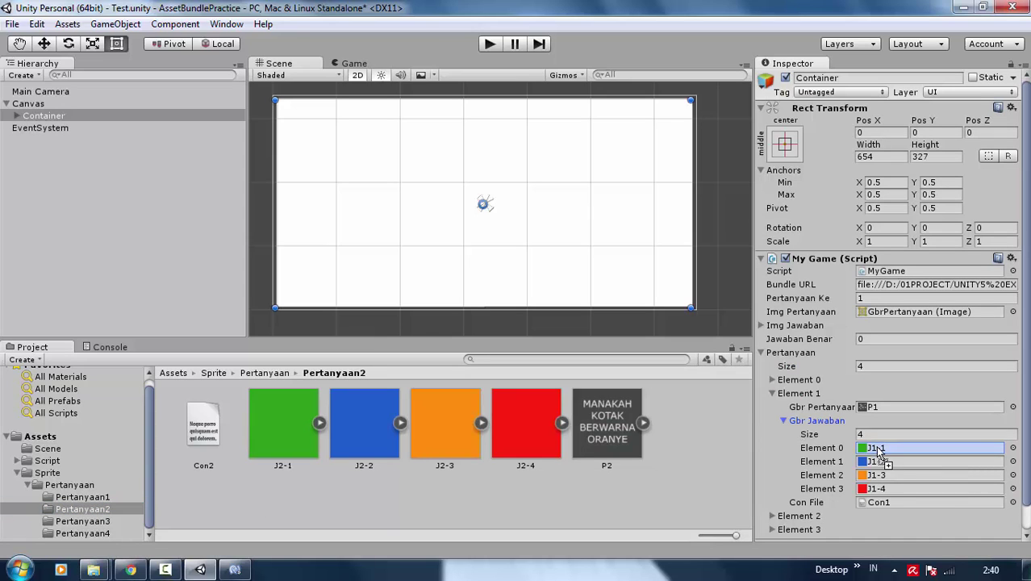
pyautogui.moveTo(345, 452)
pyautogui.mouseDown()
pyautogui.moveTo(918, 467)
pyautogui.moveTo(912, 462)
pyautogui.mouseUp()
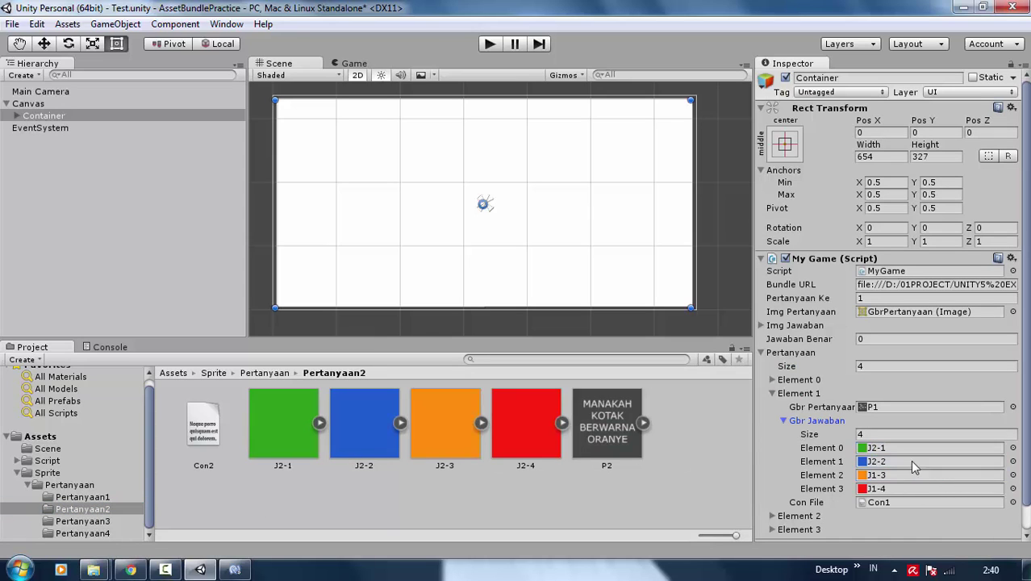
pyautogui.moveTo(478, 445); pyautogui.dragTo(873, 476)
pyautogui.moveTo(548, 443); pyautogui.dragTo(895, 490)
pyautogui.moveTo(607, 448); pyautogui.dragTo(904, 408)
pyautogui.moveTo(208, 431)
pyautogui.mouseDown()
pyautogui.moveTo(600, 494)
pyautogui.moveTo(903, 502)
pyautogui.mouseUp()
pyautogui.click(782, 420)
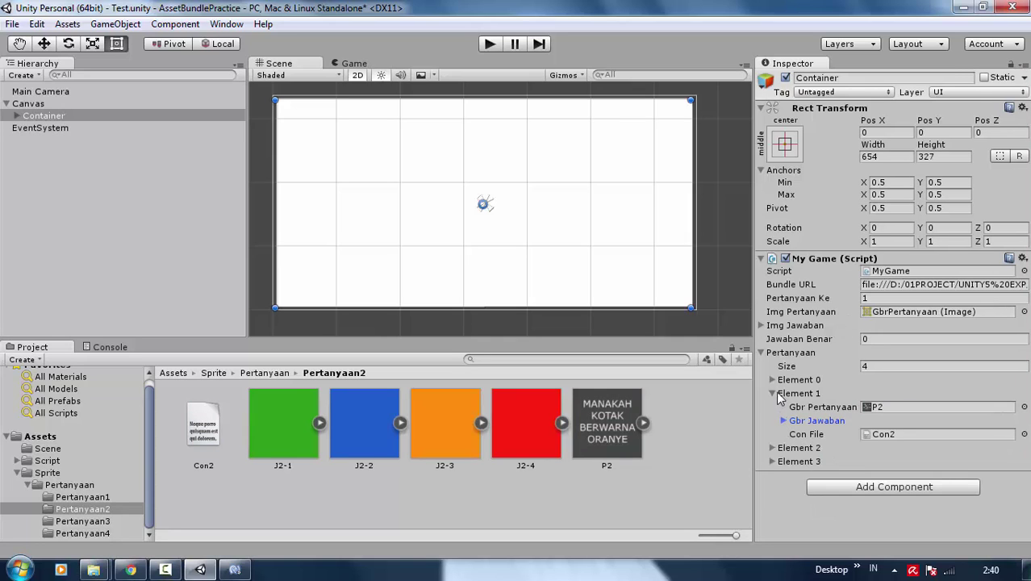
pyautogui.click(777, 394)
# - Fill the third question with answers J3-1 to J3-4, image P3 and file Con3
pyautogui.click(775, 406)
pyautogui.click(783, 434)
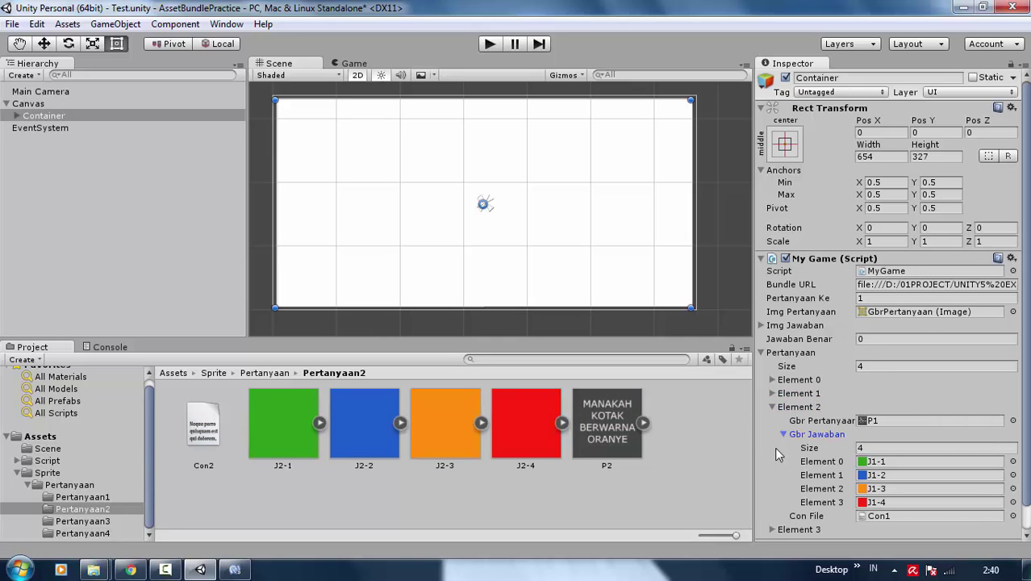
pyautogui.click(77, 522)
pyautogui.moveTo(282, 422); pyautogui.dragTo(928, 461)
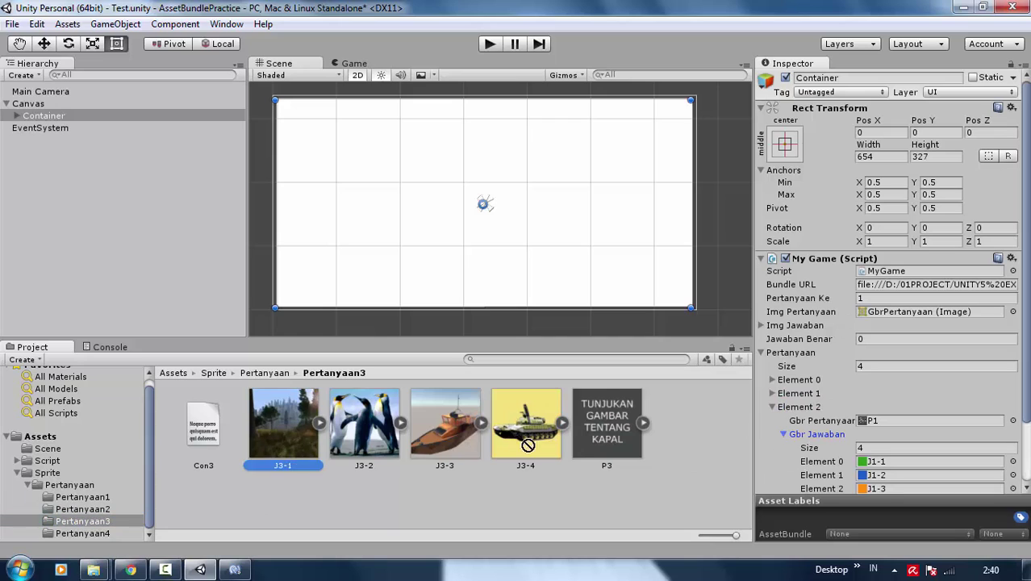
pyautogui.moveTo(372, 435); pyautogui.dragTo(920, 476)
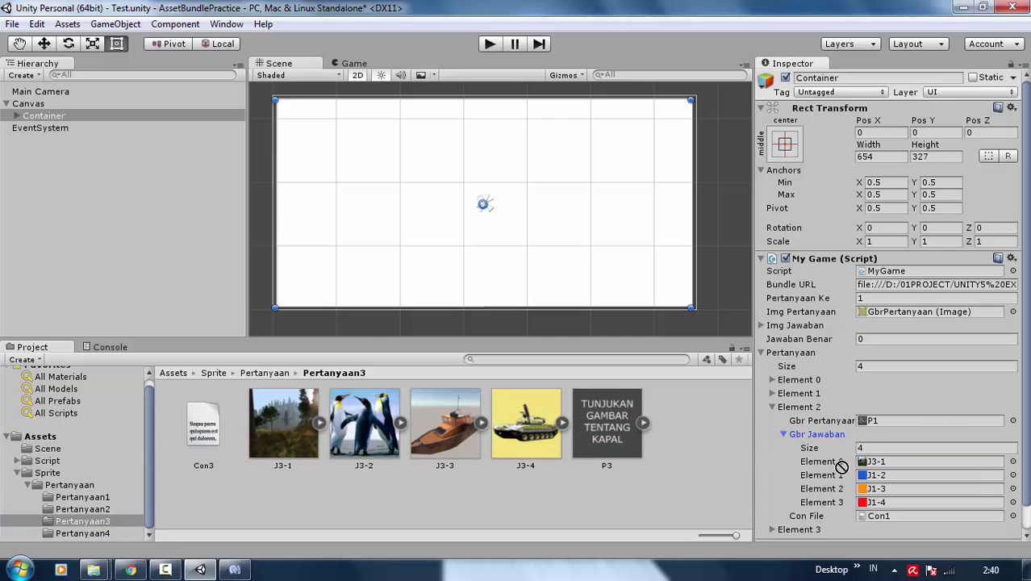
pyautogui.moveTo(449, 435); pyautogui.dragTo(910, 489)
pyautogui.moveTo(500, 451); pyautogui.dragTo(888, 503)
pyautogui.moveTo(621, 438); pyautogui.dragTo(891, 510)
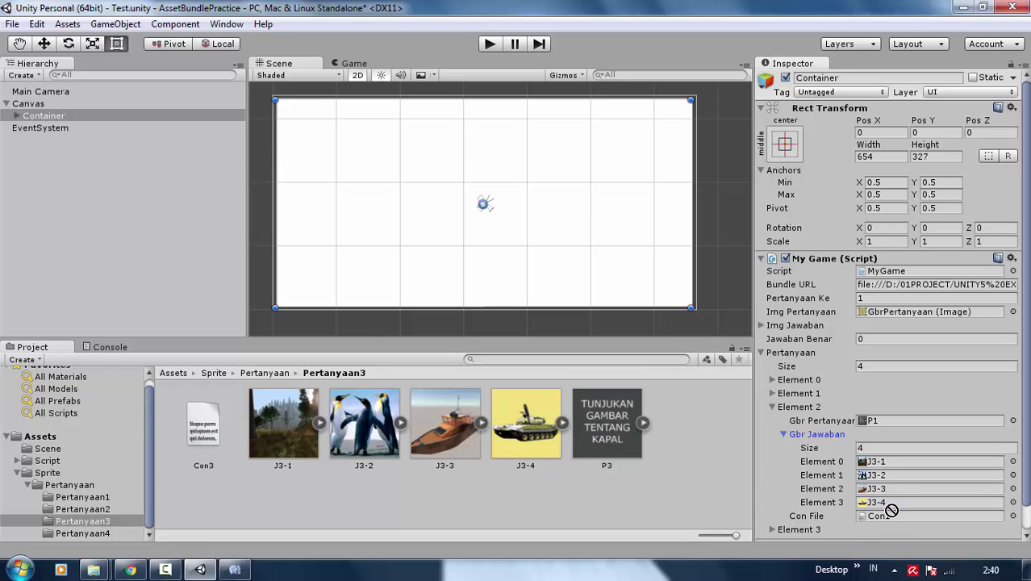
pyautogui.moveTo(891, 510); pyautogui.dragTo(891, 422)
pyautogui.moveTo(202, 436); pyautogui.dragTo(896, 515)
# - Expand the fourth question entry and set its image to P4 from the Pertanyaan4 folder
pyautogui.click(782, 434)
pyautogui.click(773, 407)
pyautogui.click(772, 421)
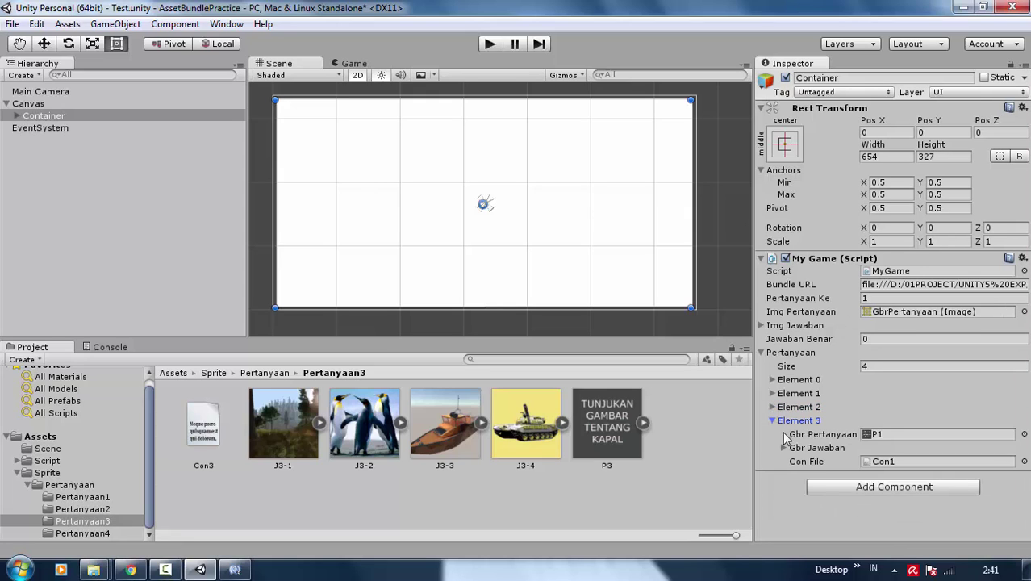
pyautogui.click(787, 447)
pyautogui.click(878, 464)
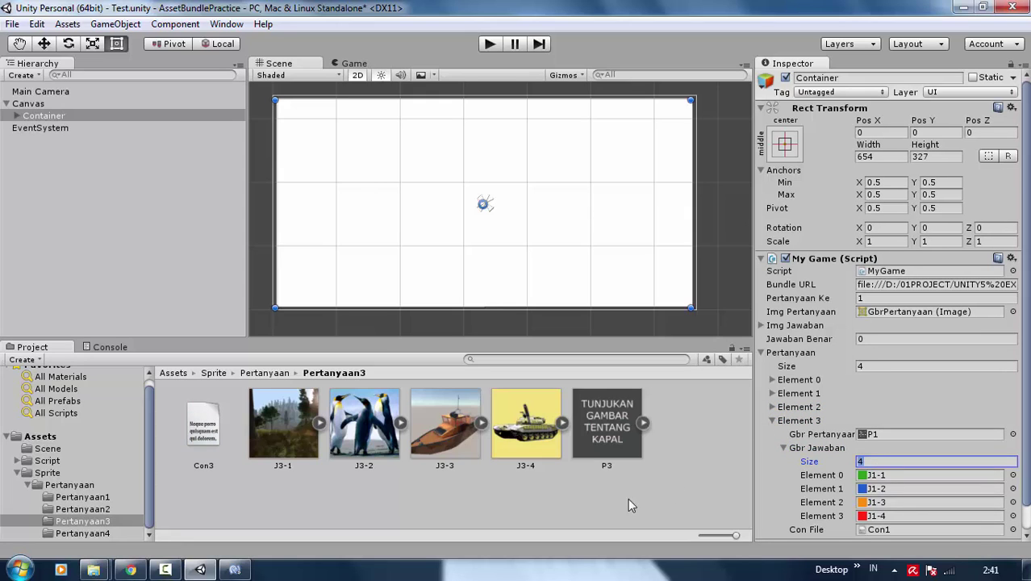
pyautogui.click(107, 539)
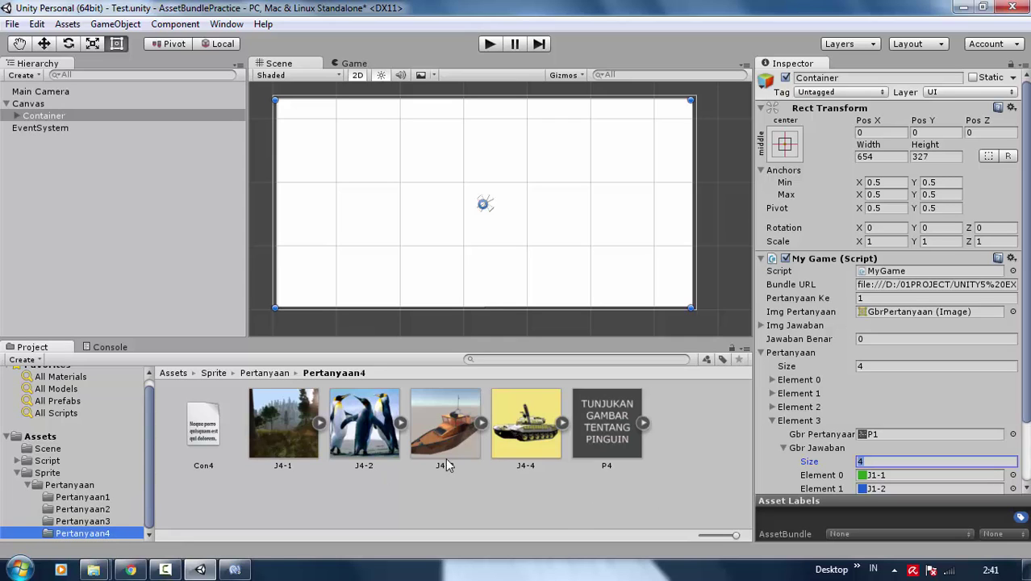
pyautogui.moveTo(601, 432); pyautogui.dragTo(865, 440)
# - Assign answers J4-1 to J4-4 and content file Con4 to the fourth question
pyautogui.scroll(-1, 865, 440)
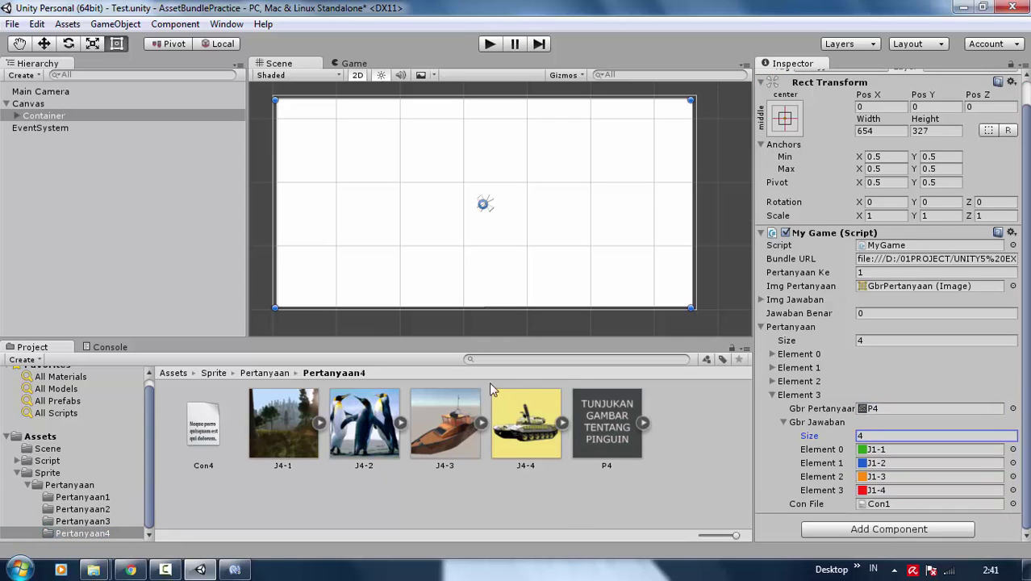
pyautogui.moveTo(282, 423); pyautogui.dragTo(887, 450)
pyautogui.moveTo(364, 424); pyautogui.dragTo(887, 463)
pyautogui.moveTo(445, 423); pyautogui.dragTo(928, 476)
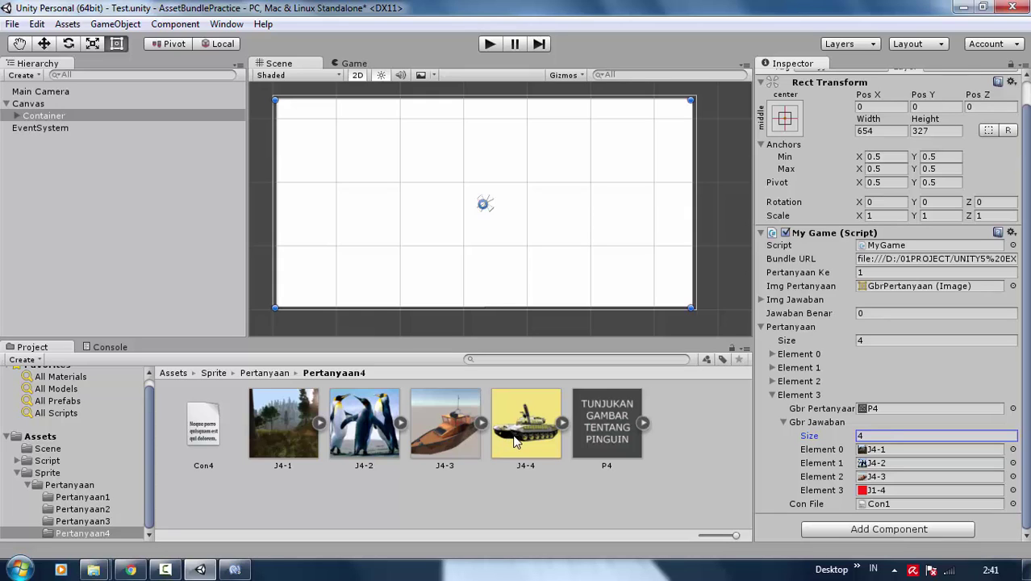
pyautogui.moveTo(516, 439); pyautogui.dragTo(932, 490)
pyautogui.moveTo(202, 426); pyautogui.dragTo(887, 504)
# - Collapse the question list and reselect the Container object
pyautogui.click(772, 395)
pyautogui.click(775, 355)
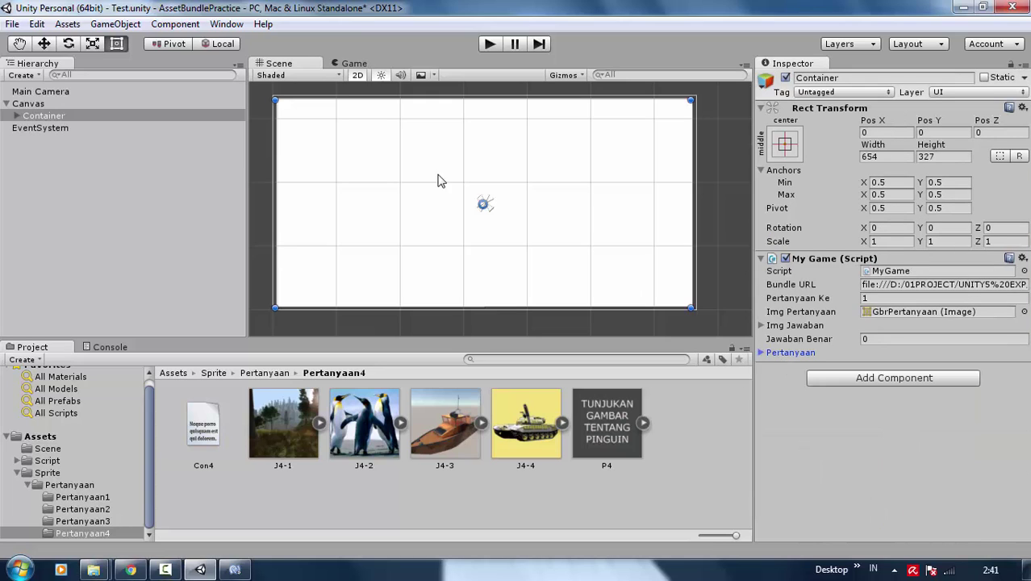
pyautogui.click(429, 158)
pyautogui.click(76, 117)
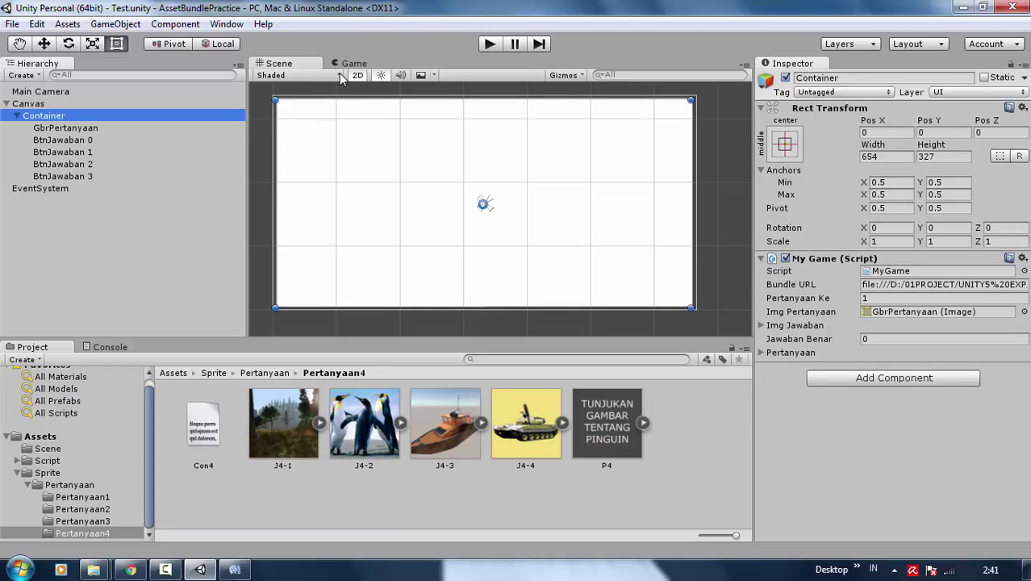
# - Set Pertanyaan Ke to 3 and test-play the quiz in the Game view
pyautogui.click(903, 299)
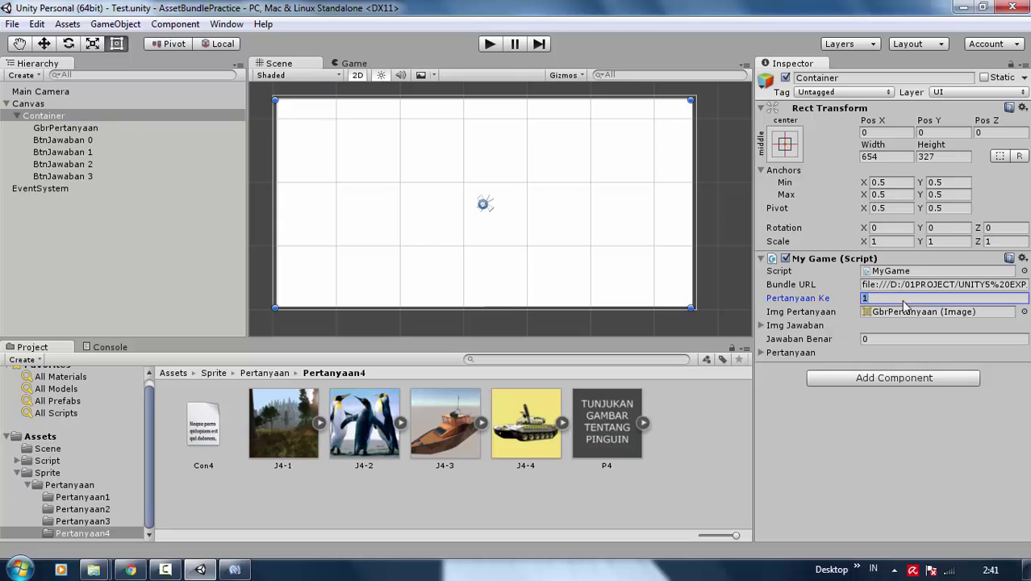
pyautogui.write('3')
pyautogui.click(352, 63)
pyautogui.click(490, 44)
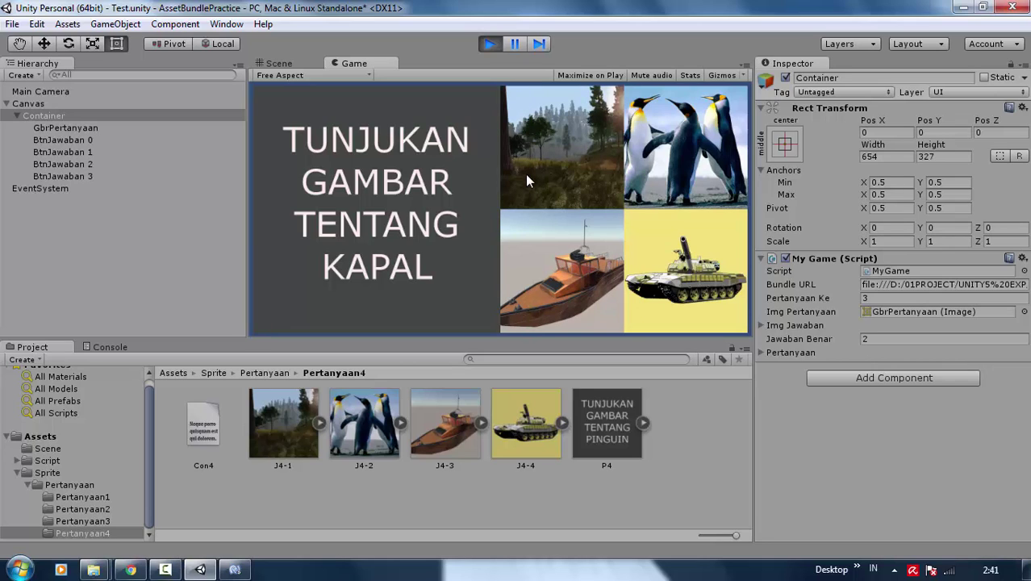
pyautogui.click(486, 46)
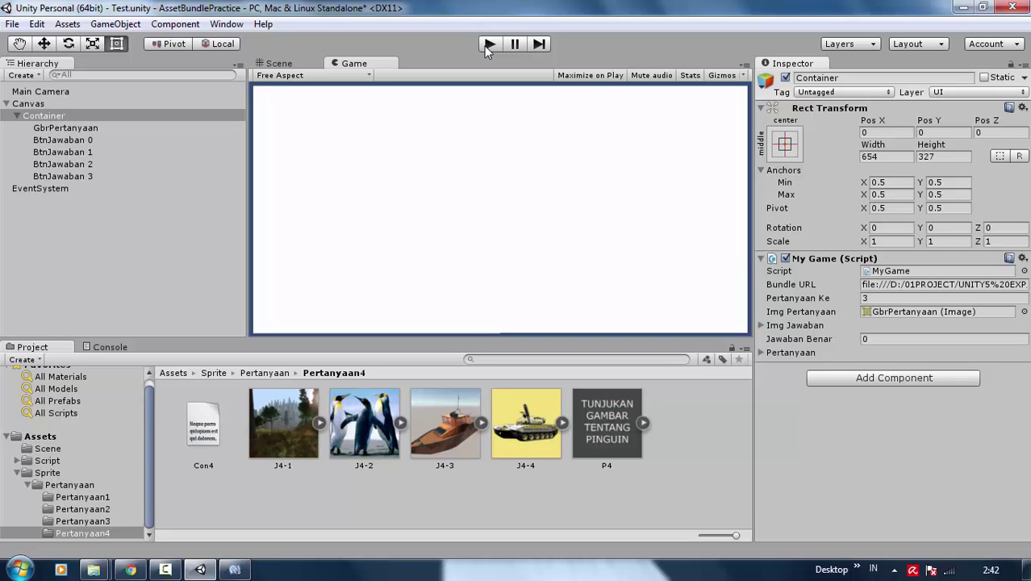
# - Replay the quiz to check the ship question, then save the scene
pyautogui.click(488, 46)
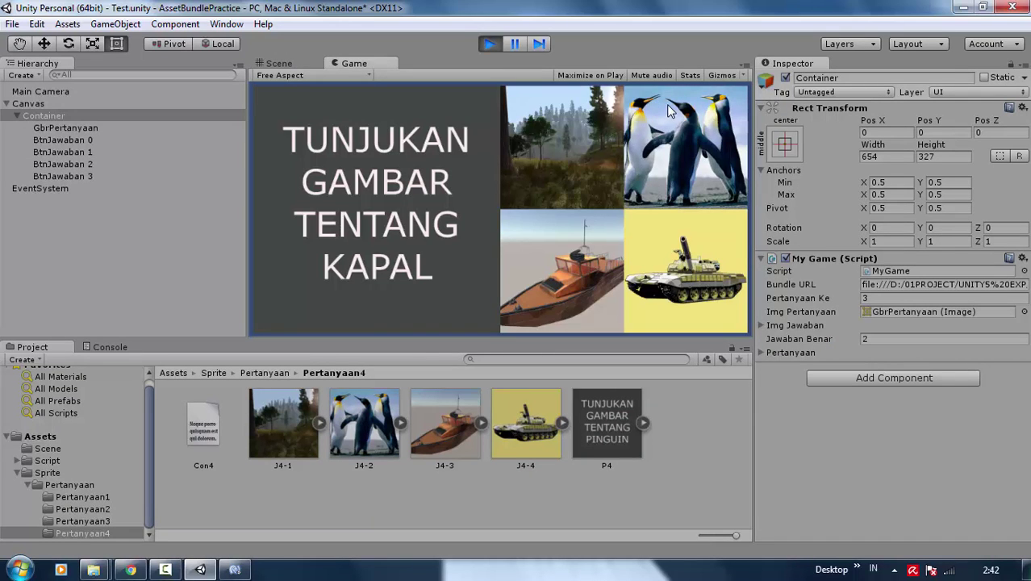
pyautogui.click(497, 44)
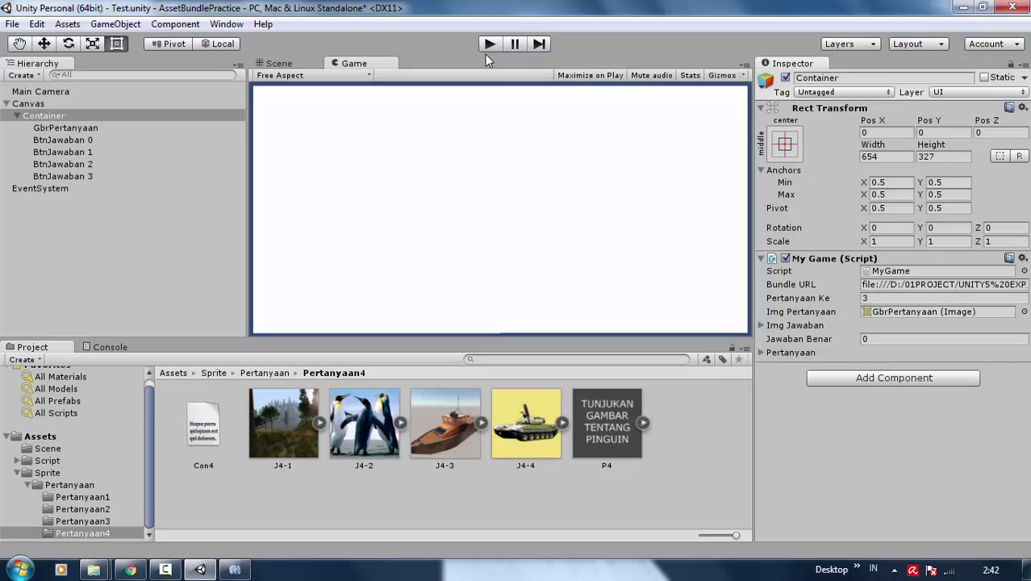
pyautogui.hotkey('ctrl', 's')
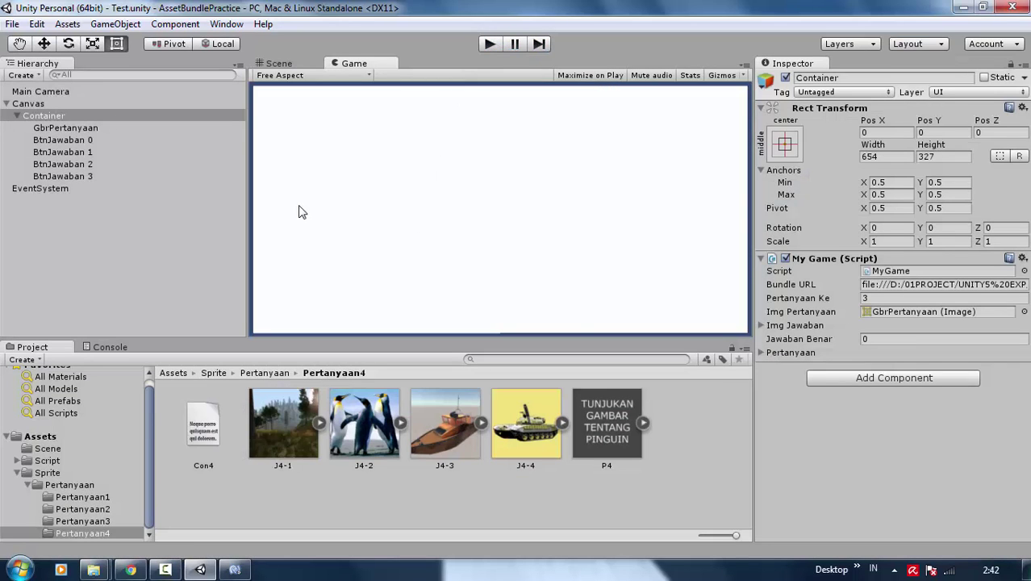
pyautogui.click(13, 25)
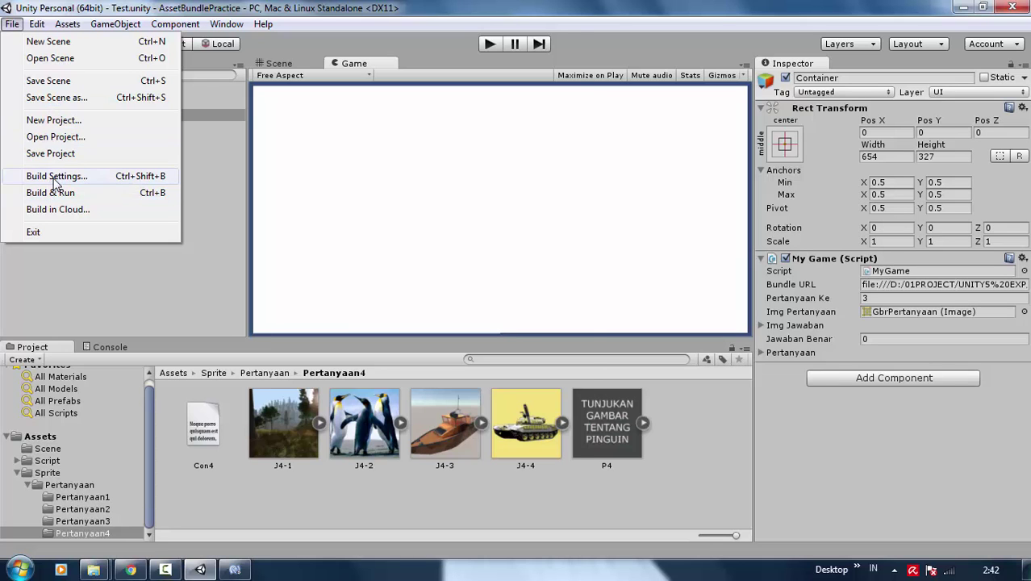
# - Build the standalone game from Build Settings into a newly created Build3 folder
pyautogui.click(48, 176)
pyautogui.click(441, 478)
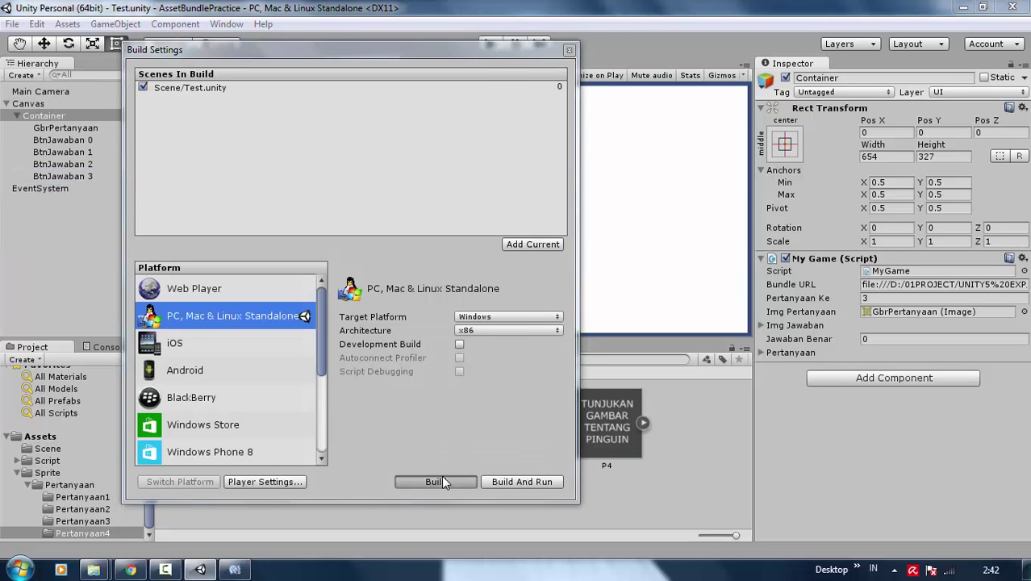
pyautogui.click(176, 66)
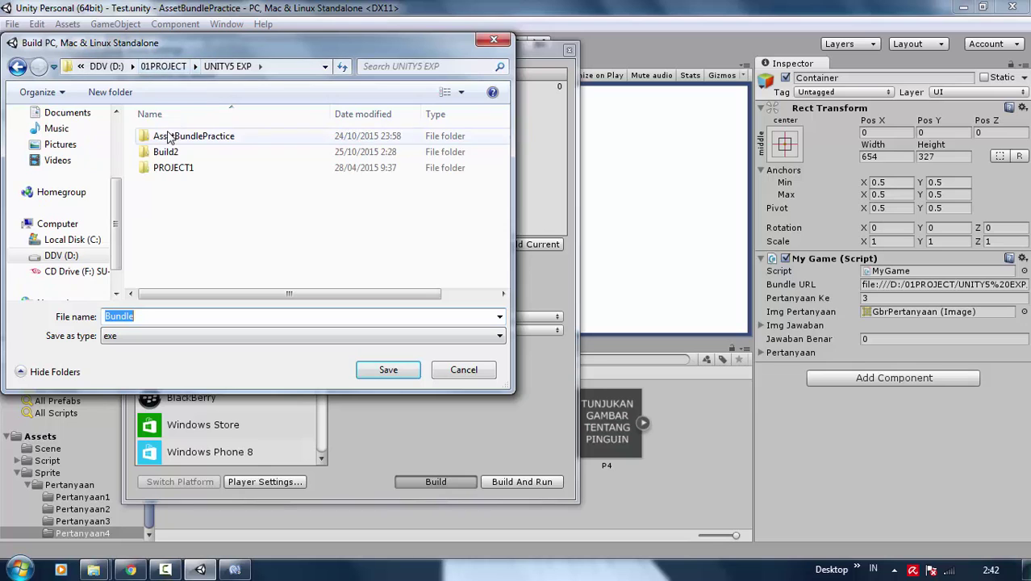
pyautogui.click(101, 92)
pyautogui.write('Build3')
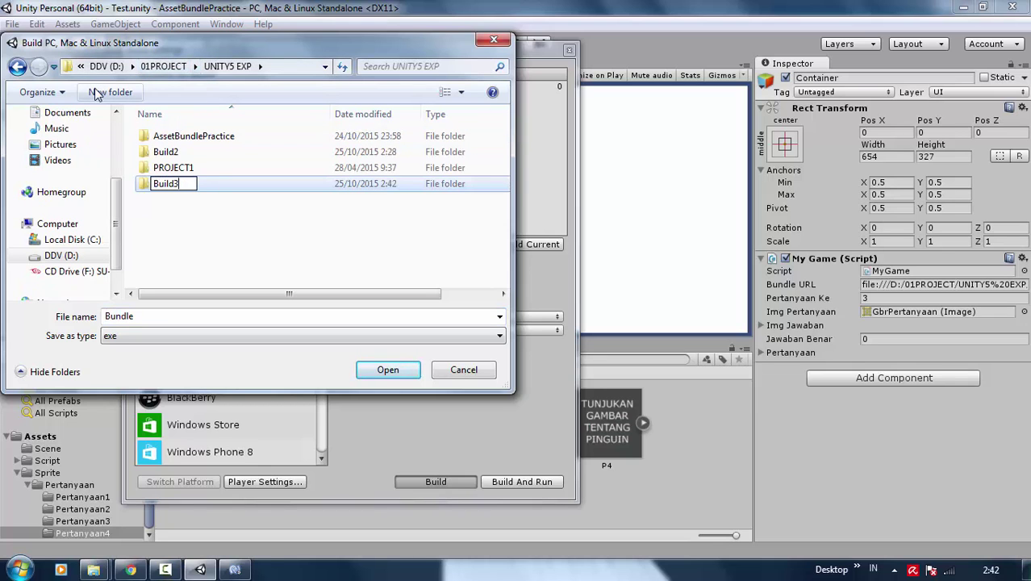
pyautogui.press('Return')
pyautogui.press('Return')
pyautogui.click(398, 367)
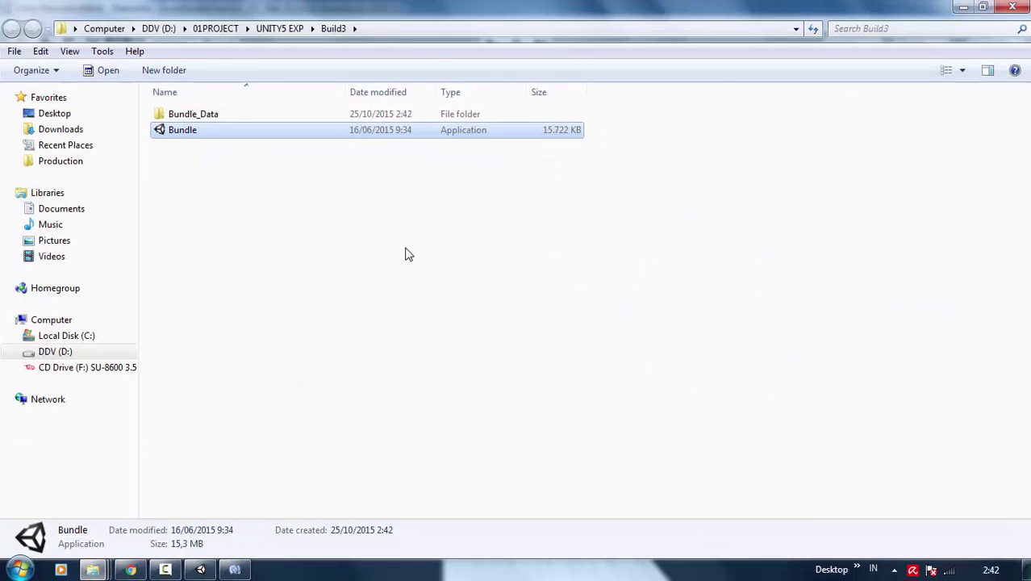
# - Snap the Build3 folder window right and the Build2 folder window left
pyautogui.press('super+Right')
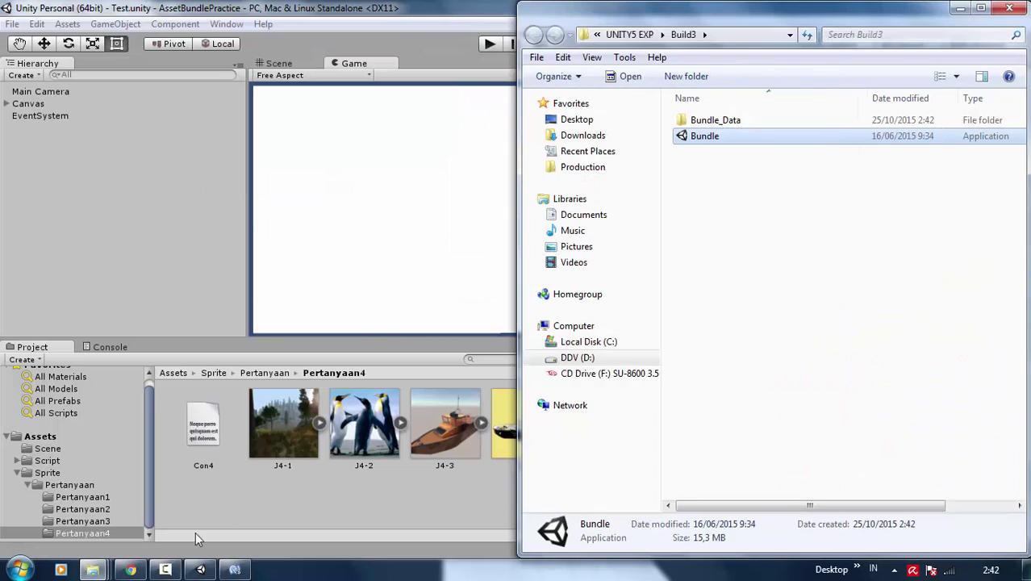
pyautogui.click(93, 570)
pyautogui.click(403, 492)
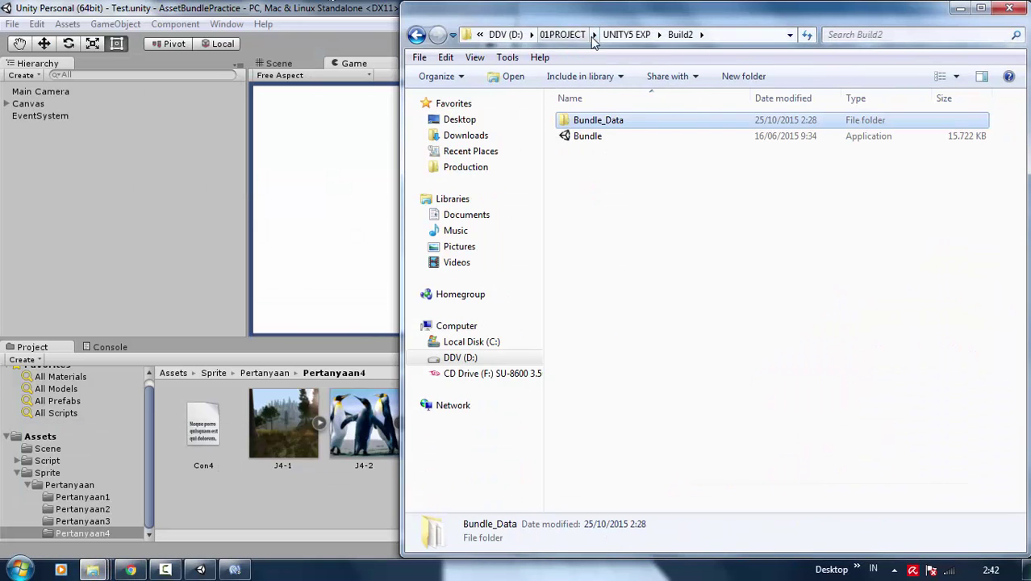
pyautogui.moveTo(581, 17); pyautogui.dragTo(0, 281)
pyautogui.rightClick(300, 290)
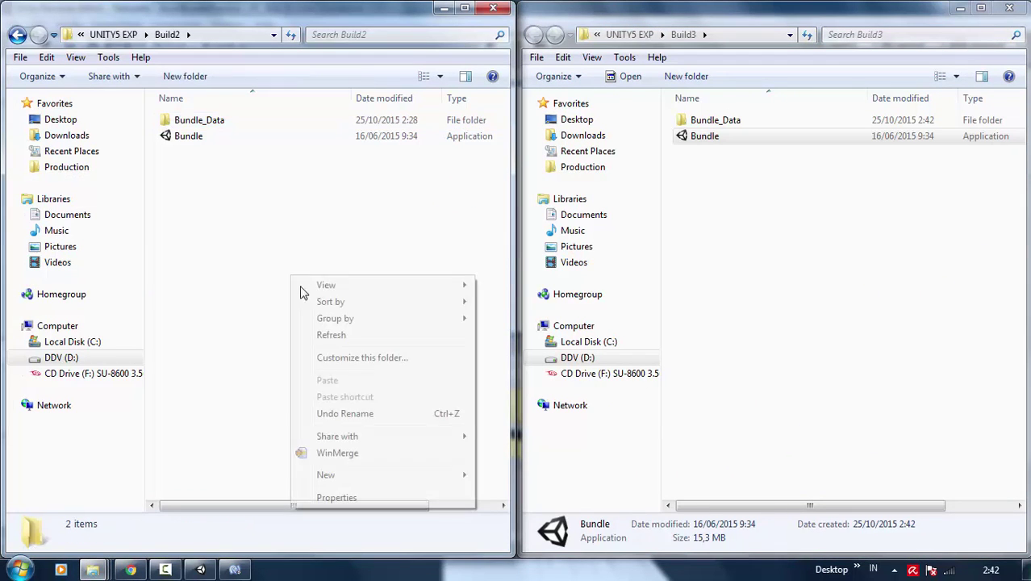
# - Look inside Build3's Bundle_Data, then show the Build3 folder's properties
pyautogui.doubleClick(736, 128)
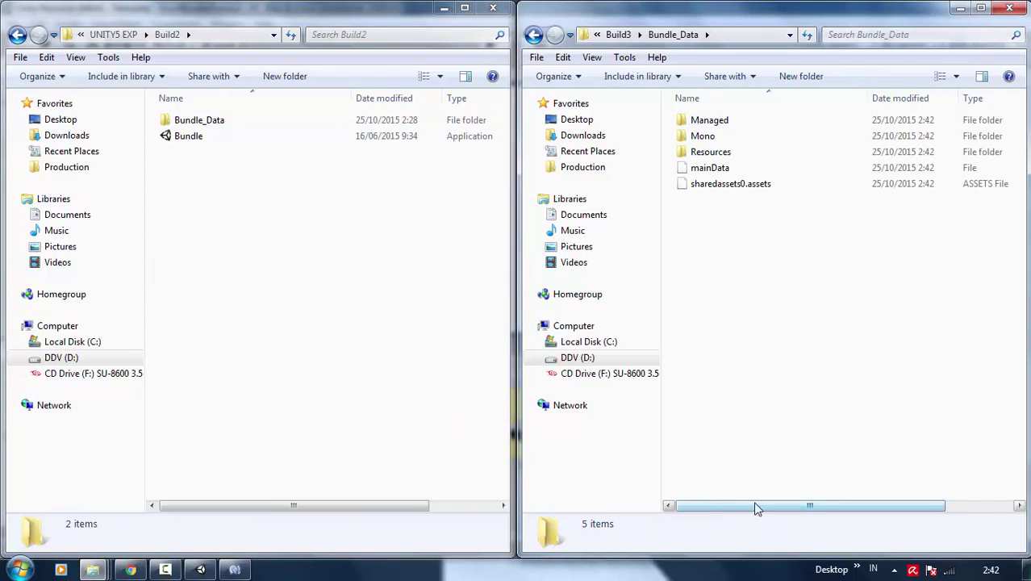
pyautogui.moveTo(756, 508); pyautogui.dragTo(883, 509)
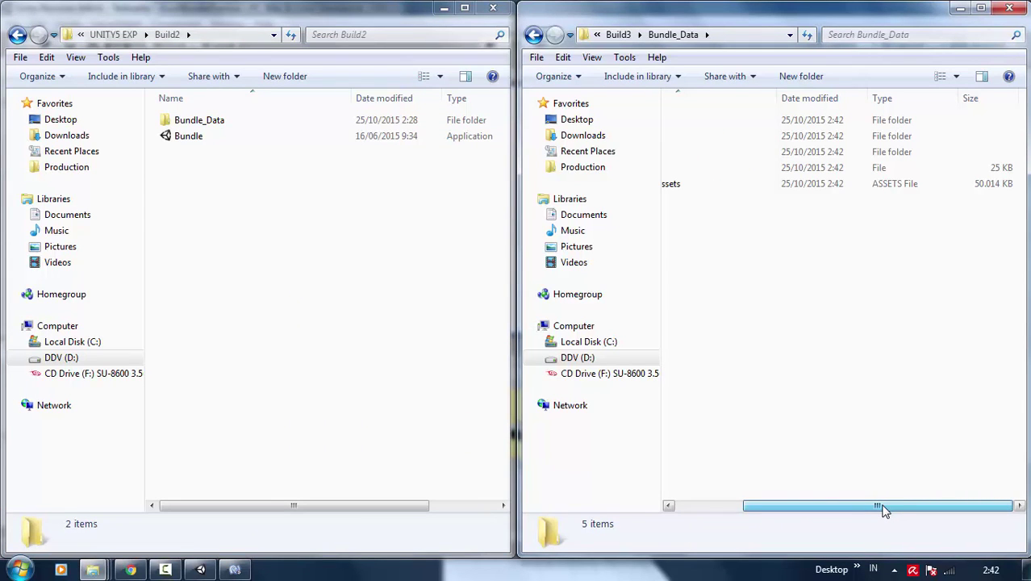
pyautogui.click(620, 34)
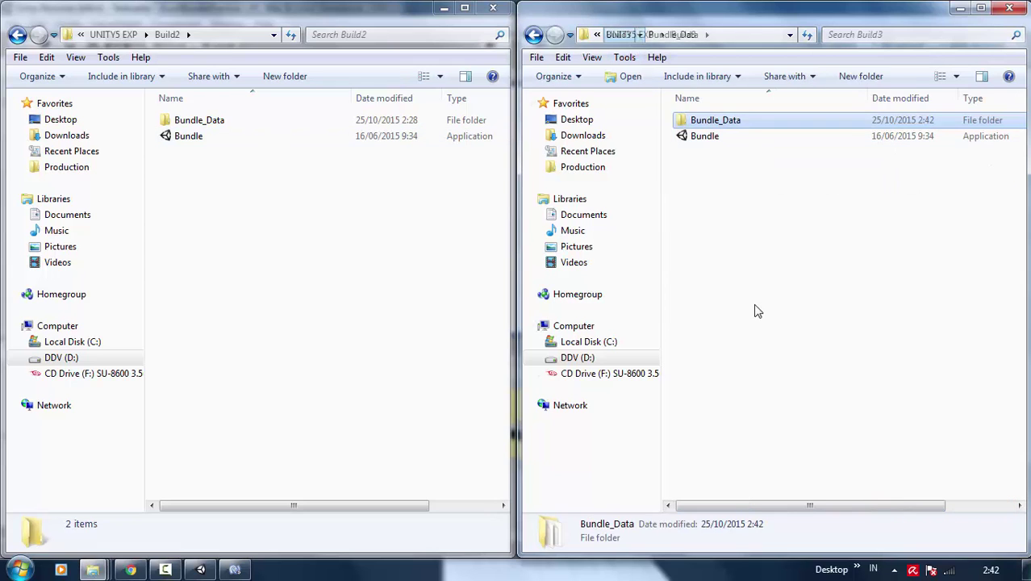
pyautogui.rightClick(756, 310)
pyautogui.click(789, 525)
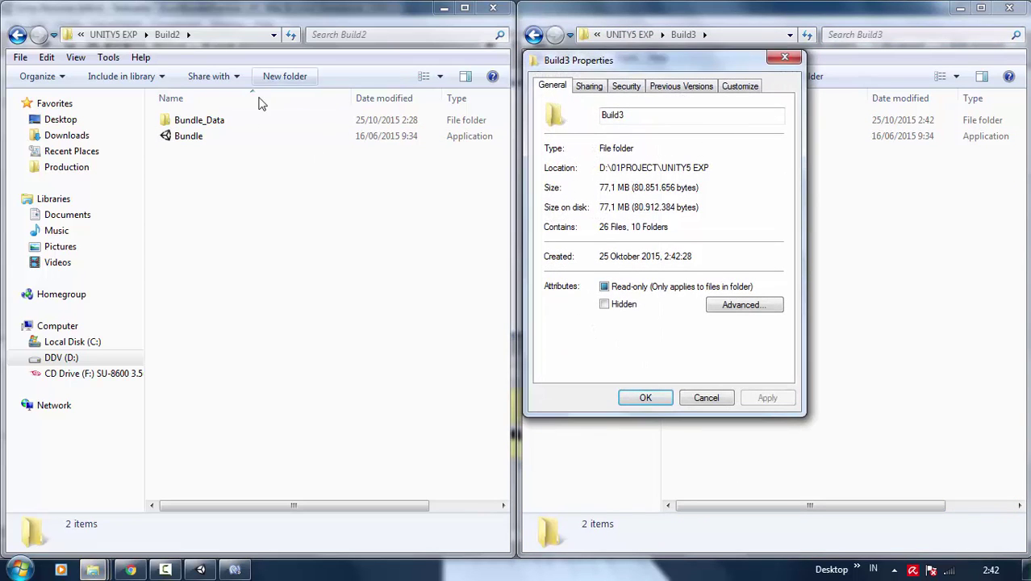
# - Peek into Build2's Bundle_Data, then show the Build2 folder's properties
pyautogui.doubleClick(233, 121)
pyautogui.click(107, 35)
pyautogui.rightClick(315, 289)
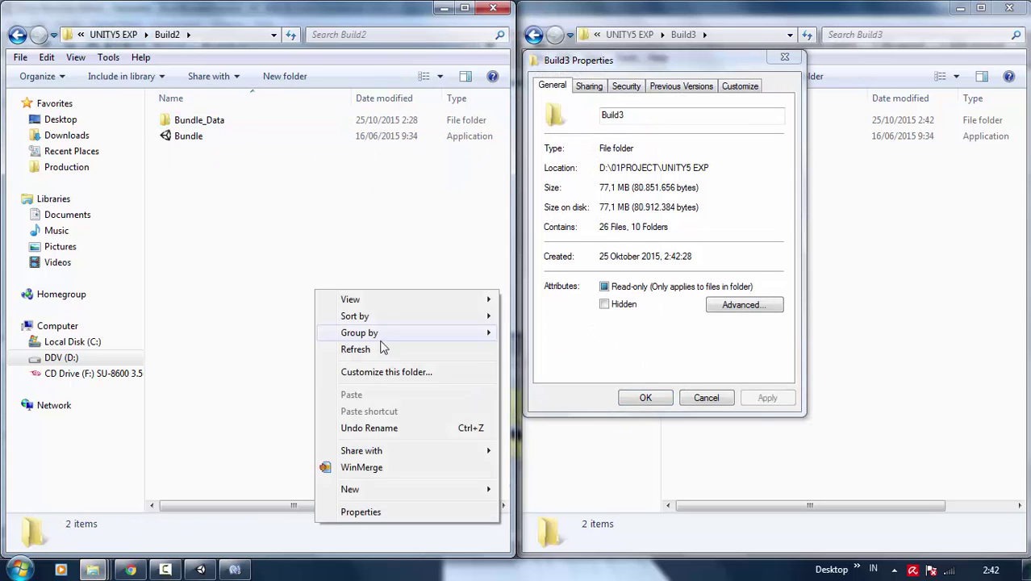
pyautogui.click(372, 511)
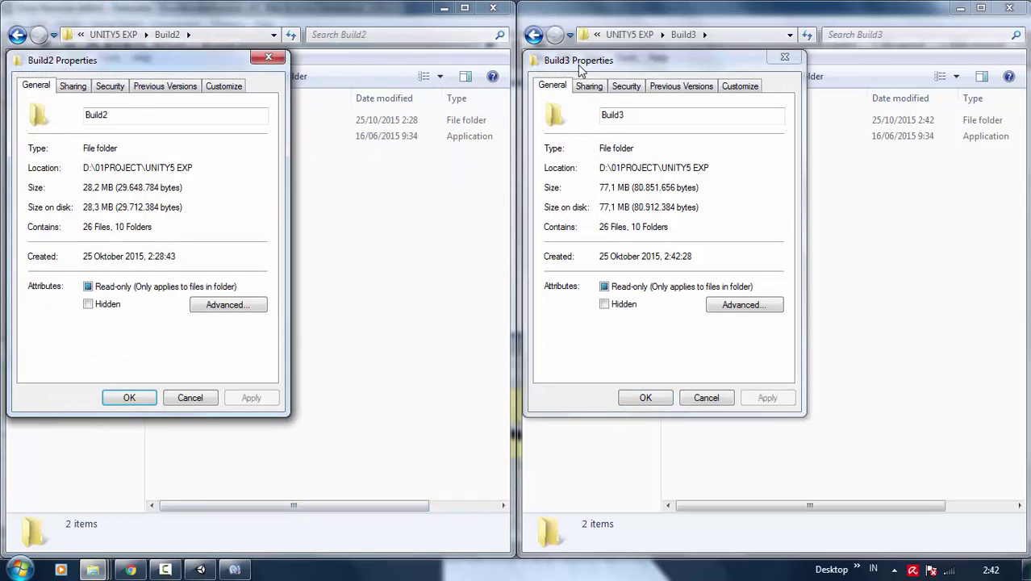
# - Place both properties dialogs side by side to compare 28,2 MB with 77,1 MB, then close them
pyautogui.moveTo(581, 70); pyautogui.dragTo(685, 106)
pyautogui.moveTo(207, 65); pyautogui.dragTo(282, 75)
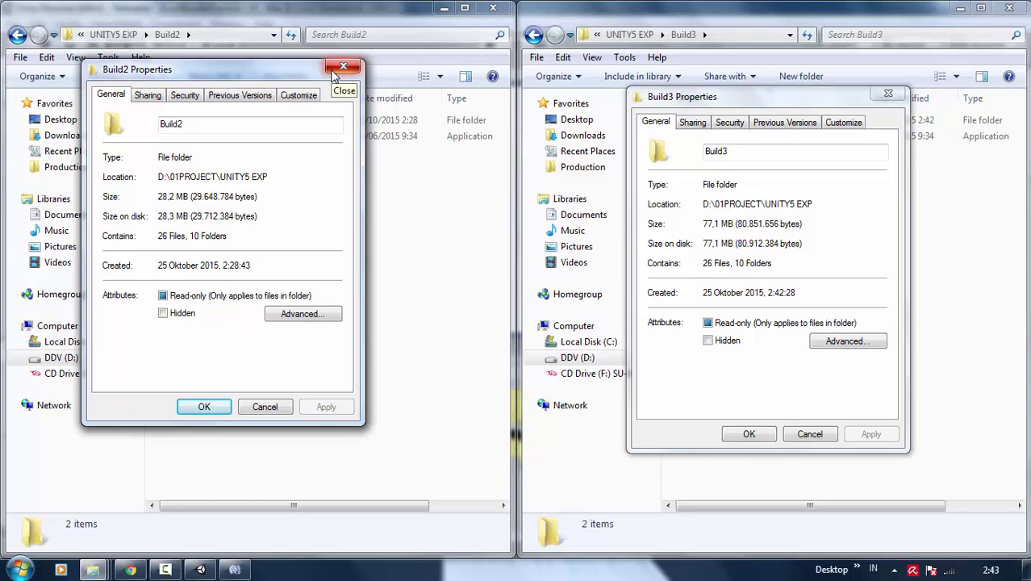
pyautogui.click(343, 66)
pyautogui.click(888, 93)
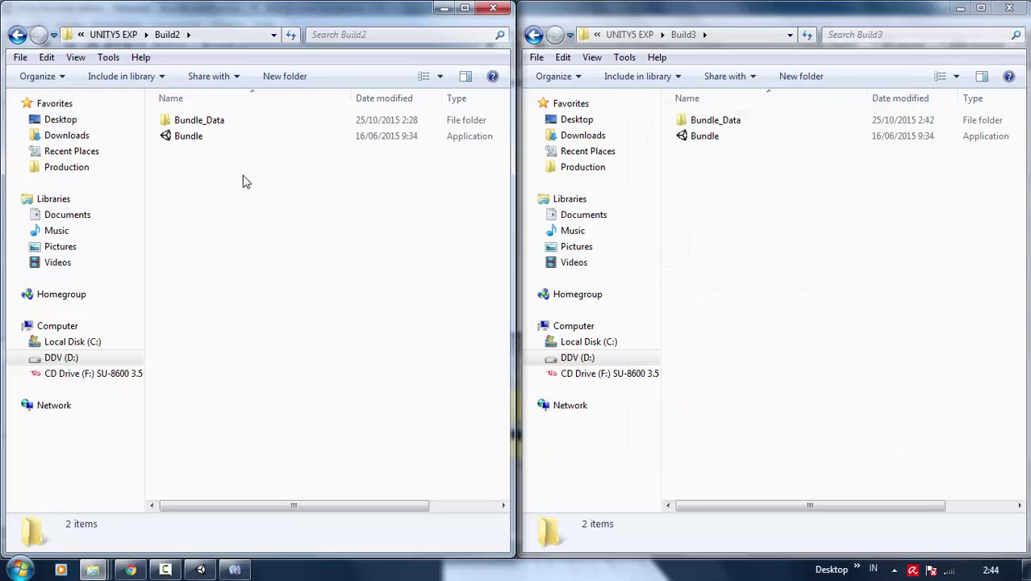
# - Launch Build2's Bundle full-screen at 1366 x 768, view the red-box question, and quit with Alt+F4
pyautogui.click(296, 143)
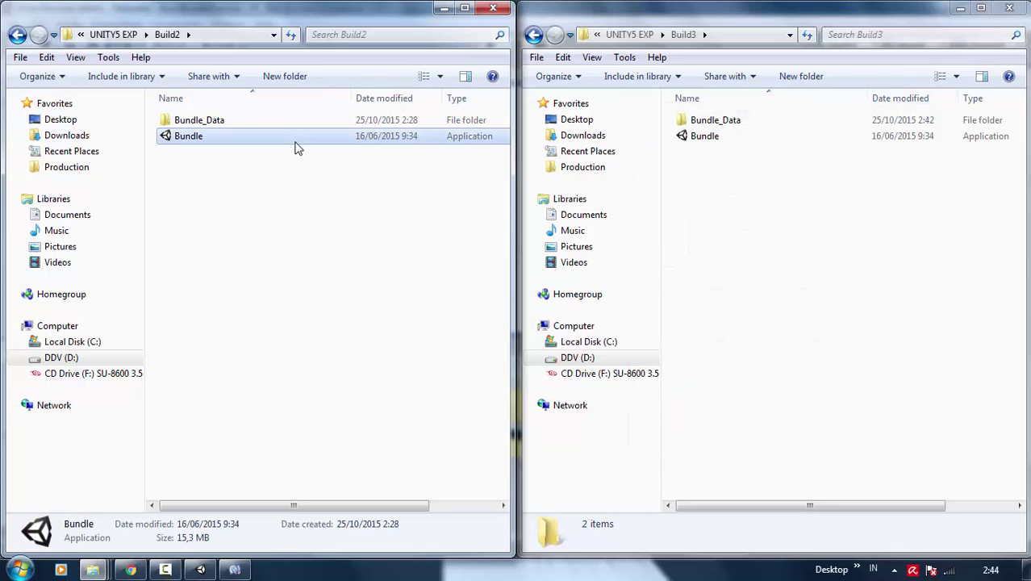
pyautogui.doubleClick(296, 143)
pyautogui.click(523, 342)
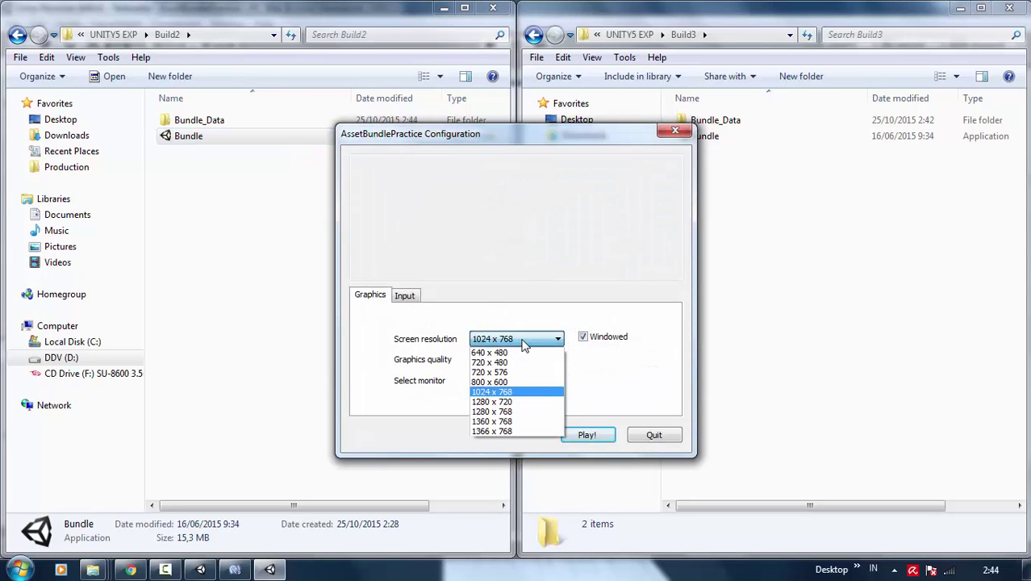
pyautogui.click(495, 443)
pyautogui.click(511, 342)
pyautogui.click(484, 432)
pyautogui.click(582, 337)
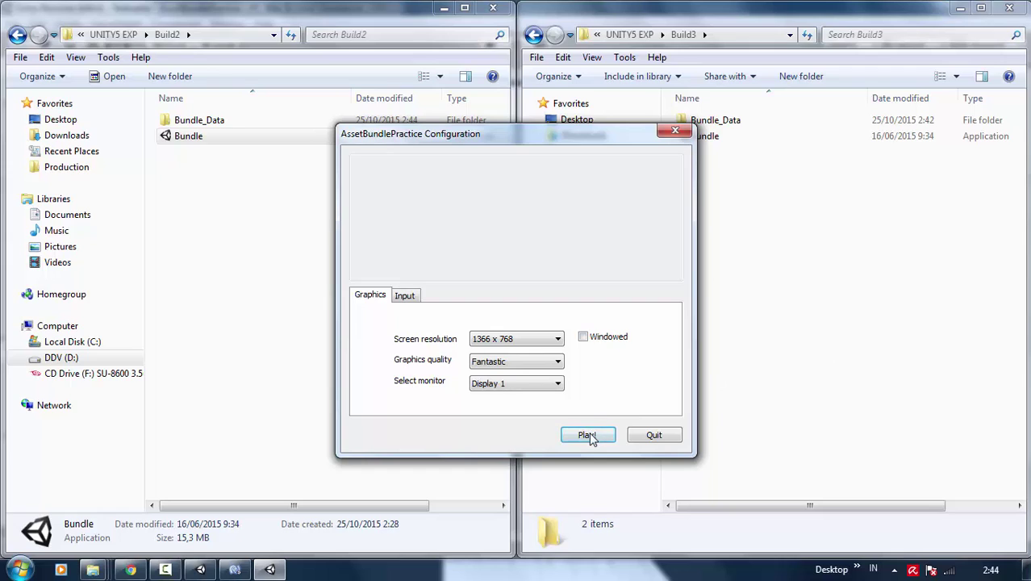
pyautogui.click(588, 435)
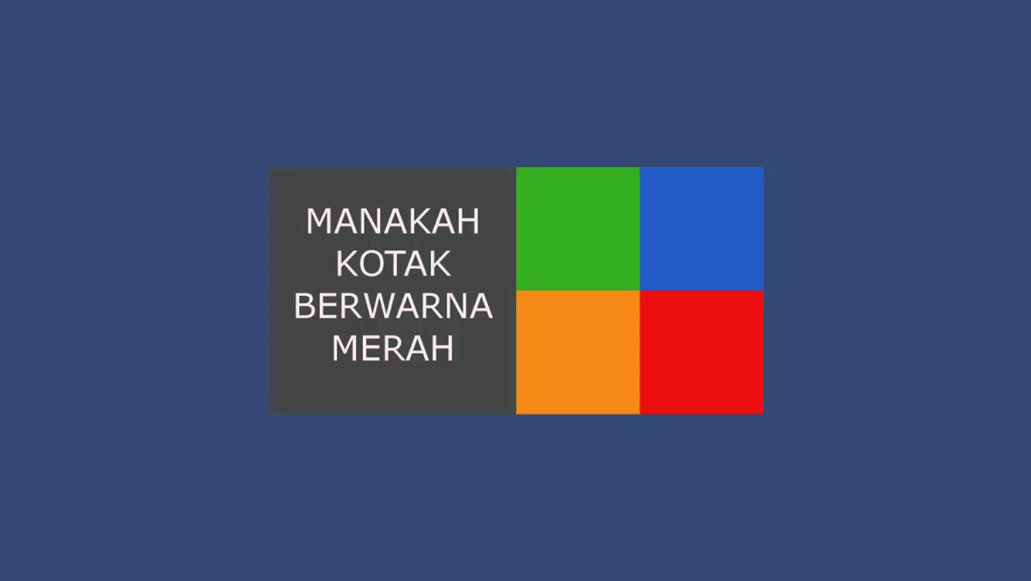
pyautogui.hotkey('alt', 'F4')
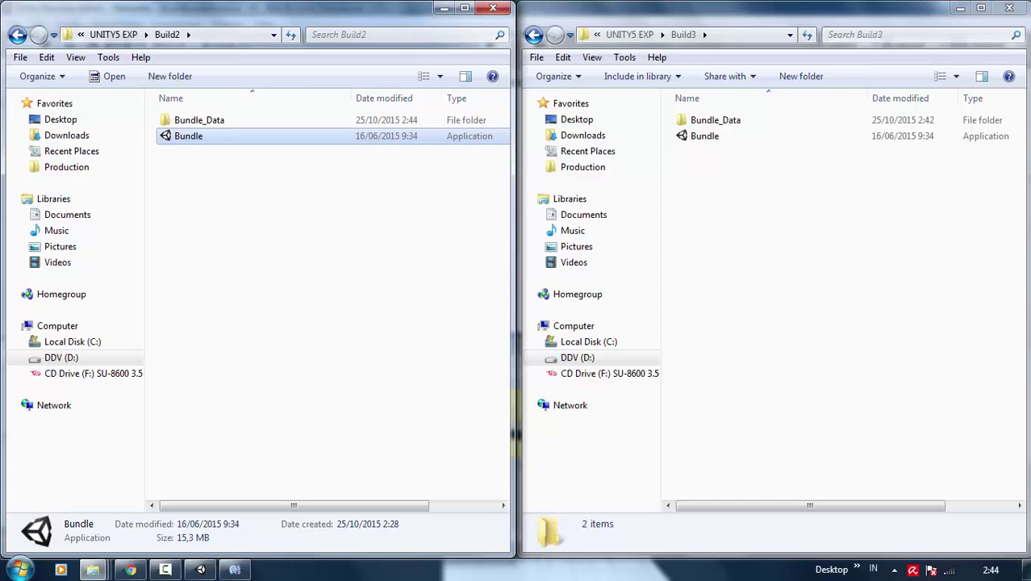
# - Launch Build3's Bundle with the same settings to see the ship question
pyautogui.doubleClick(706, 137)
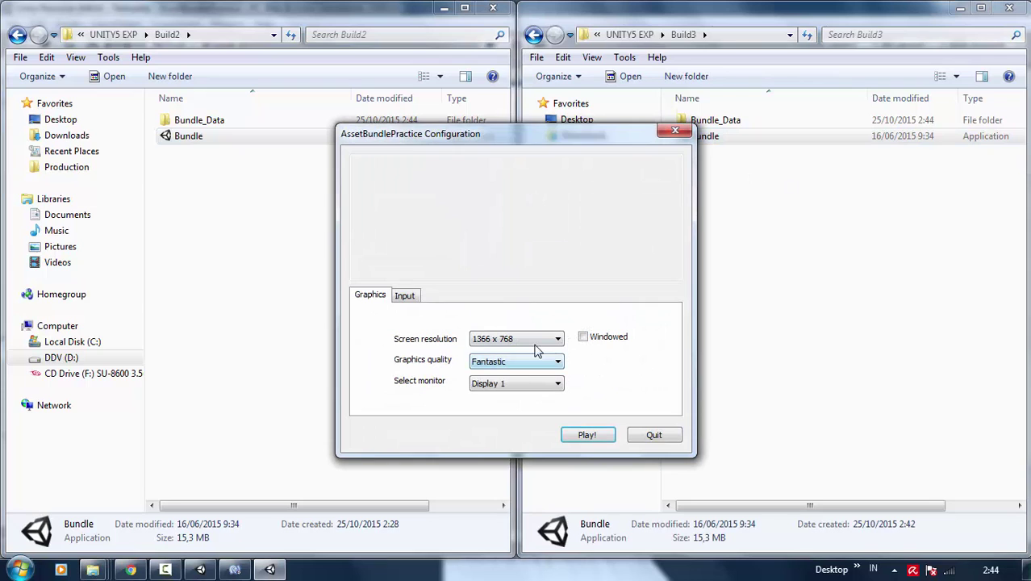
pyautogui.click(581, 435)
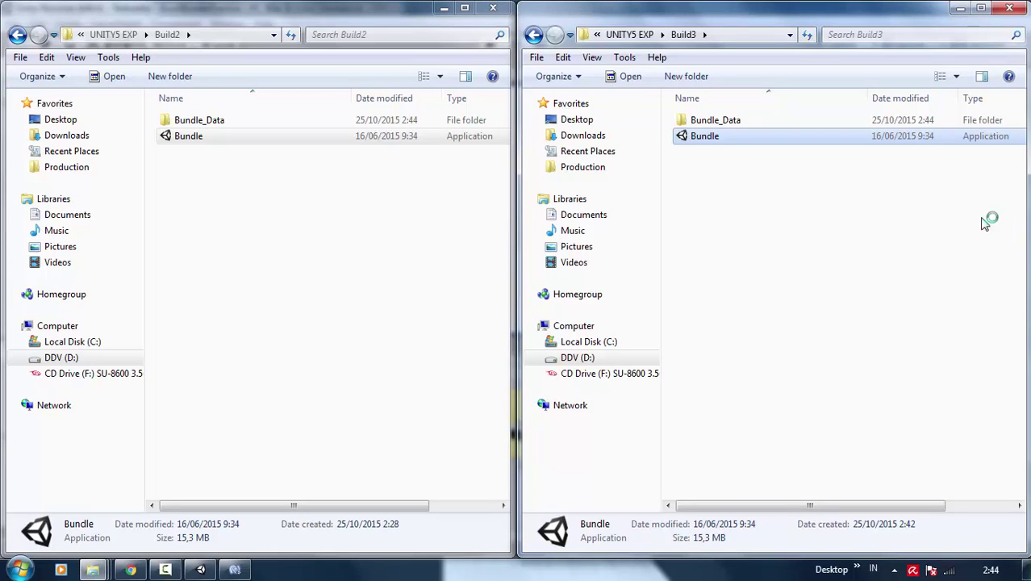
# - Close the Build2 and Build3 folder windows and Build Settings, then play the quiz scene
pyautogui.click(493, 7)
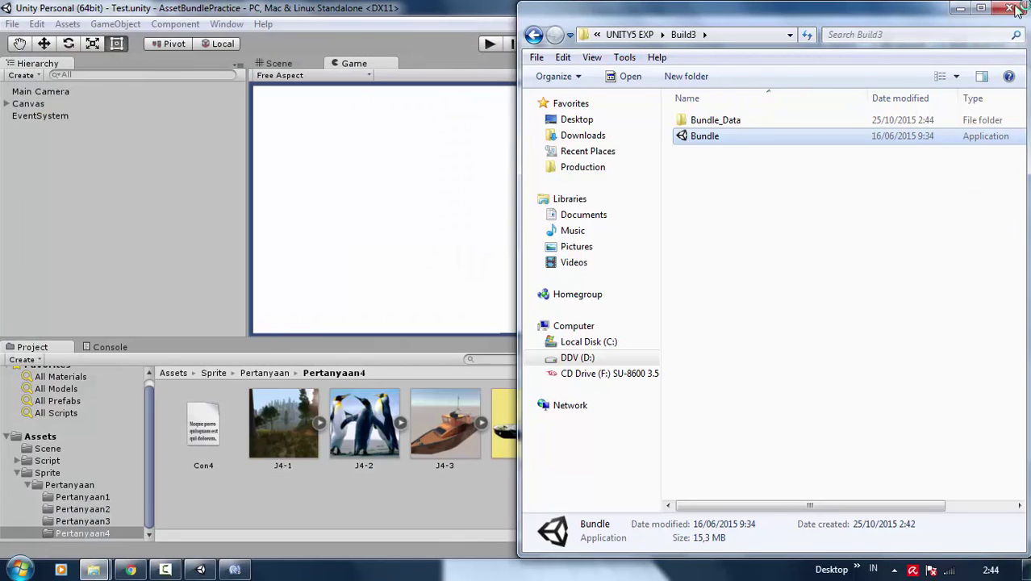
pyautogui.click(1011, 9)
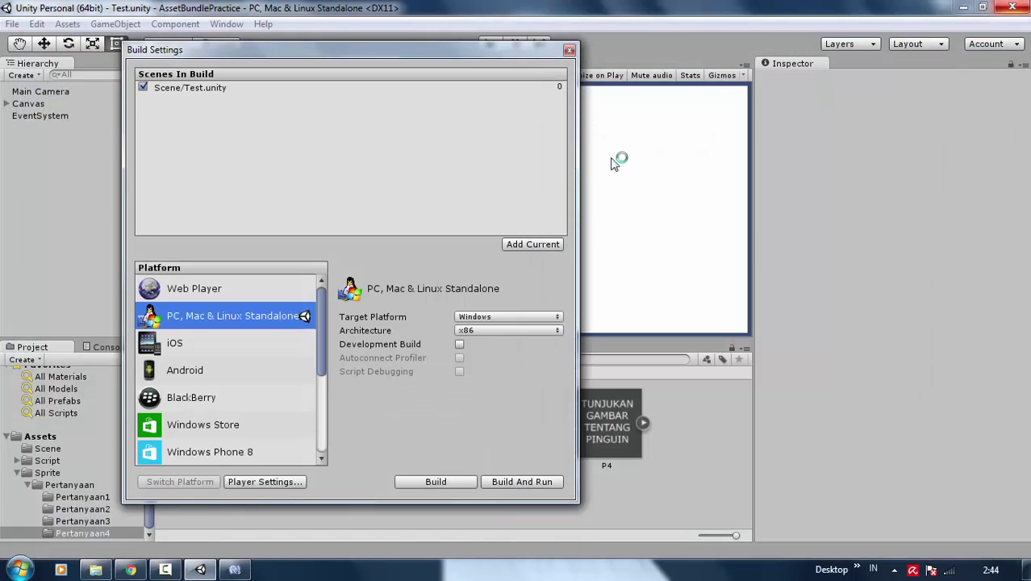
pyautogui.click(579, 40)
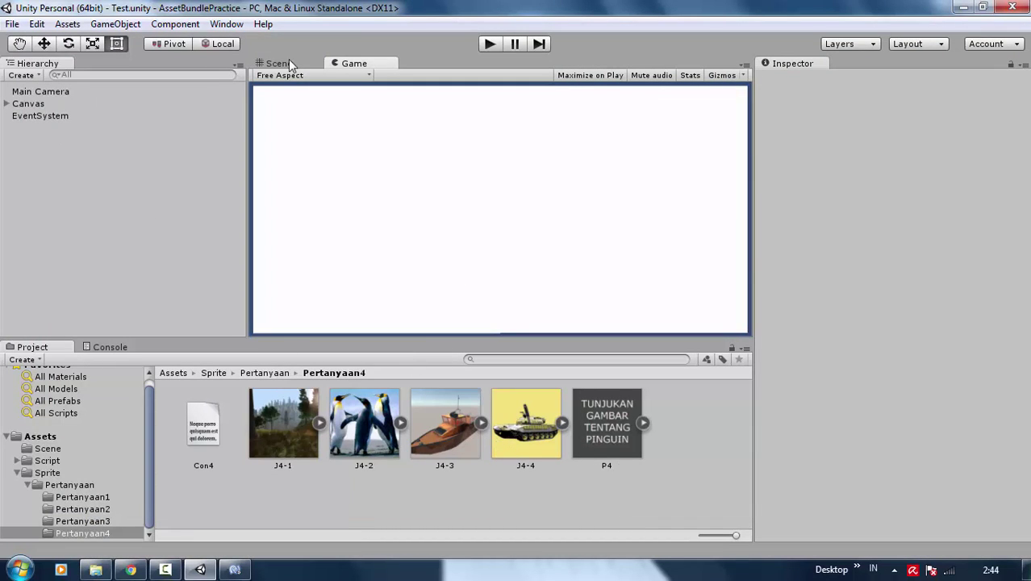
pyautogui.click(495, 42)
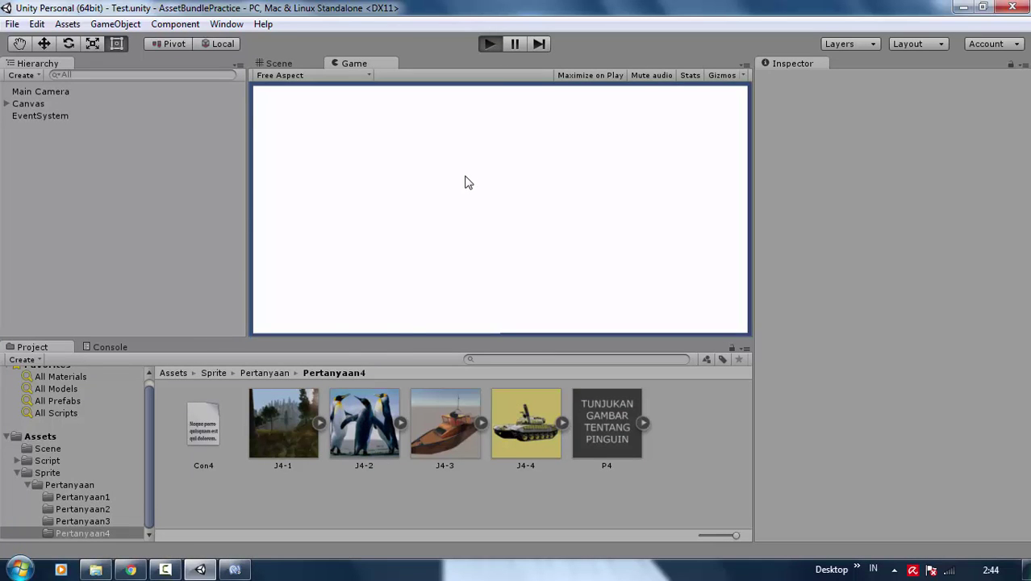